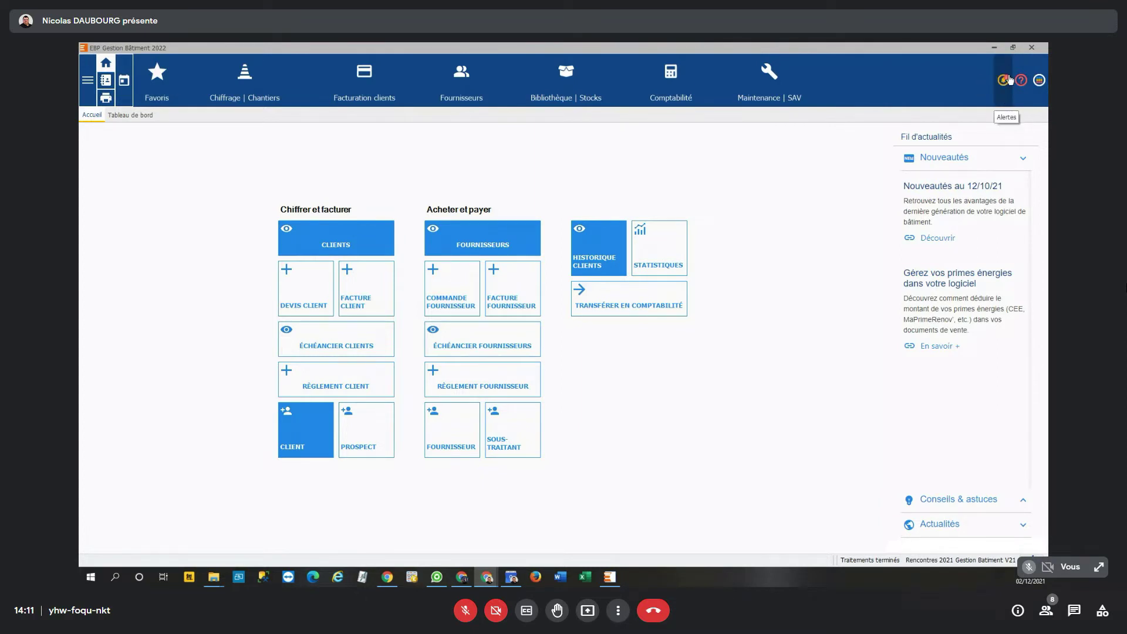
Review the sales due-date alerts, selecting the Lycée de la Gare entry among the retention amounts soon to expire
{"action": "left_click", "coordinate": [1008, 80]}
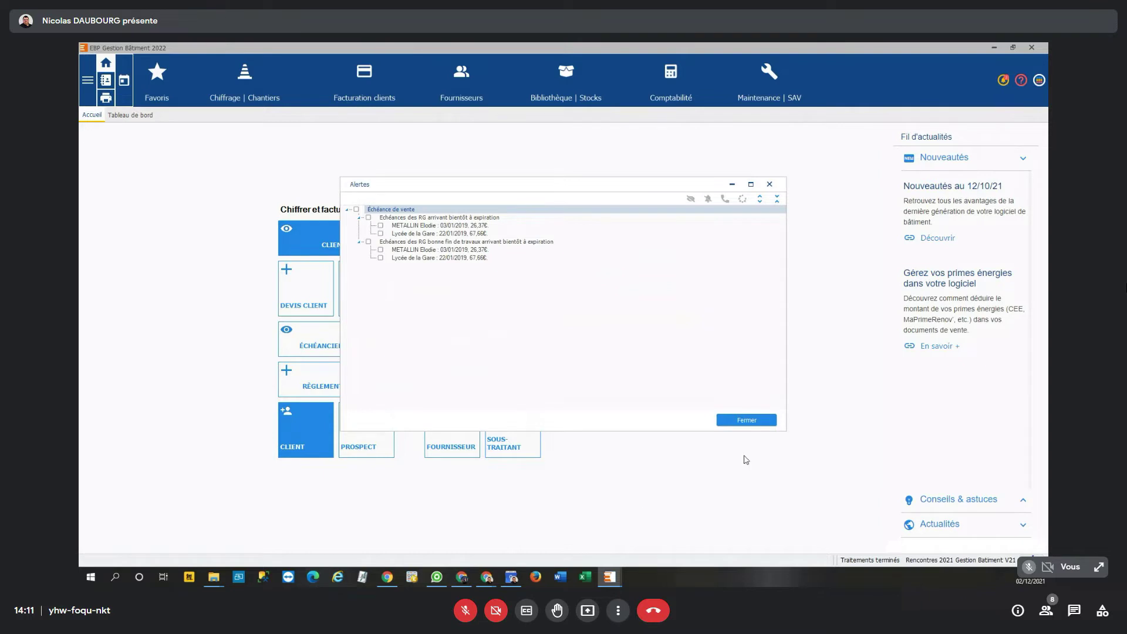
{"action": "left_click", "coordinate": [380, 233]}
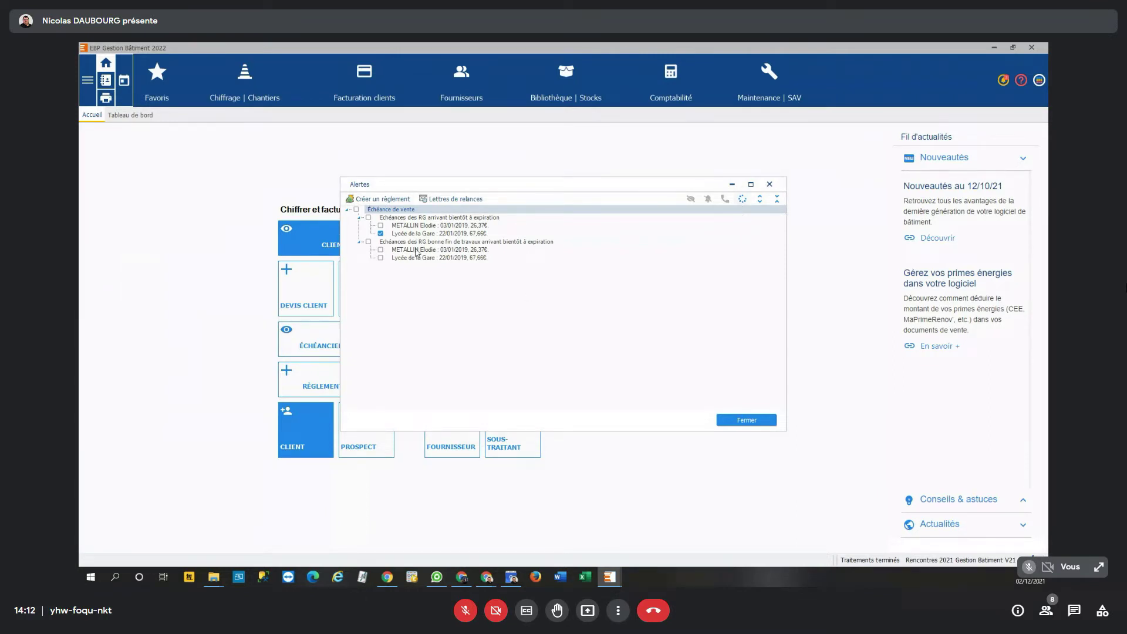
{"action": "left_click", "coordinate": [757, 420]}
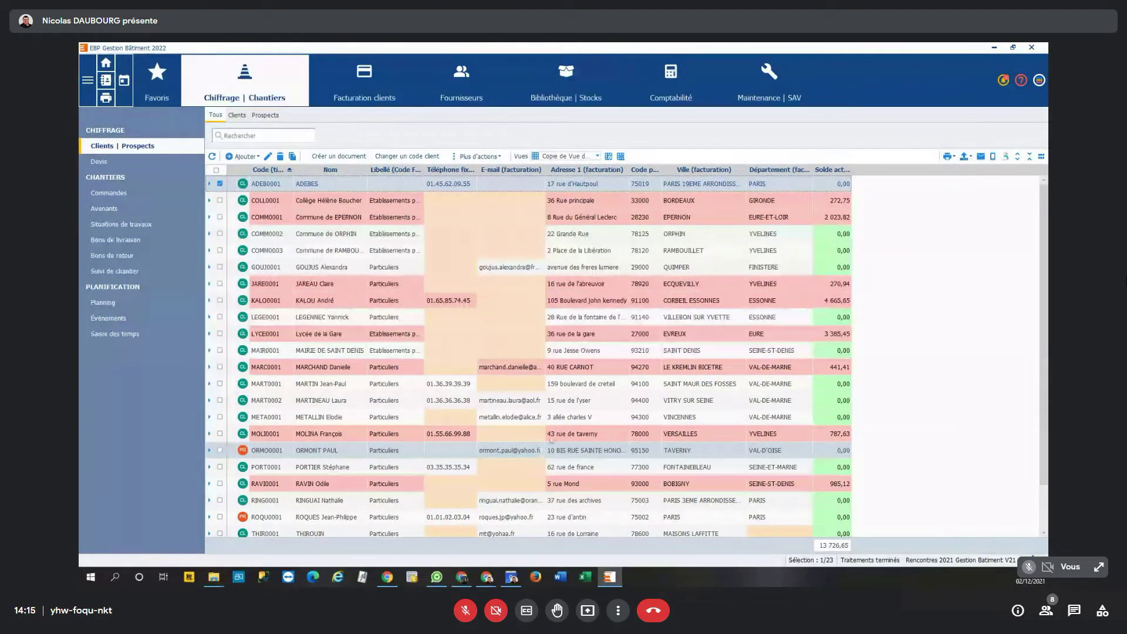
Show the clients and prospects list in the Défaut (Système) view and look at the filter values for the Code (tiers) column
{"action": "left_click", "coordinate": [577, 157]}
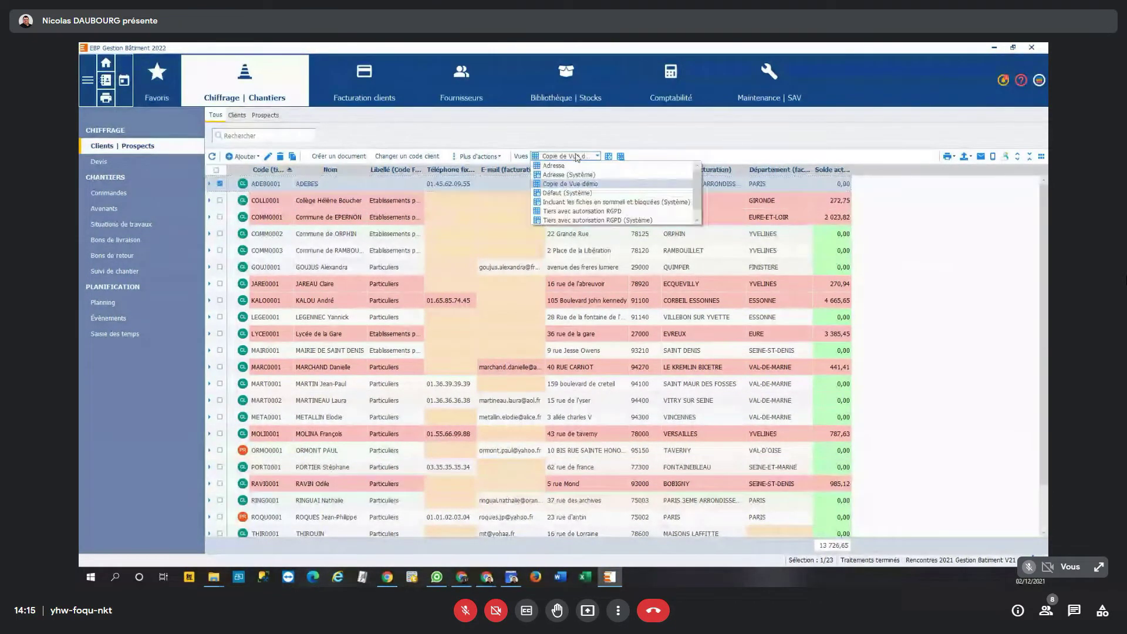
{"action": "left_click", "coordinate": [567, 192]}
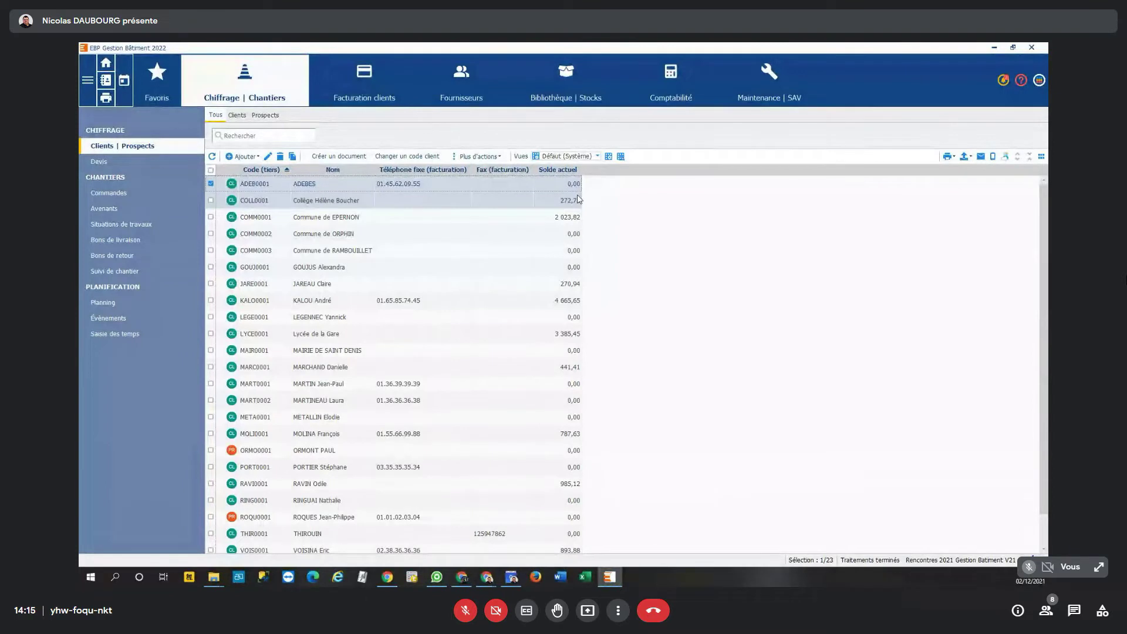
{"action": "mouse_move", "coordinate": [284, 174]}
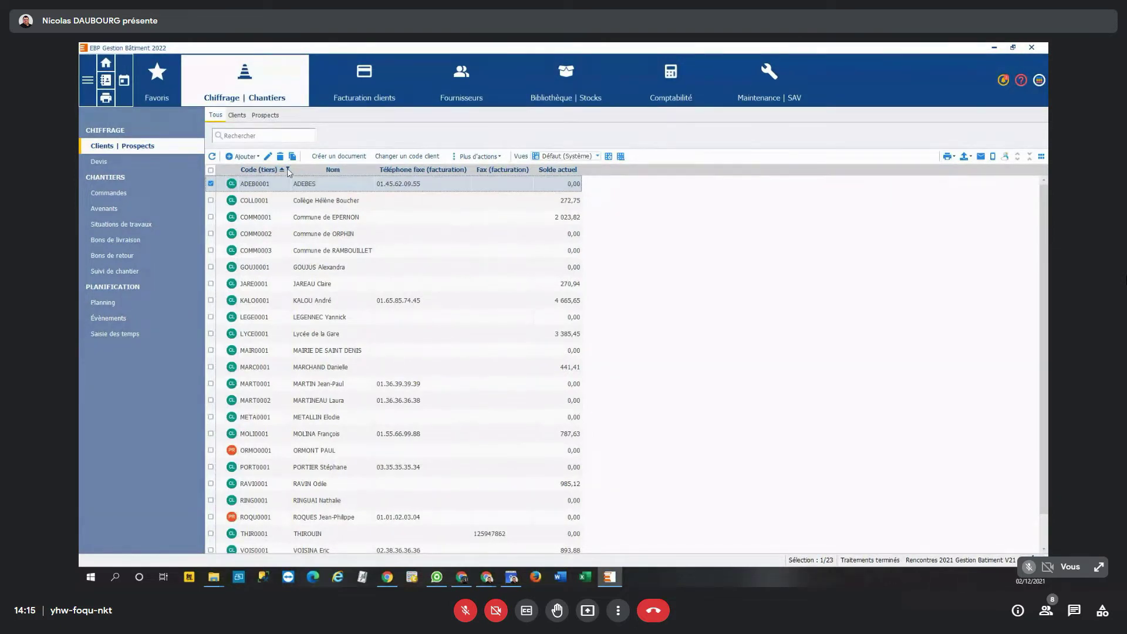
{"action": "left_click", "coordinate": [288, 171]}
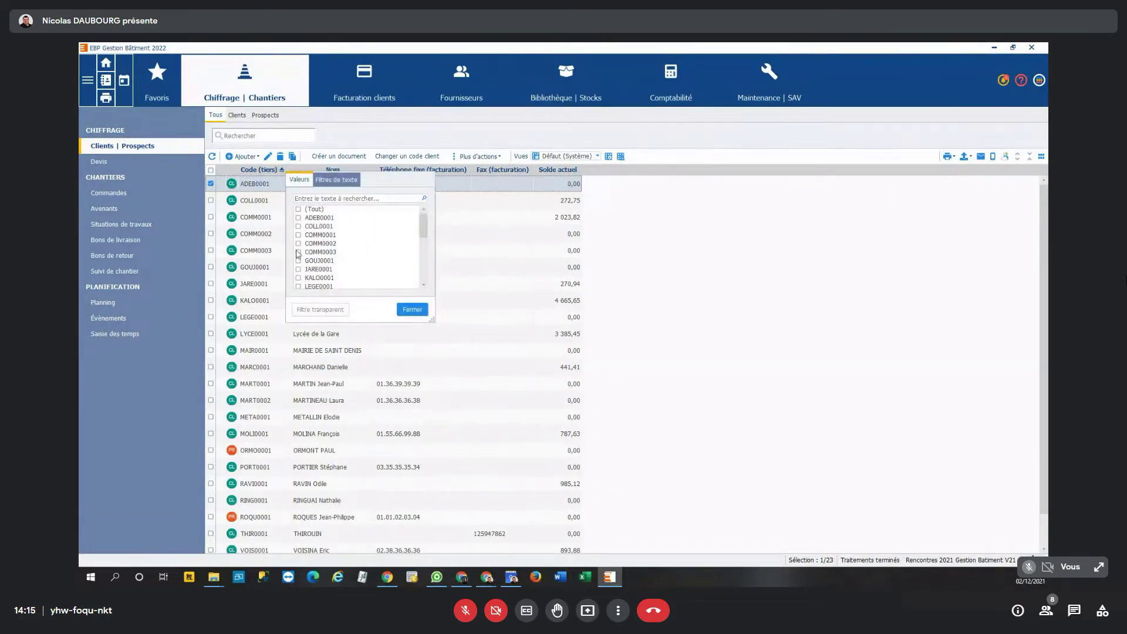
{"action": "left_click", "coordinate": [413, 310]}
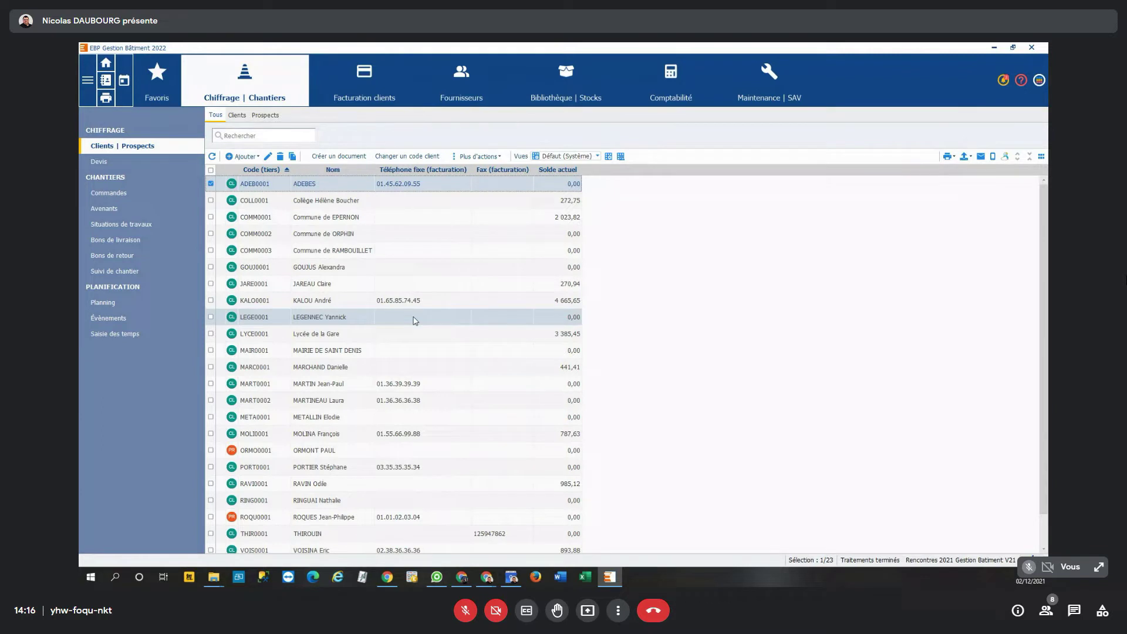
Switch the clients and prospects list back to the Copie de Vue démo view and review it to its end
{"action": "left_click", "coordinate": [574, 156]}
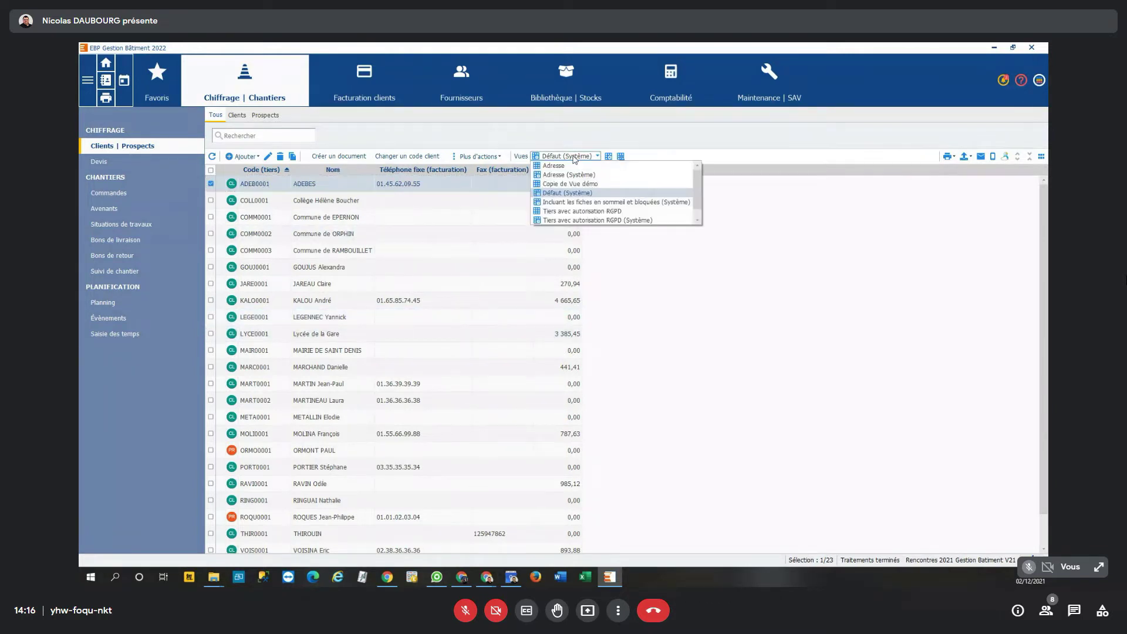
{"action": "left_click", "coordinate": [597, 189]}
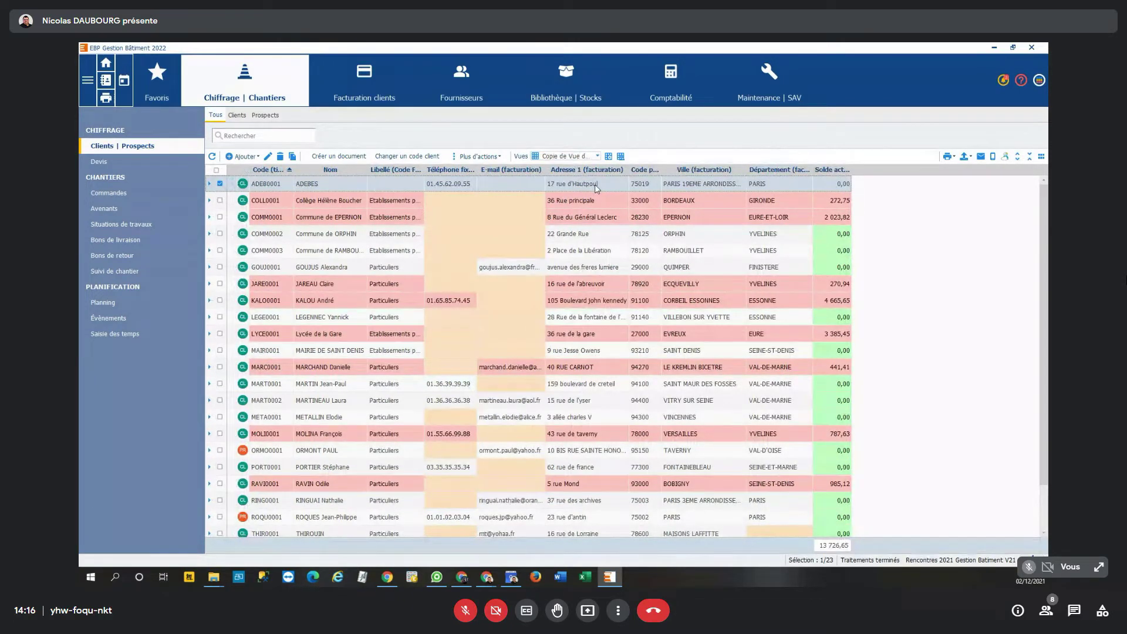
{"action": "scroll", "coordinate": [825, 307], "scroll_direction": "down", "scroll_amount": 1}
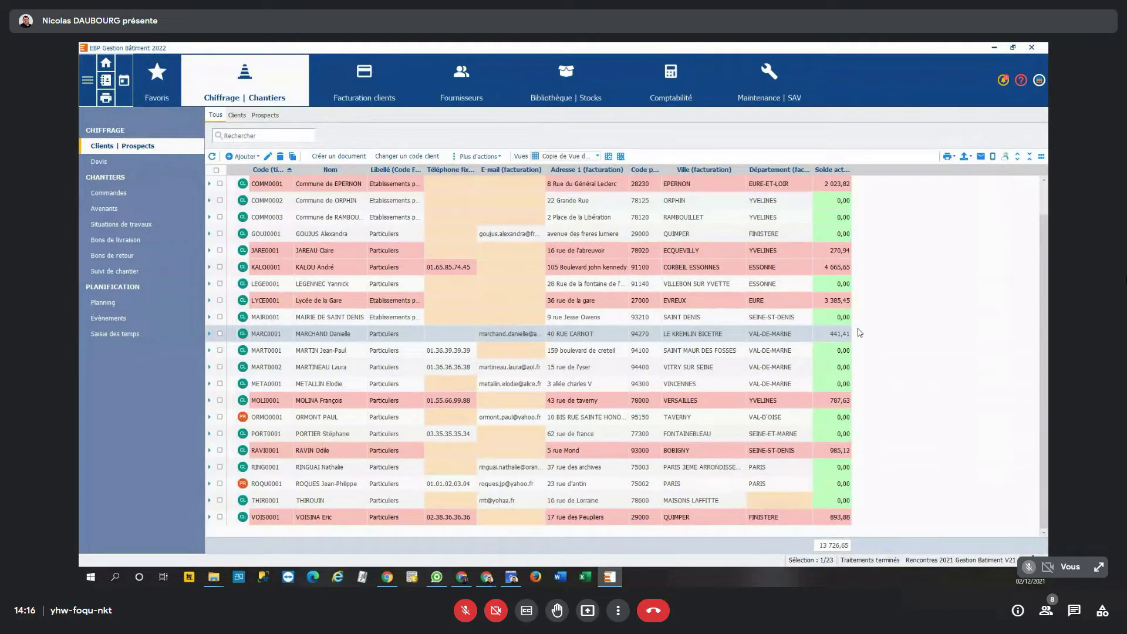
Open the quotes list and compare its Copie de Défaut view with the Etat des devis (Système) view
{"action": "left_click", "coordinate": [99, 162]}
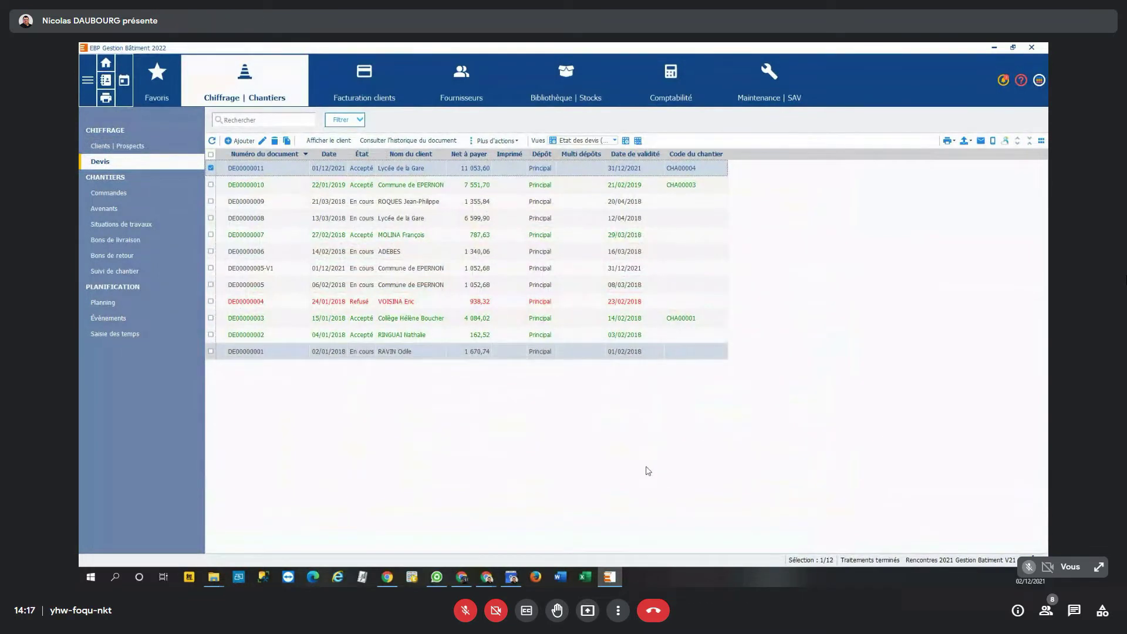
{"action": "left_click", "coordinate": [608, 141]}
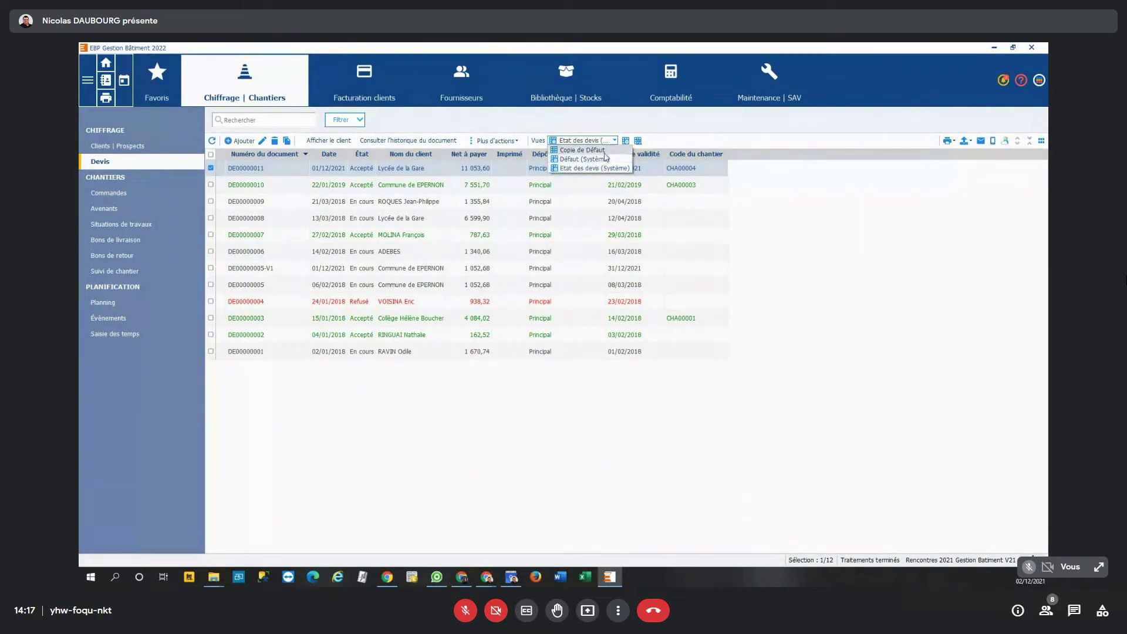
{"action": "left_click", "coordinate": [604, 151]}
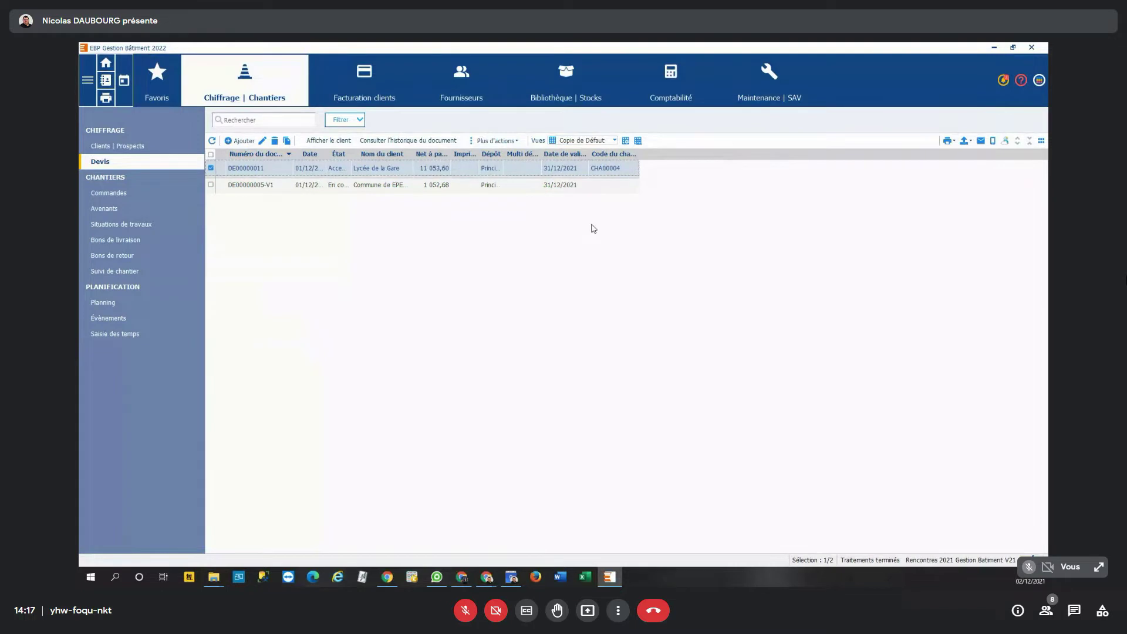
{"action": "left_click", "coordinate": [614, 140]}
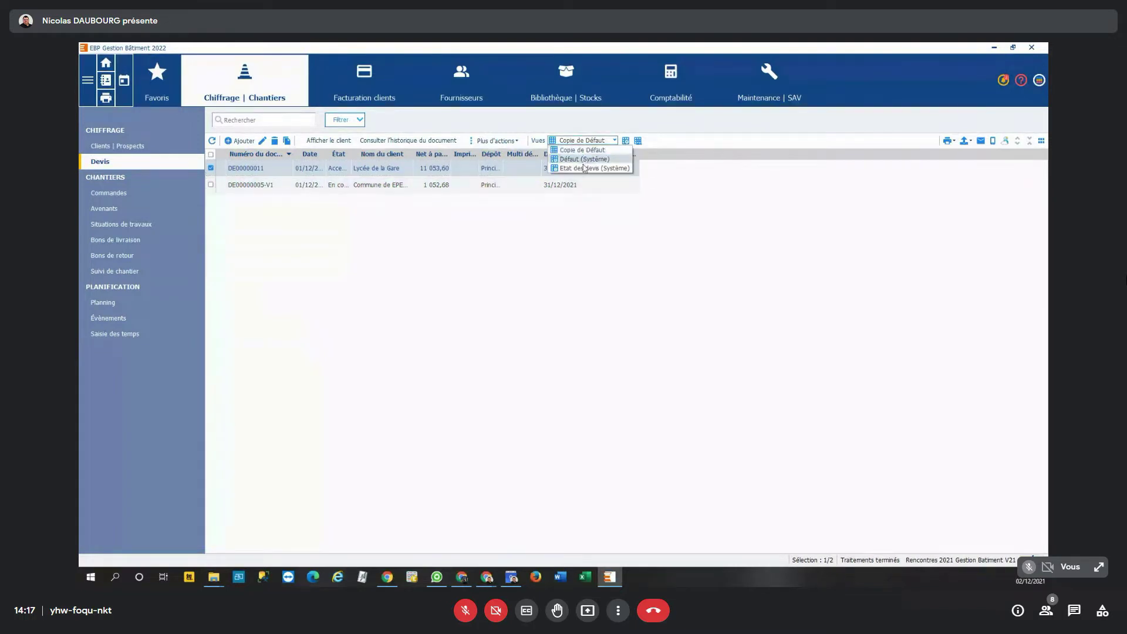
{"action": "left_click", "coordinate": [582, 166]}
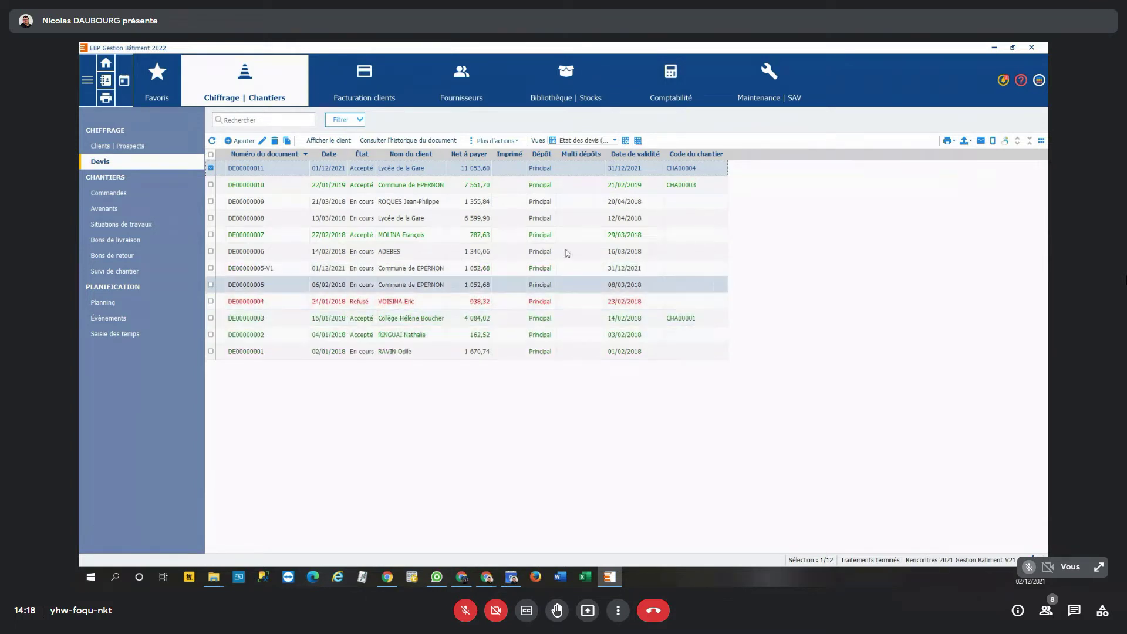
Open the quote dated 21/03/2018 and delete the roof-frame picture from the Rénovation chambre parentale description
{"action": "double_click", "coordinate": [437, 202]}
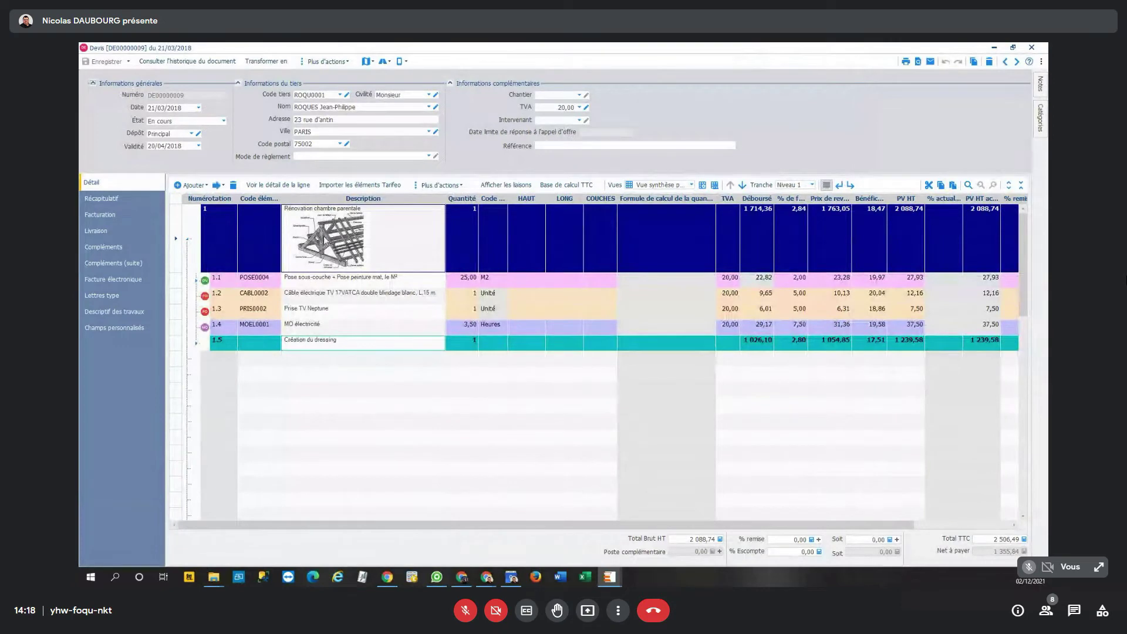
{"action": "left_click", "coordinate": [323, 238]}
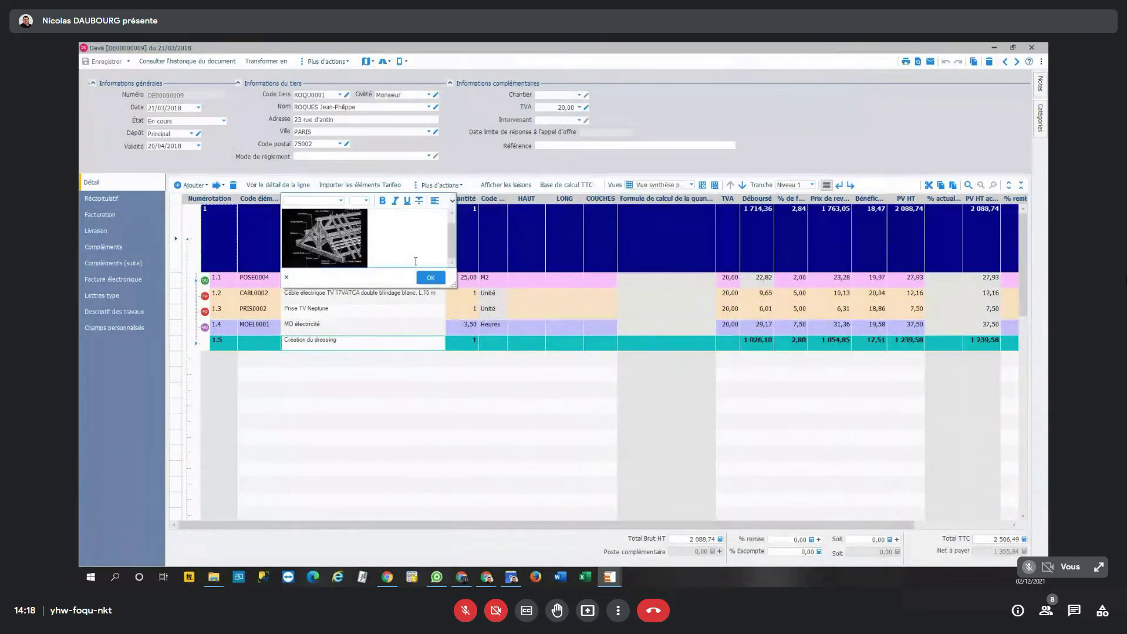
{"action": "left_click", "coordinate": [430, 277]}
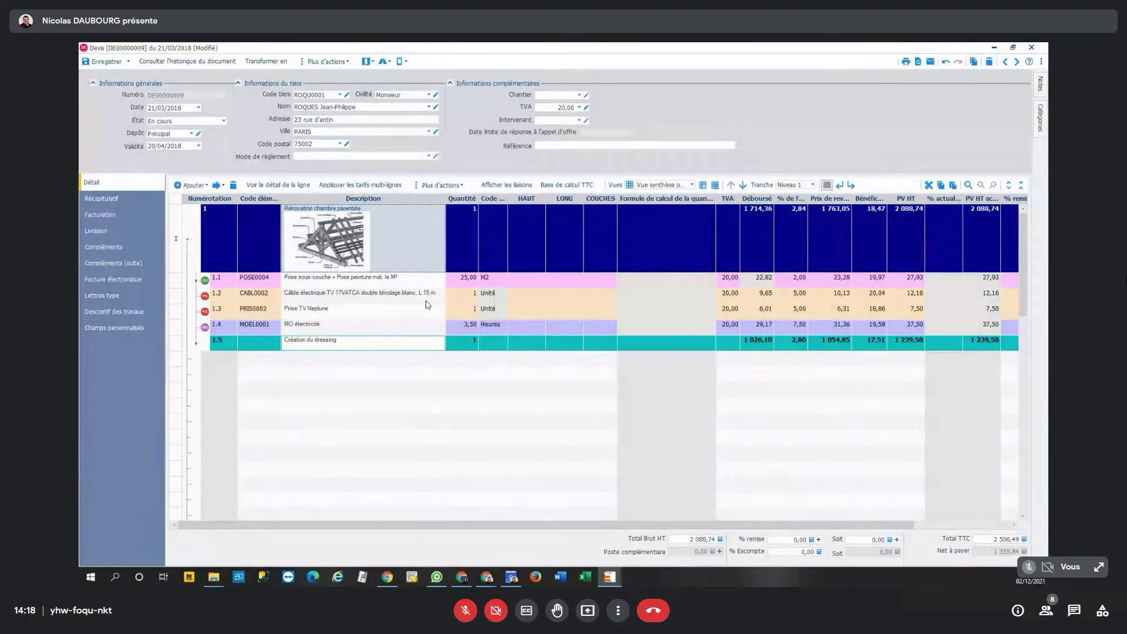
{"action": "left_click", "coordinate": [355, 248]}
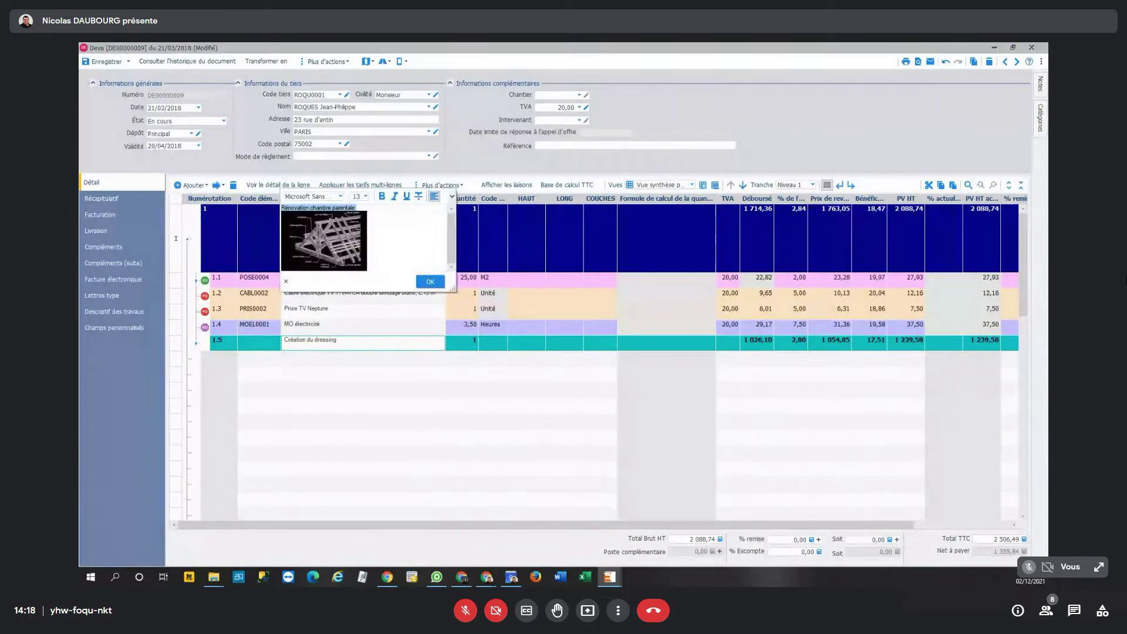
{"action": "key", "text": "Delete"}
{"action": "left_click", "coordinate": [430, 282]}
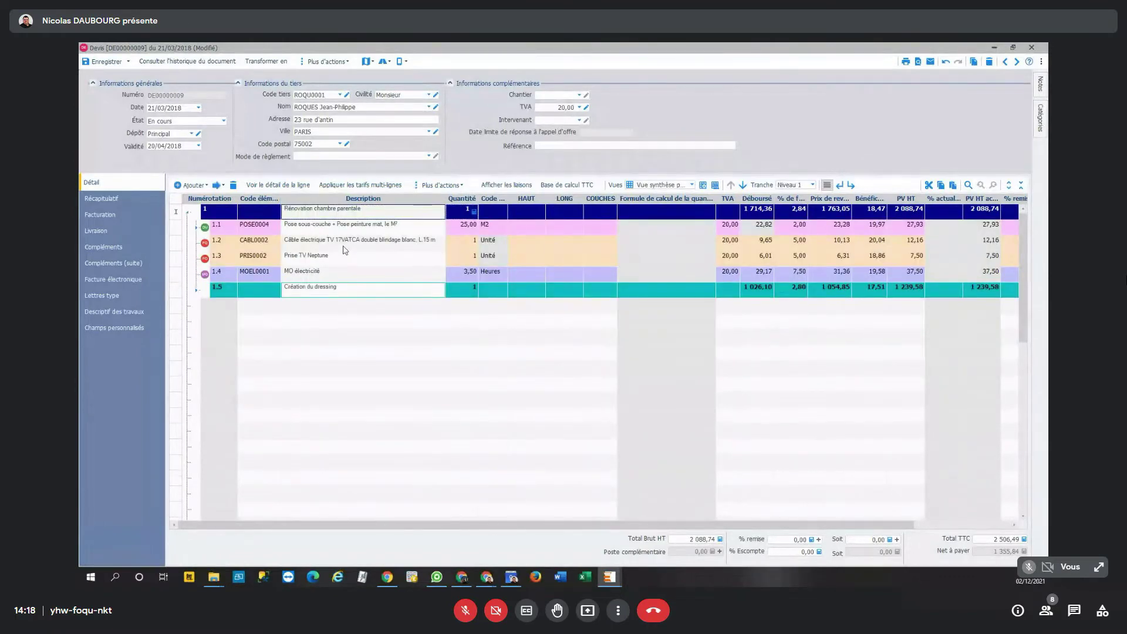
Examine the additional text formatting options available for the Rénovation chambre parentale description
{"action": "double_click", "coordinate": [395, 213]}
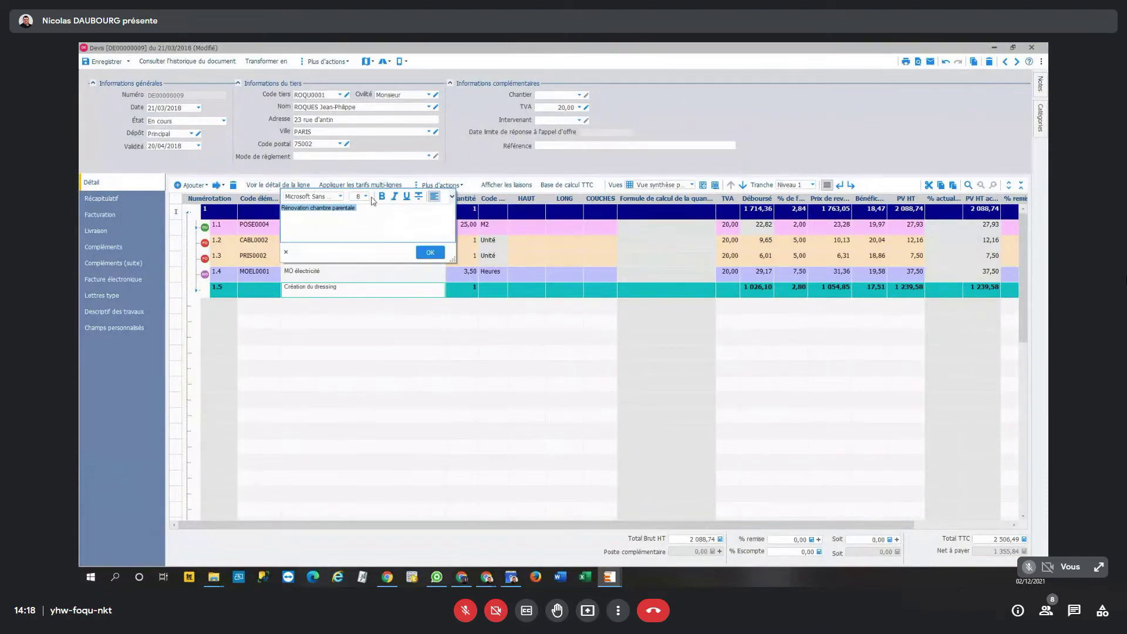
{"action": "left_click", "coordinate": [451, 197]}
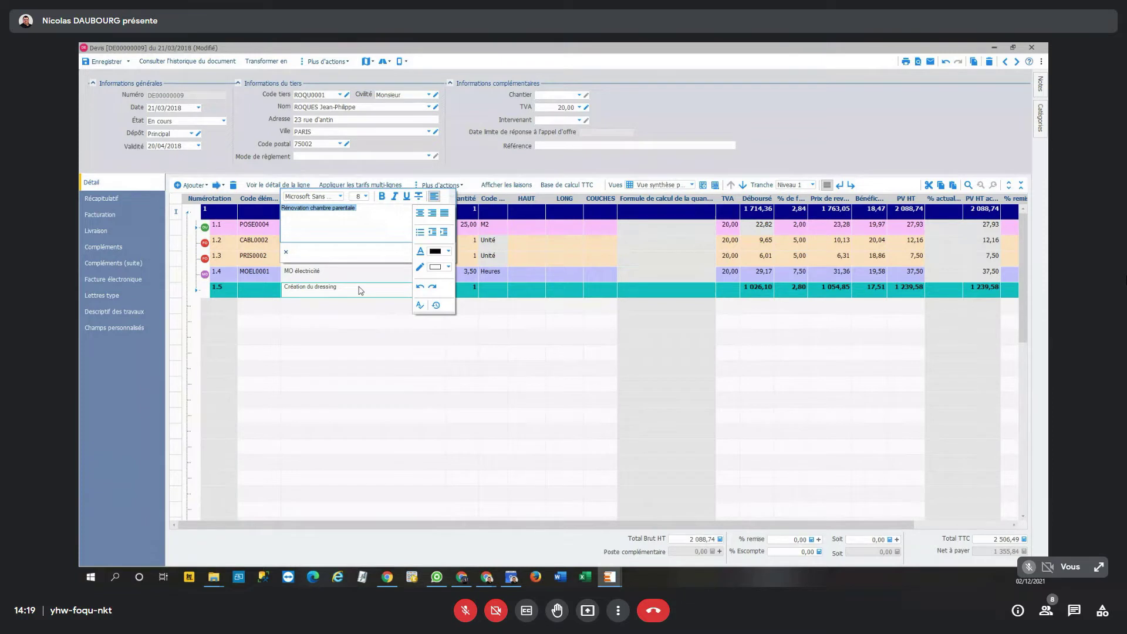
{"action": "left_click", "coordinate": [345, 332]}
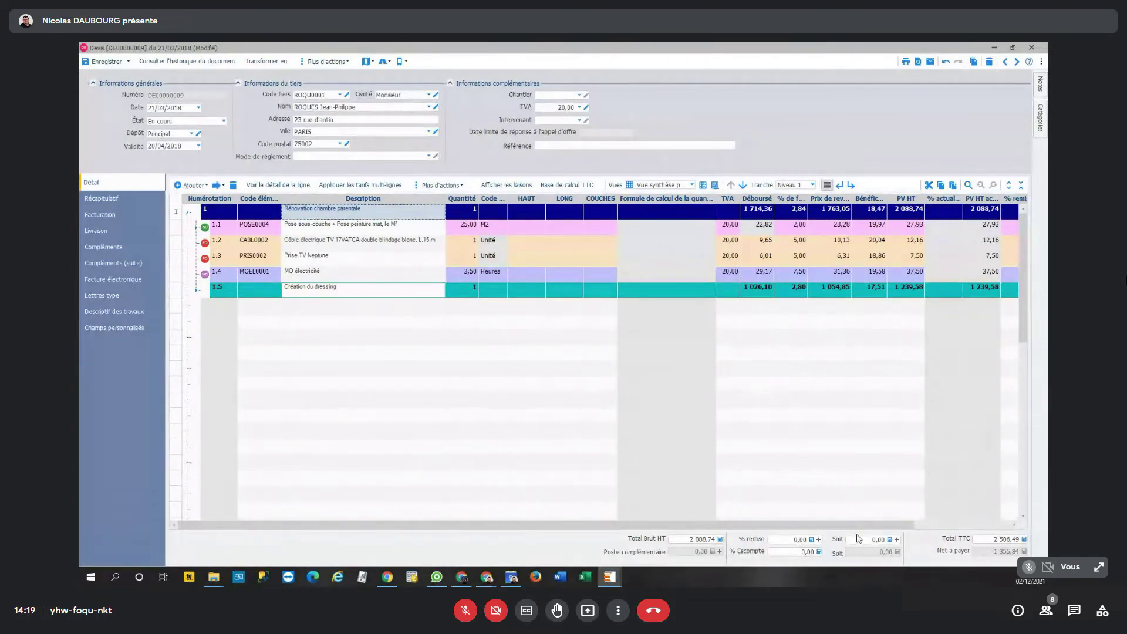
Switch the quote lines to the Vue chiffrage view and review its columns across to the replenishment settings
{"action": "left_click", "coordinate": [957, 524]}
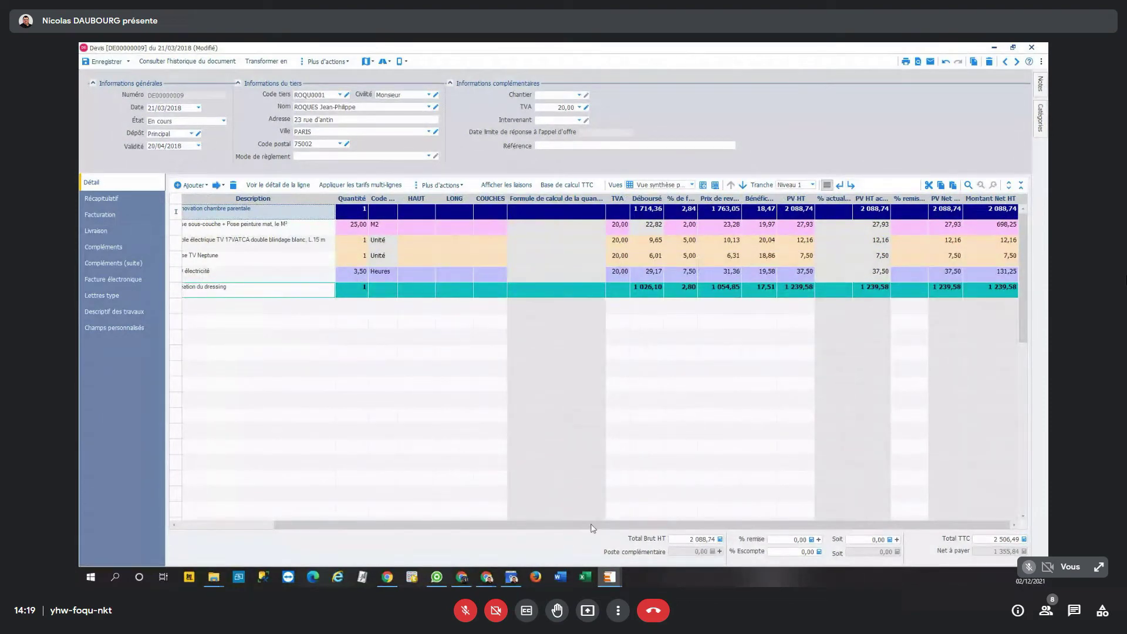
{"action": "left_click_drag", "start_coordinate": [547, 526], "coordinate": [398, 518]}
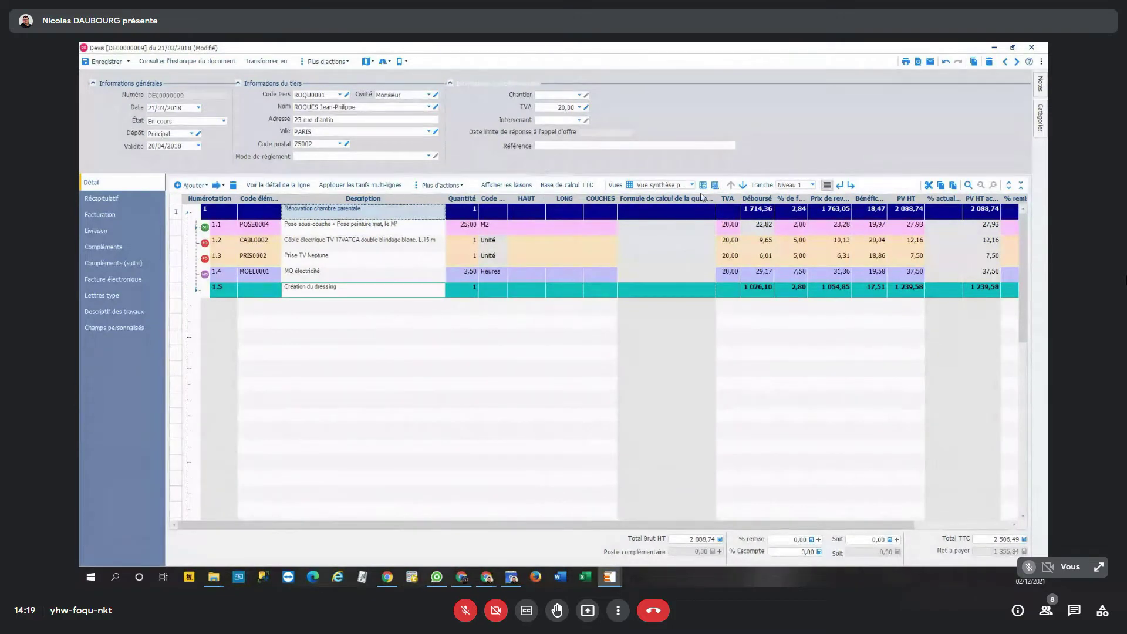
{"action": "left_click", "coordinate": [673, 185]}
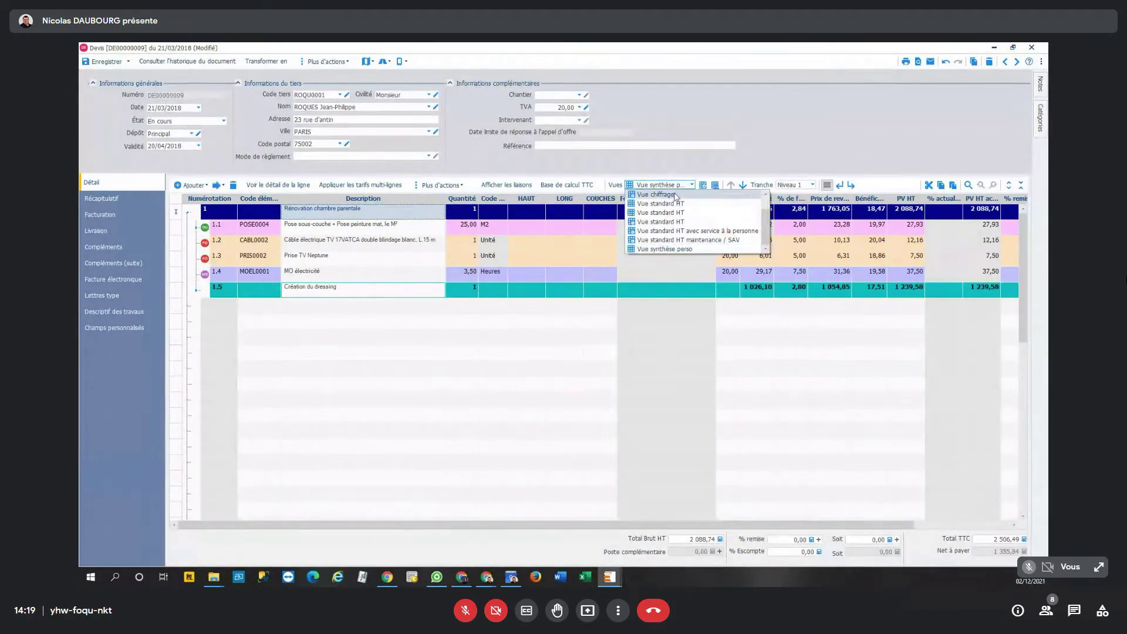
{"action": "left_click", "coordinate": [674, 189]}
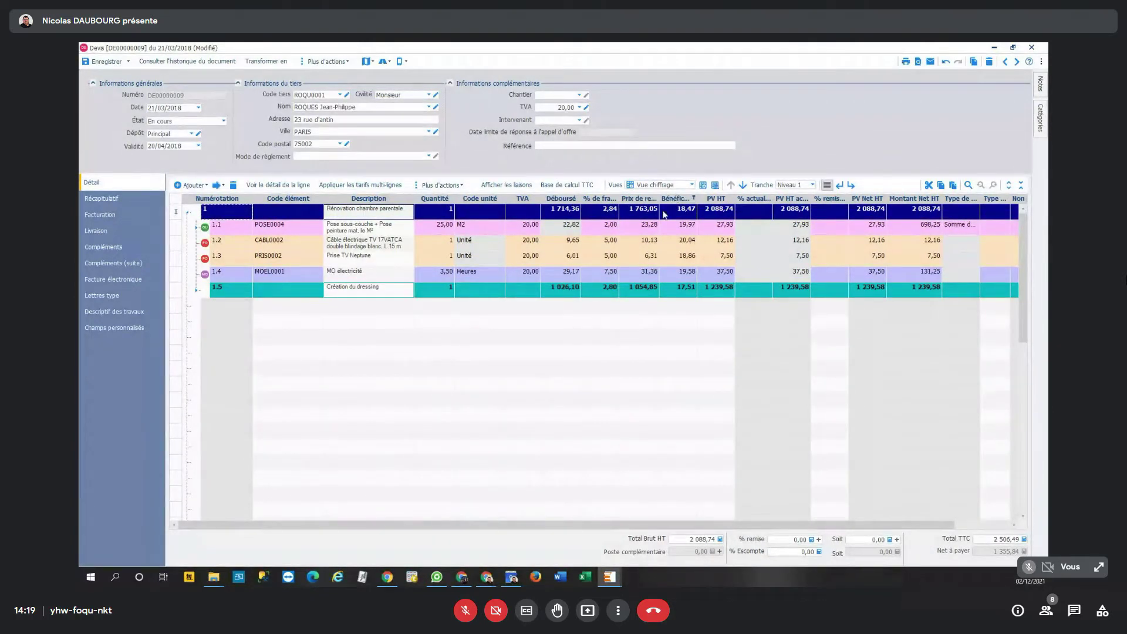
{"action": "left_click_drag", "start_coordinate": [762, 526], "coordinate": [1012, 525]}
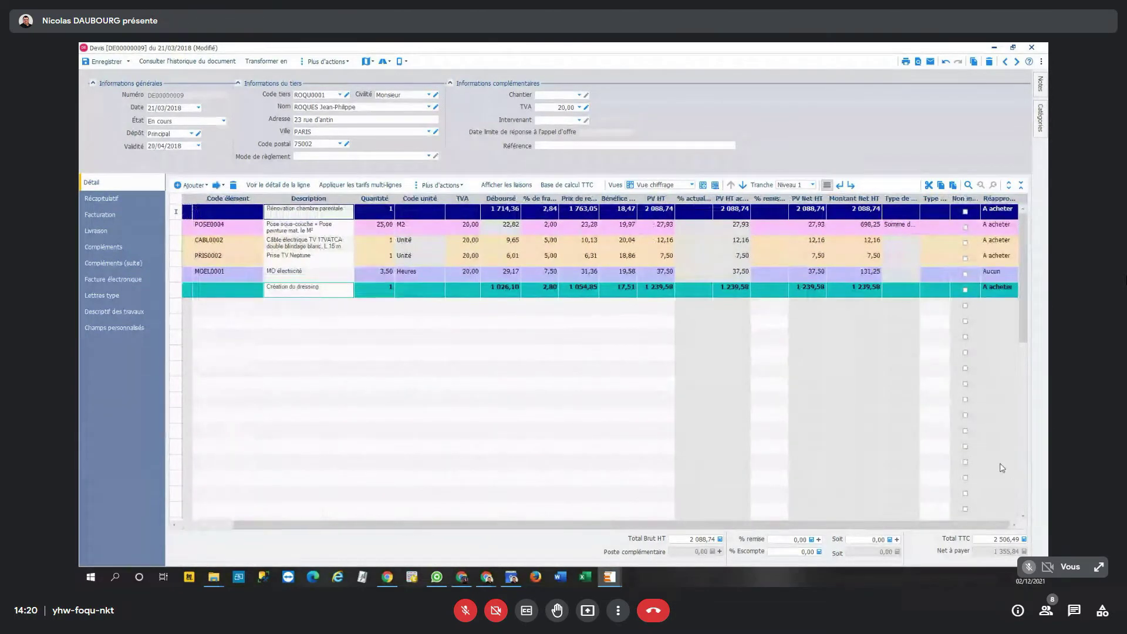
{"action": "left_click", "coordinate": [1013, 248]}
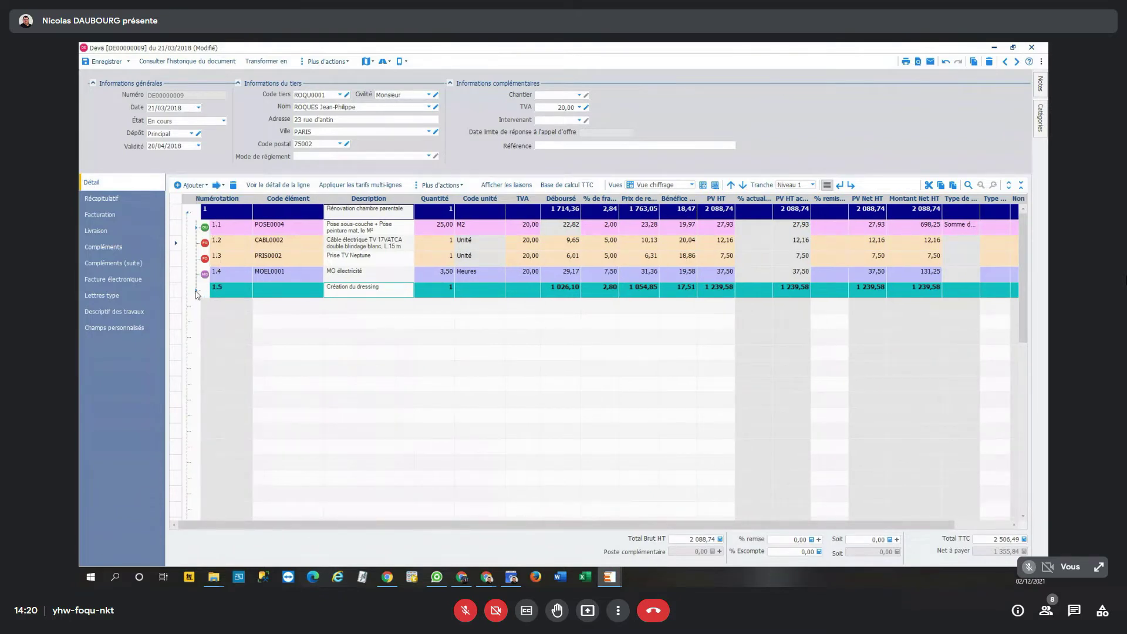
Expand section 1.5 Création du dressing with the components of CAIS0001 and CAIS0002, and look at the calculation type options for CAIS0002
{"action": "left_click", "coordinate": [197, 291]}
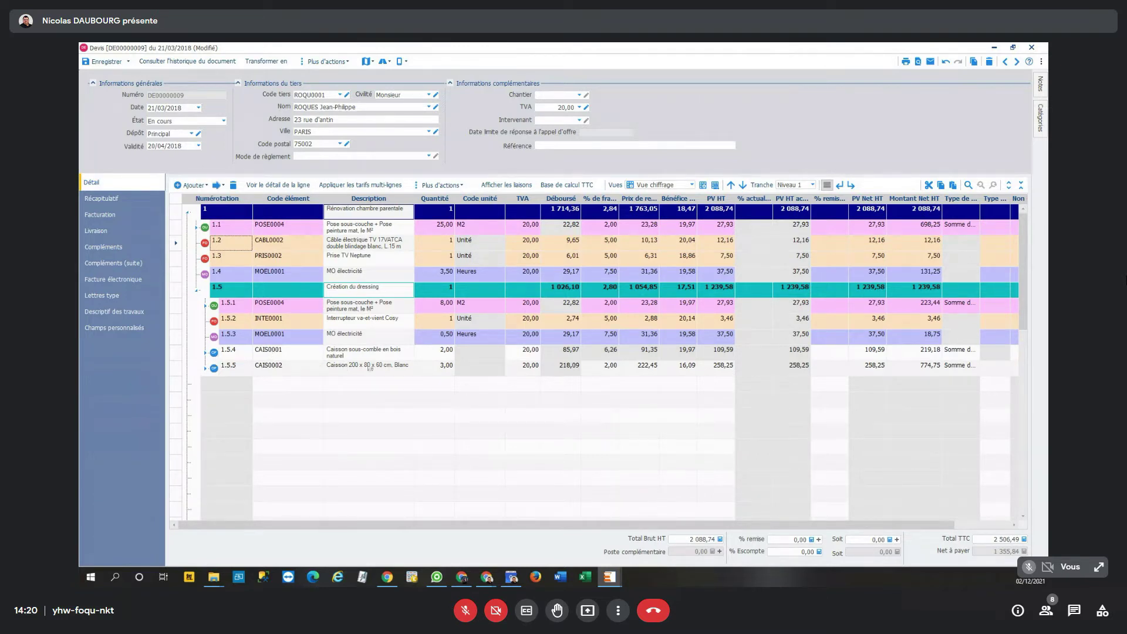
{"action": "left_click", "coordinate": [205, 353]}
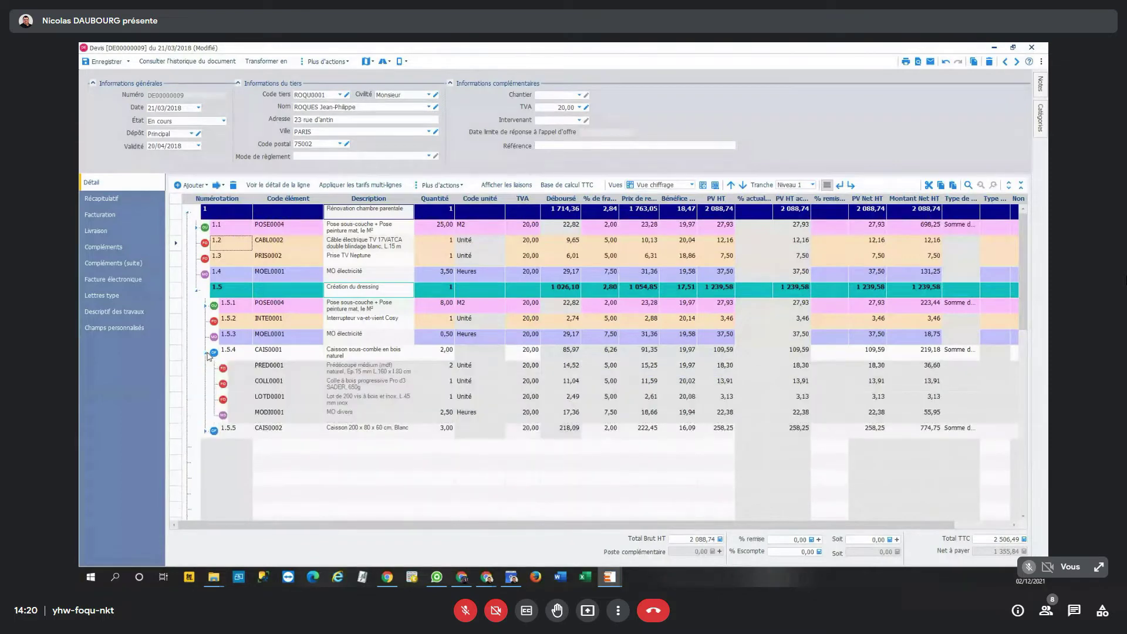
{"action": "left_click", "coordinate": [206, 431]}
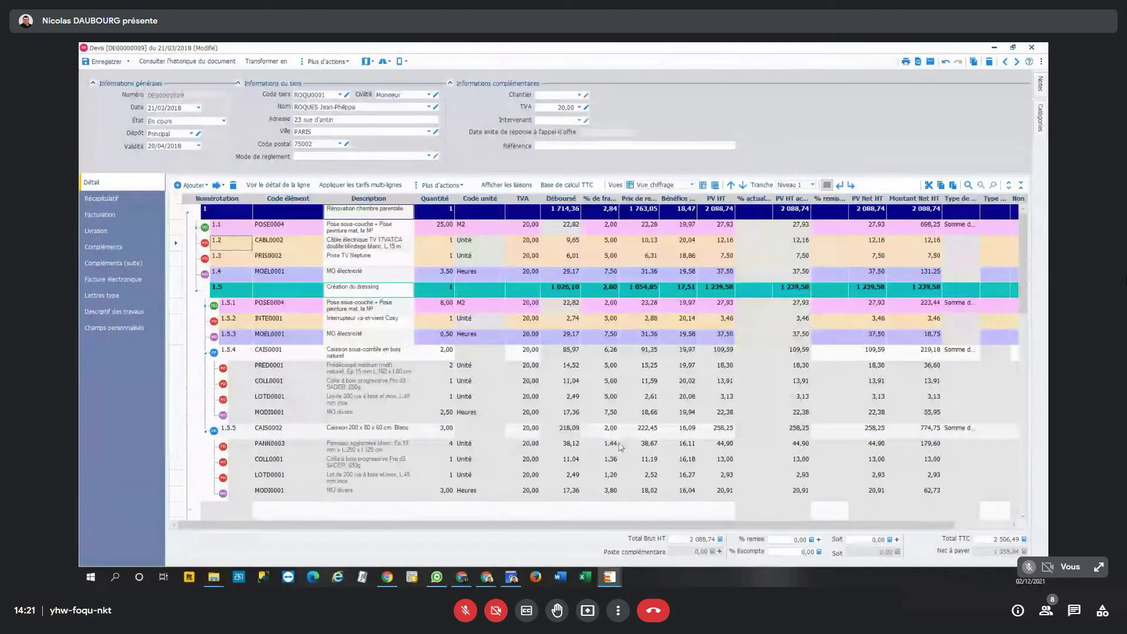
{"action": "left_click", "coordinate": [951, 442]}
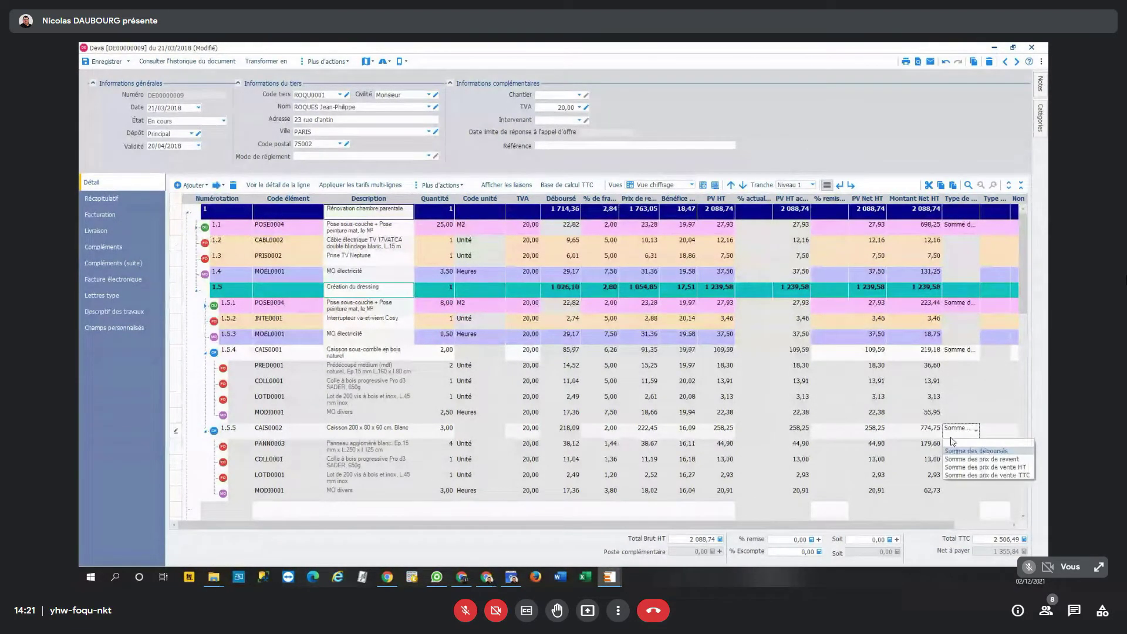
{"action": "left_click", "coordinate": [951, 442]}
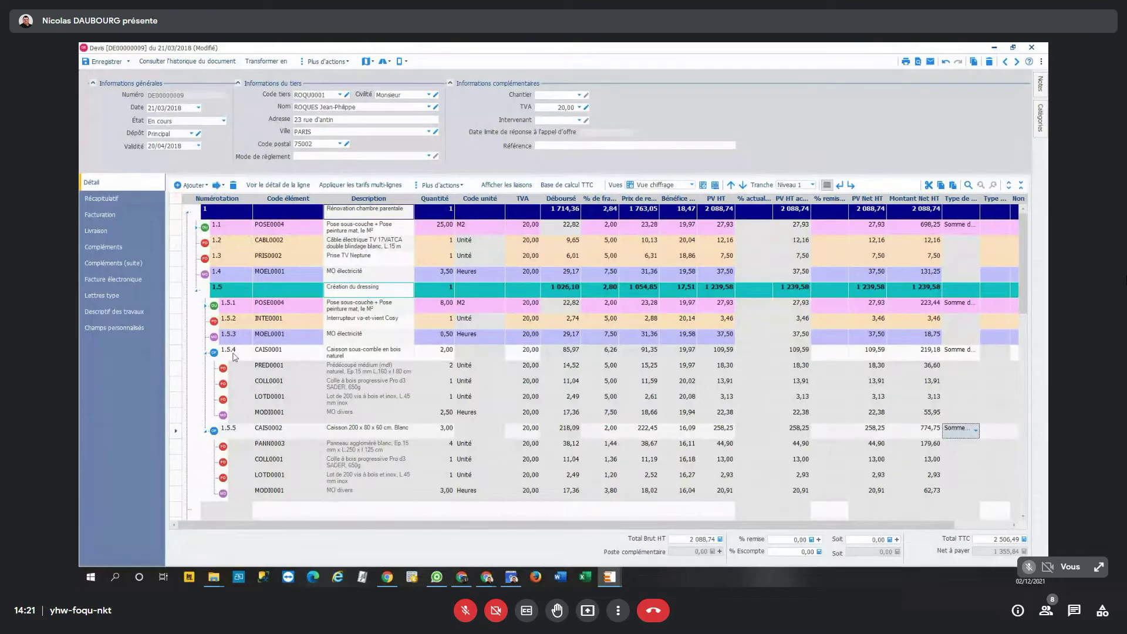
Collapse the components of CAIS0001 and CAIS0002, and add the work item POSE0004 on a new line in section 1.5 Création du dressing
{"action": "left_click", "coordinate": [205, 353]}
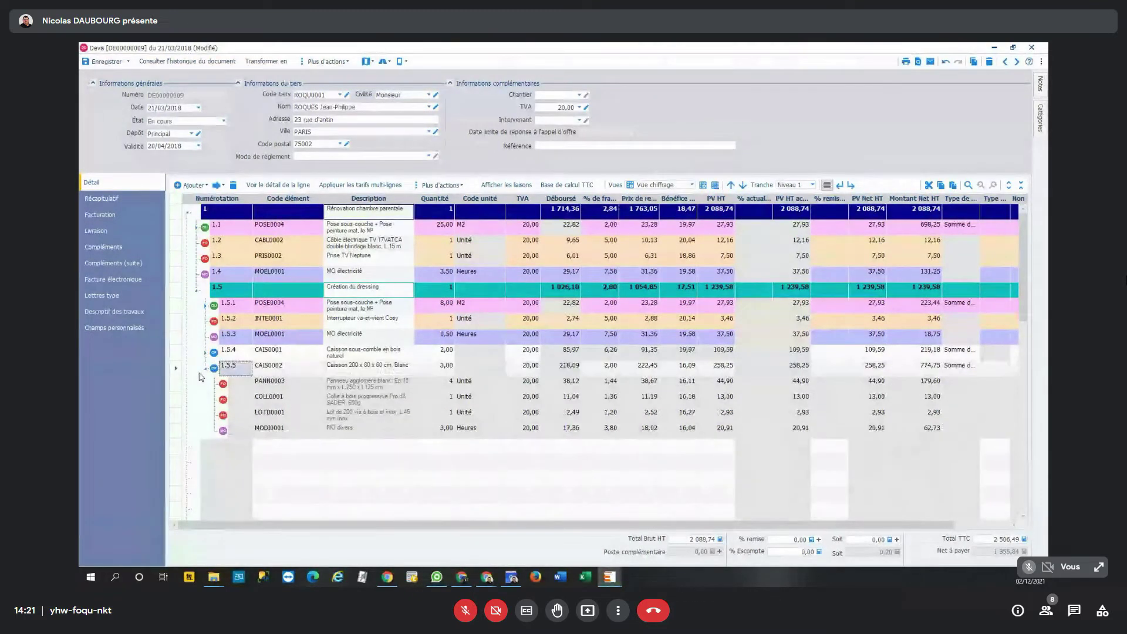
{"action": "left_click", "coordinate": [206, 370]}
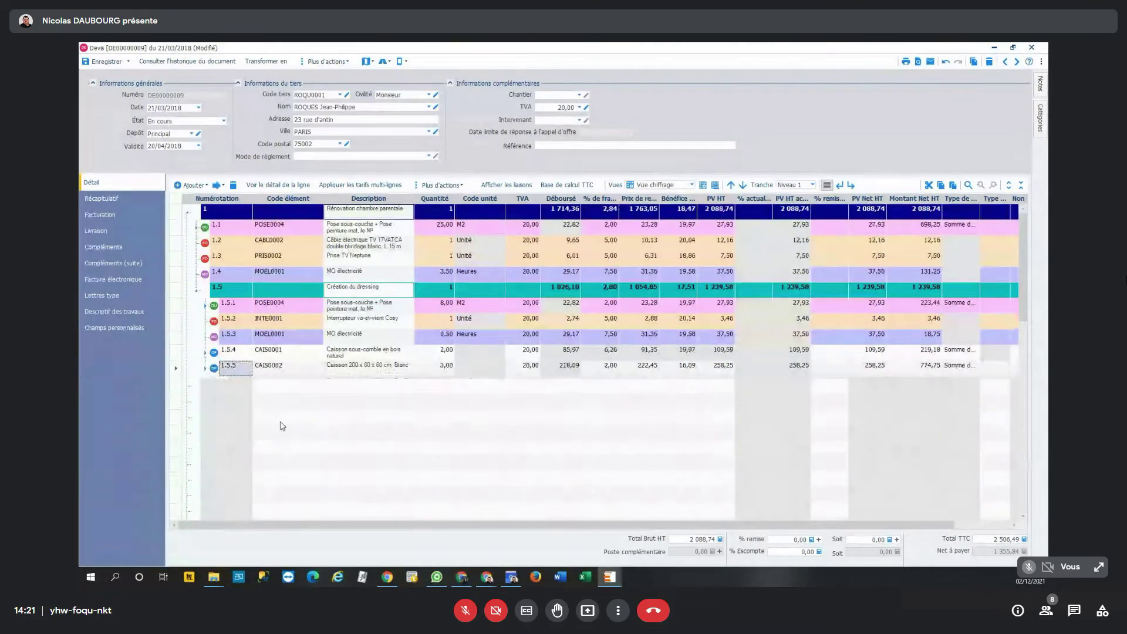
{"action": "left_click", "coordinate": [294, 395]}
{"action": "left_click", "coordinate": [312, 384]}
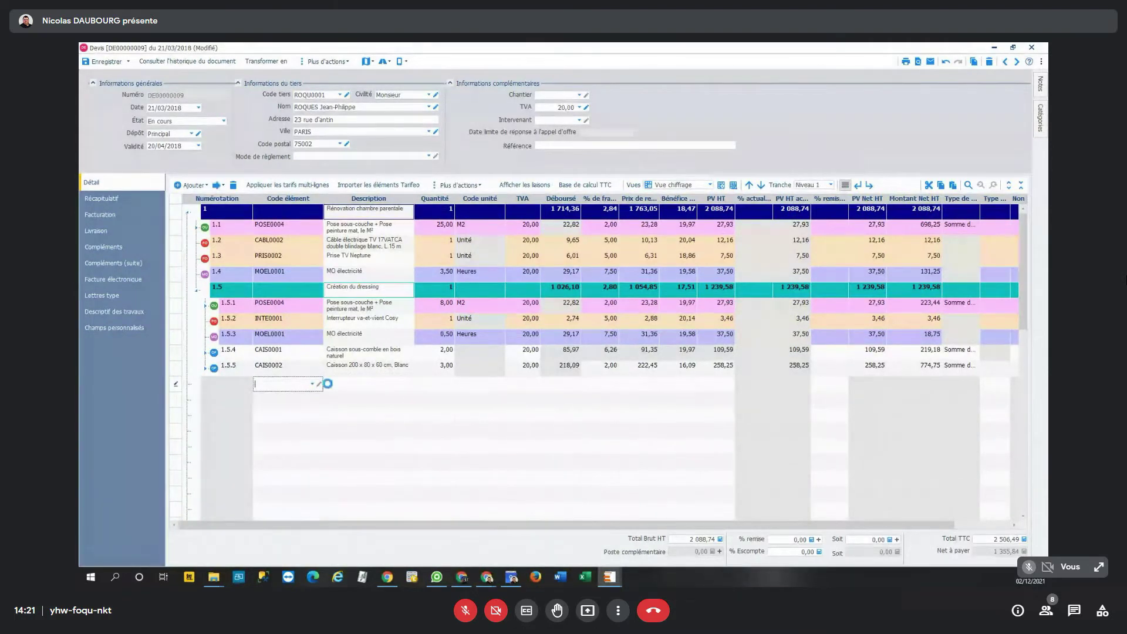
{"action": "left_click", "coordinate": [402, 400]}
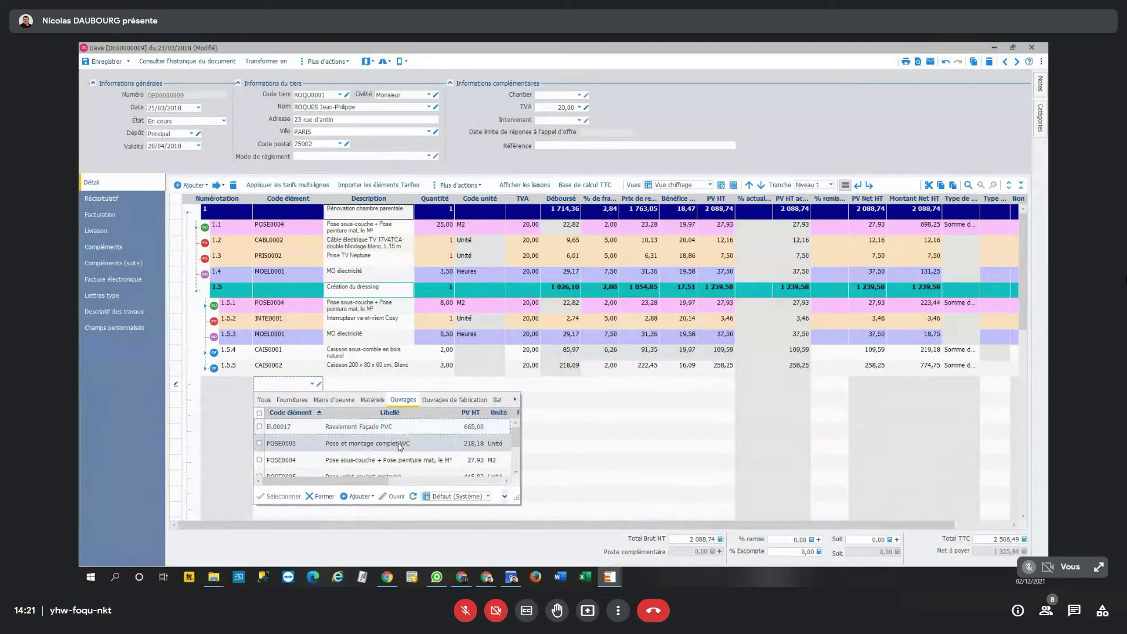
{"action": "left_click", "coordinate": [404, 463]}
{"action": "double_click", "coordinate": [403, 462]}
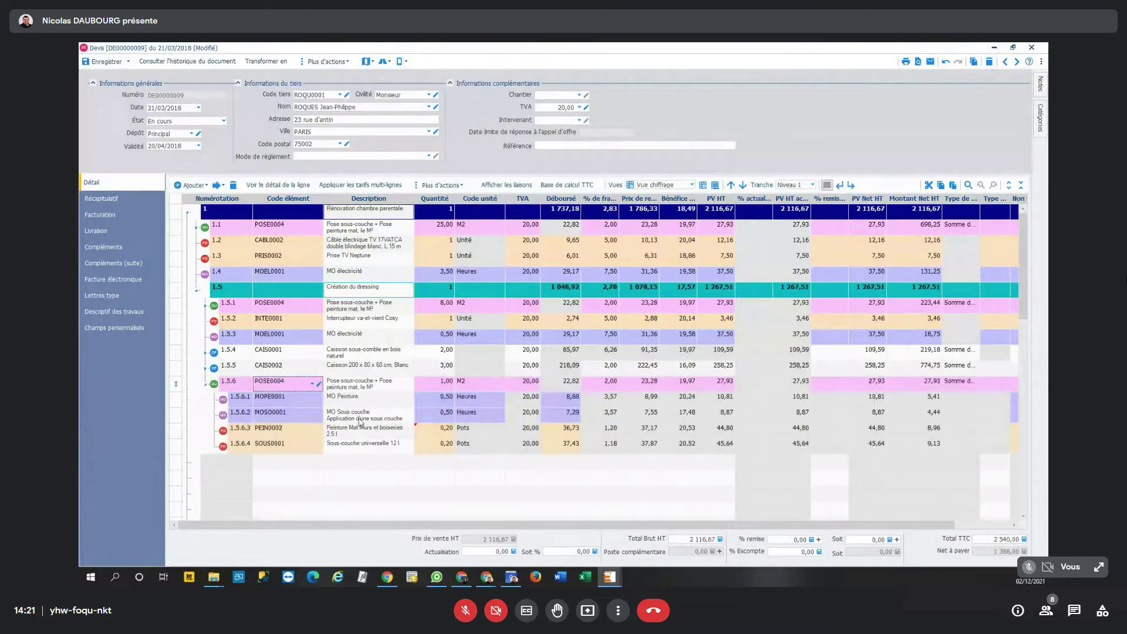
Set the Déboursé to 10 for both MO Peinture and MO Sous couche under the new POSE0004 line 1.5.6
{"action": "left_click", "coordinate": [562, 400]}
{"action": "left_click", "coordinate": [560, 416]}
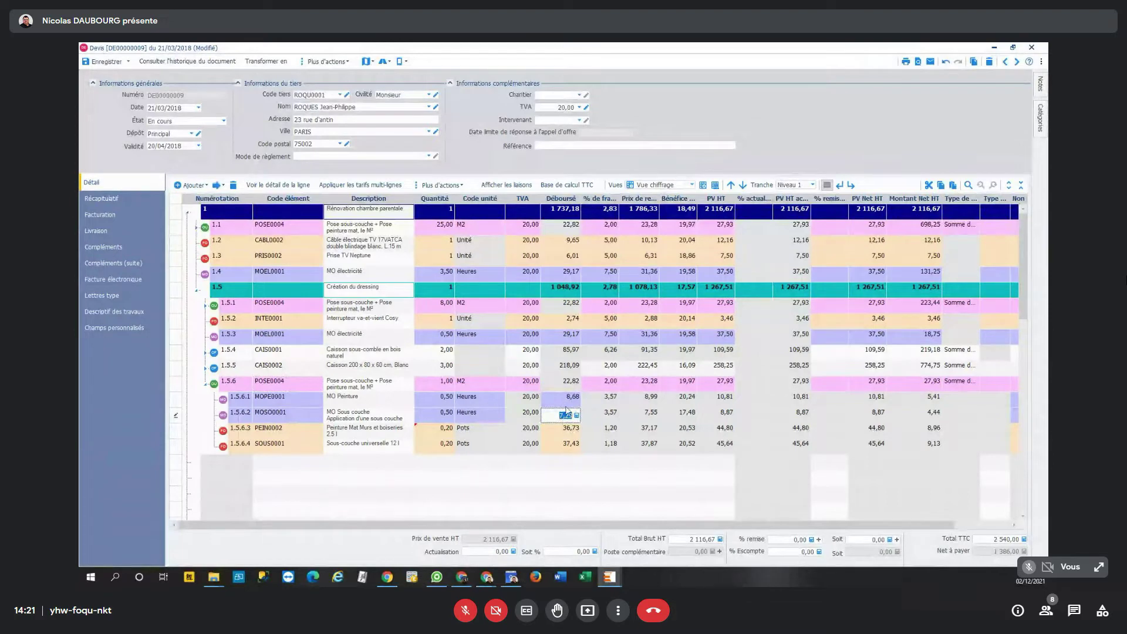
{"action": "left_click", "coordinate": [565, 402]}
{"action": "type", "text": "10"}
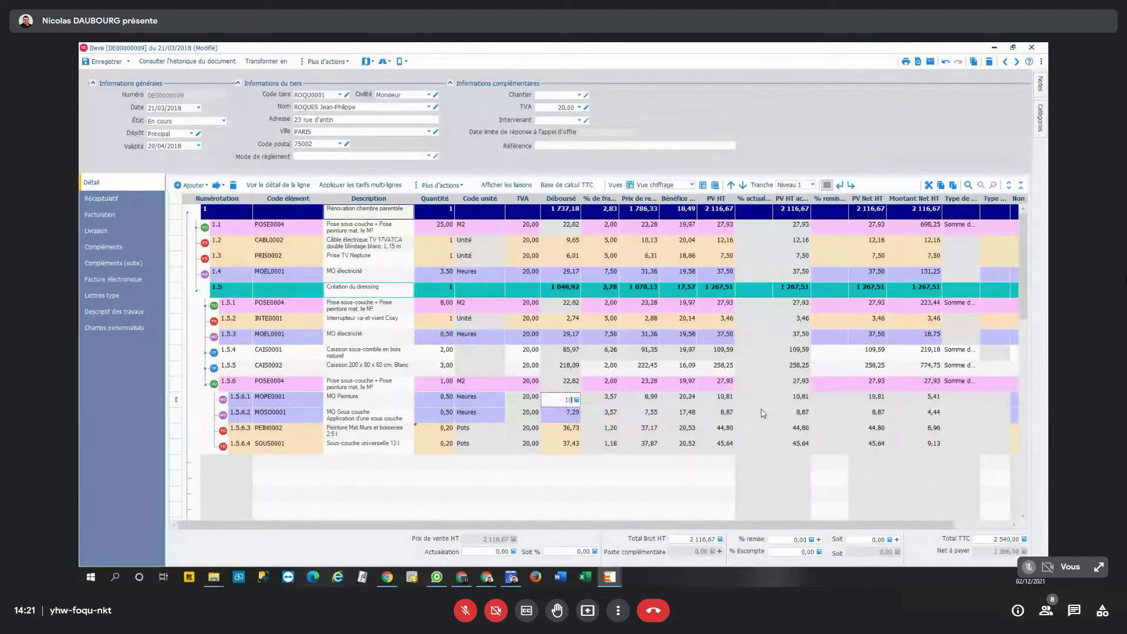
{"action": "key", "text": "Return"}
{"action": "type", "text": "10"}
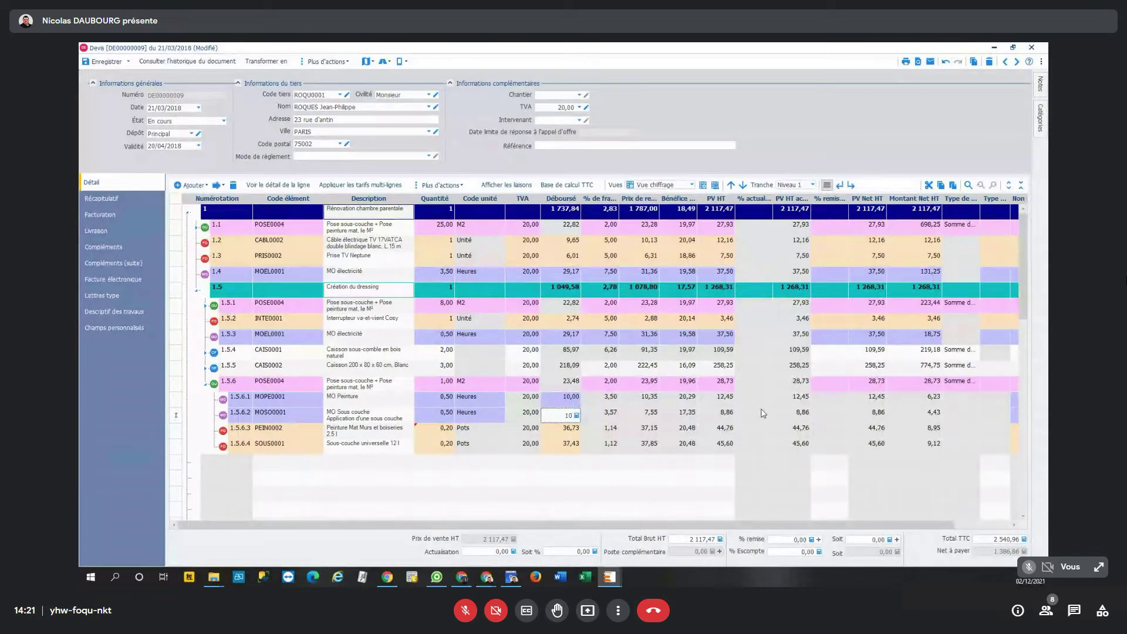
{"action": "key", "text": "Return"}
Set the Déboursé to 35 for both the PEIN0002 paint and the SOUS0001 undercoat in line 1.5.6
{"action": "type", "text": "35"}
{"action": "key", "text": "shift+Home"}
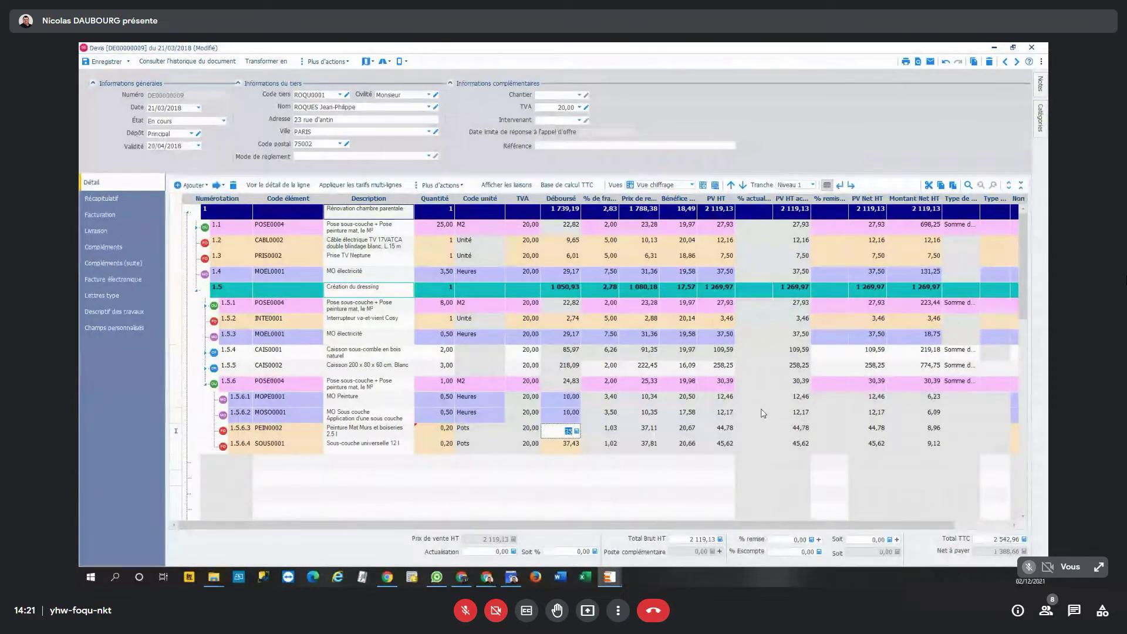
{"action": "key", "text": "Tab"}
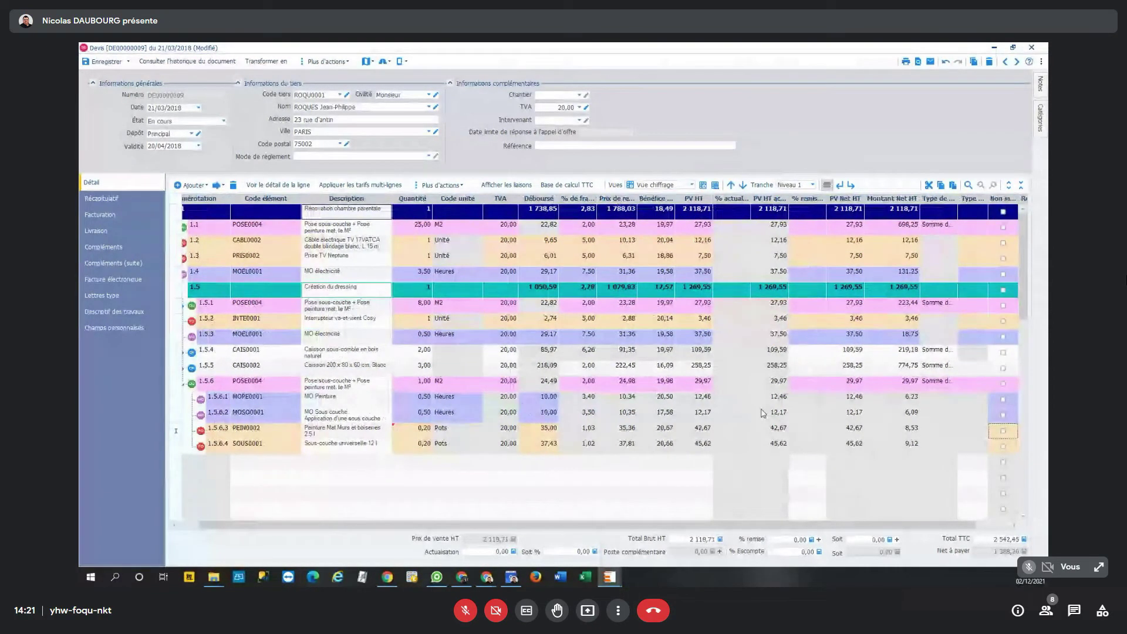
{"action": "left_click", "coordinate": [547, 444]}
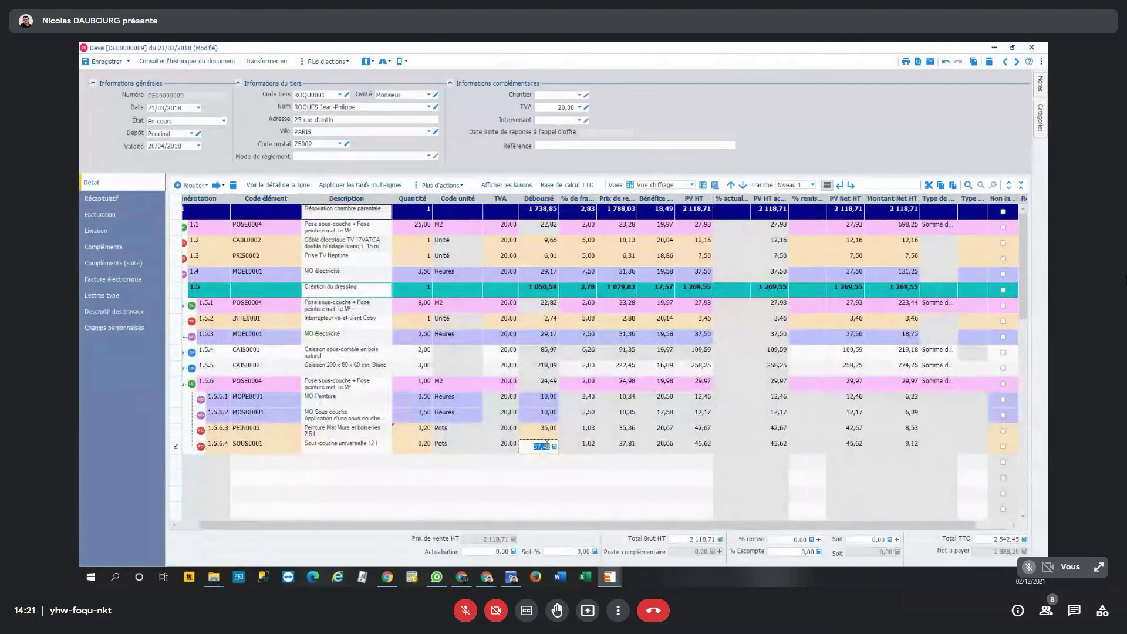
{"action": "key", "text": "BackSpace"}
{"action": "key", "text": "Return"}
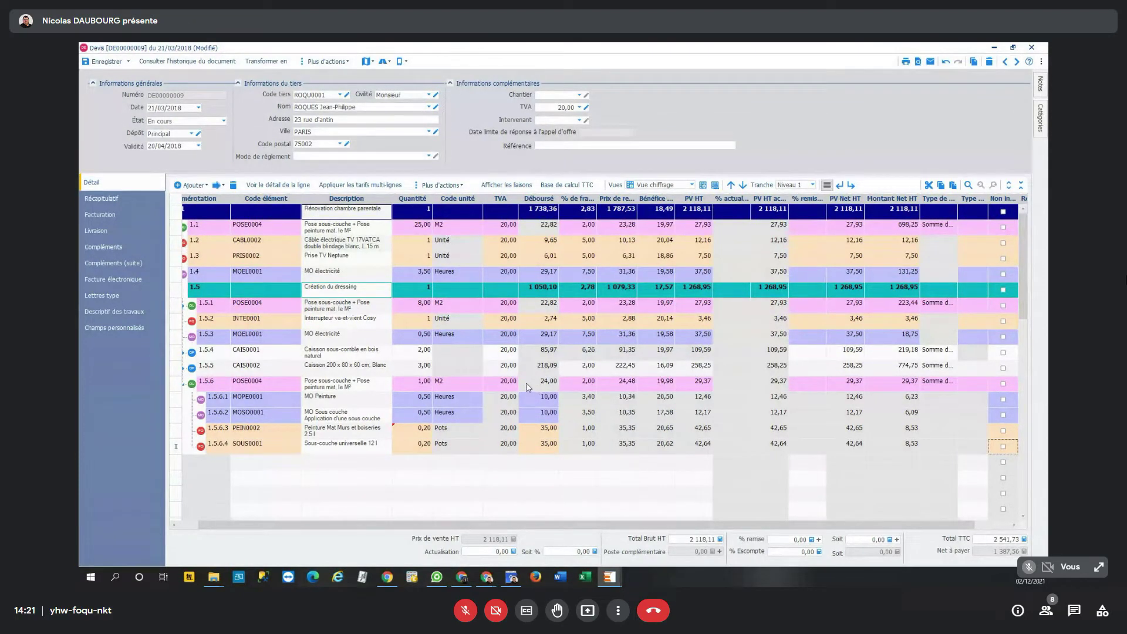
Set the PV HT of the POSE0004 line 1.5.6 to 50
{"action": "left_click", "coordinate": [696, 388]}
{"action": "type", "text": "50"}
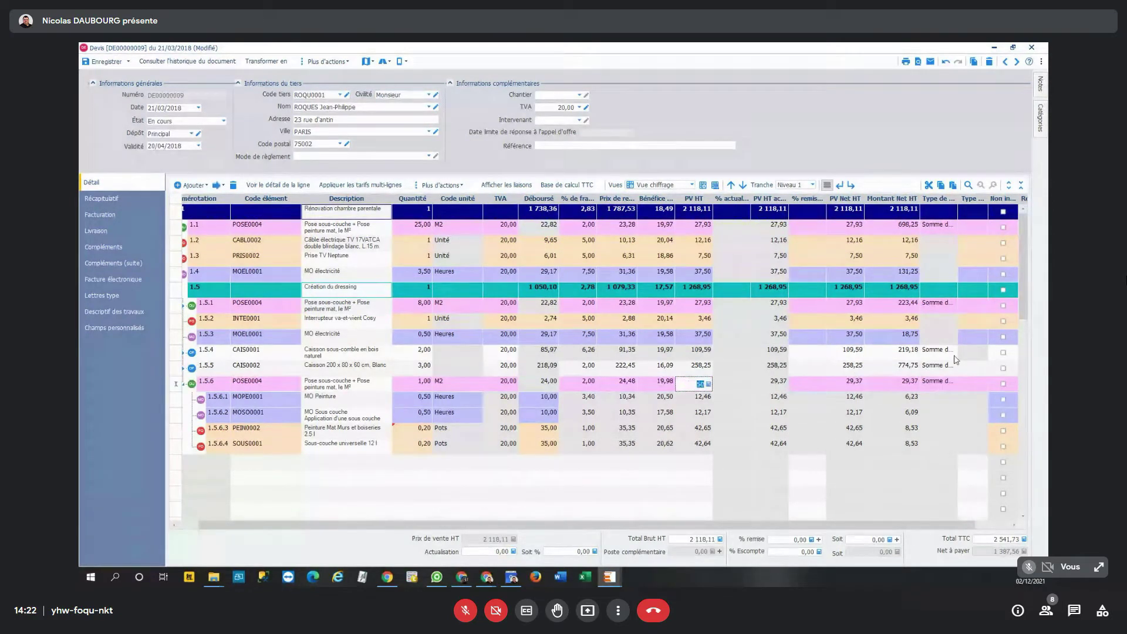
{"action": "key", "text": "Tab"}
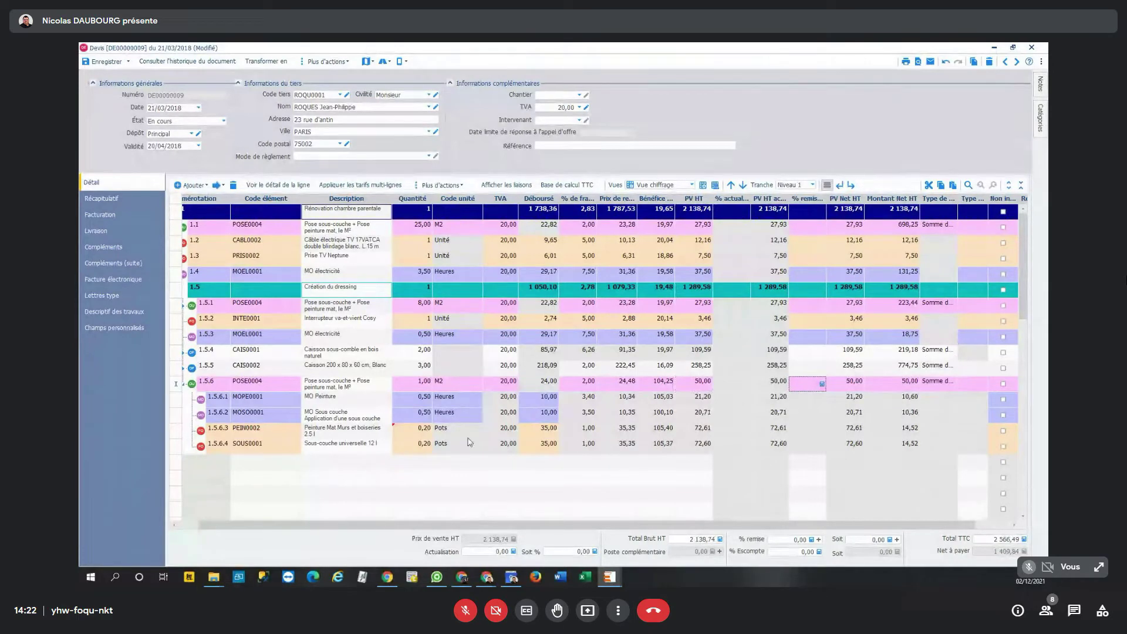
Examine the quantity calculation formula of the PEIN0002 paint component in line 1.5.6, and close it
{"action": "left_click", "coordinate": [411, 385]}
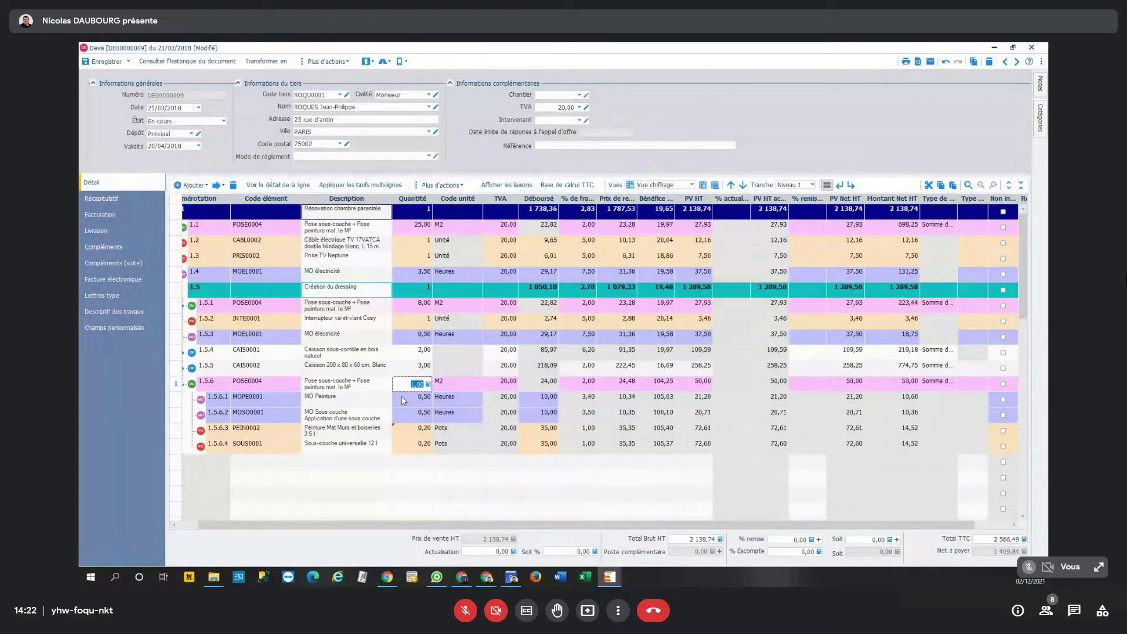
{"action": "left_click", "coordinate": [401, 433]}
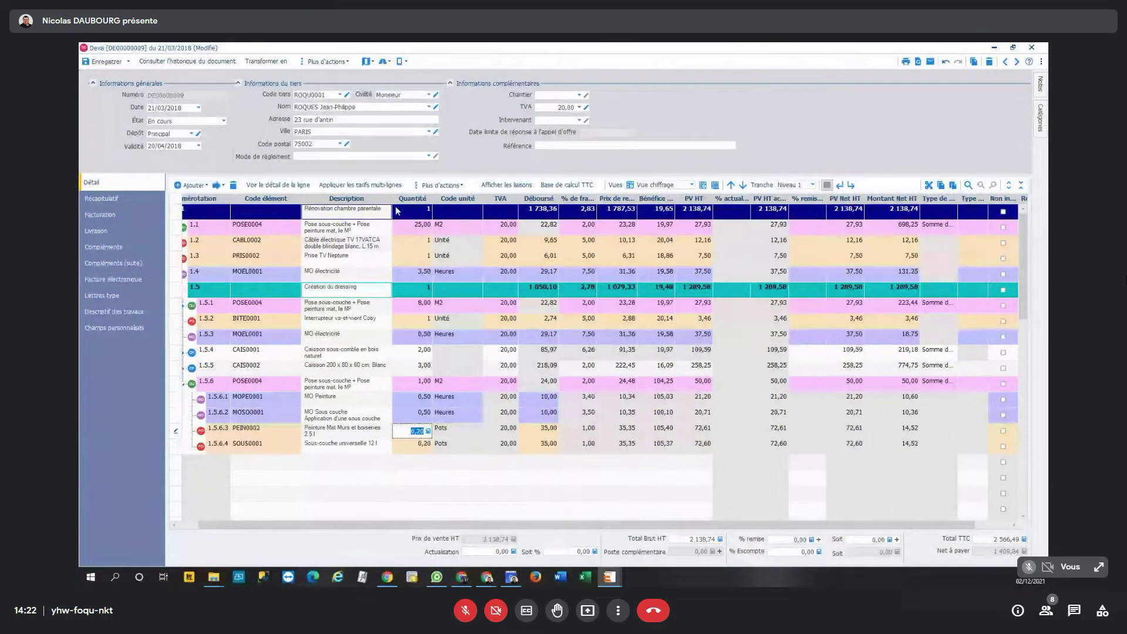
{"action": "left_click", "coordinate": [442, 184]}
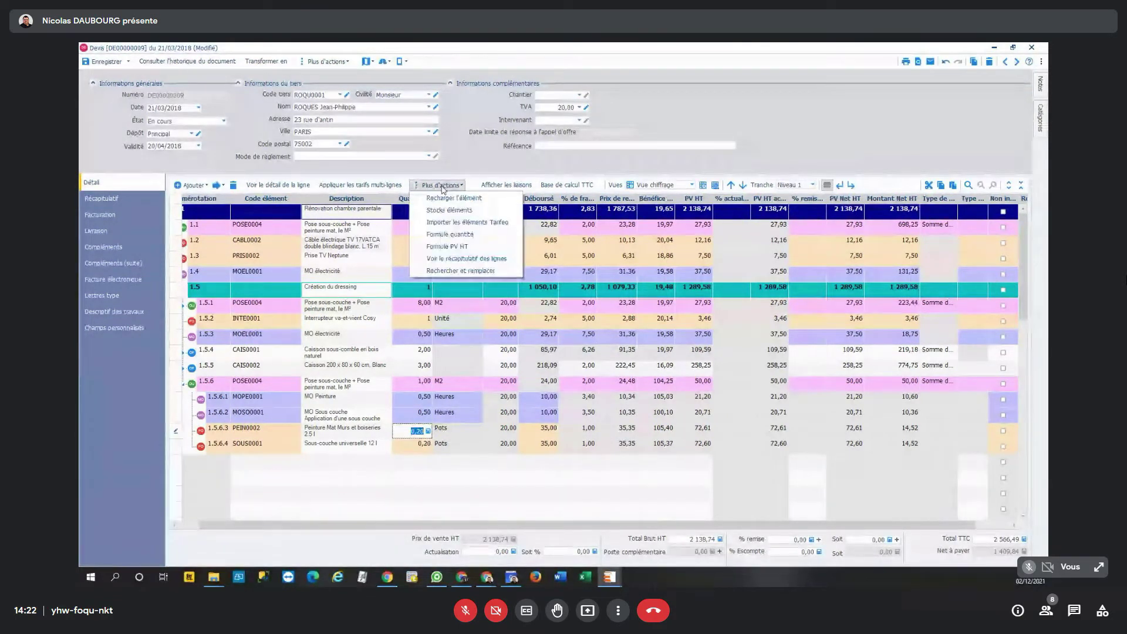
{"action": "left_click", "coordinate": [449, 234]}
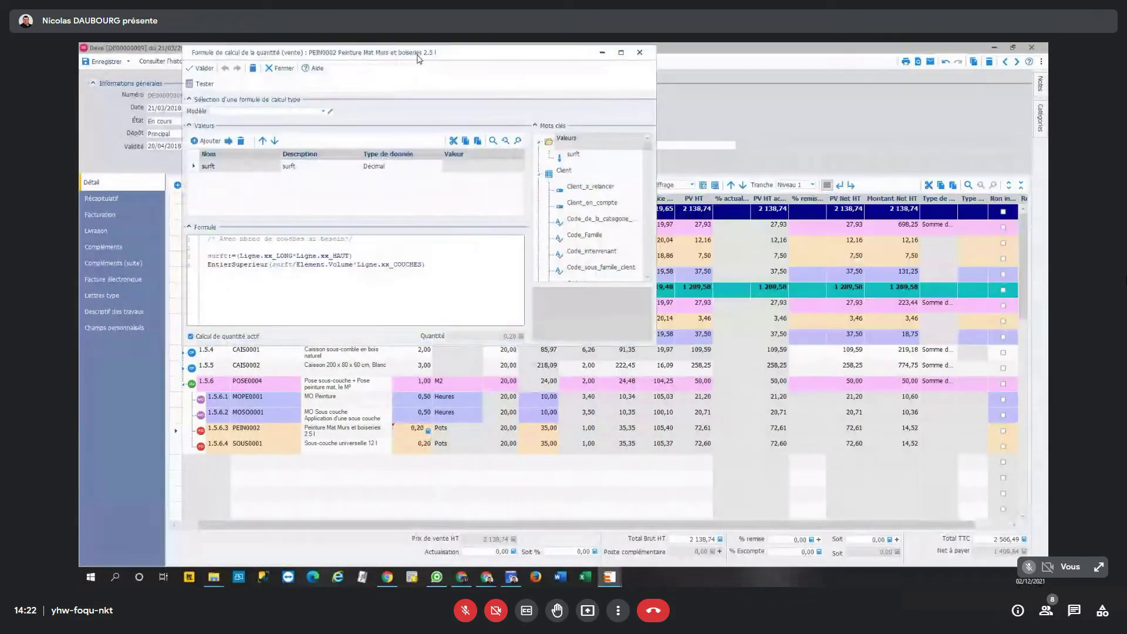
{"action": "left_click_drag", "start_coordinate": [418, 57], "coordinate": [423, 92]}
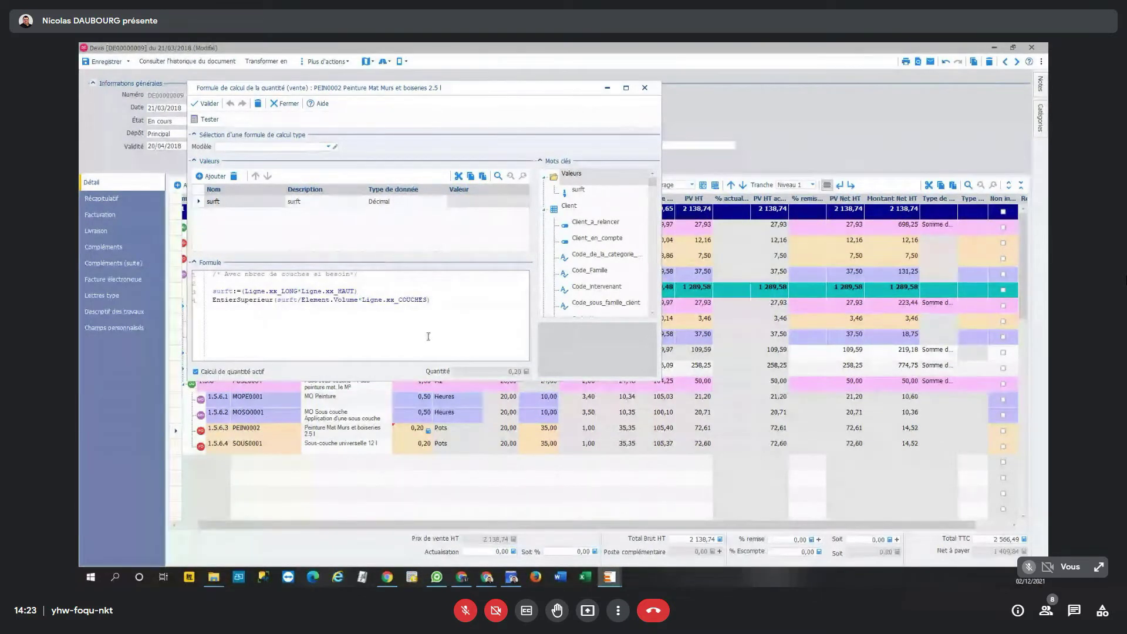
{"action": "left_click", "coordinate": [644, 88]}
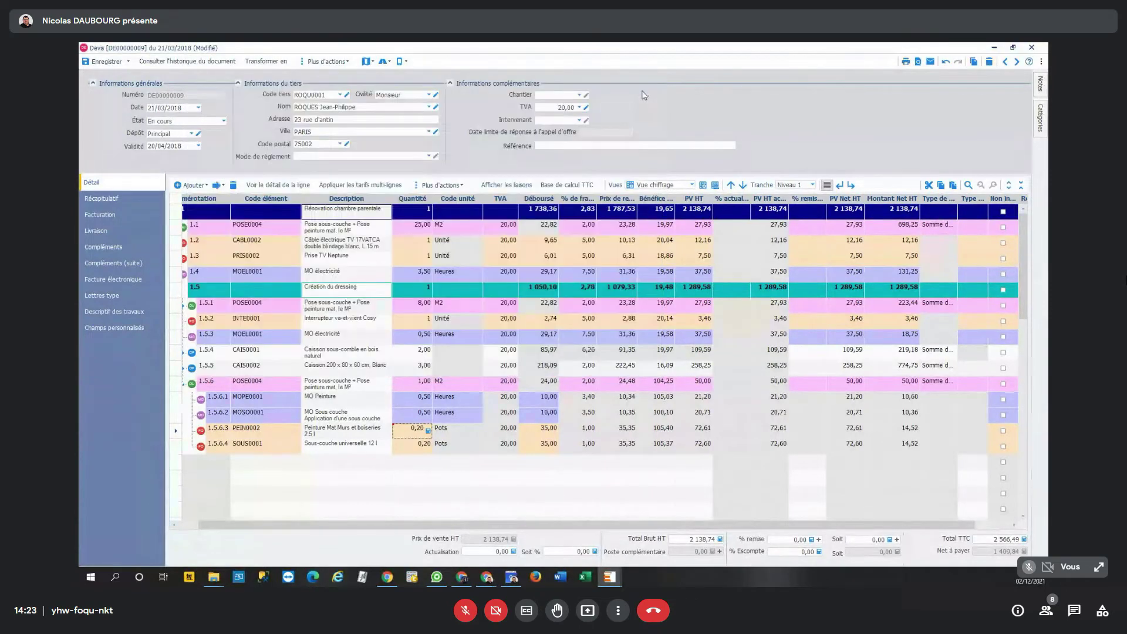
Switch the quote lines to the Vue synthèse perso view
{"action": "left_click", "coordinate": [656, 185]}
{"action": "scroll", "coordinate": [669, 205], "scroll_direction": "down", "scroll_amount": 1}
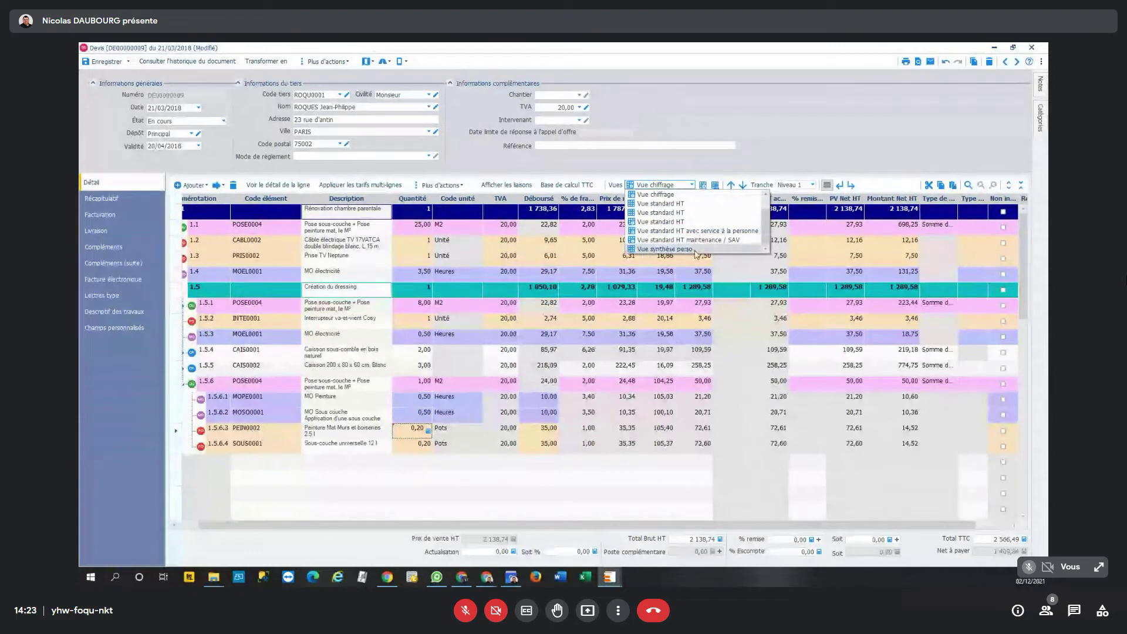
{"action": "left_click", "coordinate": [694, 250]}
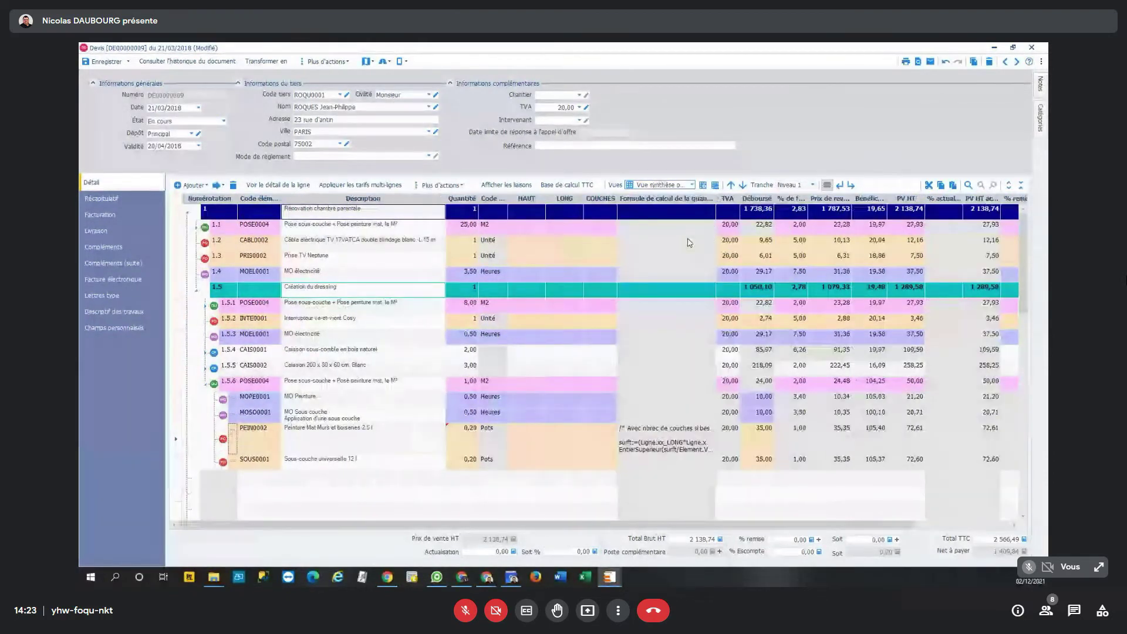
Enter the paint formula dimensions for PEIN0002: HAUT 4, LONG 10 and COUCHES 3
{"action": "left_click", "coordinate": [538, 439]}
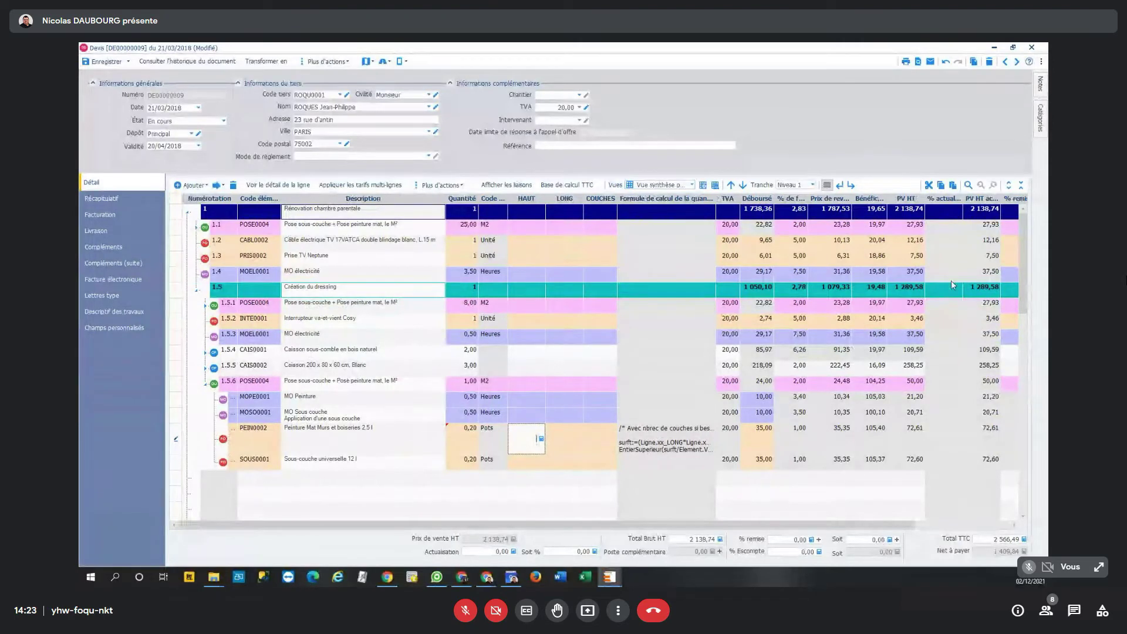
{"action": "key", "text": "Tab"}
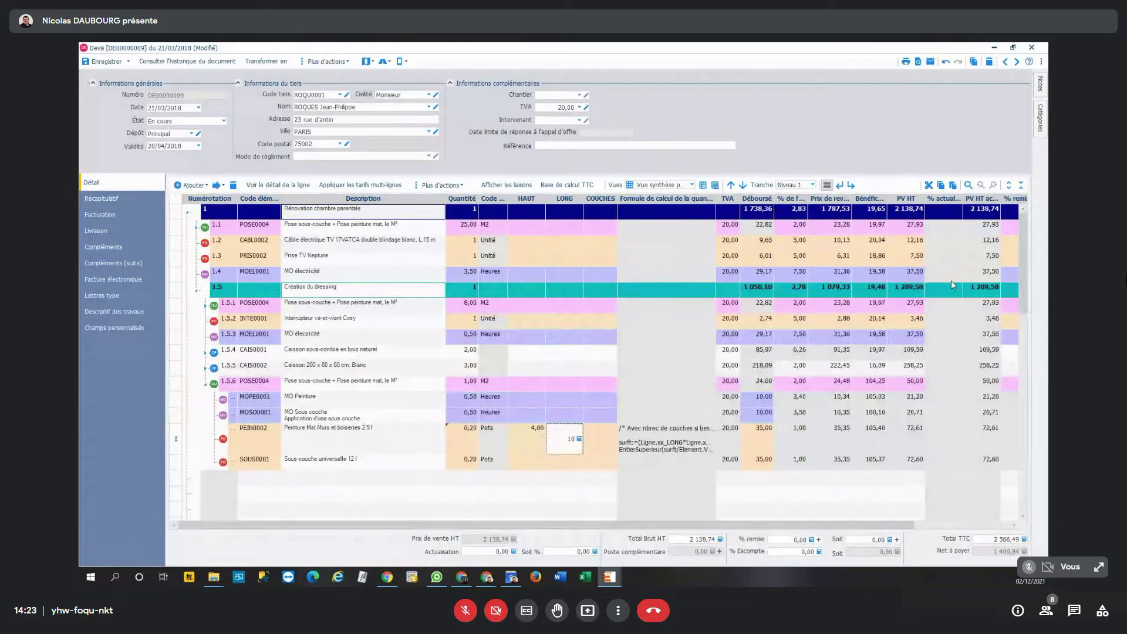
{"action": "key", "text": "Tab"}
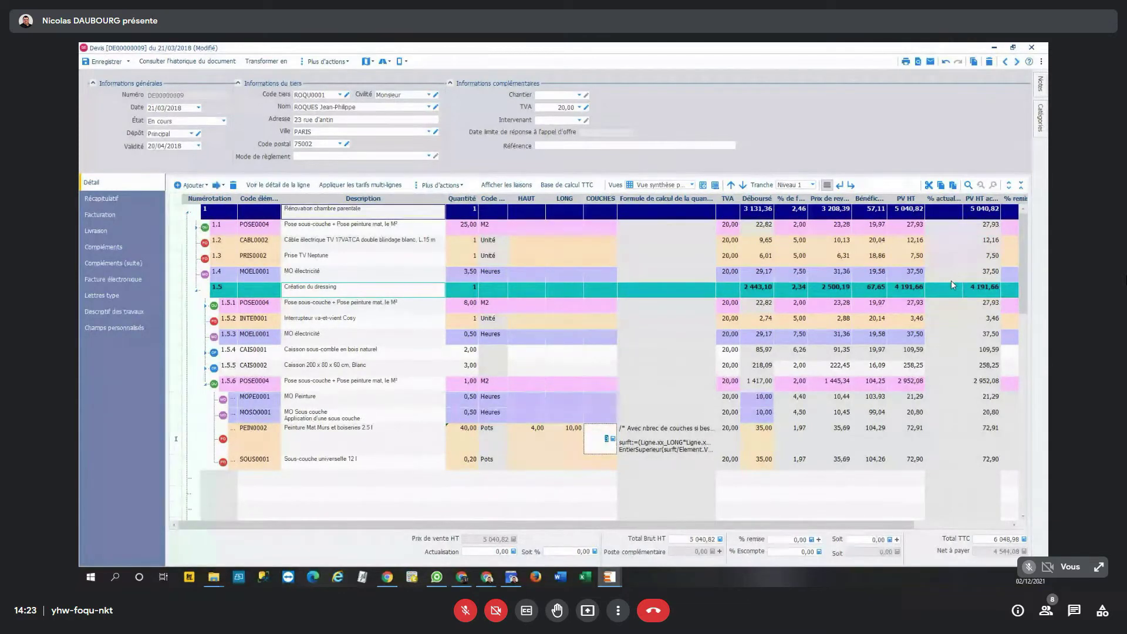
{"action": "type", "text": "3"}
{"action": "key", "text": "Tab"}
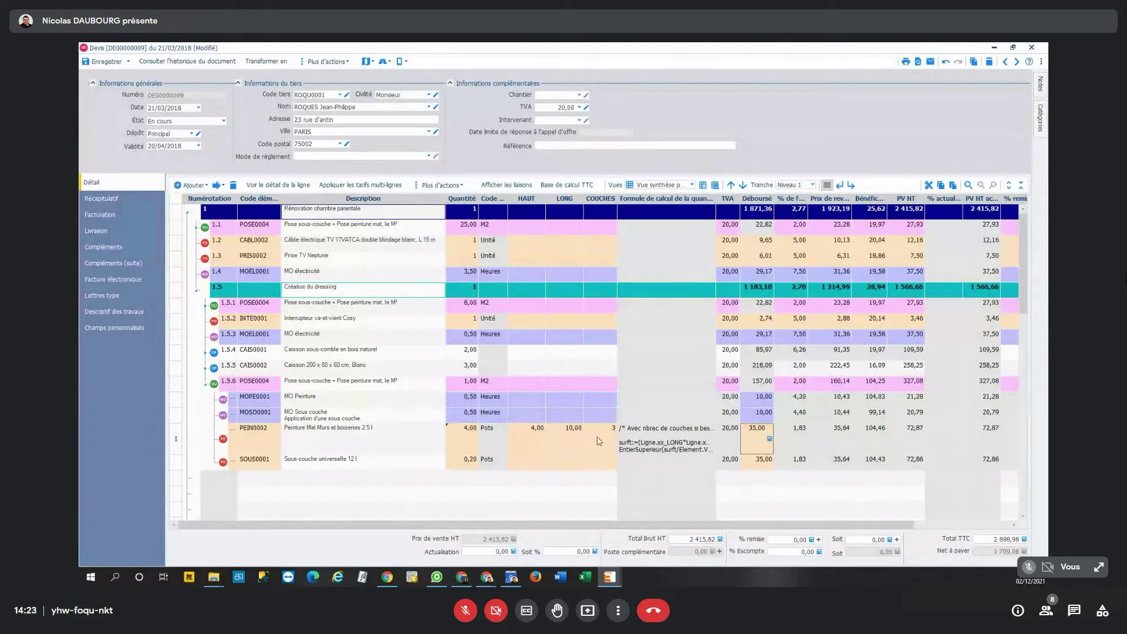
Set the quantity of the POSE0004 line 1.5.6 to 40 M2 and collapse its components
{"action": "left_click", "coordinate": [475, 442]}
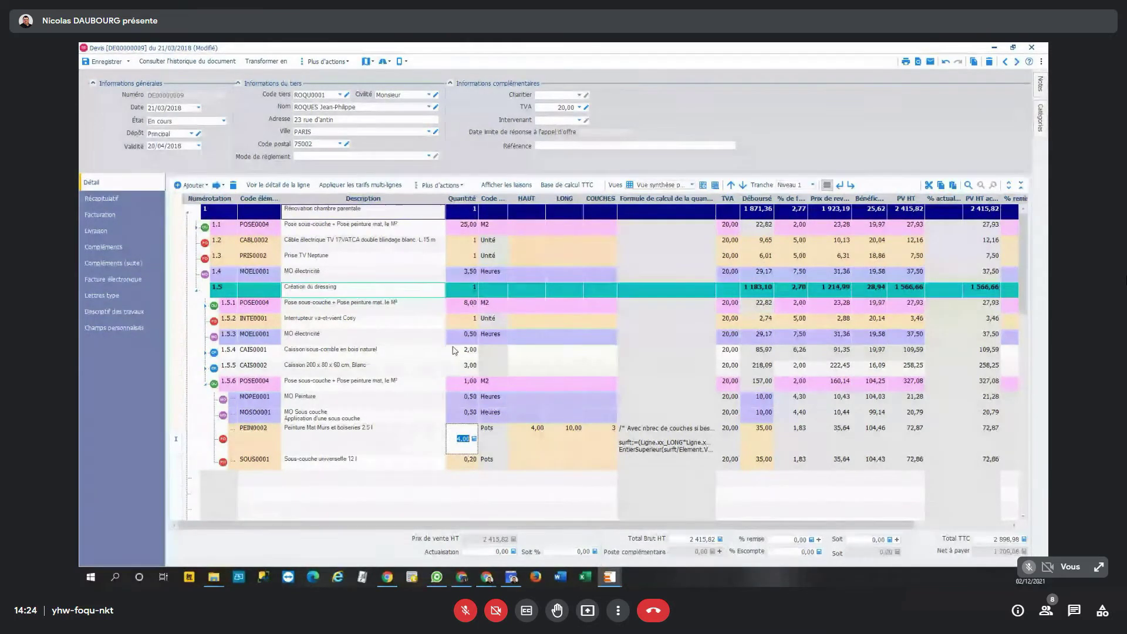
{"action": "left_click", "coordinate": [460, 383]}
{"action": "type", "text": "10"}
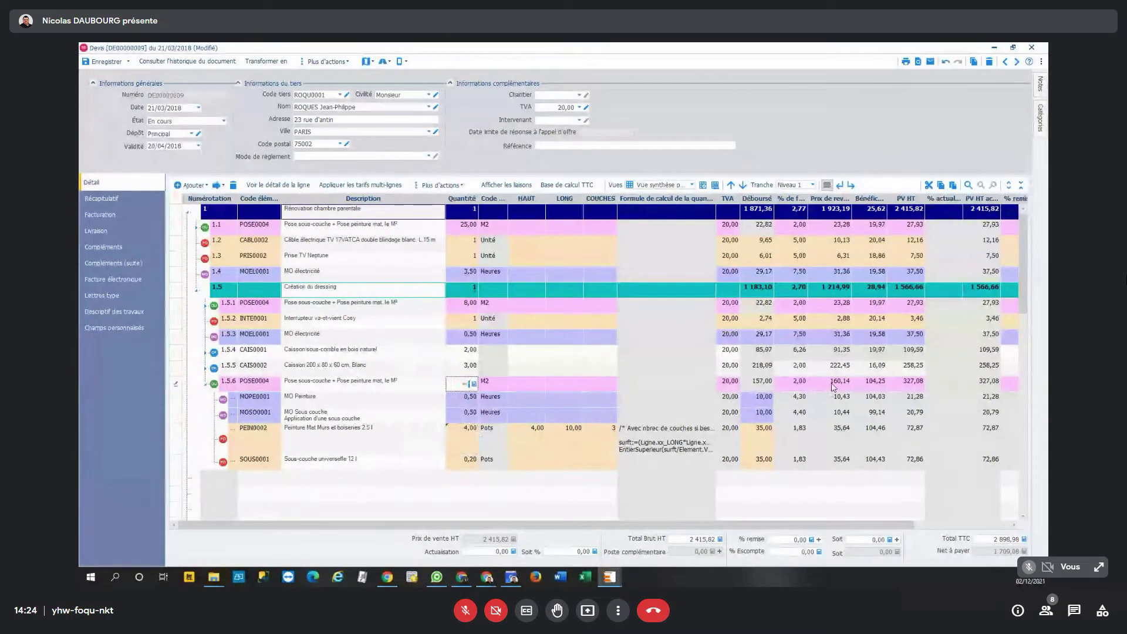
{"action": "key", "text": "Tab"}
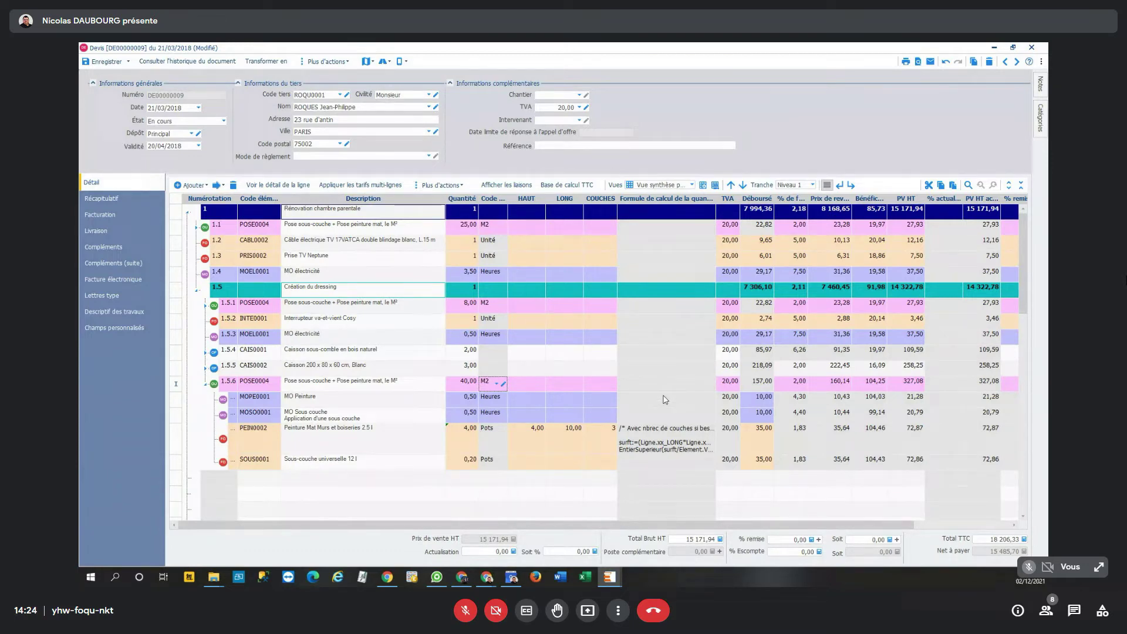
{"action": "left_click", "coordinate": [206, 386]}
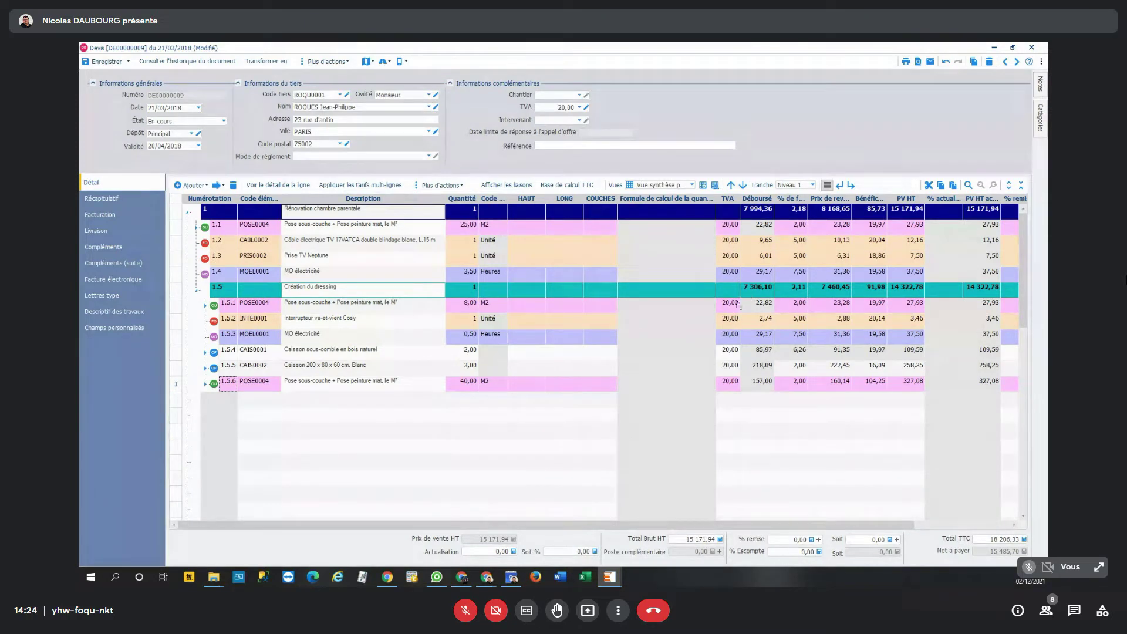
Return the quote lines to the Vue chiffrage view and mark the POSE0004 line 1.5.6 as not included in the quote
{"action": "left_click_drag", "start_coordinate": [861, 525], "coordinate": [891, 530]}
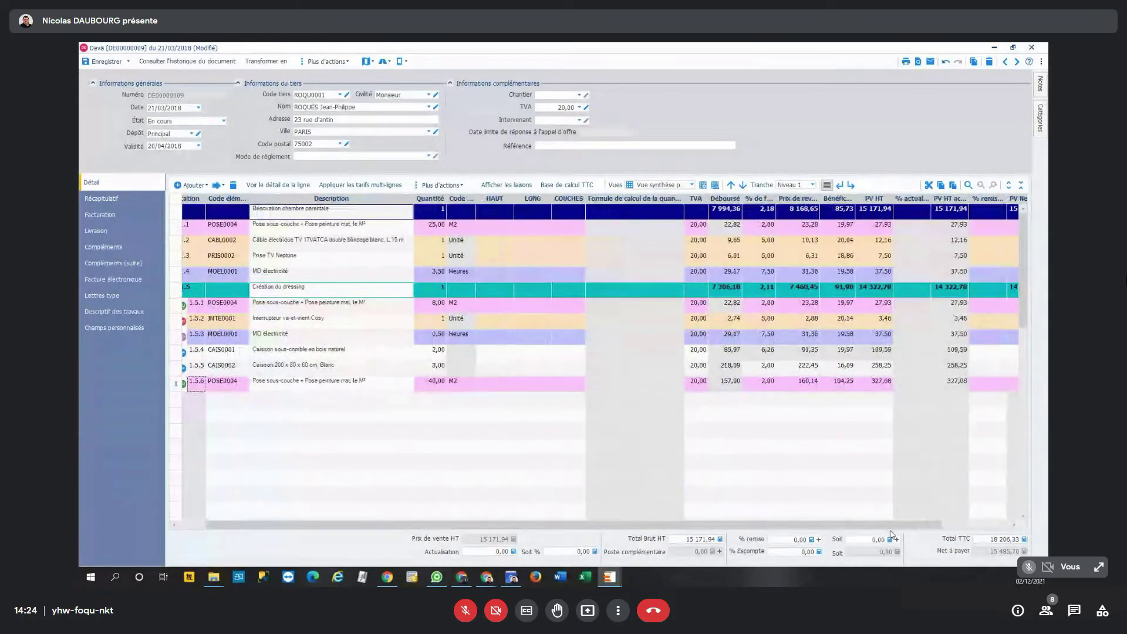
{"action": "left_click_drag", "start_coordinate": [897, 534], "coordinate": [997, 526]}
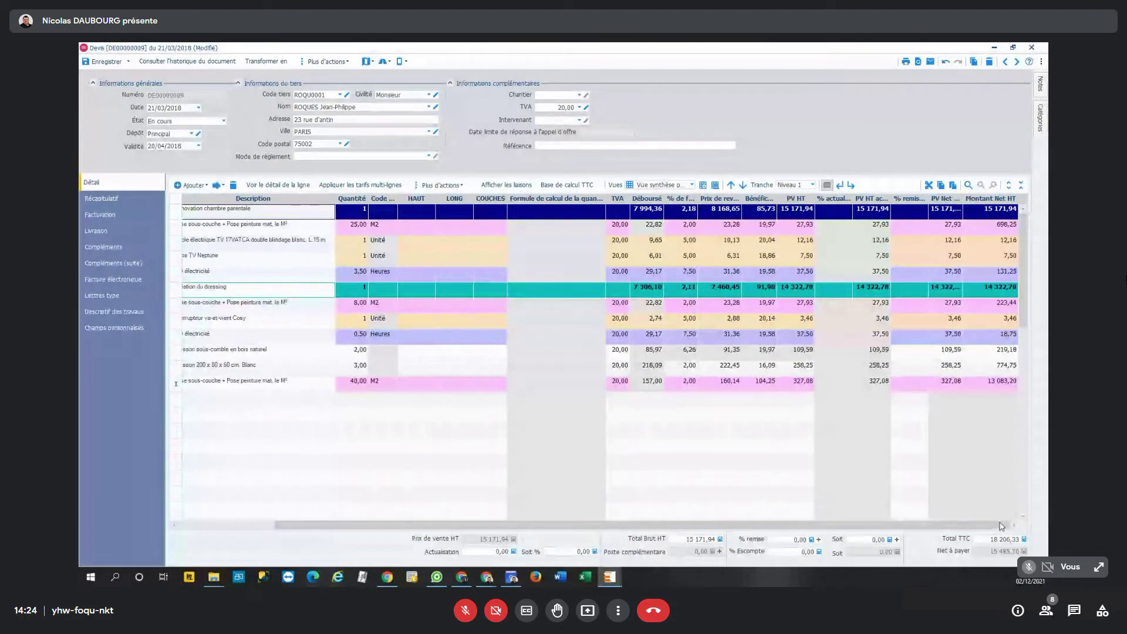
{"action": "left_click", "coordinate": [658, 186]}
{"action": "left_click", "coordinate": [660, 197]}
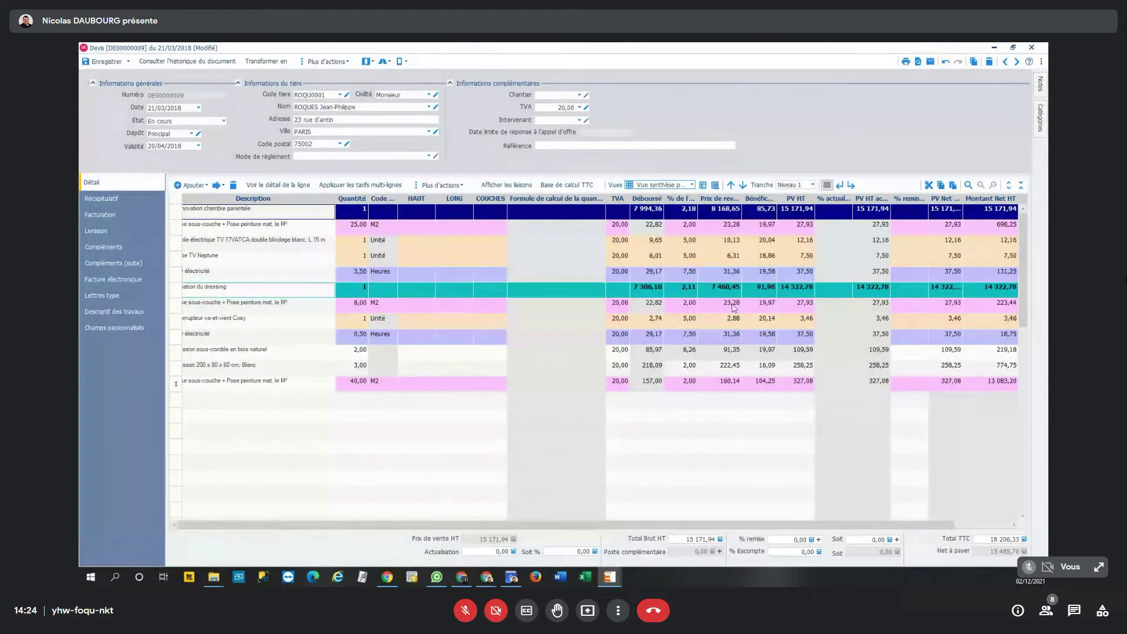
{"action": "left_click_drag", "start_coordinate": [905, 526], "coordinate": [1035, 524]}
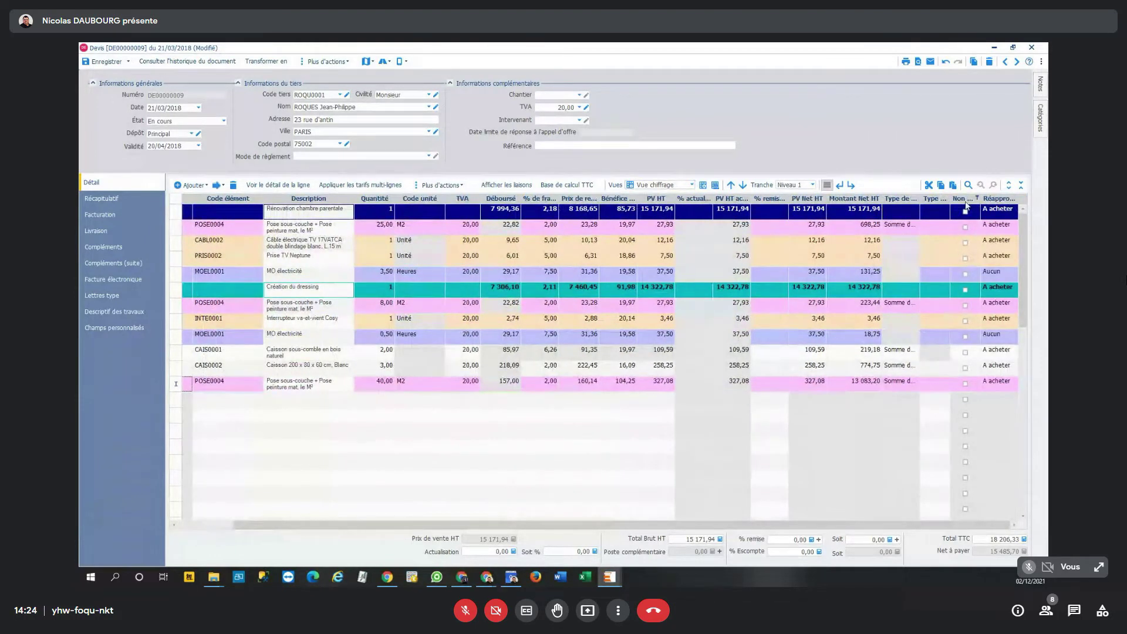
{"action": "left_click", "coordinate": [965, 384]}
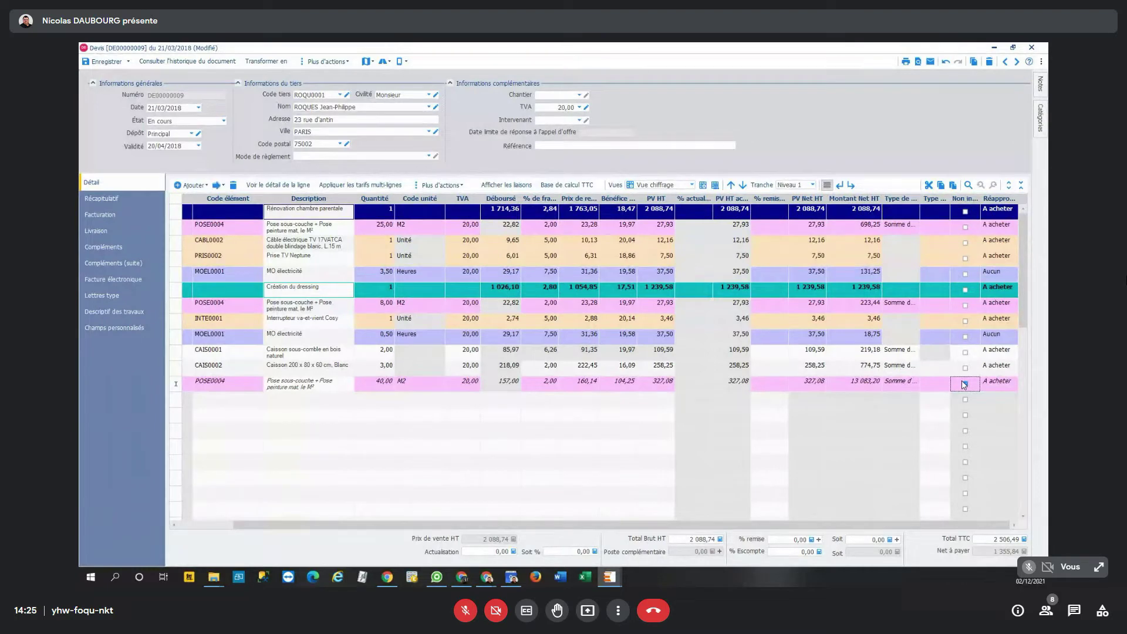
Include the 40 M2 POSE0004 line in the quote again and check the list of complementary items before tax
{"action": "left_click", "coordinate": [966, 385]}
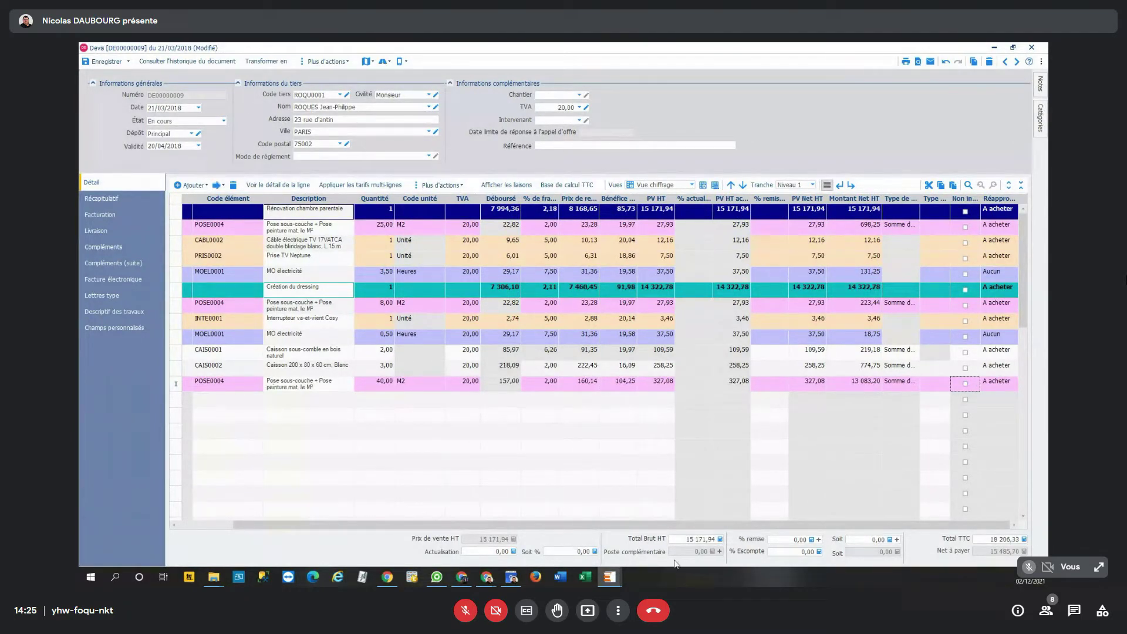
{"action": "left_click", "coordinate": [719, 552]}
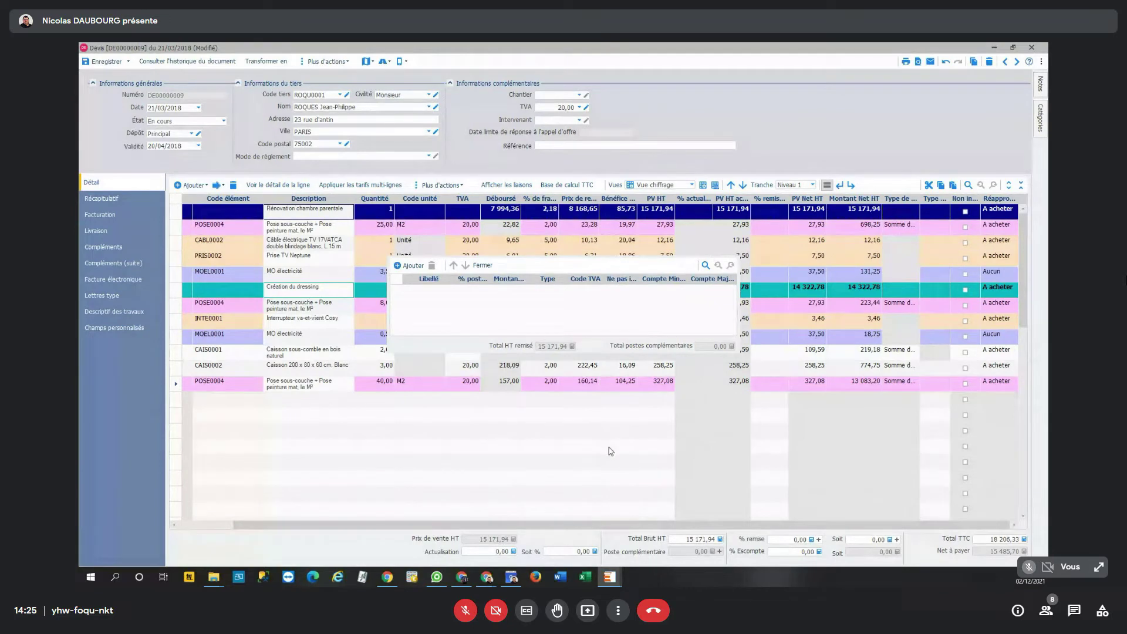
{"action": "left_click", "coordinate": [627, 415]}
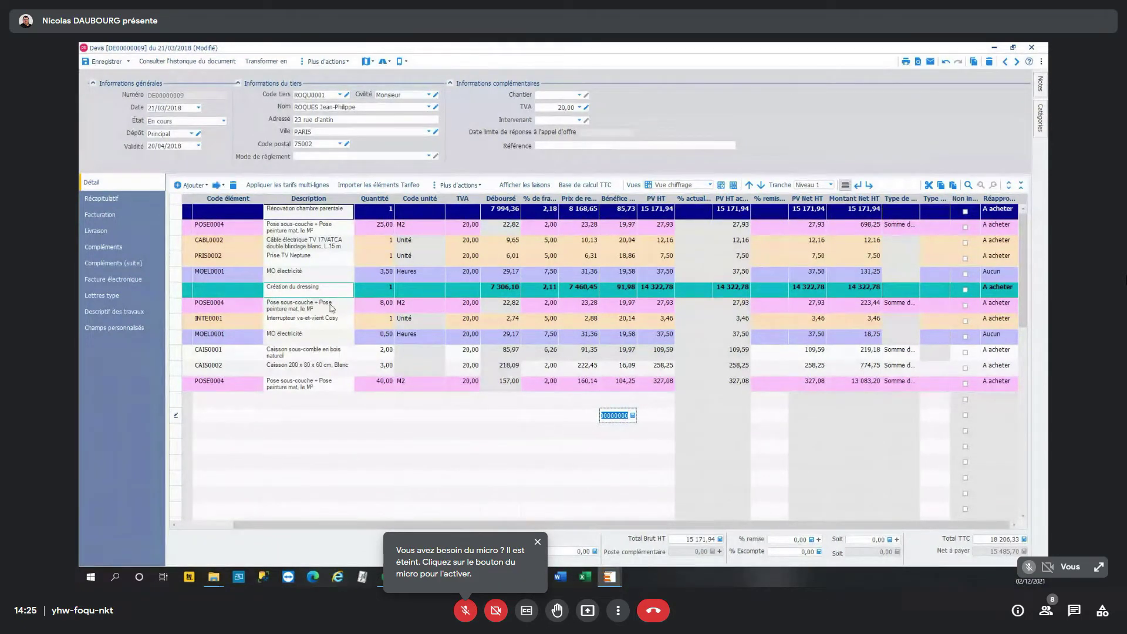
View the complementary items including tax in the quote's Récapitulatif and close their list
{"action": "left_click", "coordinate": [110, 199]}
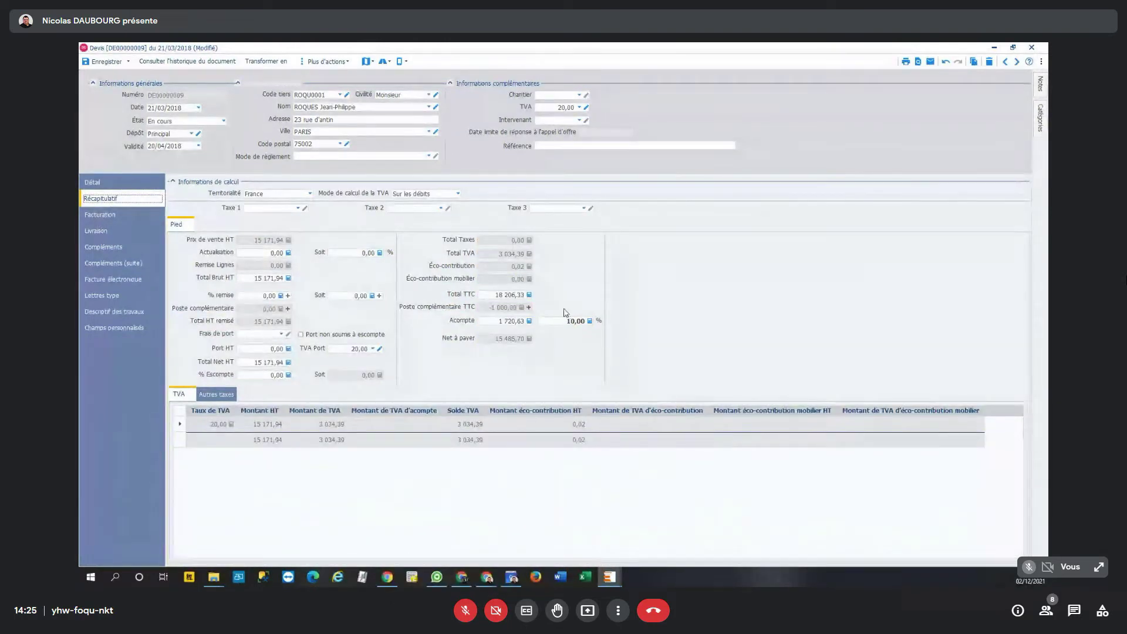
{"action": "left_click", "coordinate": [529, 308]}
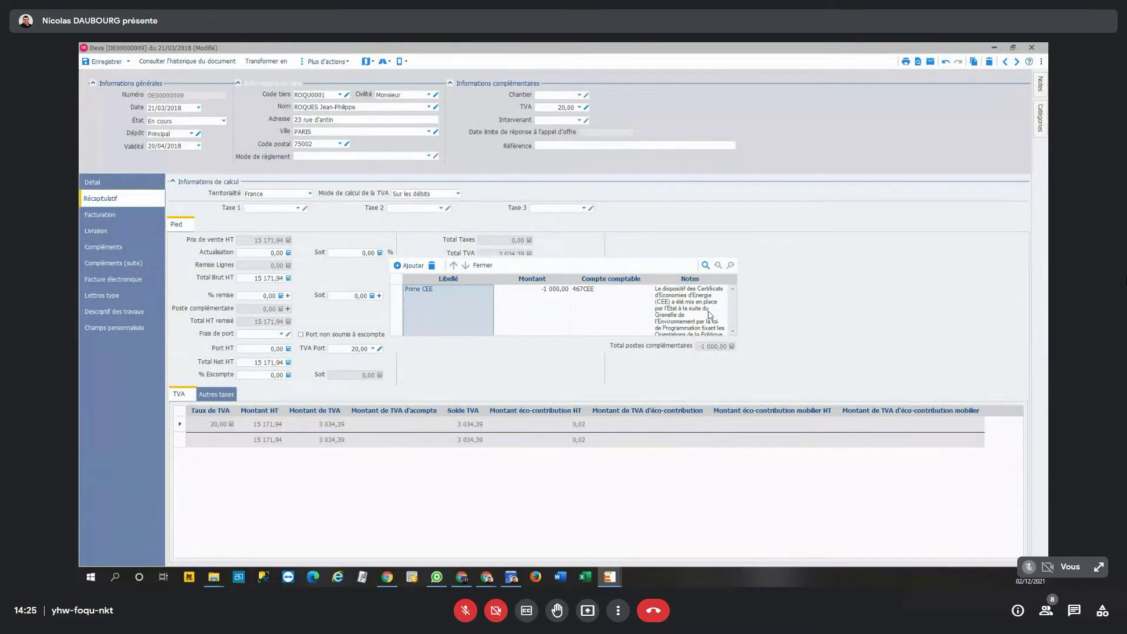
{"action": "left_click", "coordinate": [844, 277]}
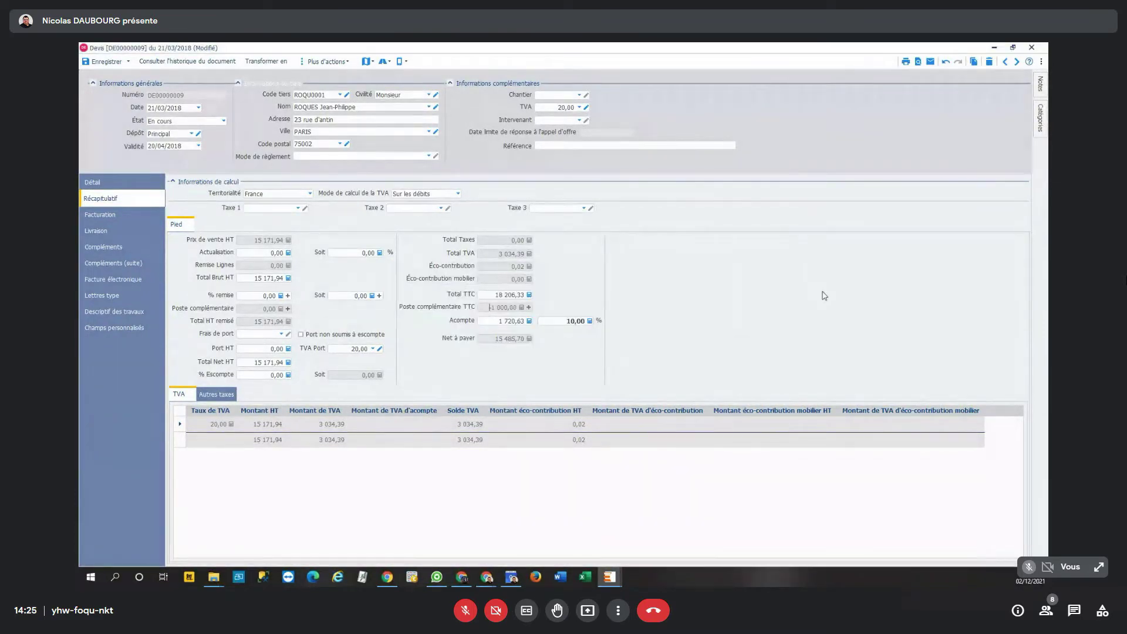
Save the quote and preview its printout down to the totals and CEE text on the last page
{"action": "left_click", "coordinate": [92, 63]}
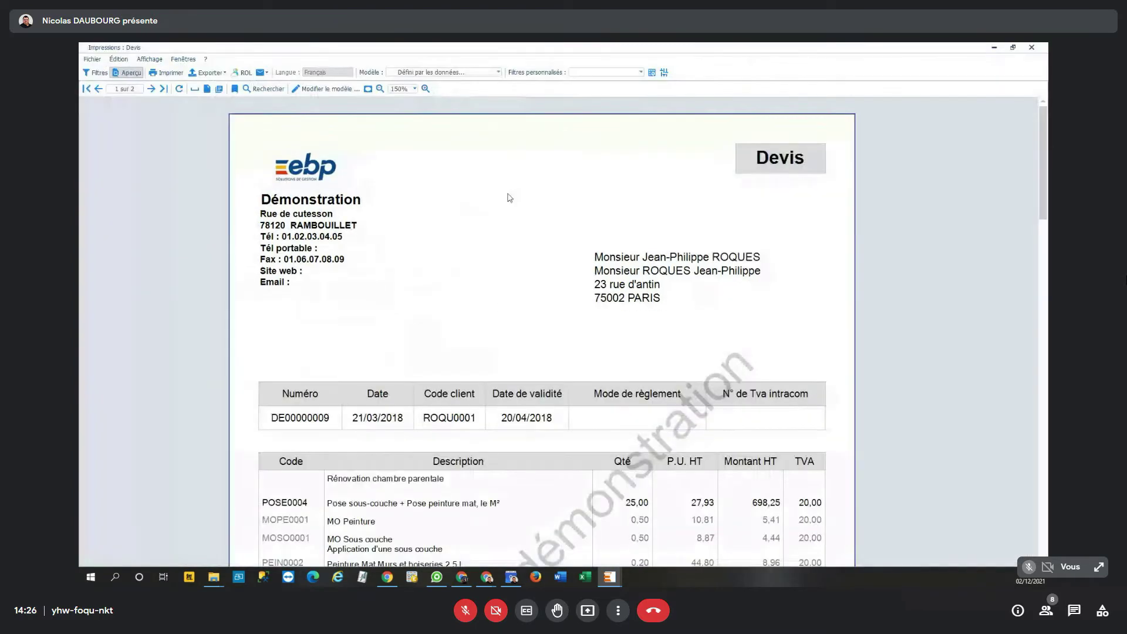
{"action": "scroll", "coordinate": [510, 322], "scroll_direction": "down", "scroll_amount": 1}
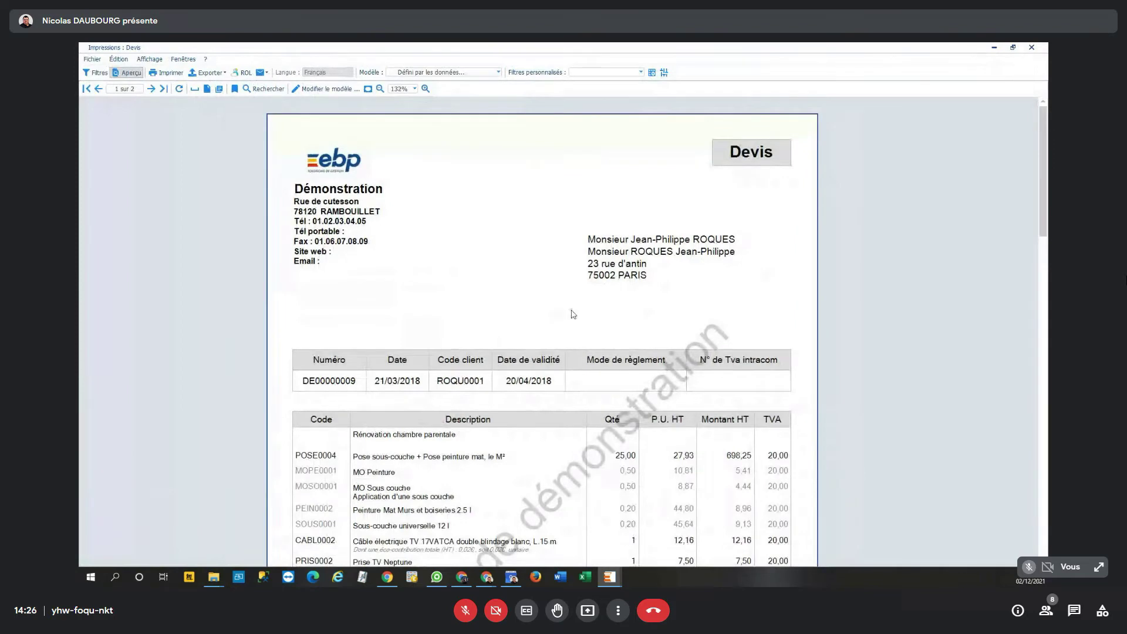
{"action": "scroll", "coordinate": [557, 315], "scroll_direction": "down", "scroll_amount": 3}
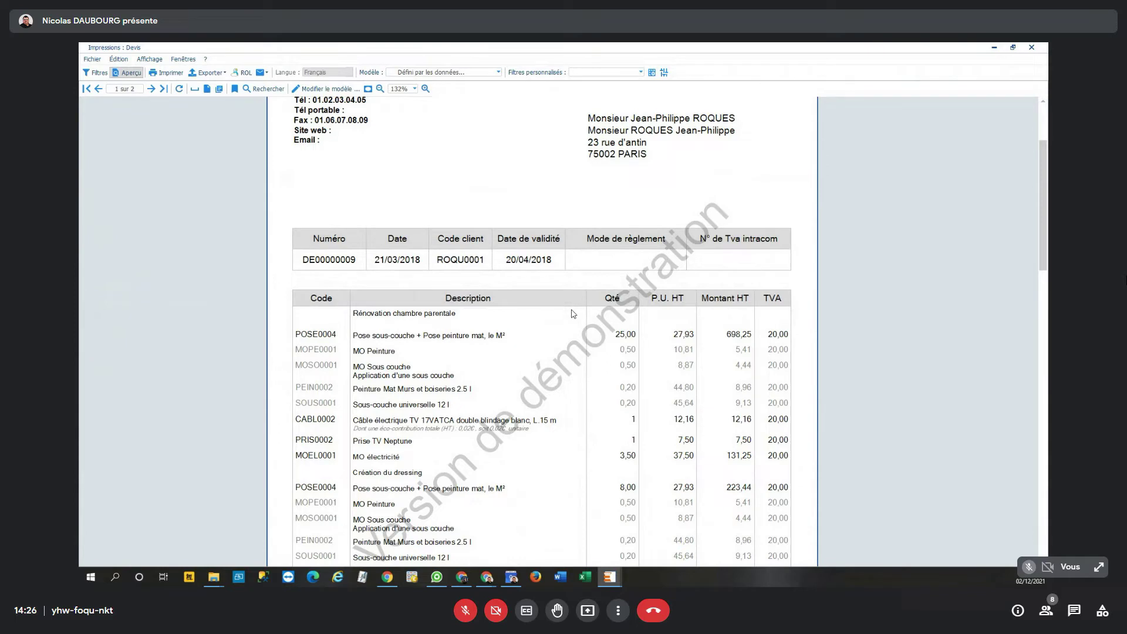
{"action": "scroll", "coordinate": [552, 323], "scroll_direction": "down", "scroll_amount": 2}
{"action": "scroll", "coordinate": [554, 329], "scroll_direction": "down", "scroll_amount": 10}
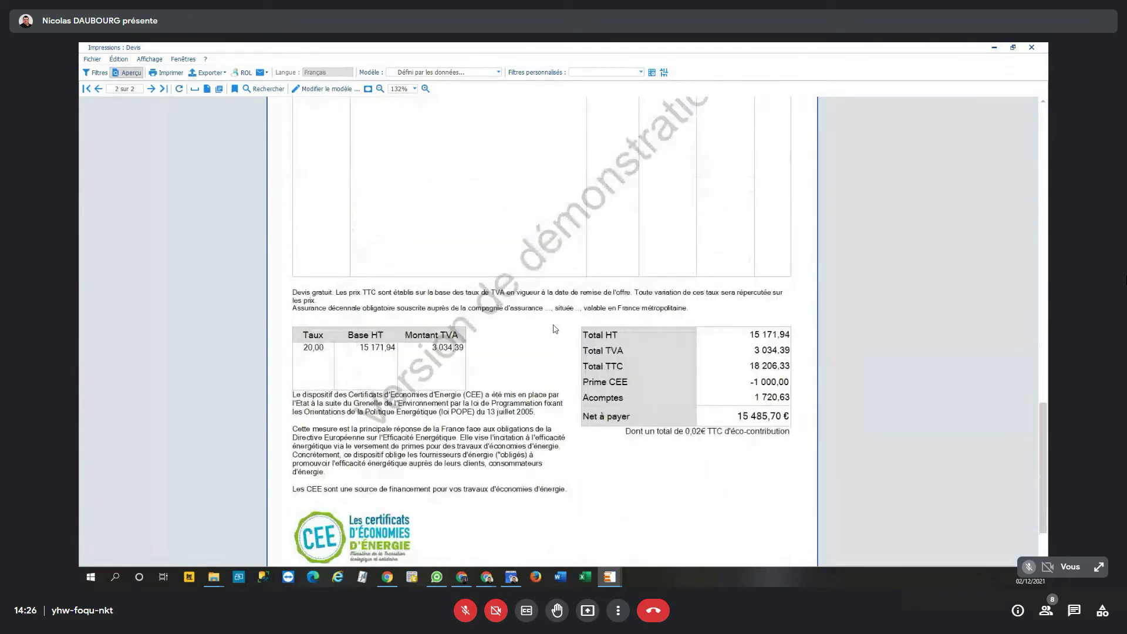
{"action": "scroll", "coordinate": [555, 328], "scroll_direction": "down", "scroll_amount": 2}
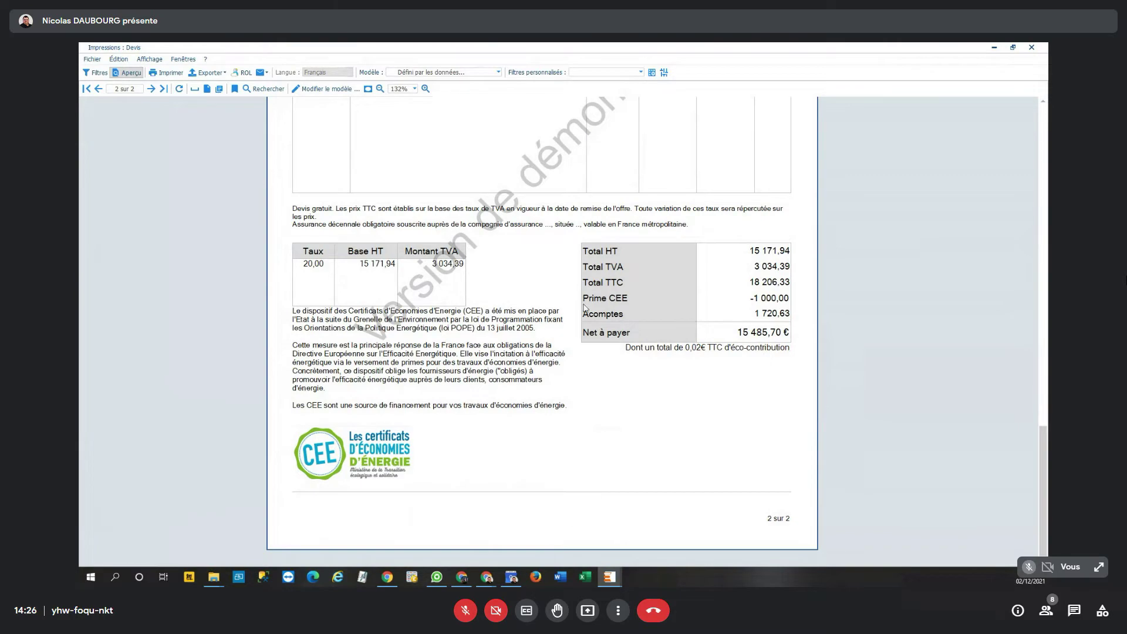
Examine the previewed quote's detail lines, component quantities and prices, and closing totals across both pages
{"action": "scroll", "coordinate": [561, 294], "scroll_direction": "up", "scroll_amount": 2}
{"action": "scroll", "coordinate": [549, 290], "scroll_direction": "up", "scroll_amount": 15}
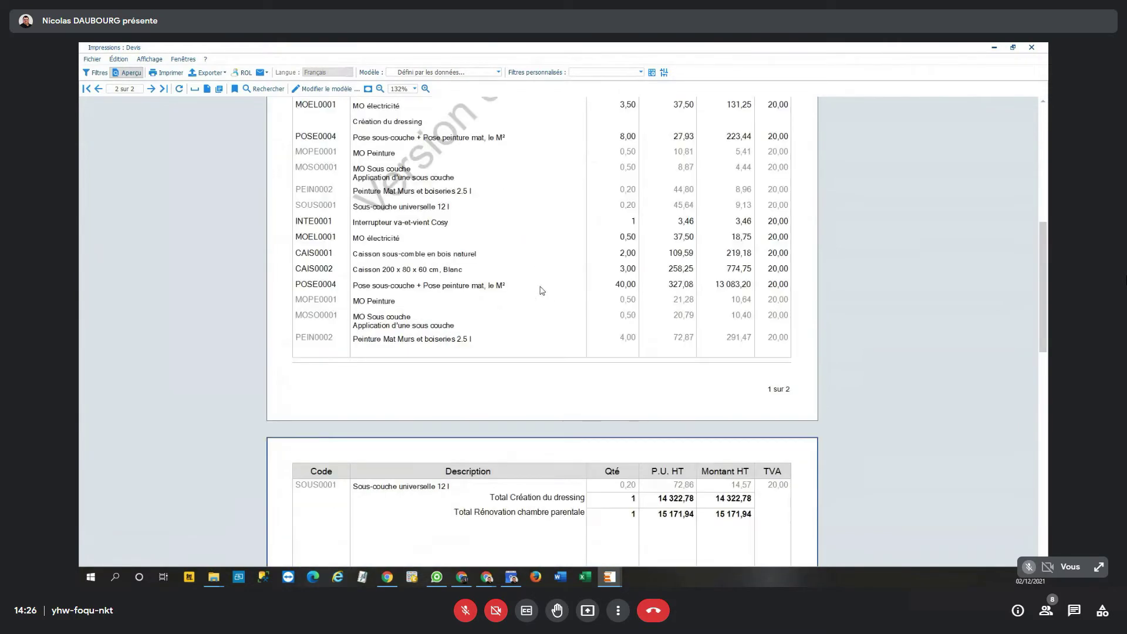
{"action": "scroll", "coordinate": [538, 289], "scroll_direction": "down", "scroll_amount": 2}
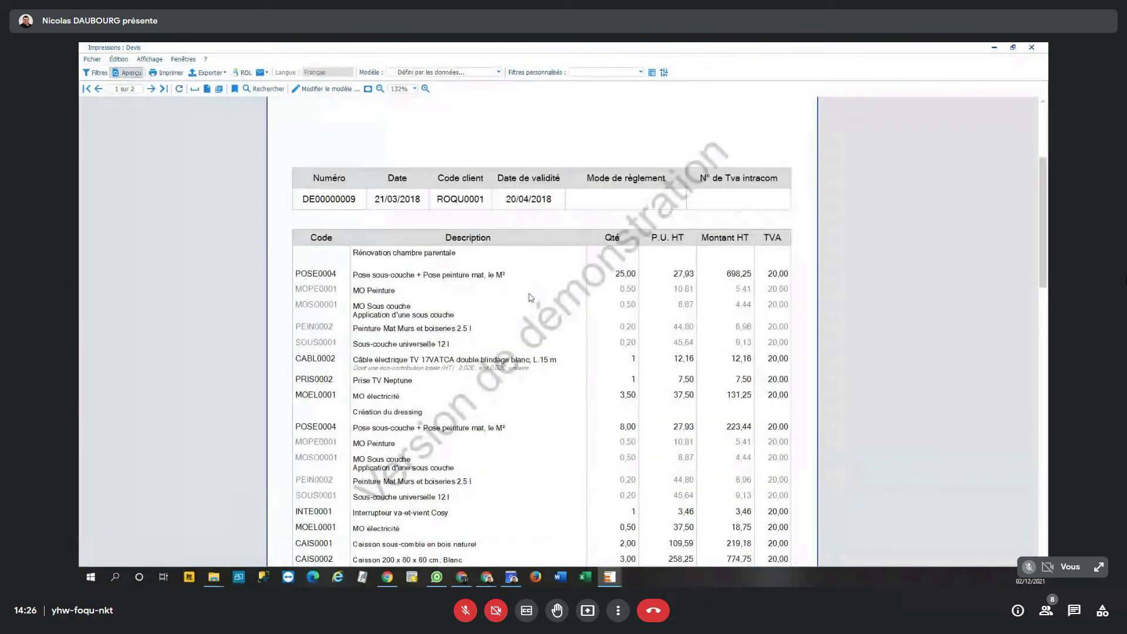
{"action": "scroll", "coordinate": [528, 297], "scroll_direction": "up", "scroll_amount": 3}
{"action": "scroll", "coordinate": [526, 297], "scroll_direction": "down", "scroll_amount": 7}
{"action": "scroll", "coordinate": [526, 298], "scroll_direction": "down", "scroll_amount": 12}
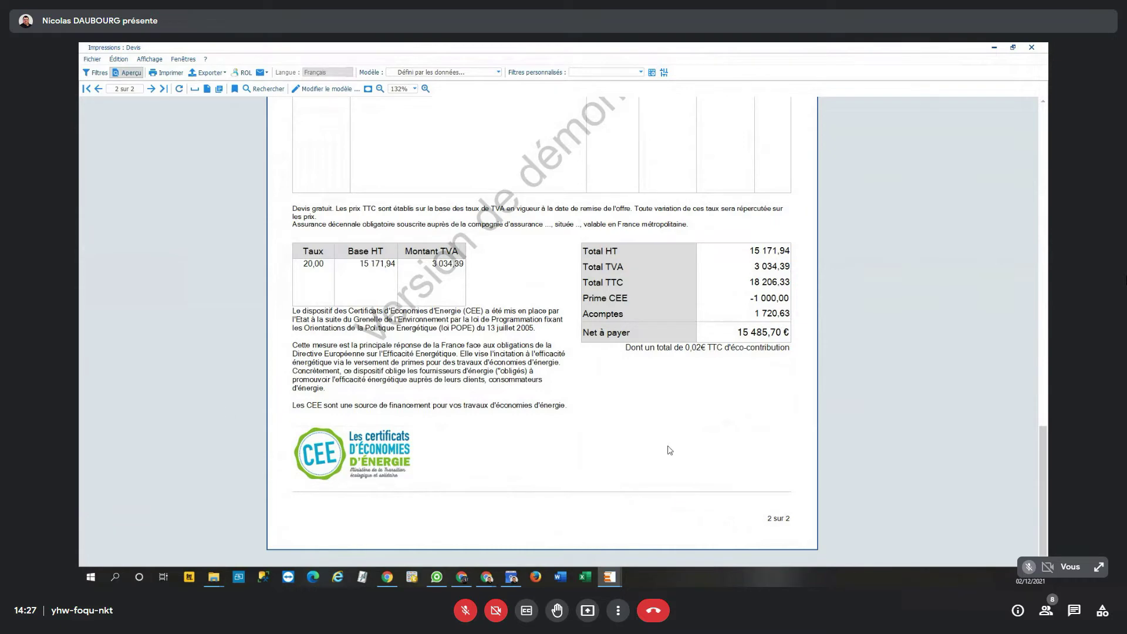
{"action": "scroll", "coordinate": [576, 475], "scroll_direction": "up", "scroll_amount": 10}
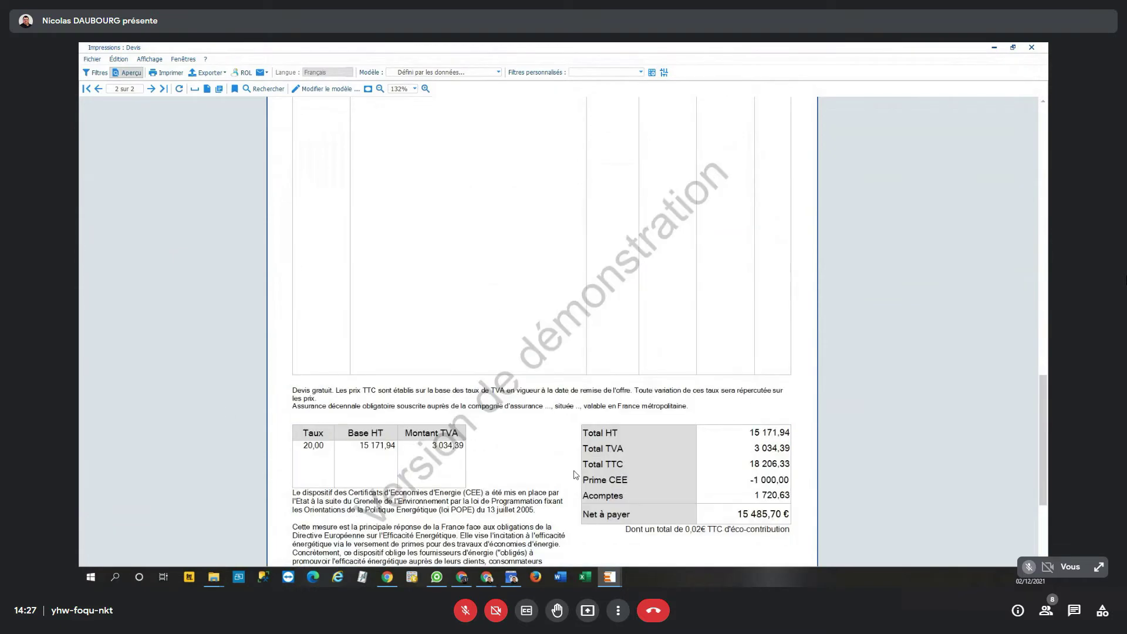
{"action": "scroll", "coordinate": [574, 477], "scroll_direction": "up", "scroll_amount": 5}
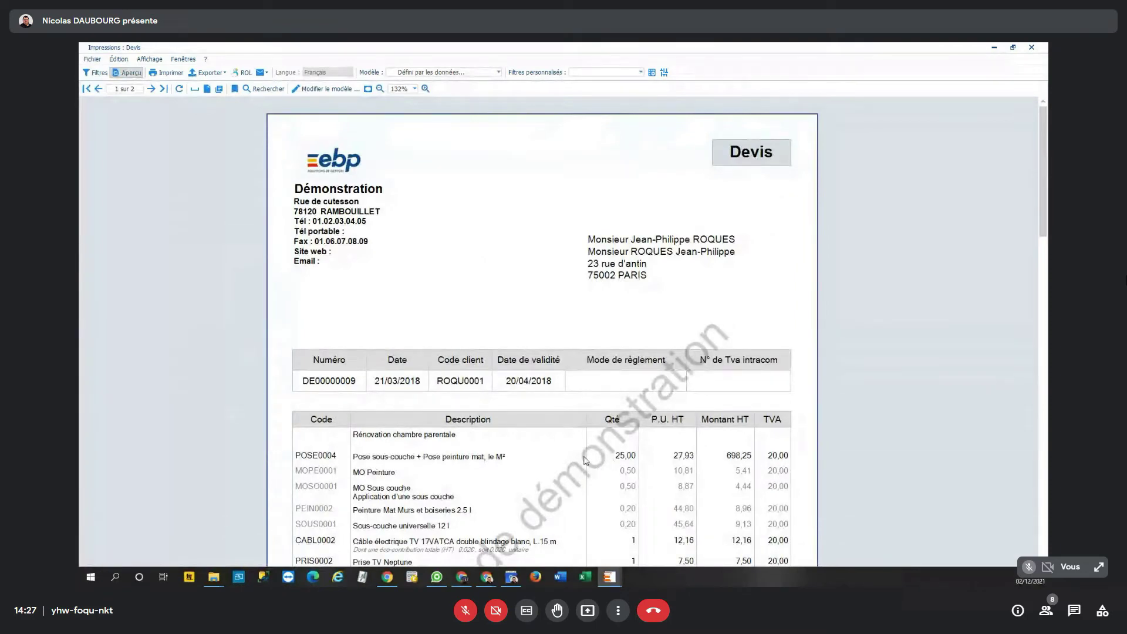
{"action": "scroll", "coordinate": [585, 453], "scroll_direction": "down", "scroll_amount": 3}
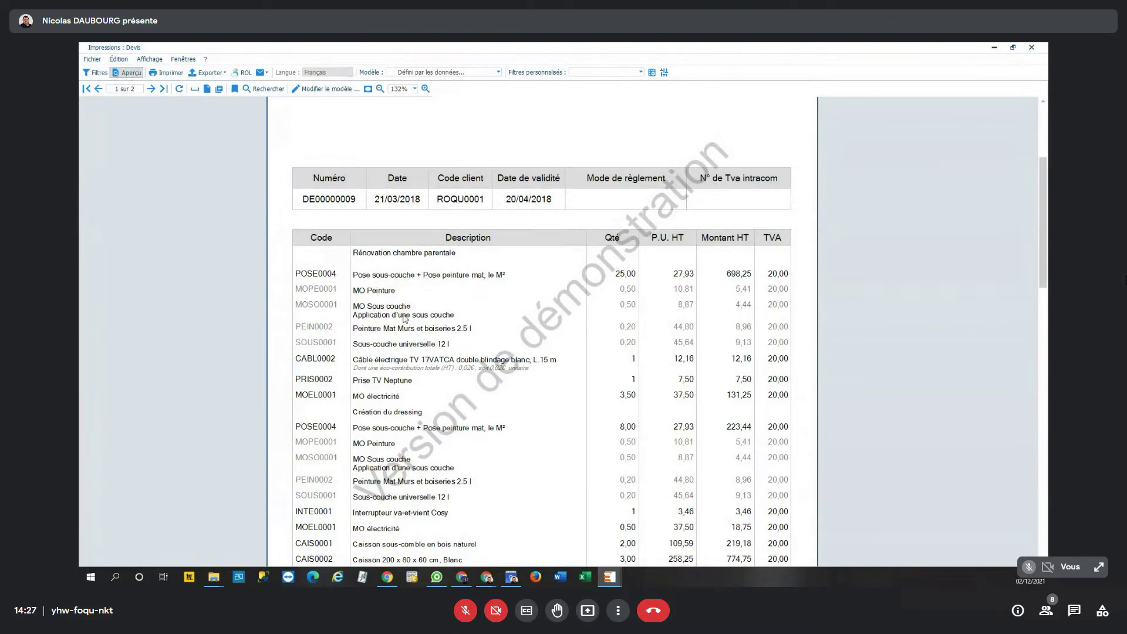
{"action": "scroll", "coordinate": [404, 318], "scroll_direction": "down", "scroll_amount": 3}
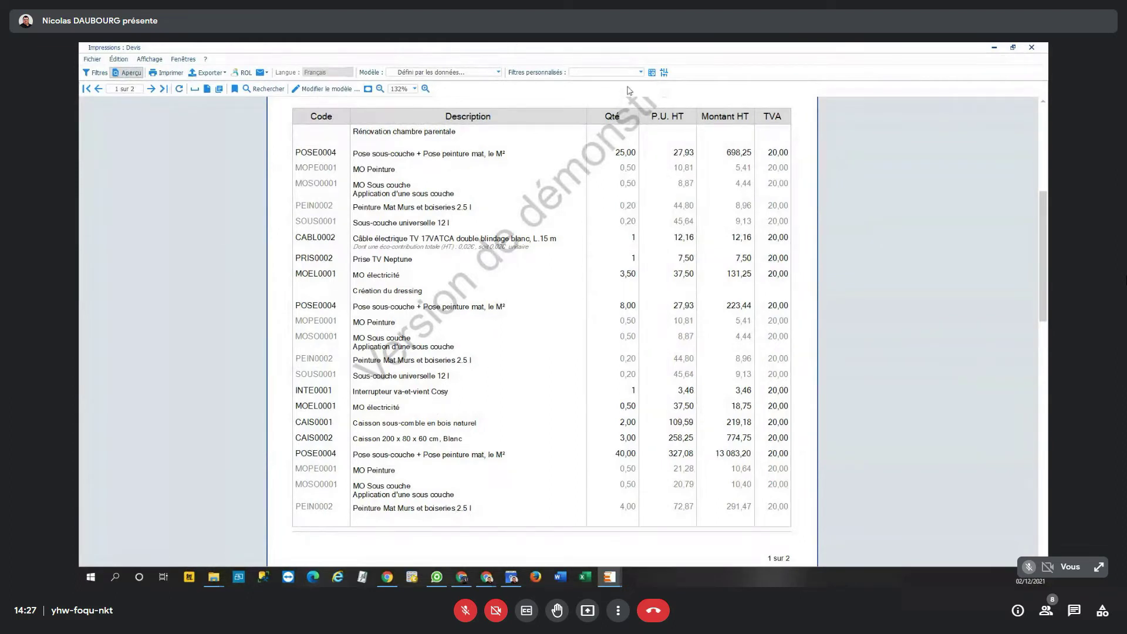
Preview the quote with the Devis simple HT Lettre d'entête model through its last page and close the preview
{"action": "left_click", "coordinate": [422, 73]}
{"action": "scroll", "coordinate": [478, 101], "scroll_direction": "down", "scroll_amount": 3}
{"action": "scroll", "coordinate": [481, 106], "scroll_direction": "down", "scroll_amount": 2}
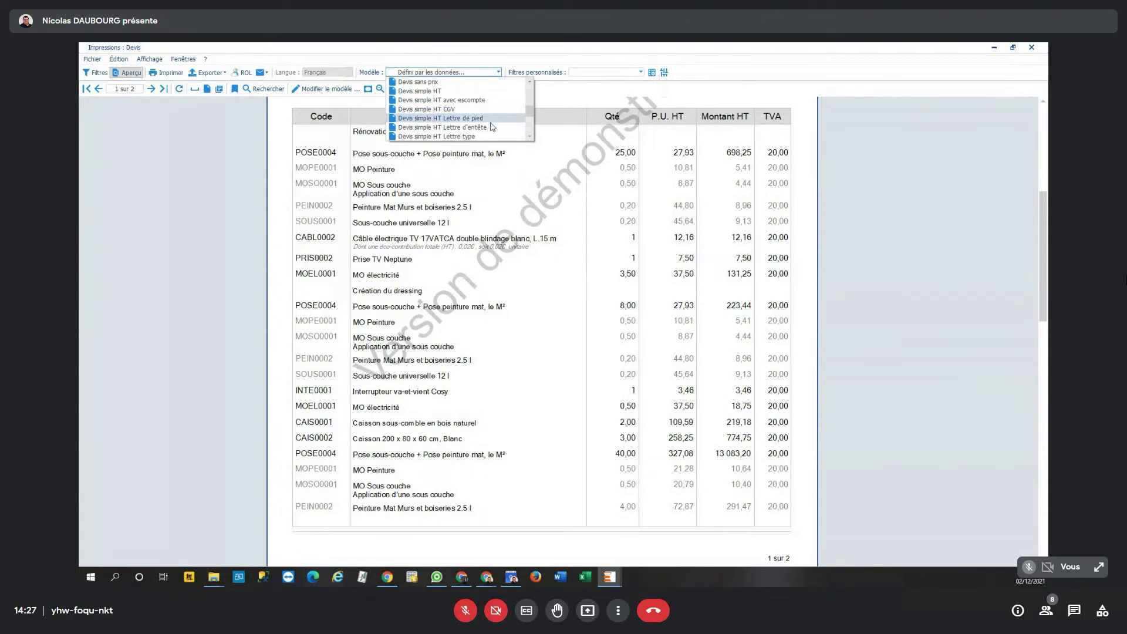
{"action": "left_click", "coordinate": [492, 127]}
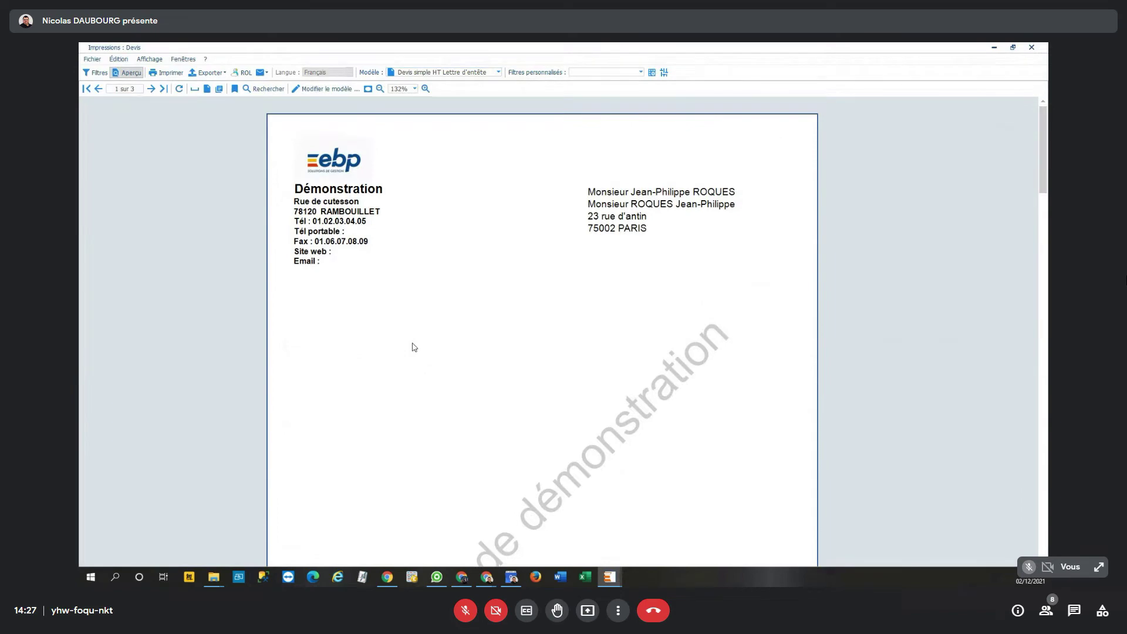
{"action": "scroll", "coordinate": [414, 347], "scroll_direction": "down", "scroll_amount": 10}
{"action": "scroll", "coordinate": [515, 359], "scroll_direction": "down", "scroll_amount": 10}
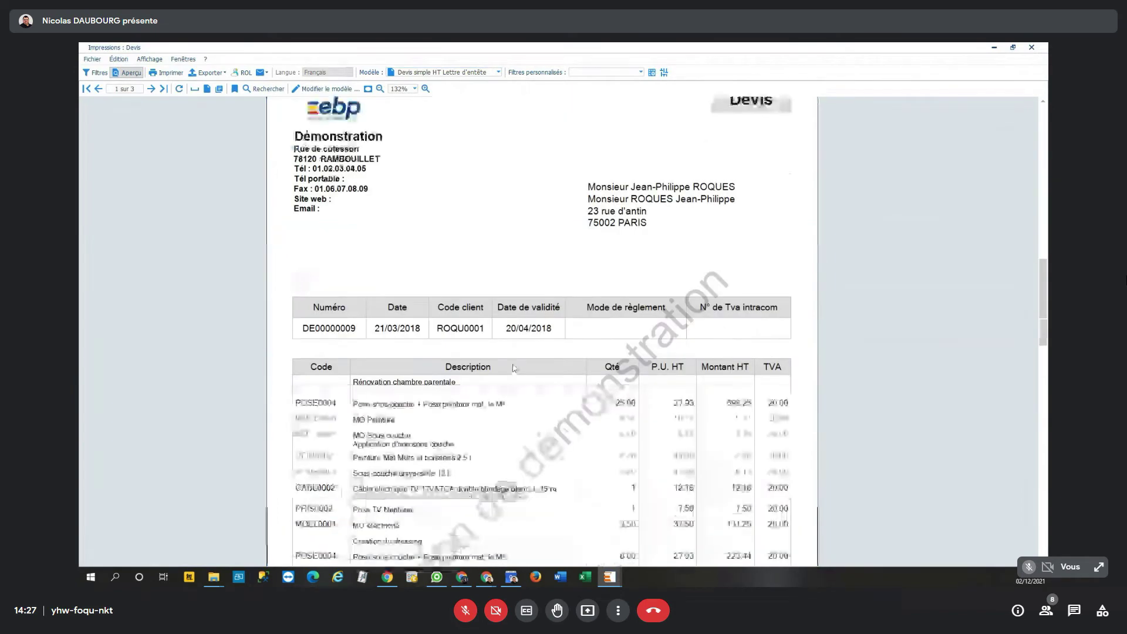
{"action": "scroll", "coordinate": [514, 385], "scroll_direction": "down", "scroll_amount": 10}
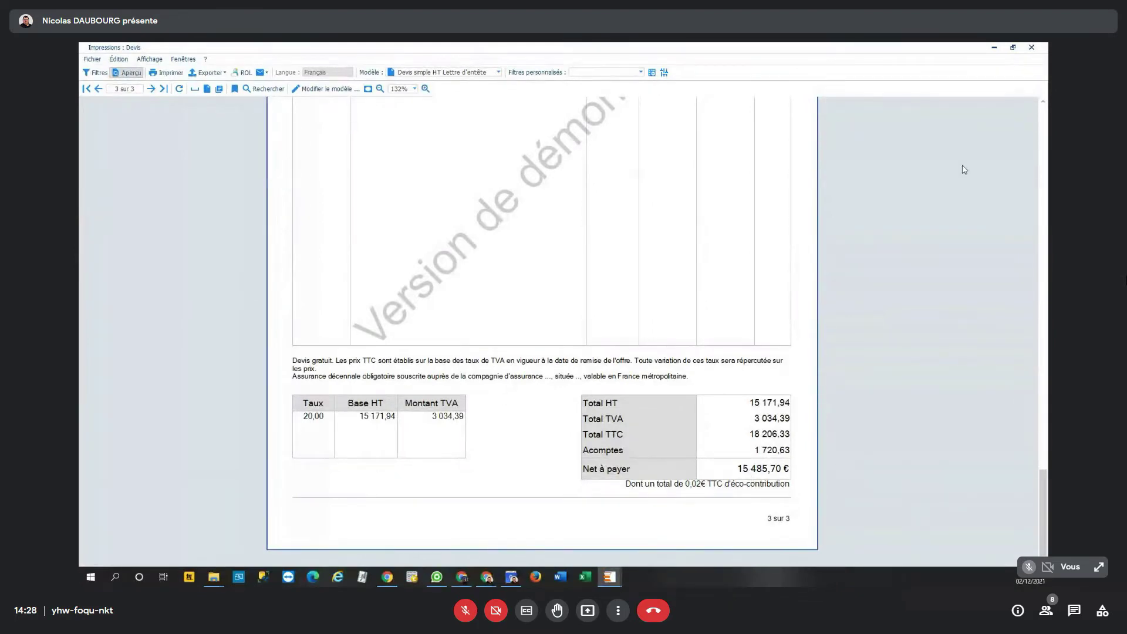
{"action": "left_click", "coordinate": [1031, 47]}
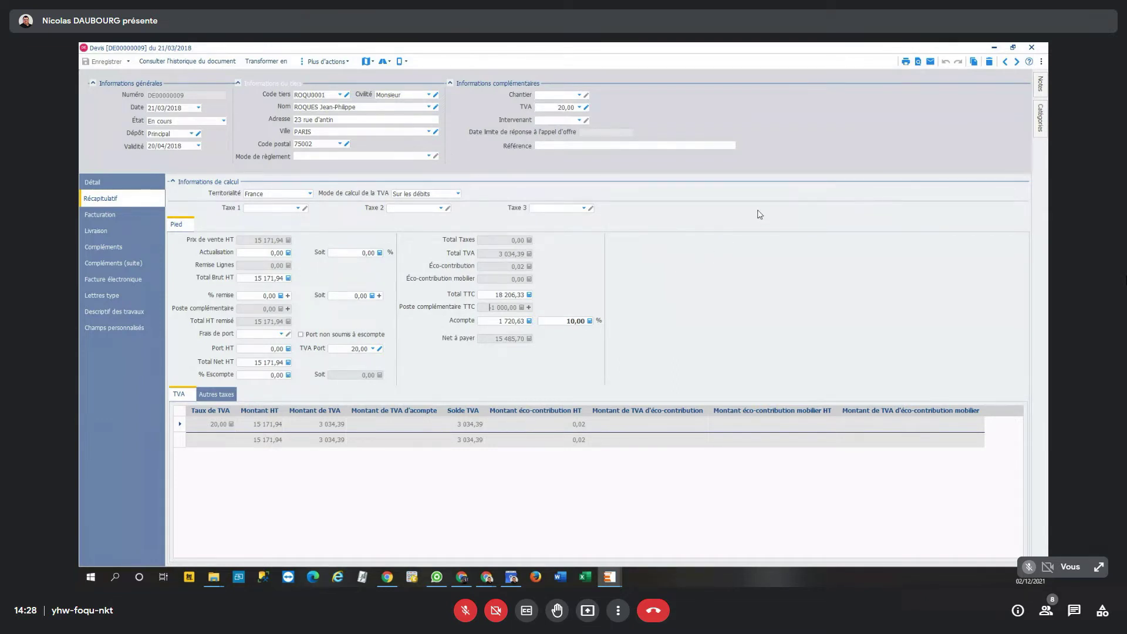
Look at the quote's detail lines and its Facture électronique fields
{"action": "left_click", "coordinate": [930, 62]}
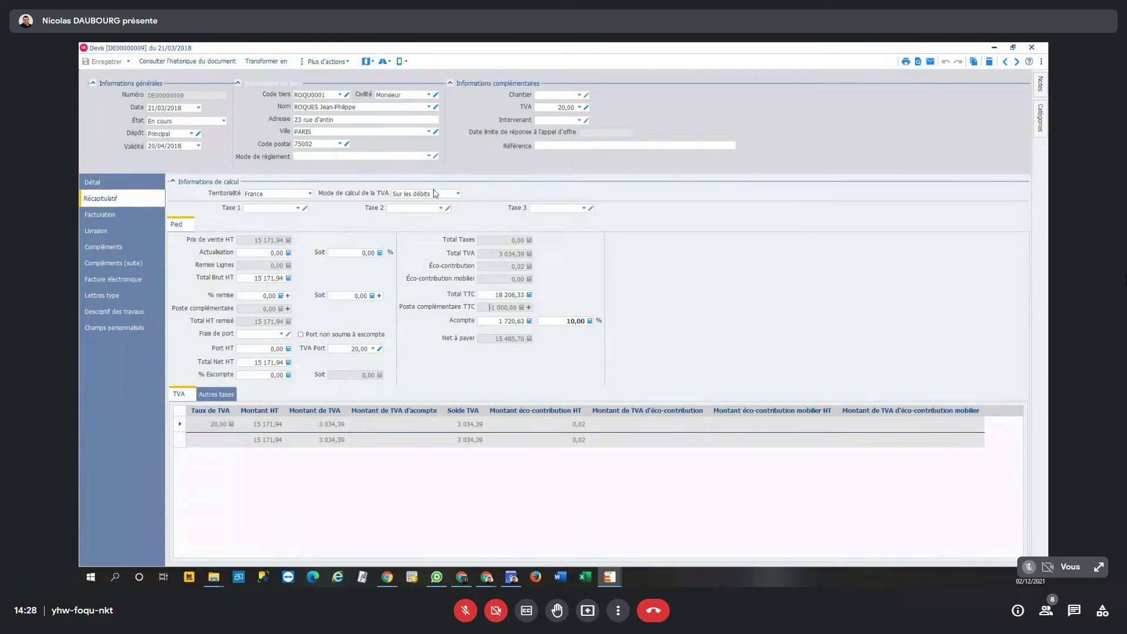
{"action": "left_click", "coordinate": [108, 182]}
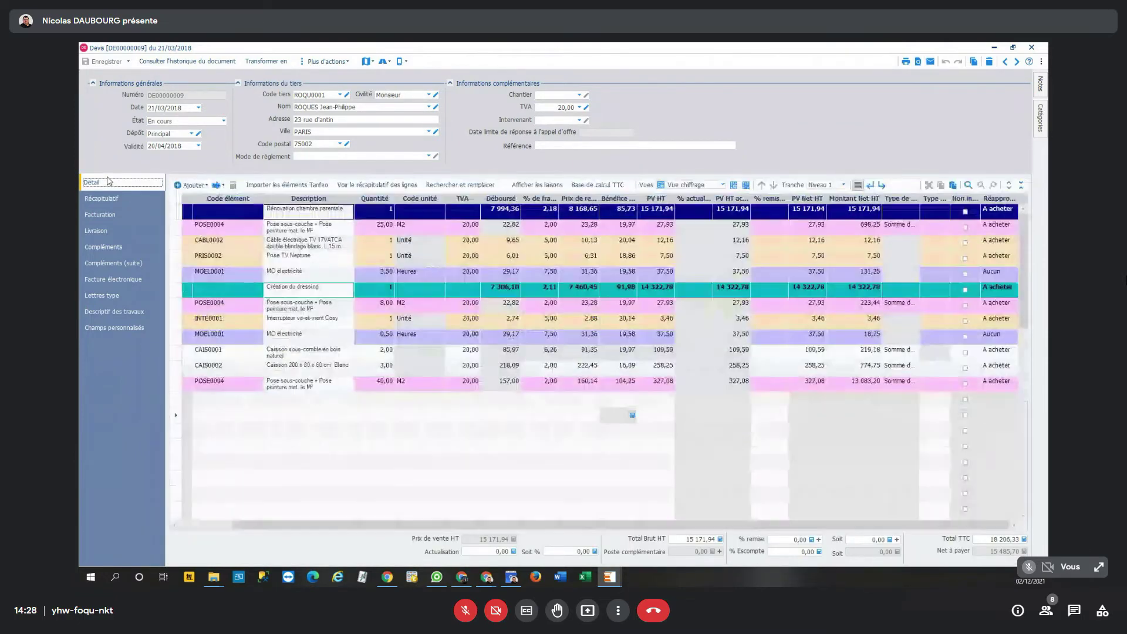
{"action": "left_click", "coordinate": [122, 281]}
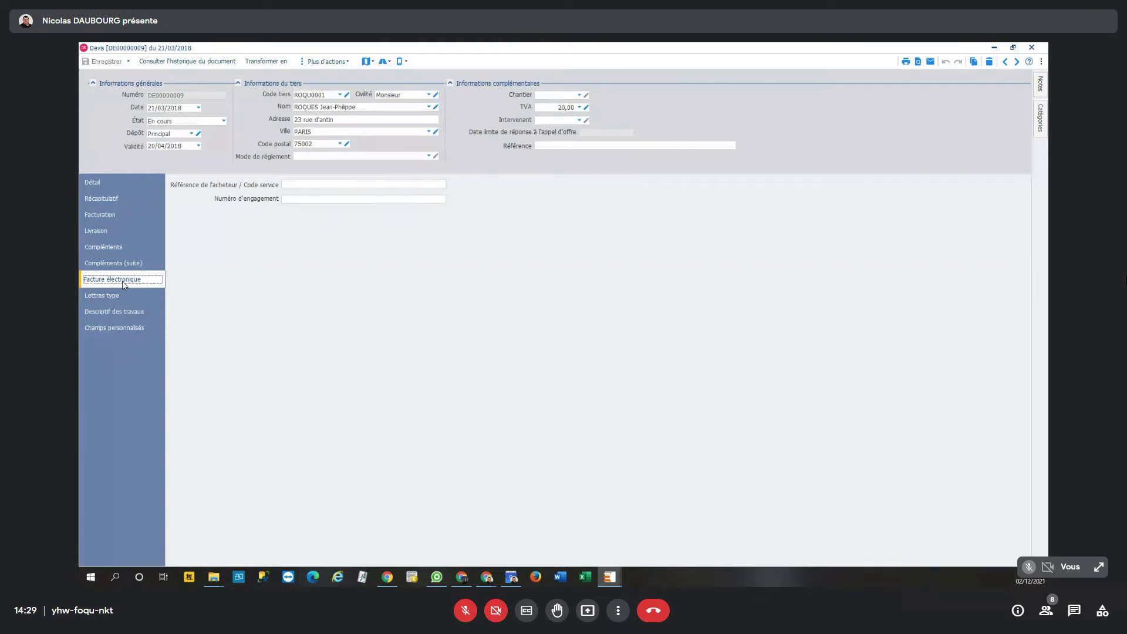
Look through the quote's additional actions, including the Import d'appel d'offre options, and close the quote
{"action": "left_click", "coordinate": [312, 61]}
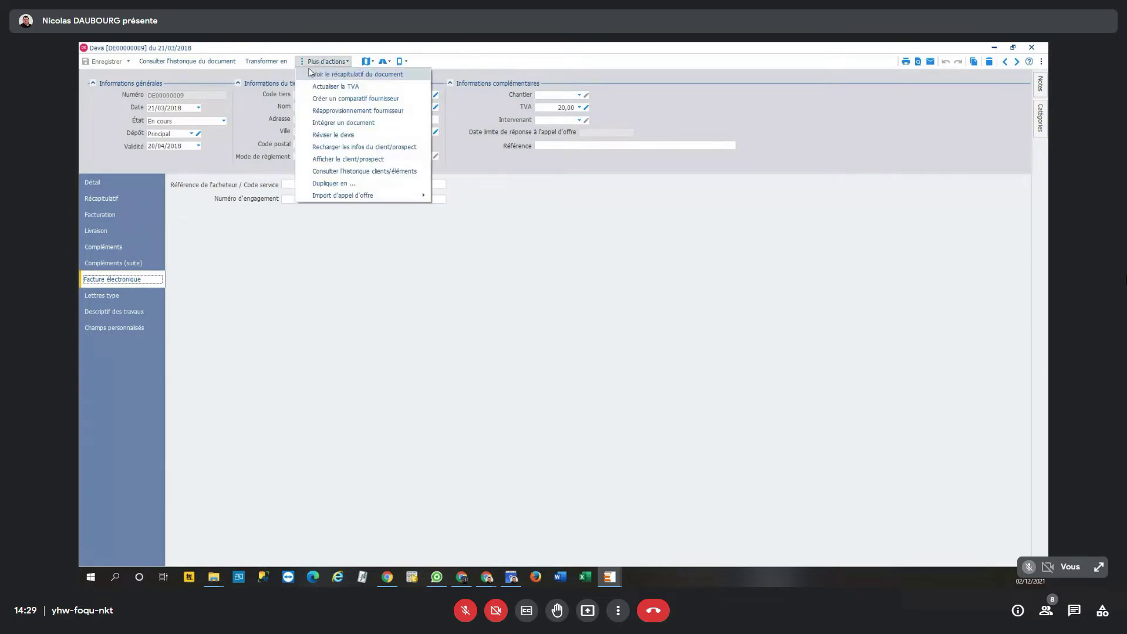
{"action": "mouse_move", "coordinate": [389, 200]}
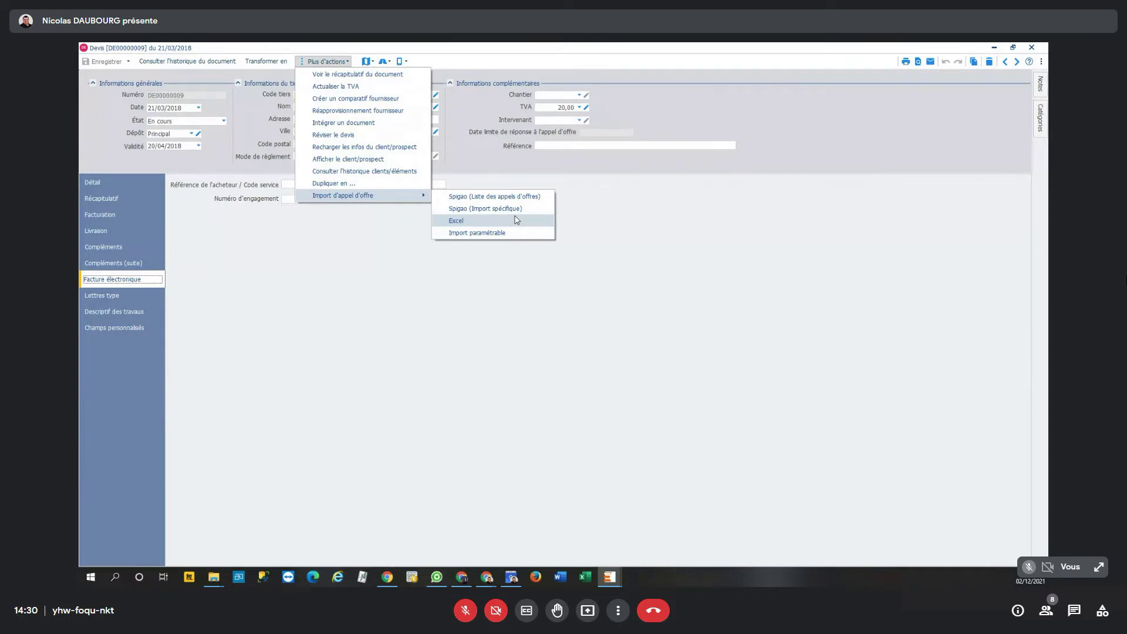
{"action": "left_click", "coordinate": [819, 122]}
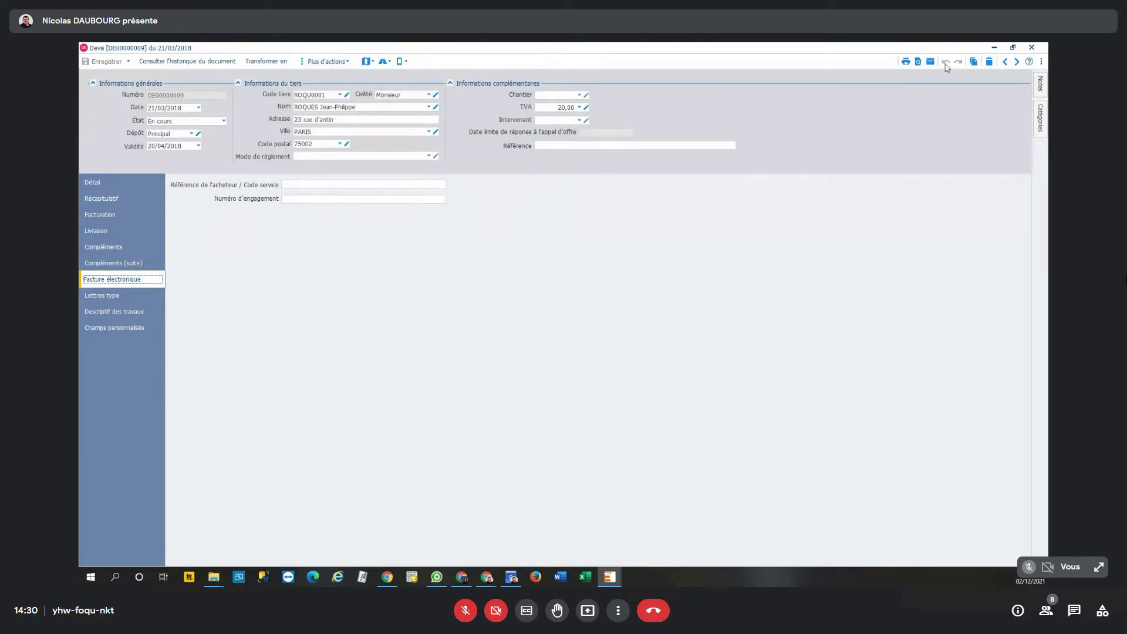
{"action": "left_click", "coordinate": [1032, 48]}
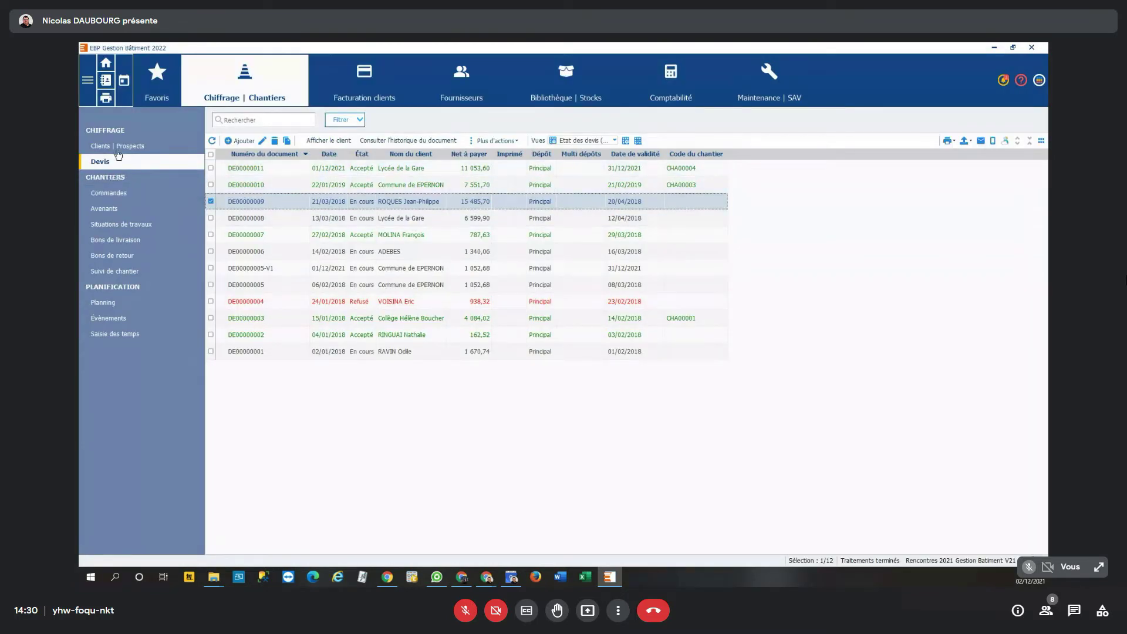
Open the Commune de EPERNON customer order dated 21/10/2021 and show its Avenants
{"action": "left_click", "coordinate": [115, 193]}
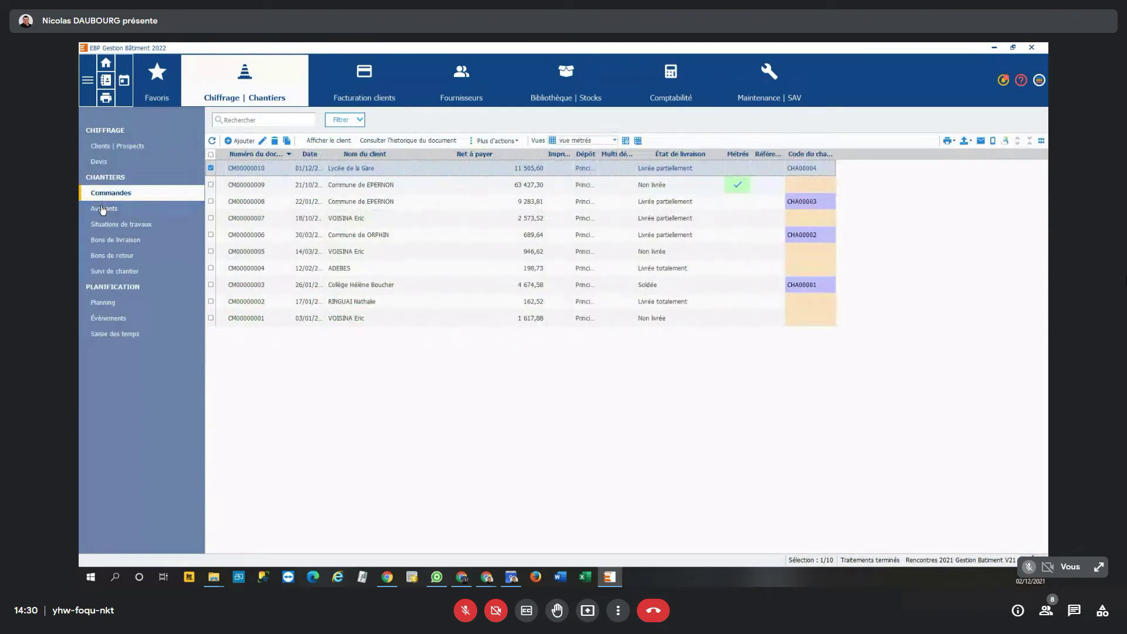
{"action": "left_click", "coordinate": [444, 189]}
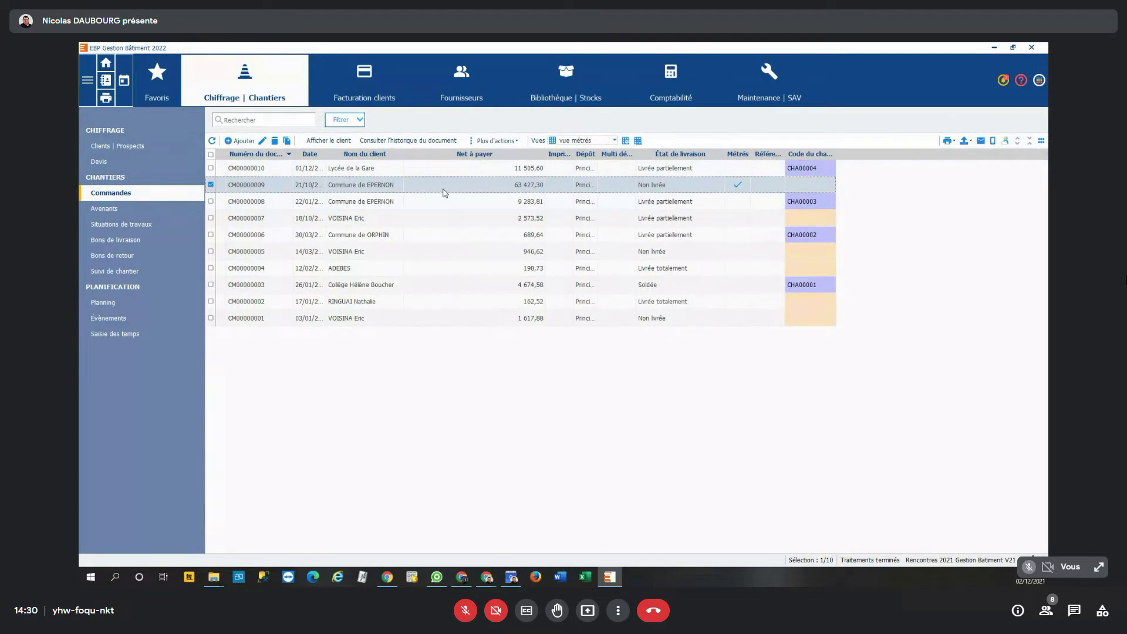
{"action": "double_click", "coordinate": [445, 187]}
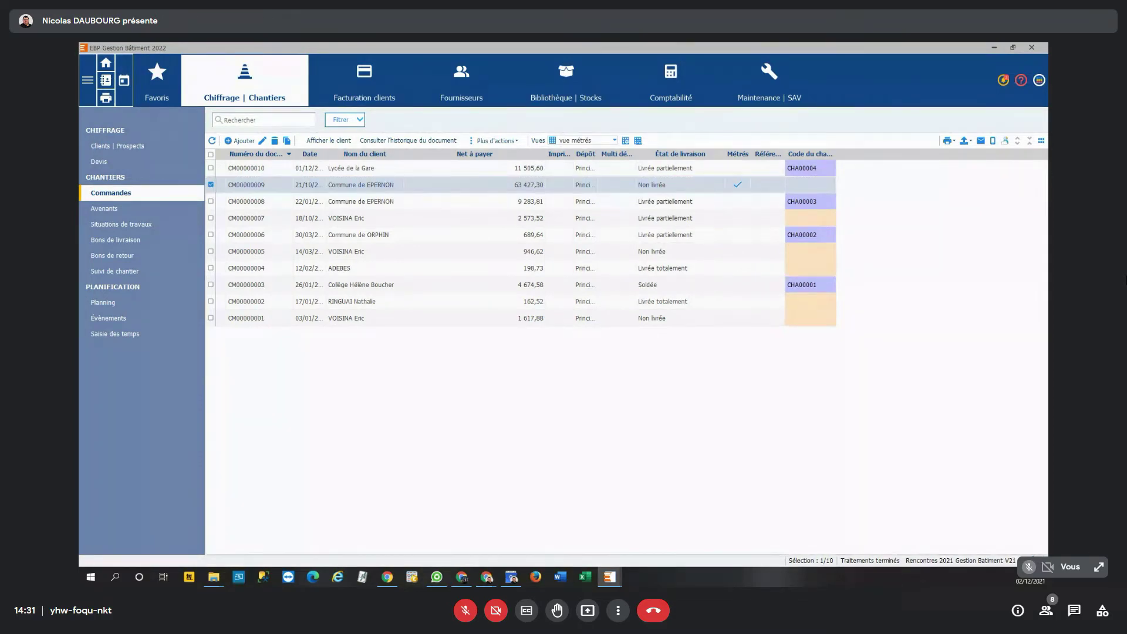
{"action": "left_click_drag", "start_coordinate": [1047, 113], "coordinate": [496, 45]}
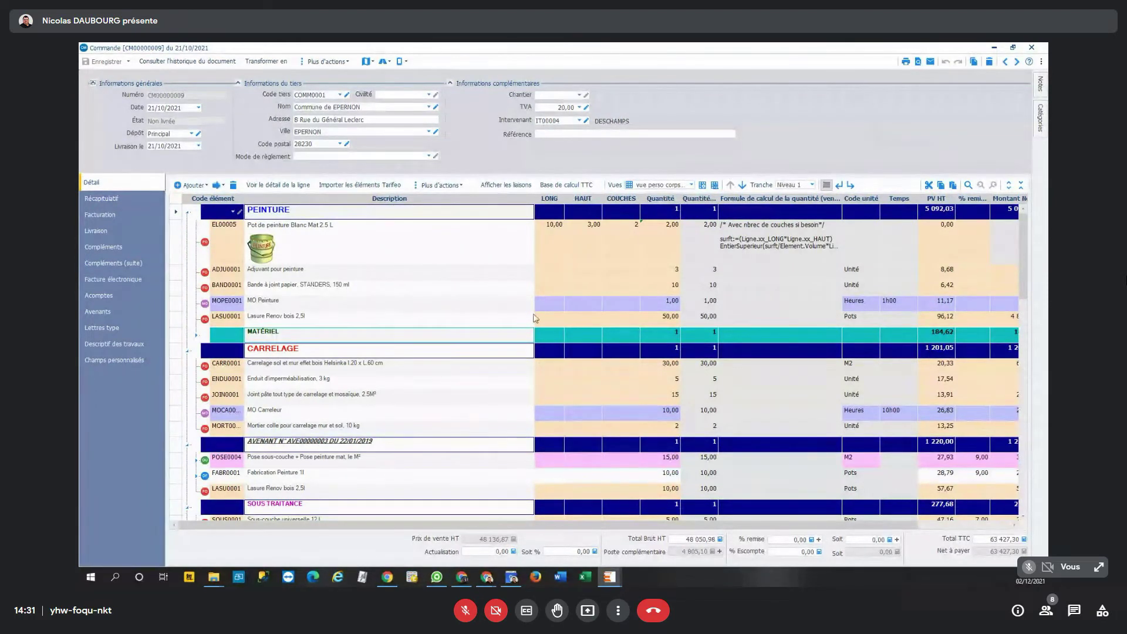
{"action": "left_click", "coordinate": [111, 315]}
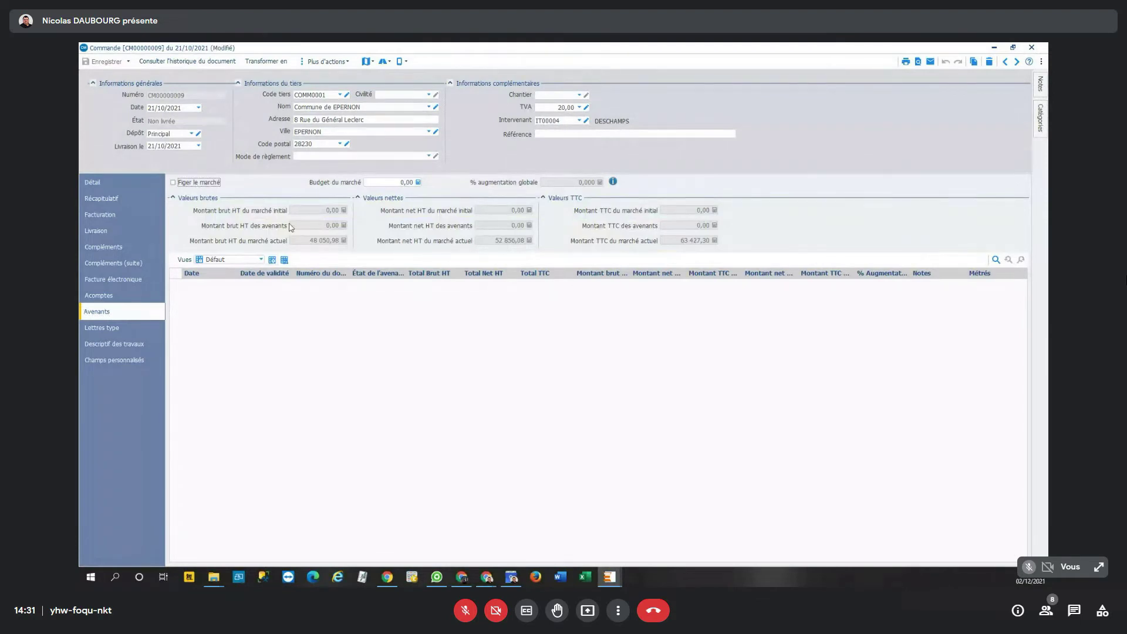
Freeze the order's market with Figer le marché, and look over its detail lines, additional actions and Récapitulatif
{"action": "left_click", "coordinate": [173, 182]}
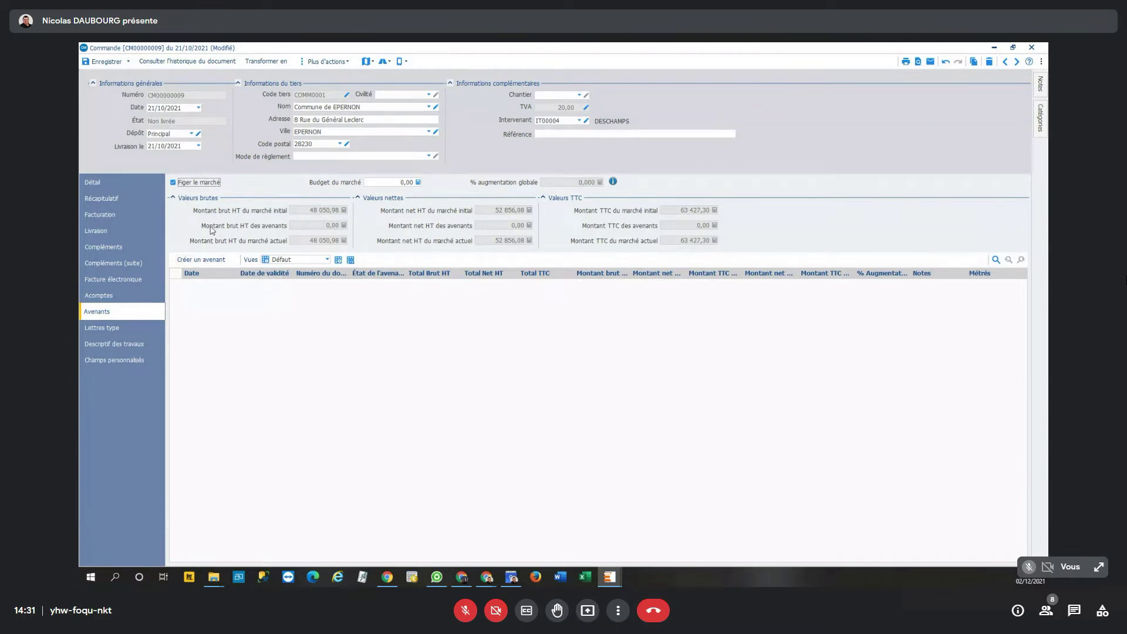
{"action": "left_click", "coordinate": [112, 186]}
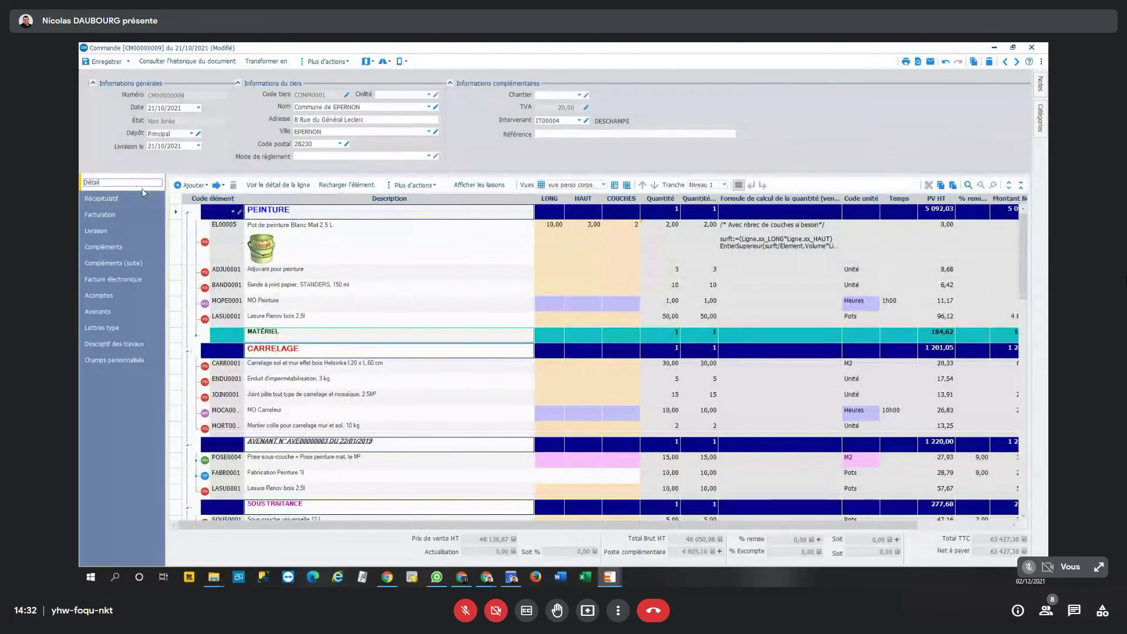
{"action": "left_click", "coordinate": [332, 61]}
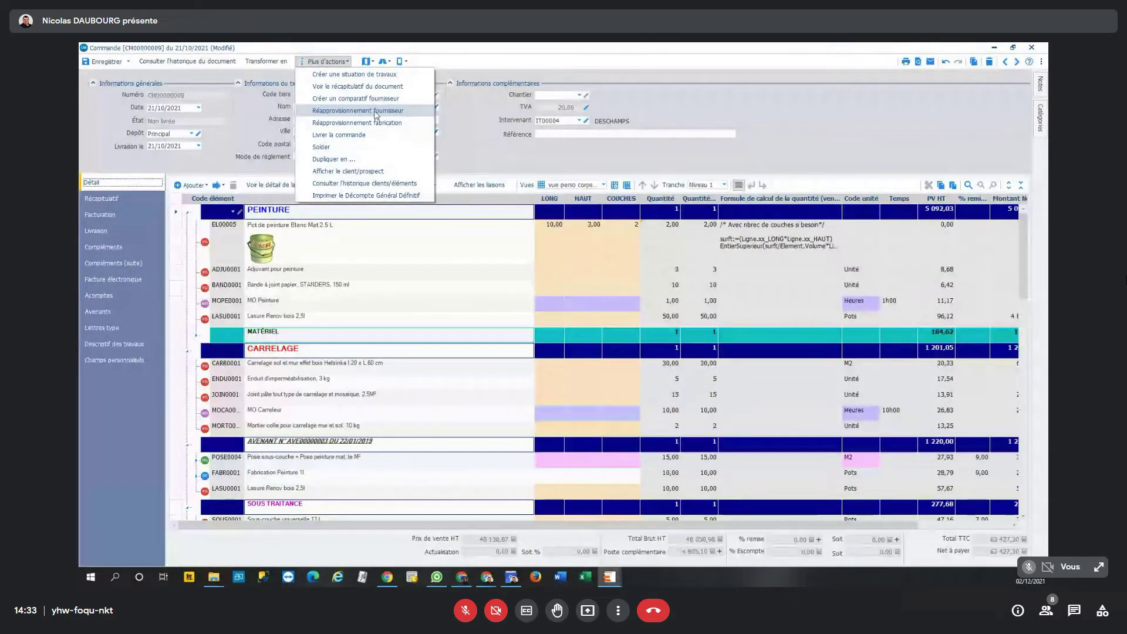
{"action": "left_click", "coordinate": [473, 158]}
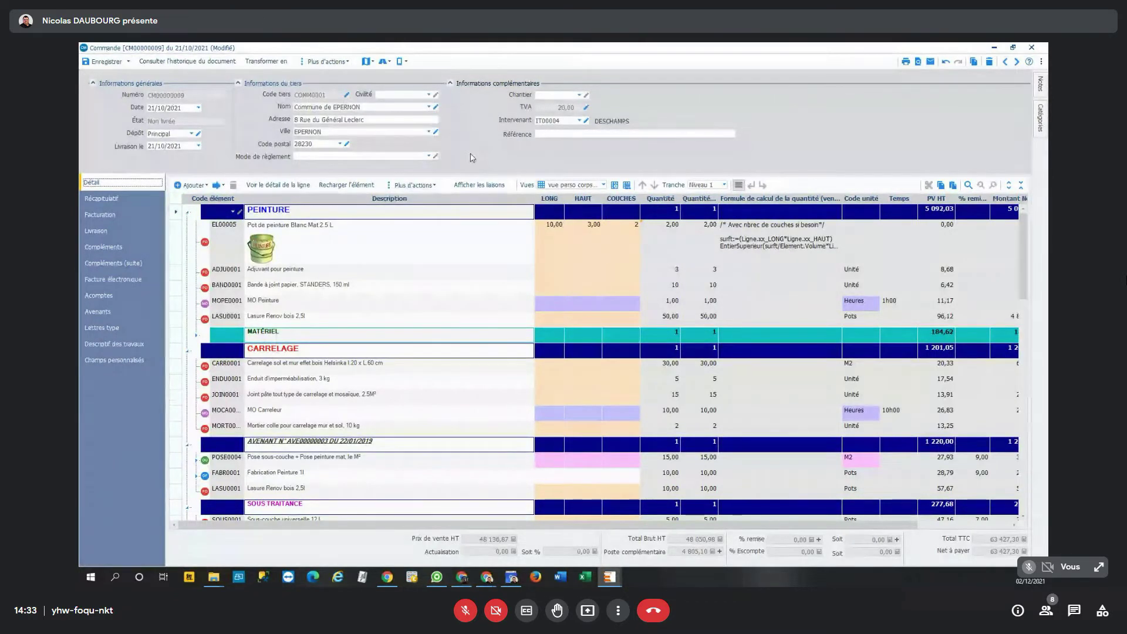
{"action": "left_click", "coordinate": [102, 200]}
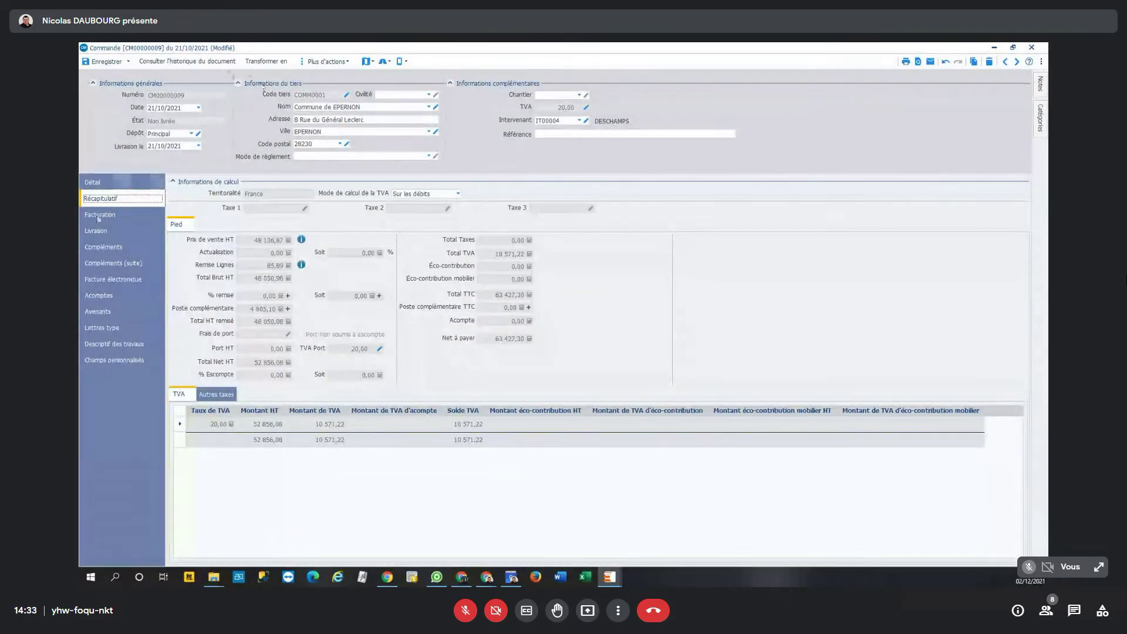
{"action": "left_click", "coordinate": [93, 186]}
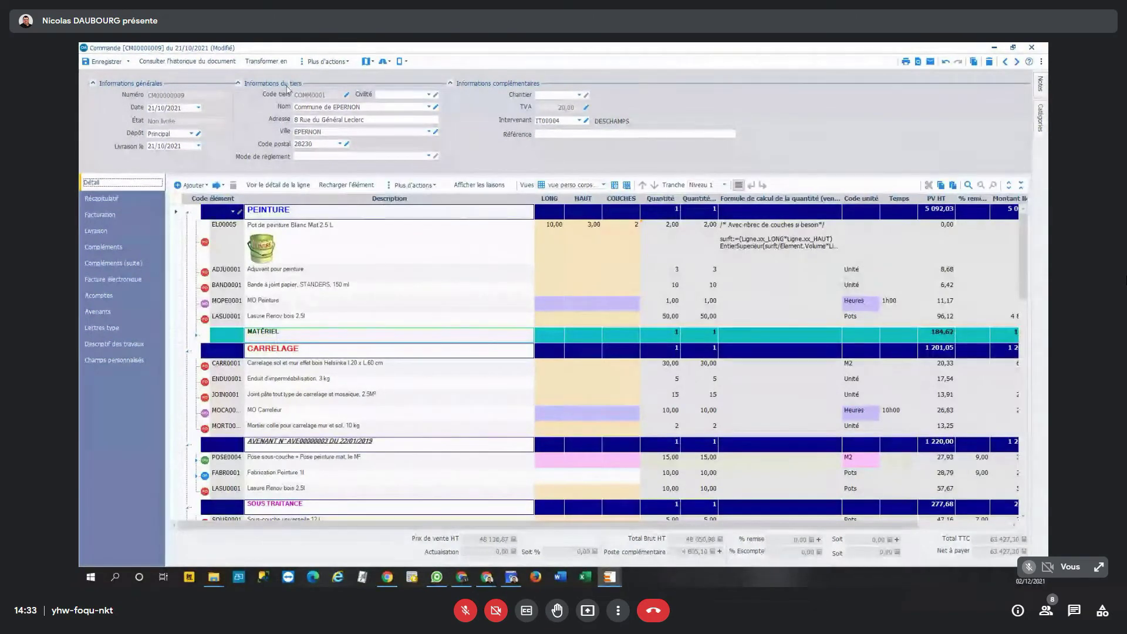
Save the order and transfer it to a Situation de travaux, opening the generated document after transfer in a maximized window
{"action": "left_click", "coordinate": [317, 62]}
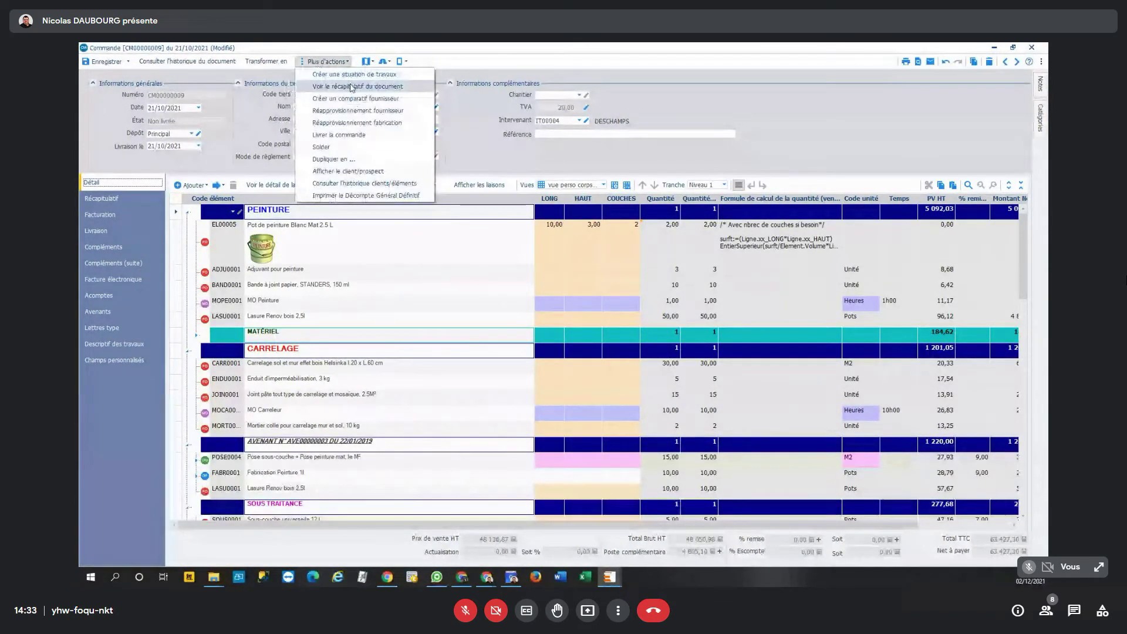
{"action": "left_click", "coordinate": [365, 75]}
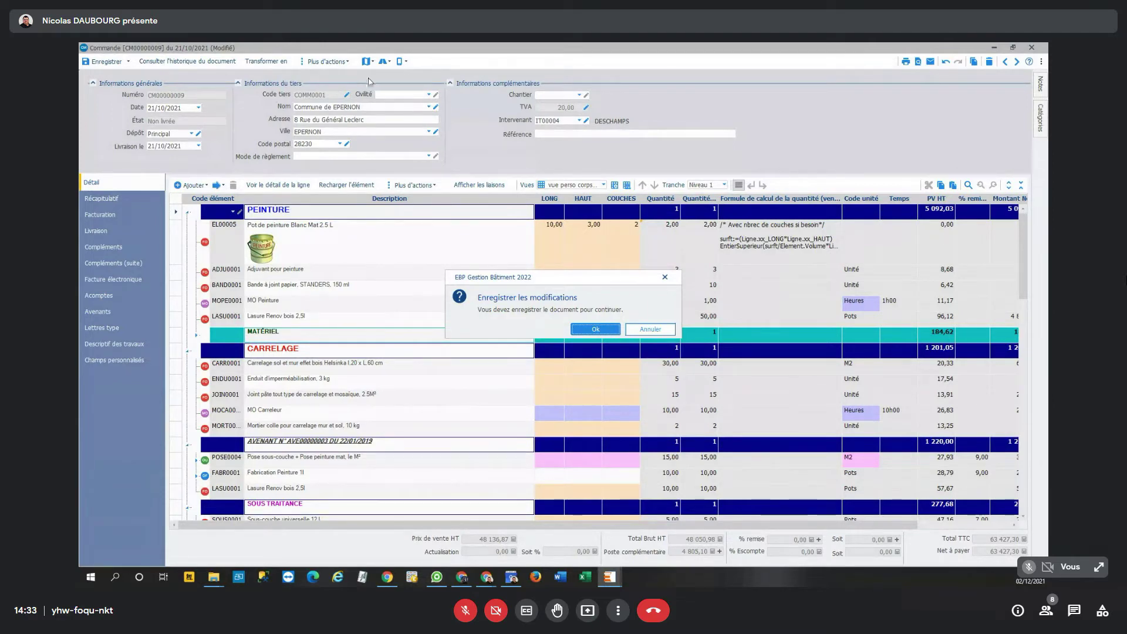
{"action": "left_click", "coordinate": [596, 329]}
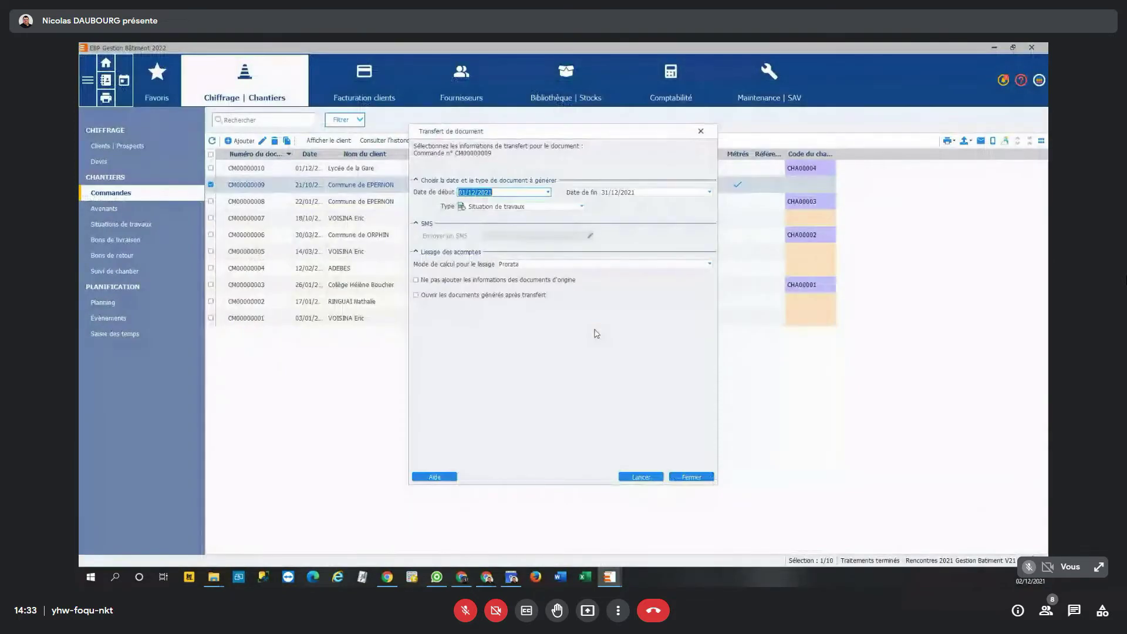
{"action": "left_click", "coordinate": [470, 296]}
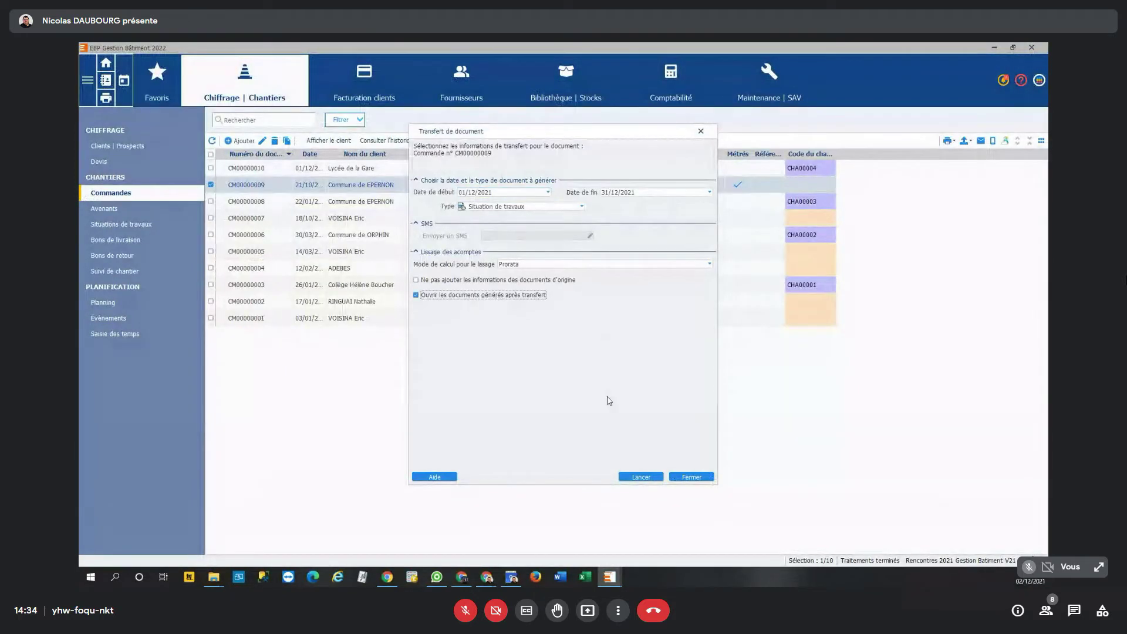
{"action": "left_click", "coordinate": [650, 477]}
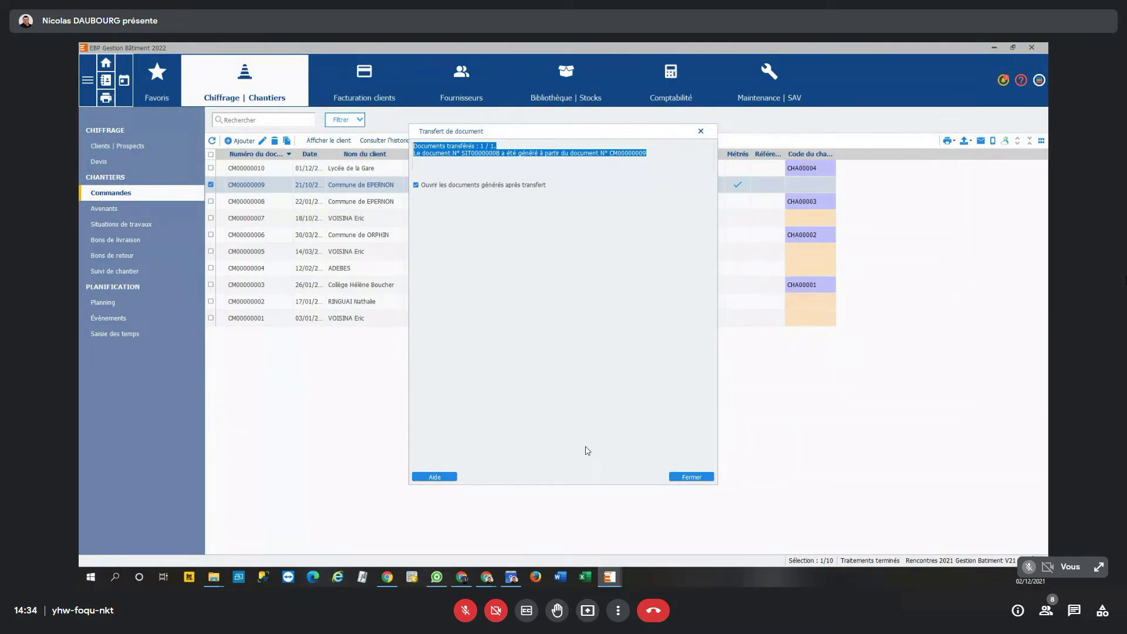
{"action": "left_click", "coordinate": [681, 477]}
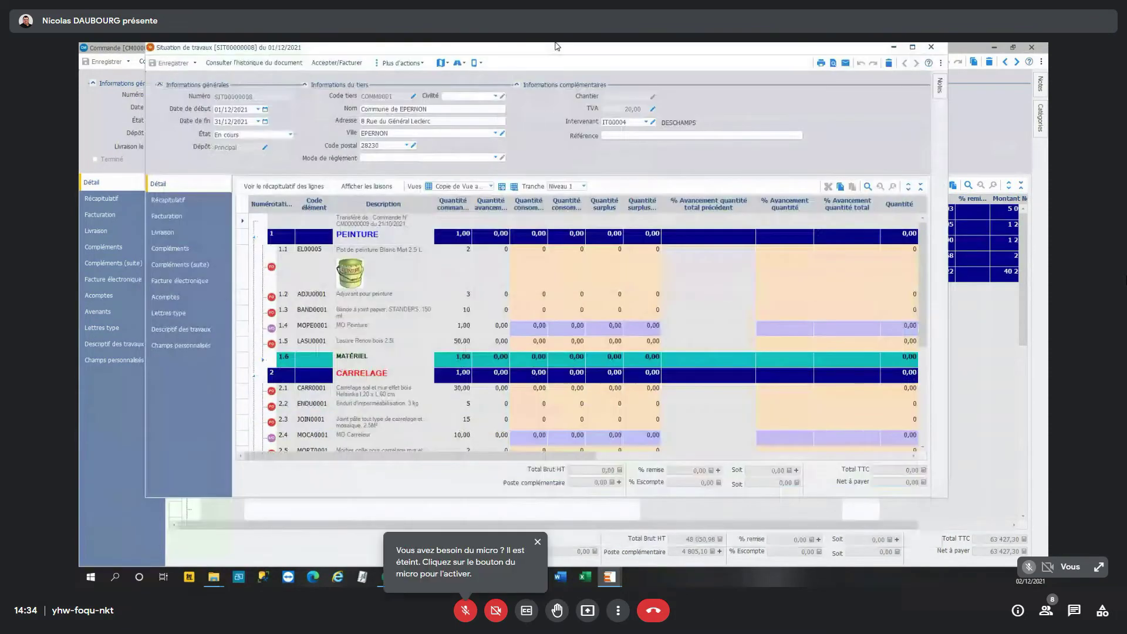
{"action": "double_click", "coordinate": [557, 46]}
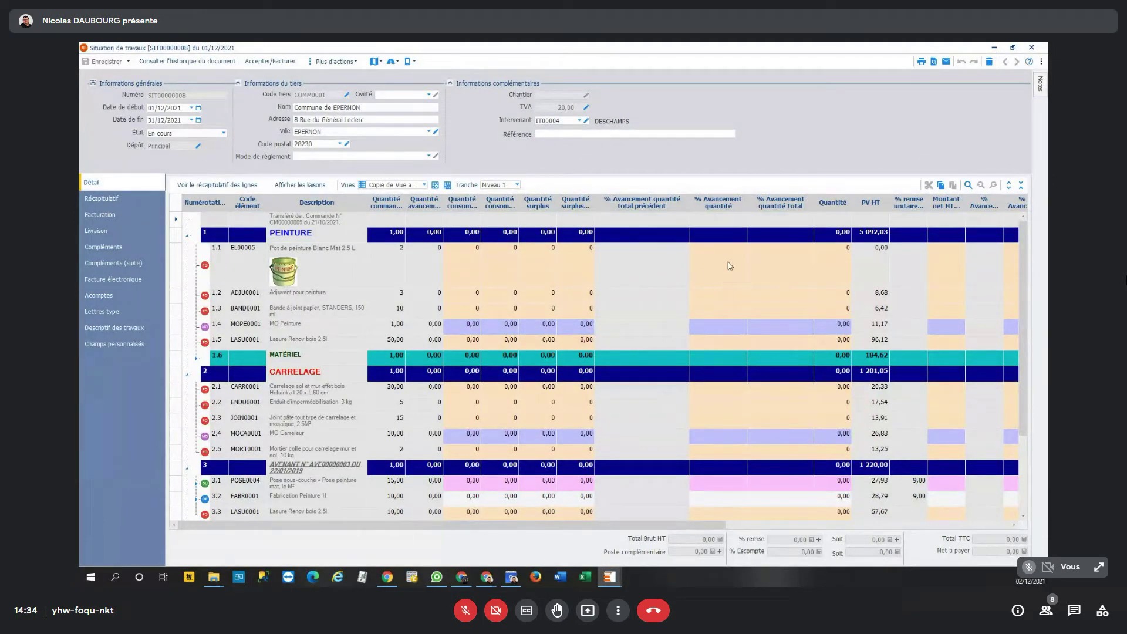
Set the PEINTURE lines' % Avancement quantité to 20 for the white paint pot, 30 for the paint additive and 20 for the joint tape
{"action": "left_click", "coordinate": [781, 263]}
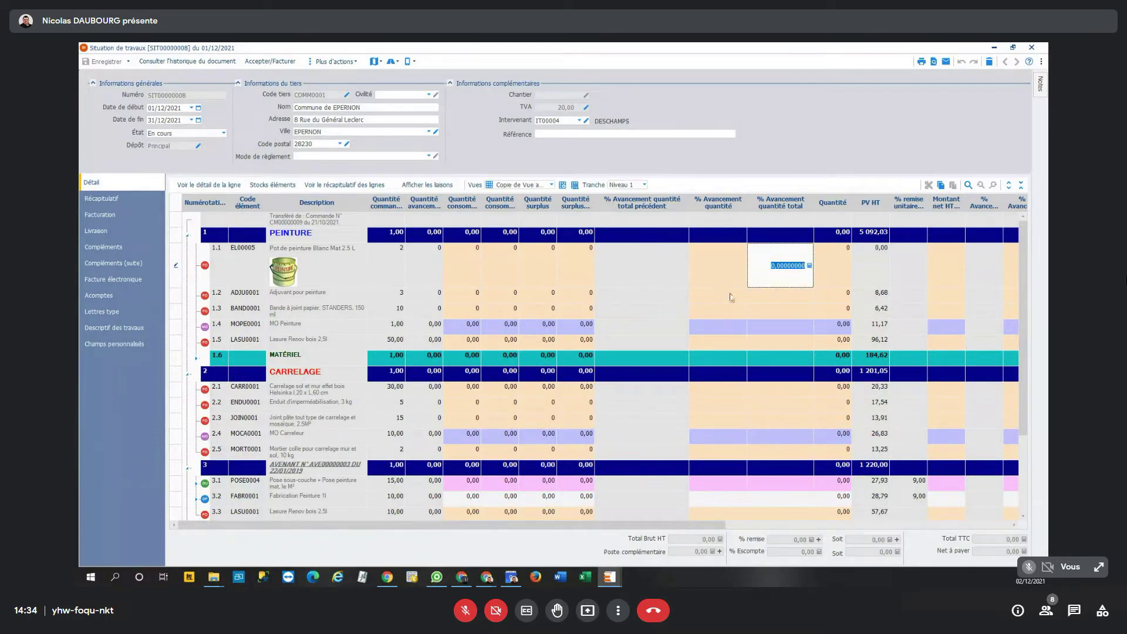
{"action": "left_click", "coordinate": [712, 278]}
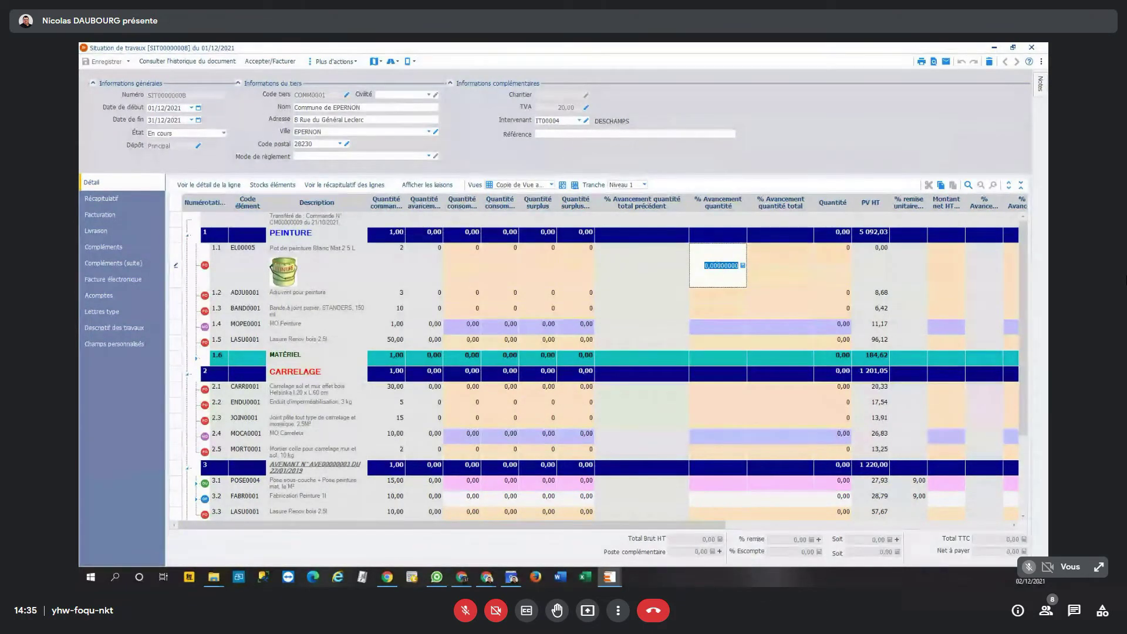
{"action": "type", "text": "20"}
{"action": "key", "text": "Tab"}
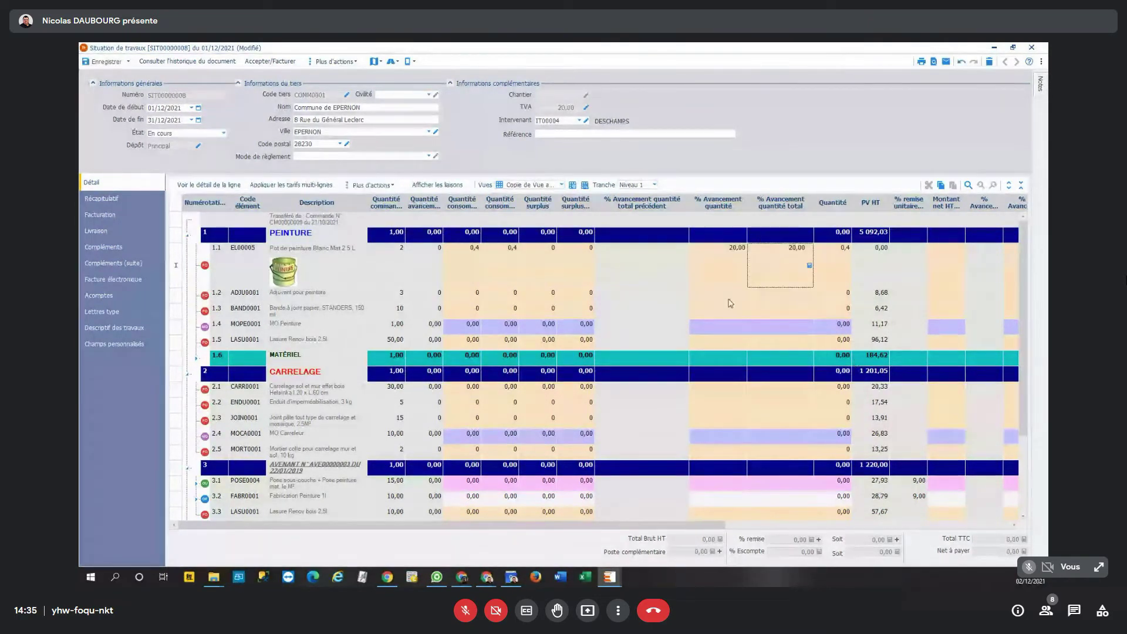
{"action": "left_click", "coordinate": [705, 295]}
{"action": "type", "text": "3020"}
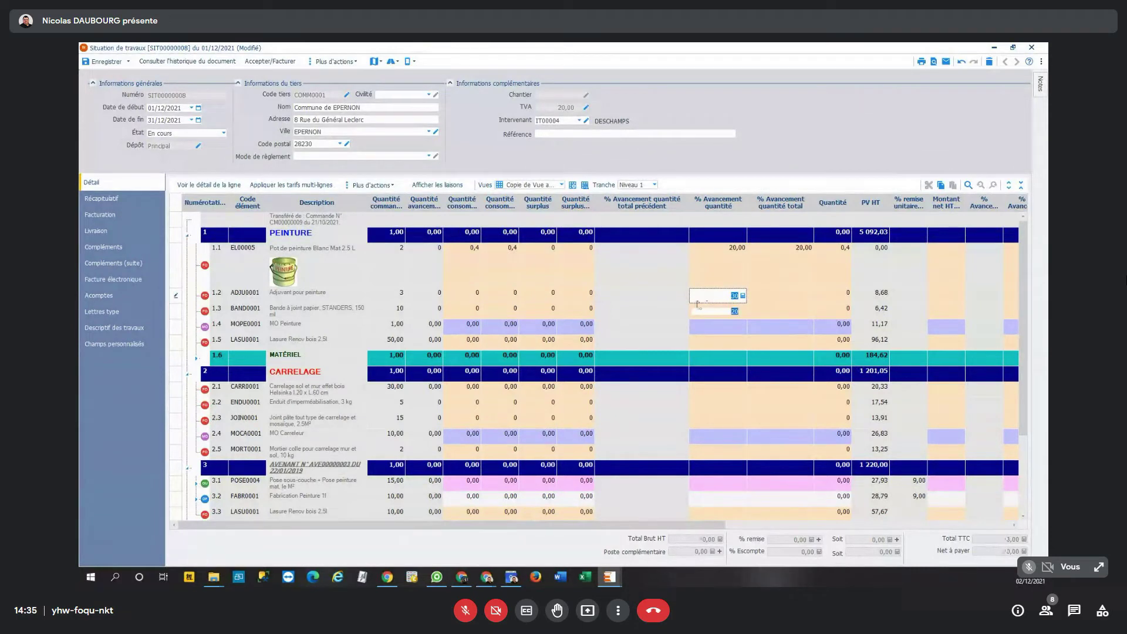
{"action": "key", "text": "Down"}
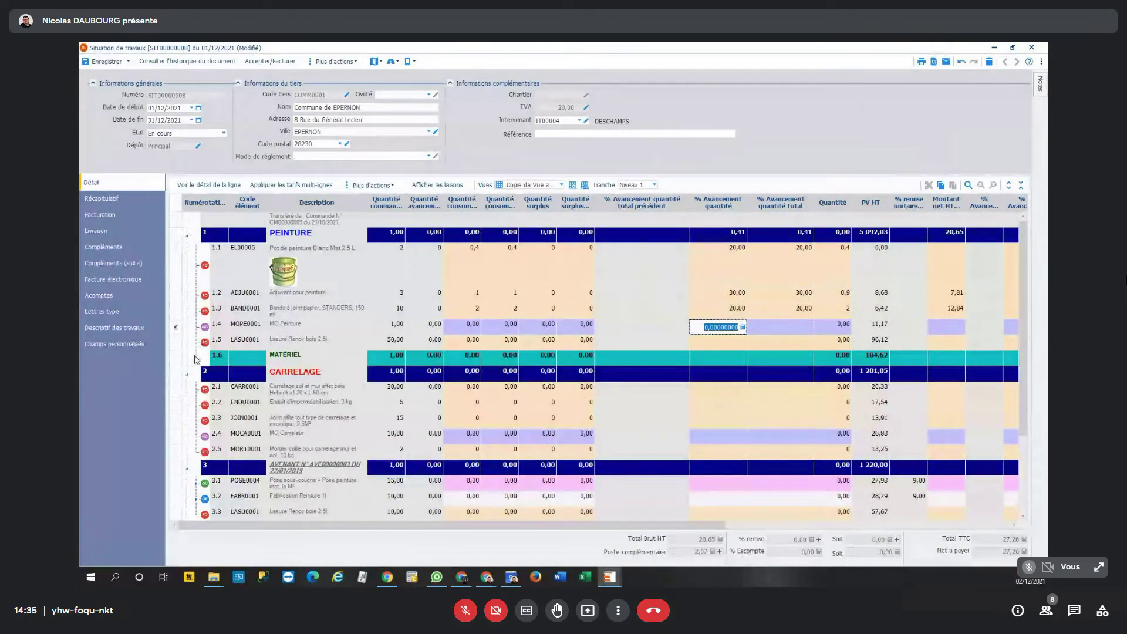
{"action": "key", "text": "BackSpace"}
Expand the MATÉRIEL subsection, and set % Avancement quantité to 50 for MATÉRIEL and 20 for the CARRELAGE section
{"action": "left_click", "coordinate": [196, 358]}
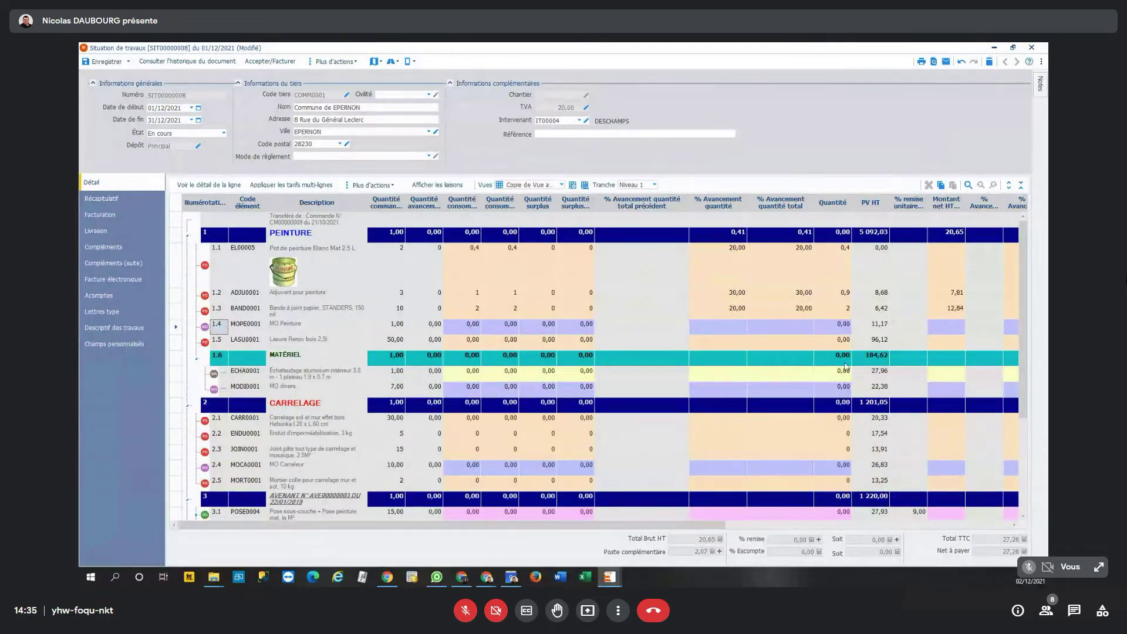
{"action": "type", "text": "50"}
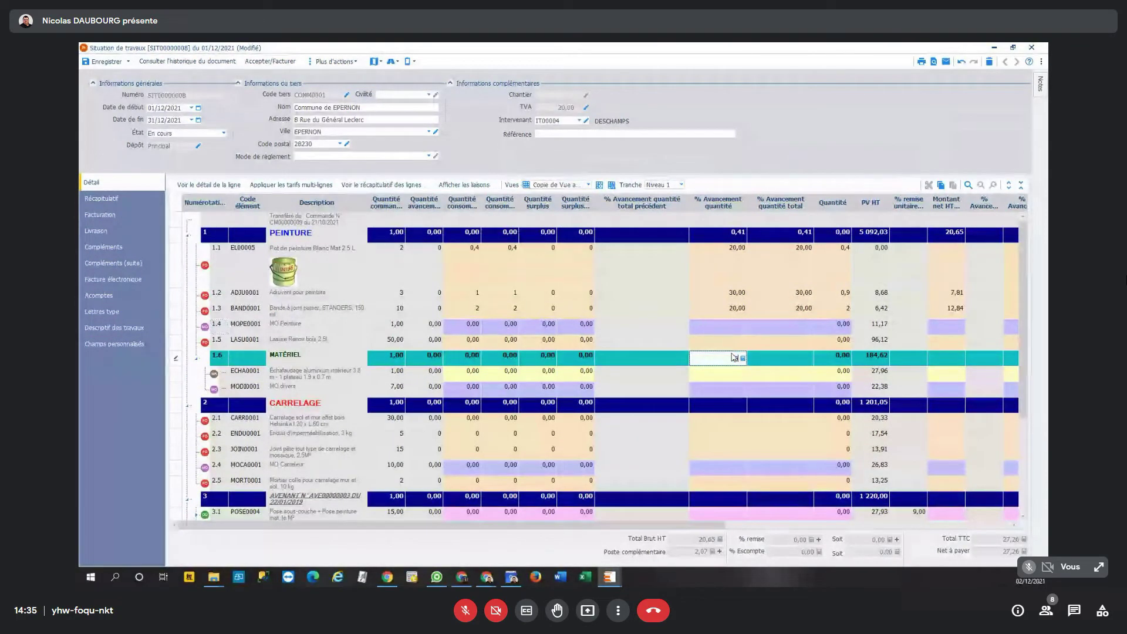
{"action": "key", "text": "Return"}
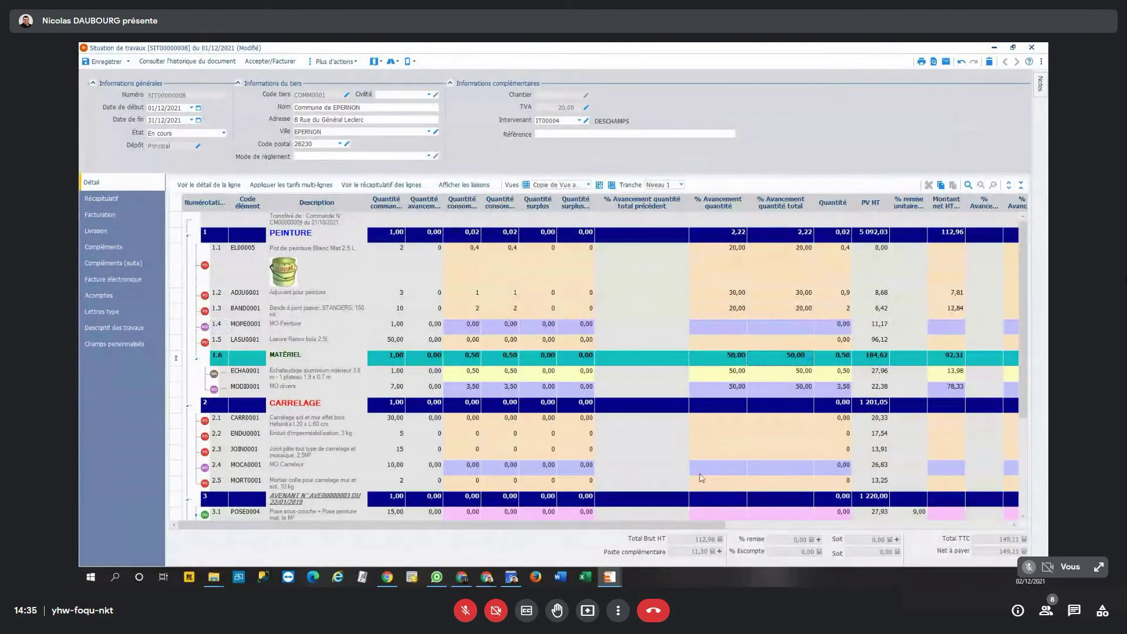
{"action": "left_click", "coordinate": [717, 407]}
{"action": "type", "text": "20"}
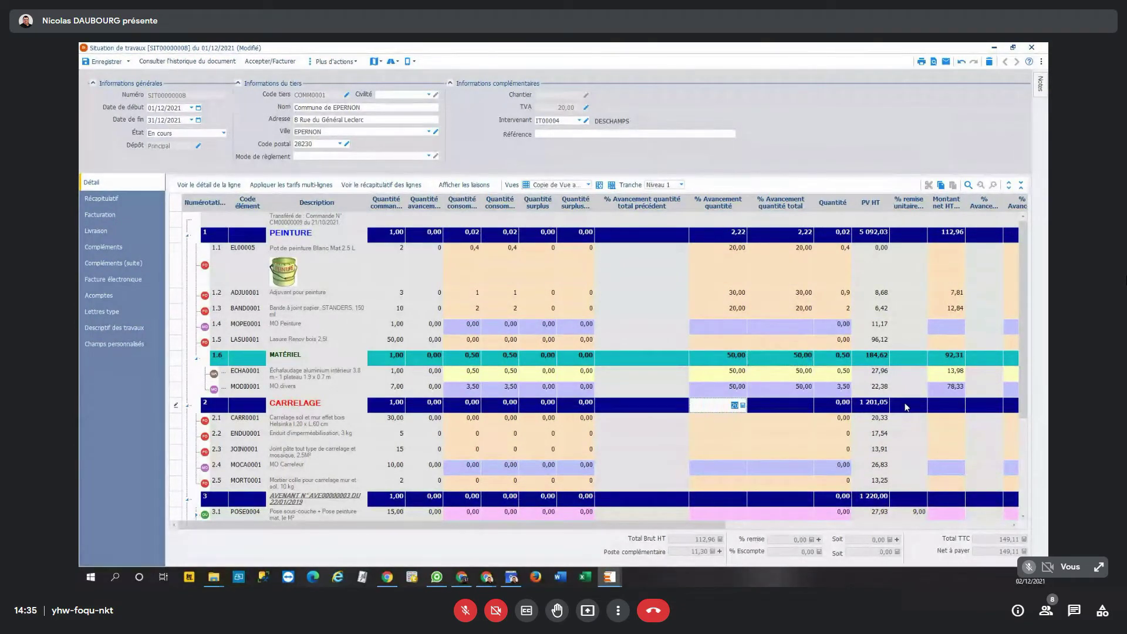
{"action": "key", "text": "Return"}
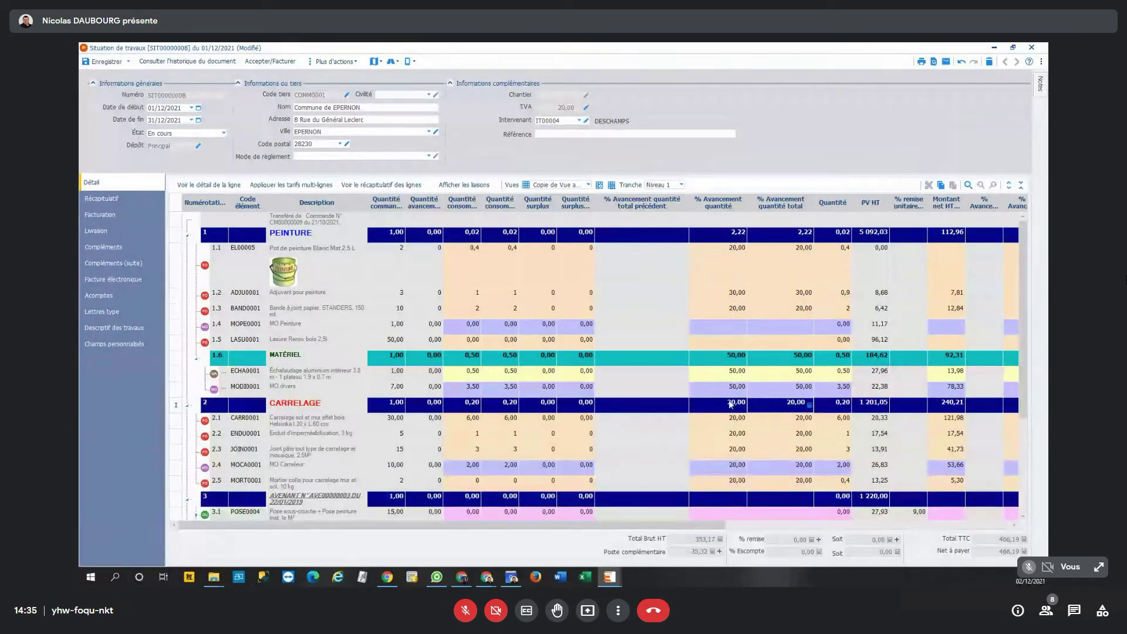
Review the situation's remaining detail lines and its global progress figures in Compléments (suite)
{"action": "scroll", "coordinate": [722, 404], "scroll_direction": "down", "scroll_amount": 3}
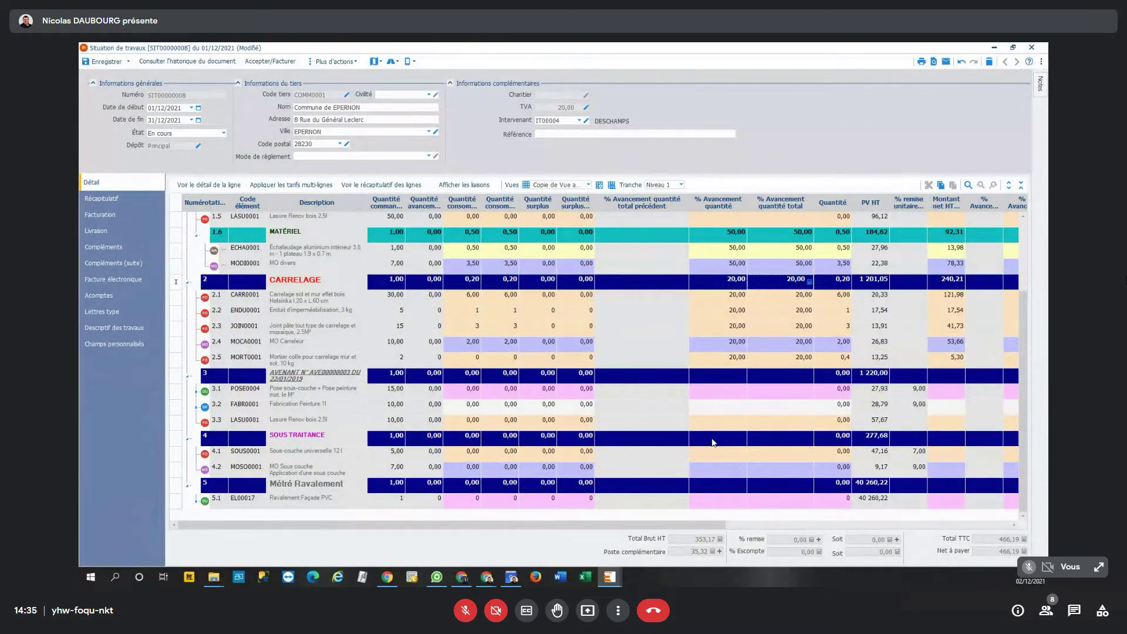
{"action": "scroll", "coordinate": [705, 469], "scroll_direction": "up", "scroll_amount": 1}
{"action": "scroll", "coordinate": [684, 487], "scroll_direction": "up", "scroll_amount": 2}
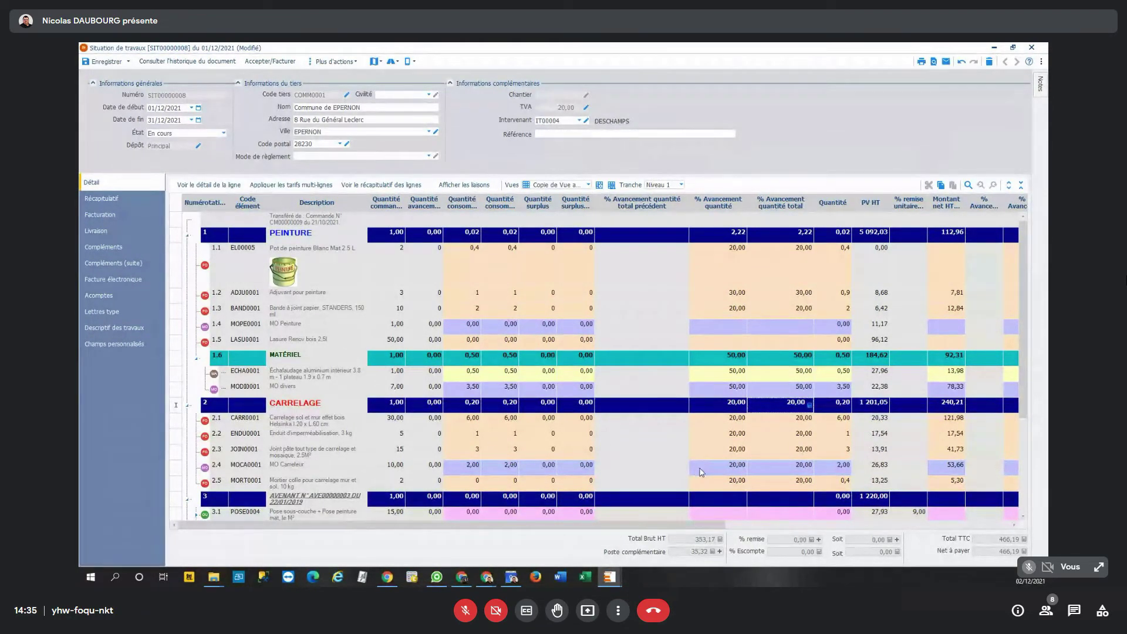
{"action": "left_click", "coordinate": [116, 265]}
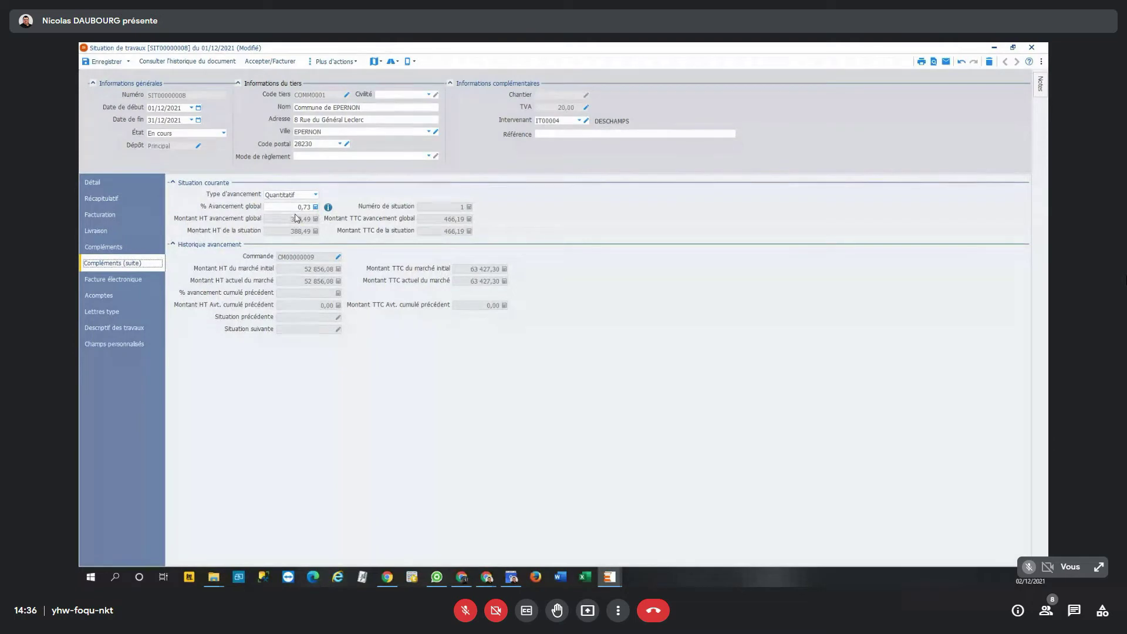
{"action": "left_click", "coordinate": [96, 183]}
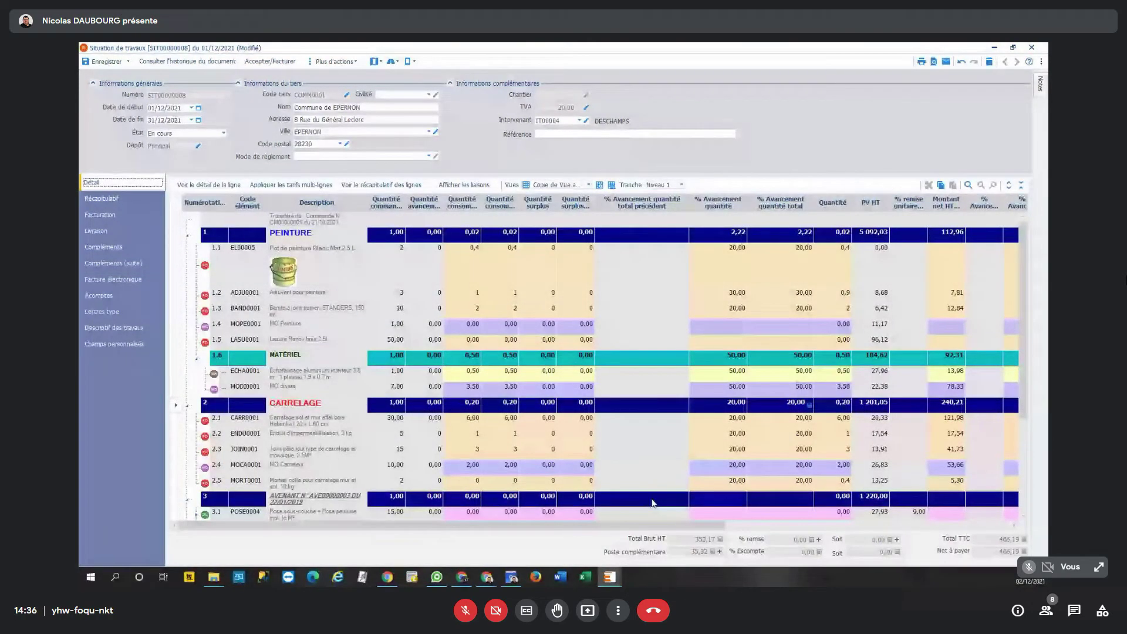
Set the % Avancement quantité of the AVENANT section dated 22/01/2019 to 100, and show the global progress in Compléments (suite)
{"action": "scroll", "coordinate": [645, 481], "scroll_direction": "down", "scroll_amount": 1}
{"action": "scroll", "coordinate": [632, 448], "scroll_direction": "down", "scroll_amount": 1}
{"action": "left_click", "coordinate": [632, 381]}
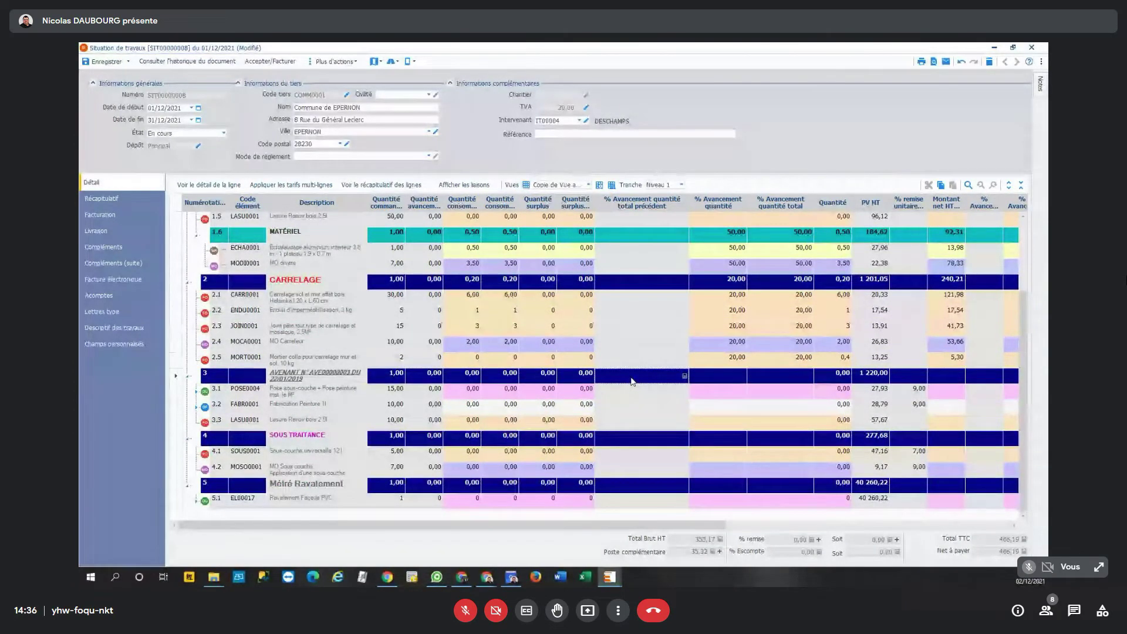
{"action": "left_click", "coordinate": [730, 376]}
{"action": "type", "text": "100"}
{"action": "double_click", "coordinate": [730, 375]}
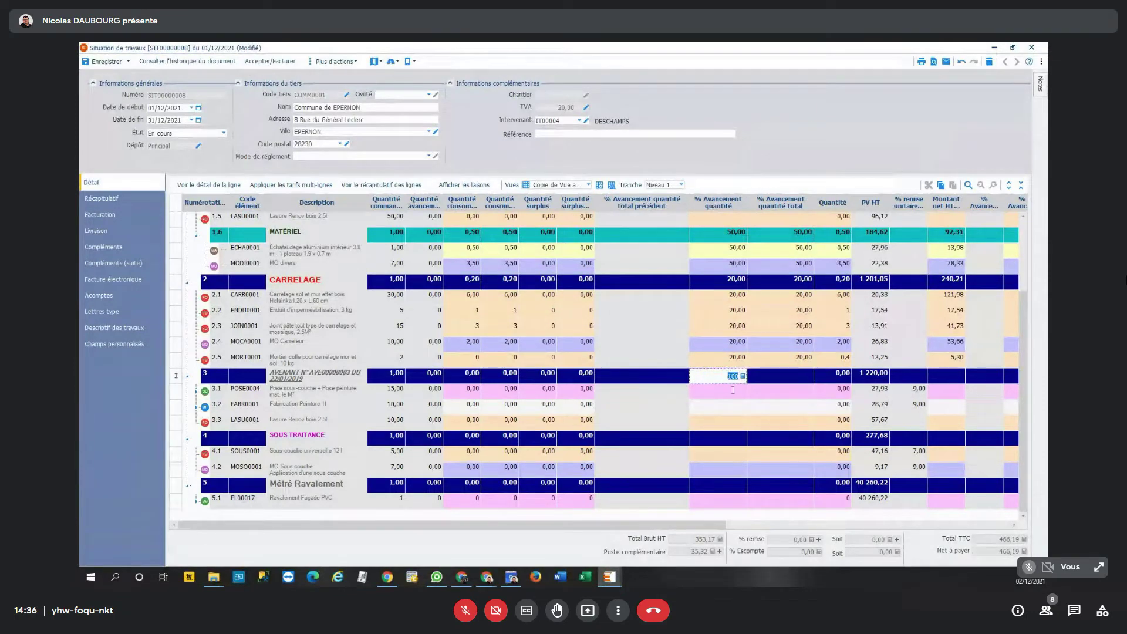
{"action": "key", "text": "Tab"}
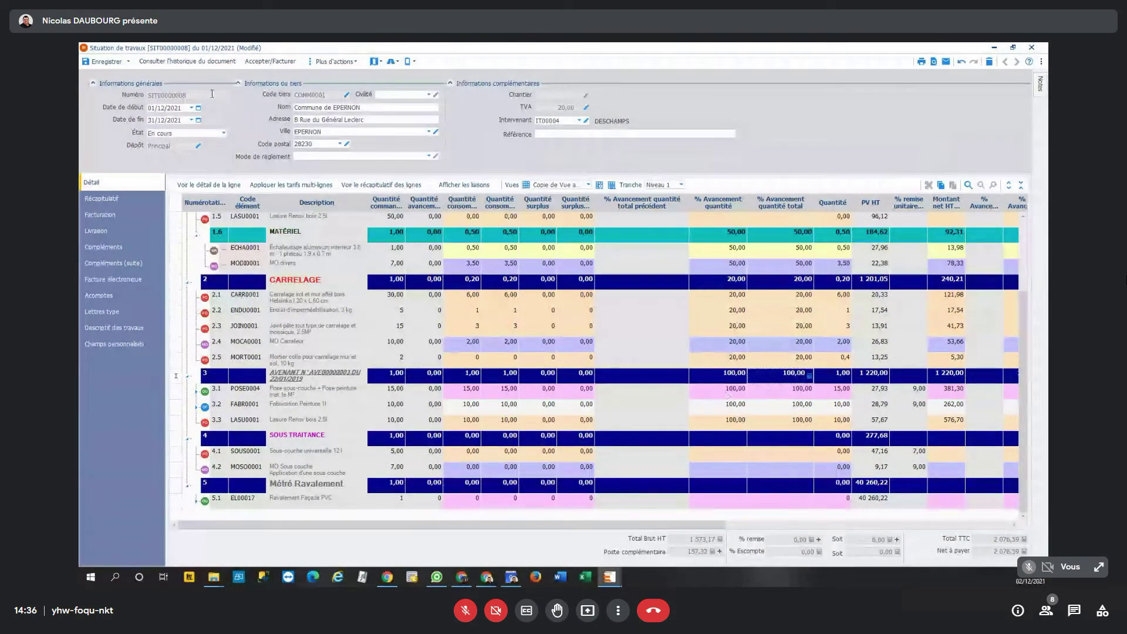
{"action": "left_click", "coordinate": [170, 95]}
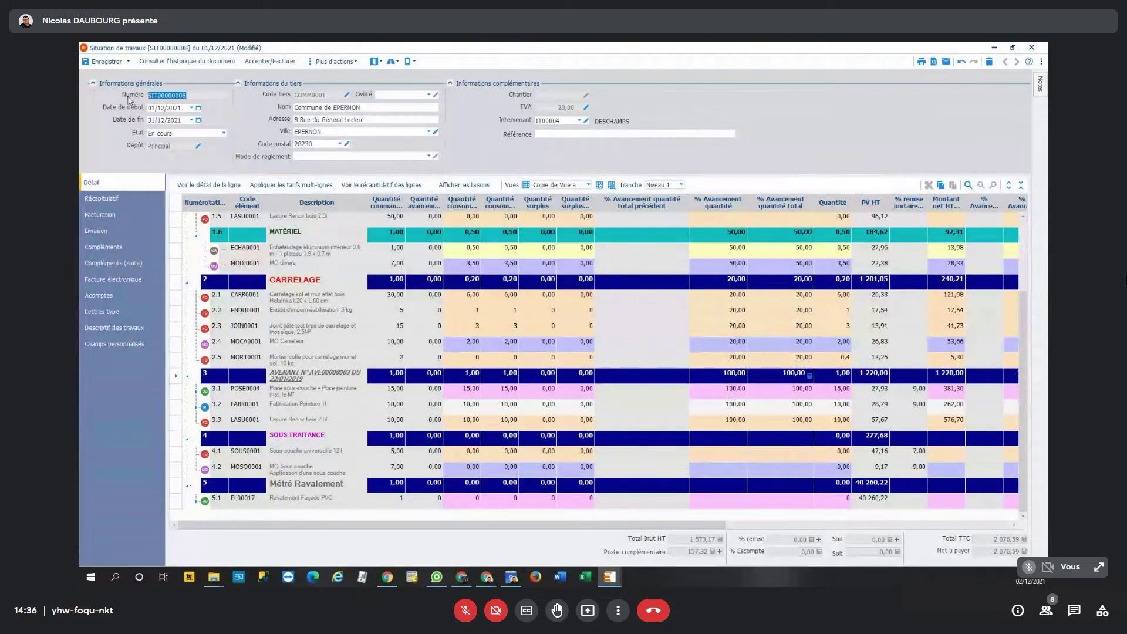
{"action": "left_click", "coordinate": [128, 263]}
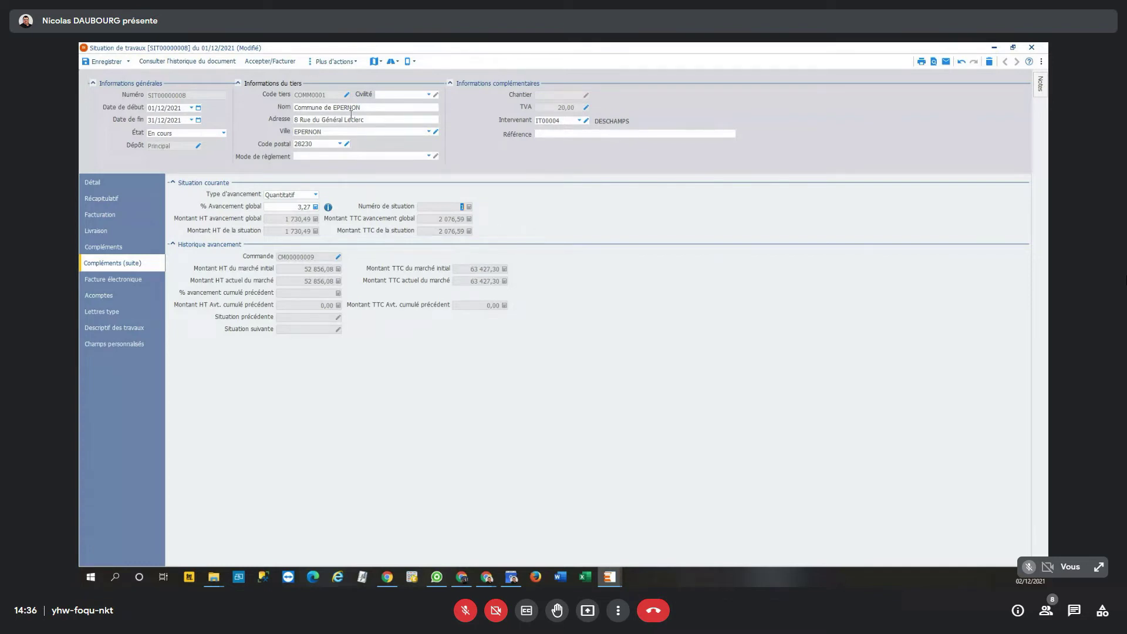
Accept and invoice the situation, saving it with its stock exit, generate the progress invoice dated 02/12/2021 and open it
{"action": "left_click", "coordinate": [257, 64]}
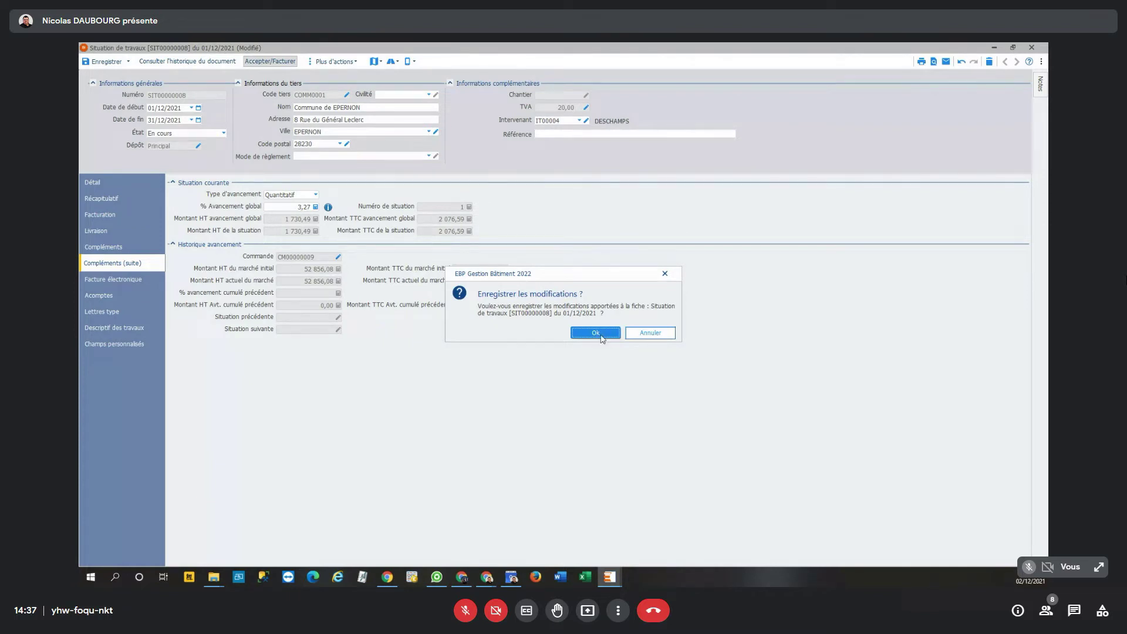
{"action": "left_click", "coordinate": [595, 333]}
{"action": "left_click", "coordinate": [676, 353]}
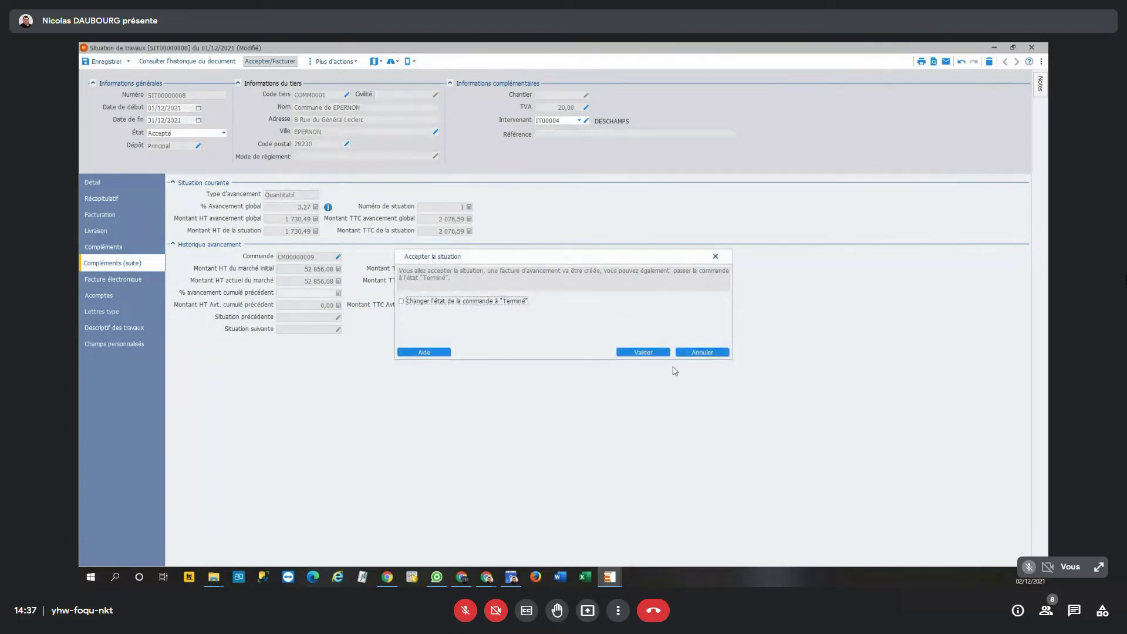
{"action": "left_click", "coordinate": [644, 352]}
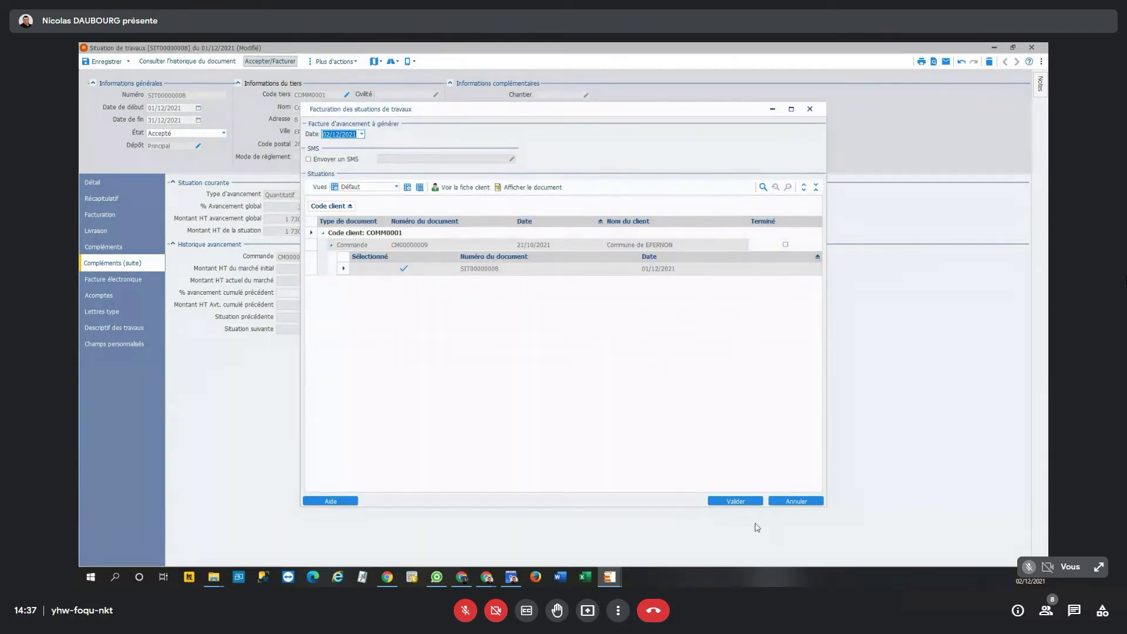
{"action": "left_click", "coordinate": [731, 502]}
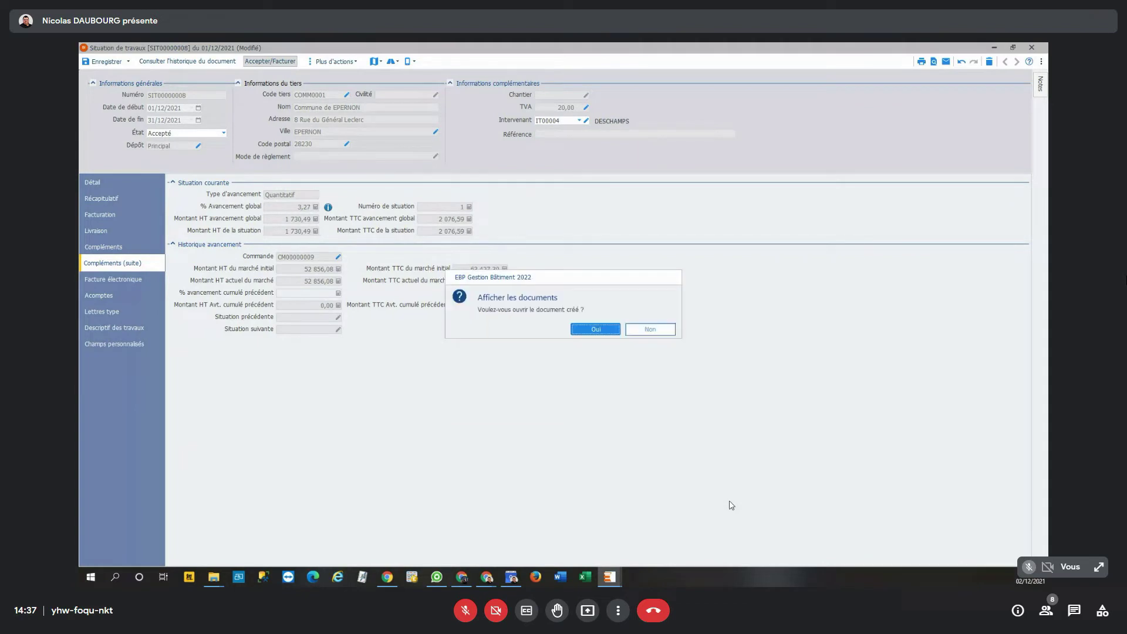
{"action": "left_click", "coordinate": [597, 330]}
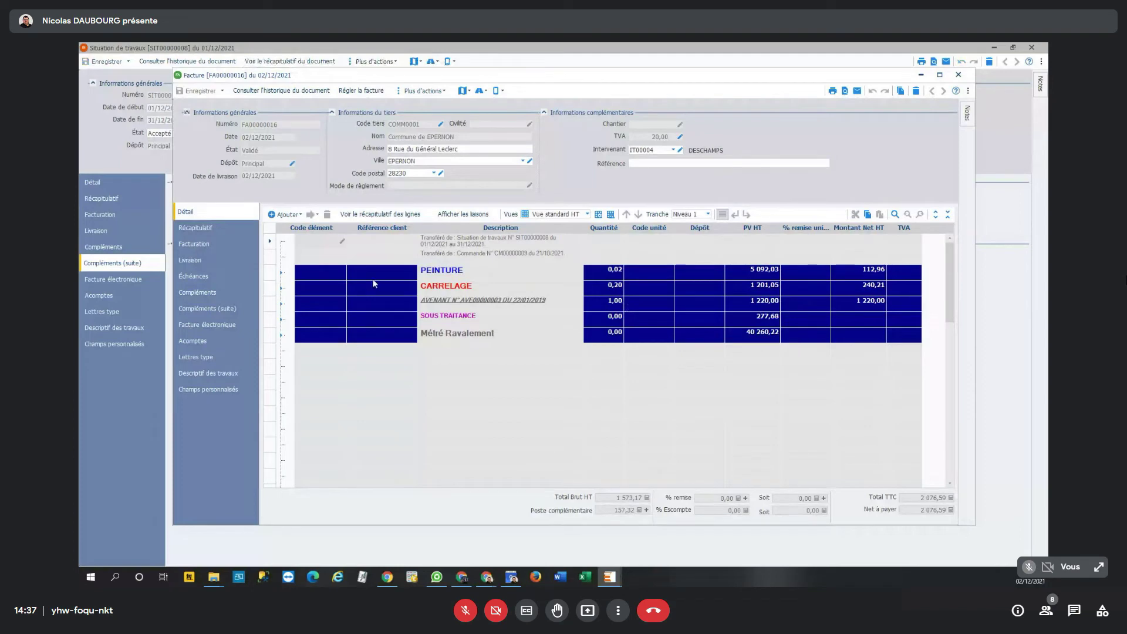
Review the AVENANT section's lines and the electronic invoice export option on the generated invoice, then close it
{"action": "left_click", "coordinate": [281, 305]}
{"action": "left_click", "coordinate": [752, 317]}
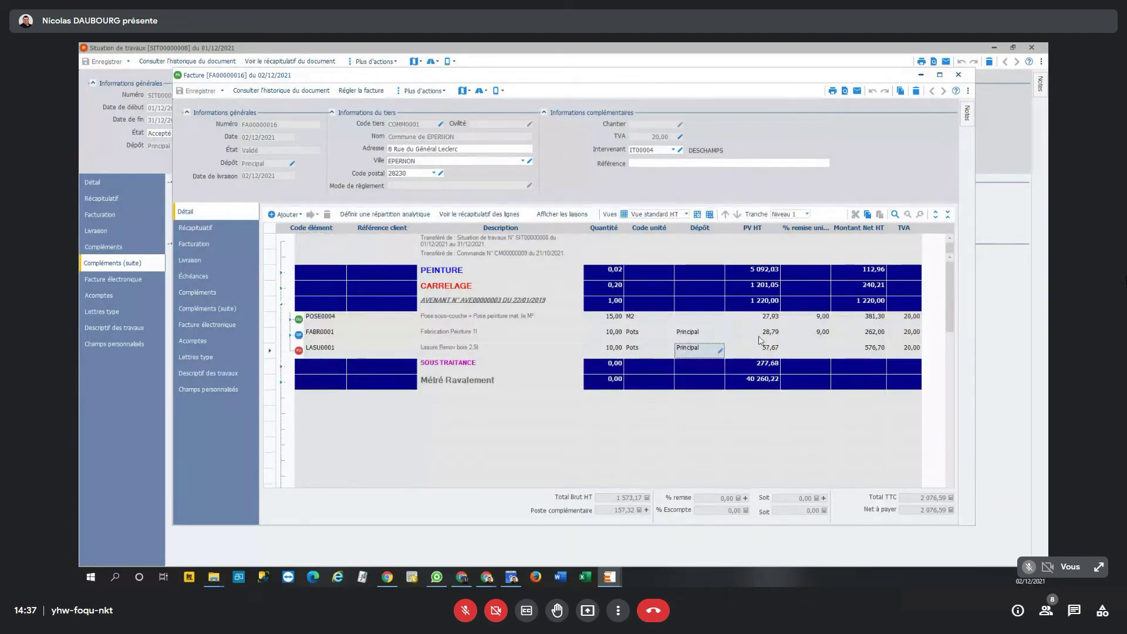
{"action": "left_click", "coordinate": [809, 368]}
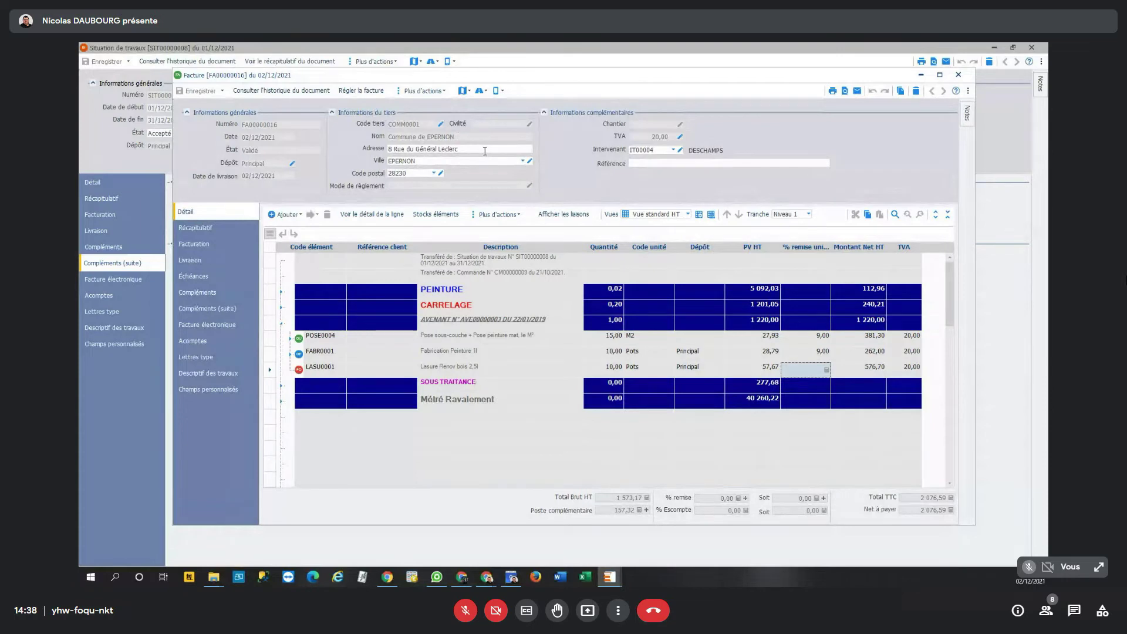
{"action": "left_click", "coordinate": [438, 92]}
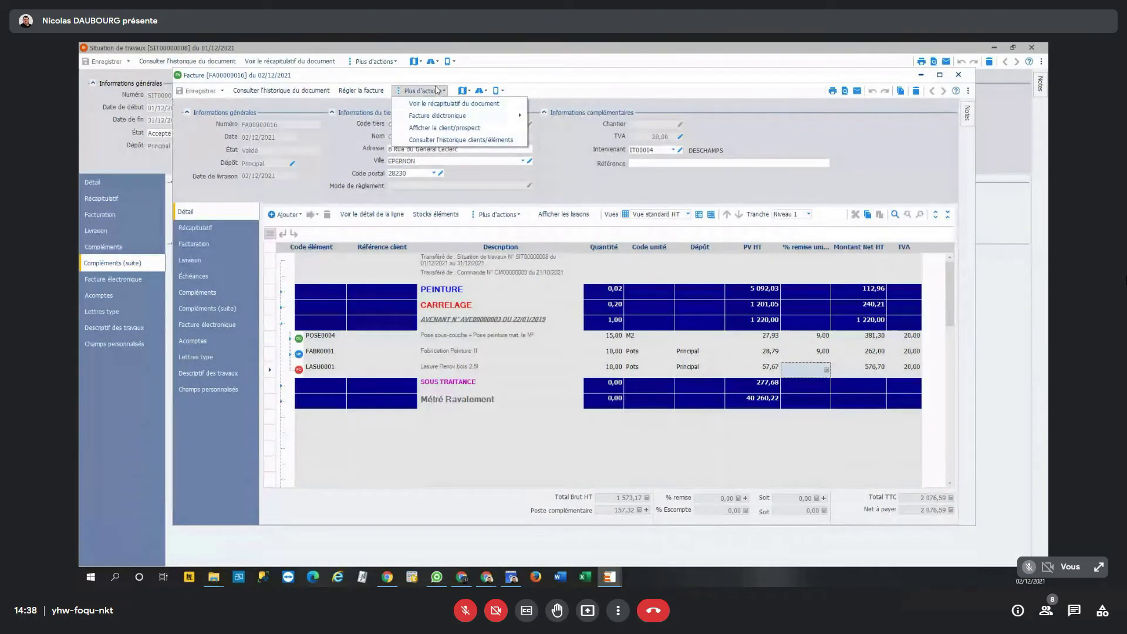
{"action": "mouse_move", "coordinate": [437, 120]}
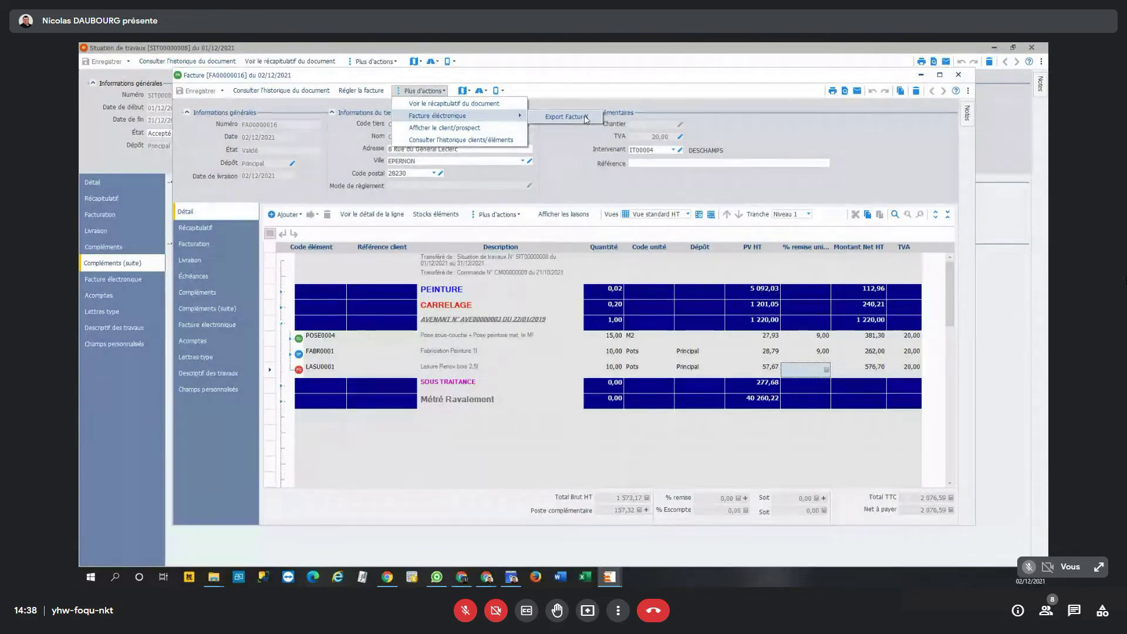
{"action": "left_click", "coordinate": [952, 77]}
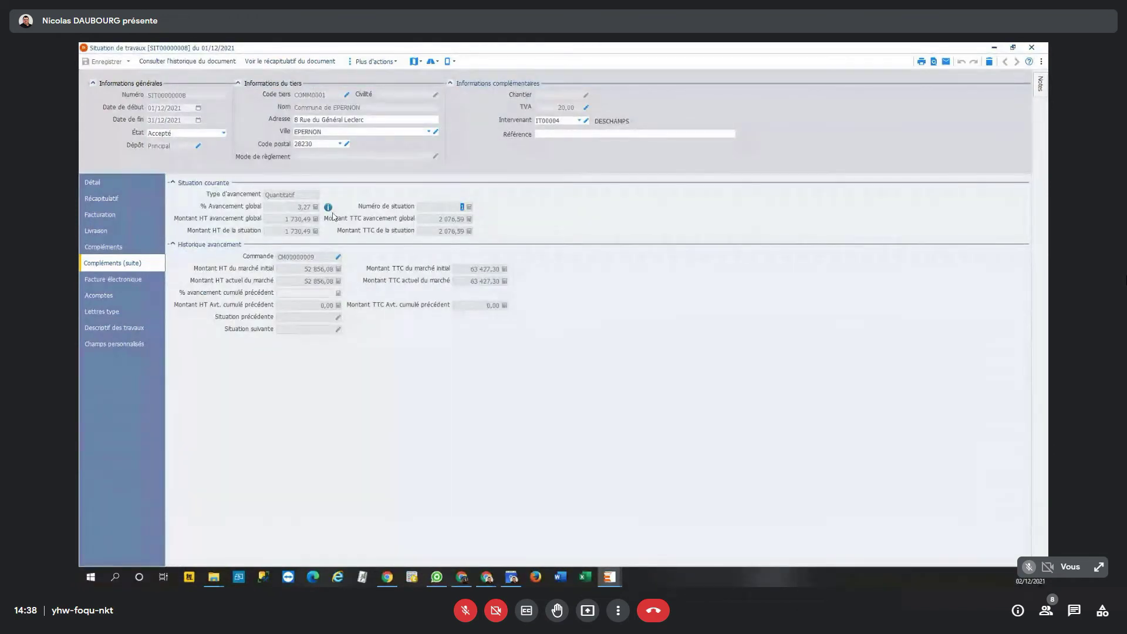
Try to change the accepted situation's État to En cours, and cancel the creation of the credit note
{"action": "left_click", "coordinate": [182, 134]}
{"action": "left_click", "coordinate": [178, 143]}
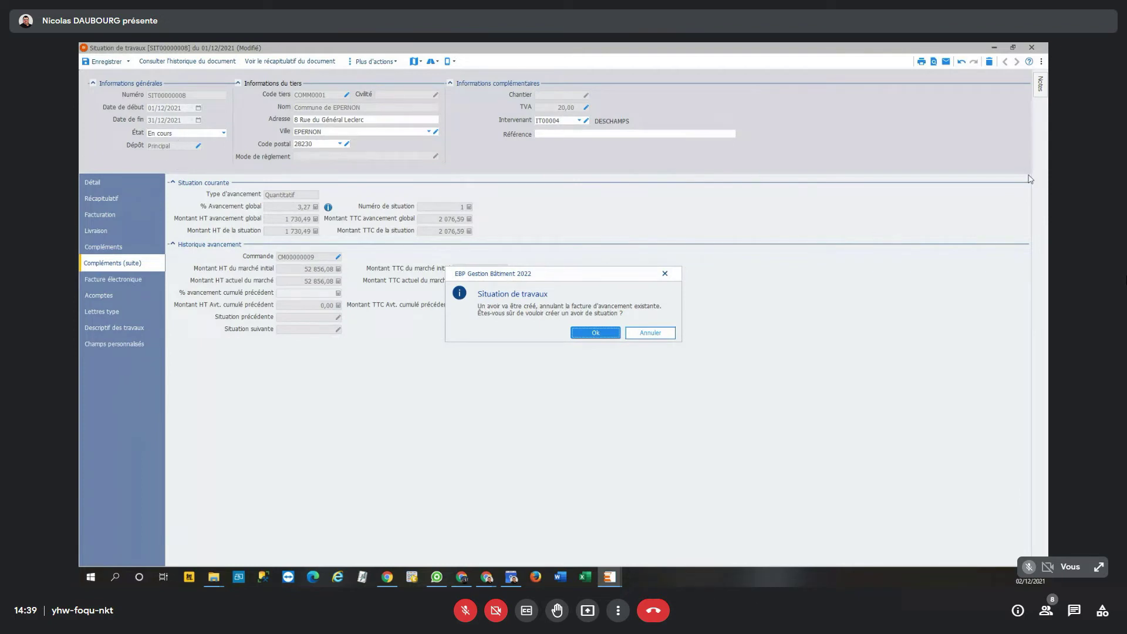
{"action": "left_click", "coordinate": [671, 331]}
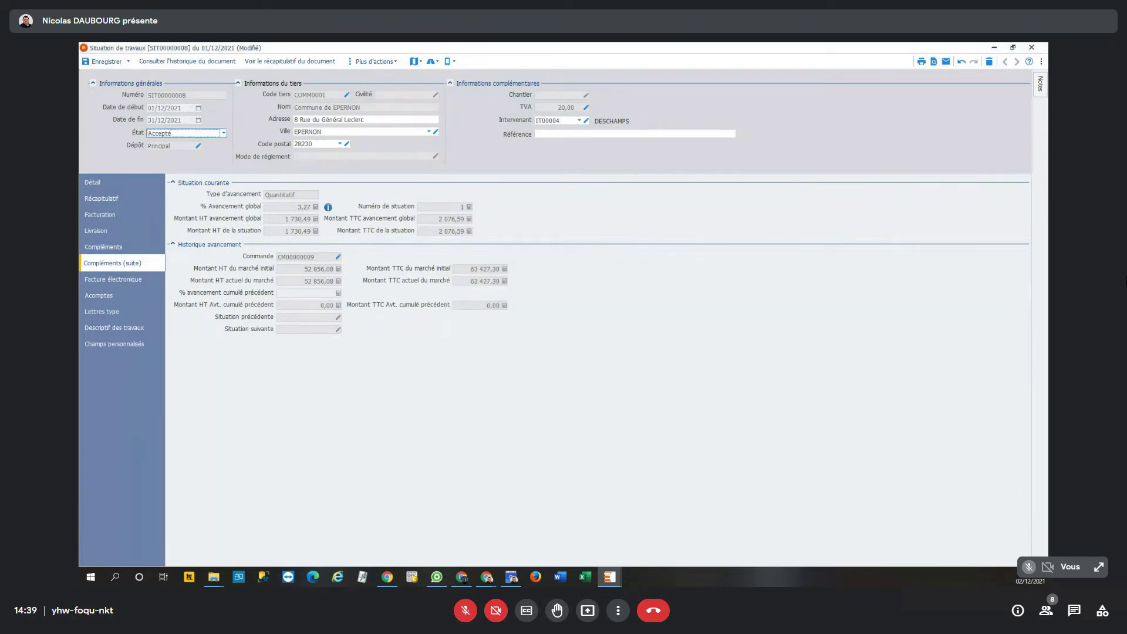
Close the situation and generate another works situation from the order, running from 01/01/2022 to 31/01/2022
{"action": "left_click", "coordinate": [1031, 48]}
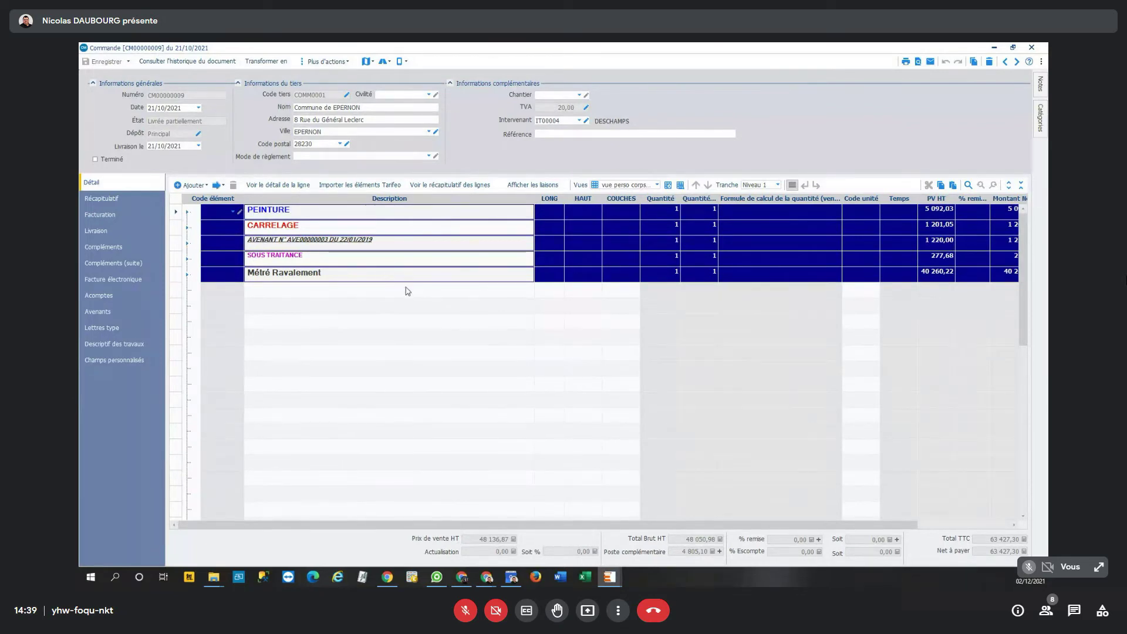
{"action": "left_click", "coordinate": [325, 61]}
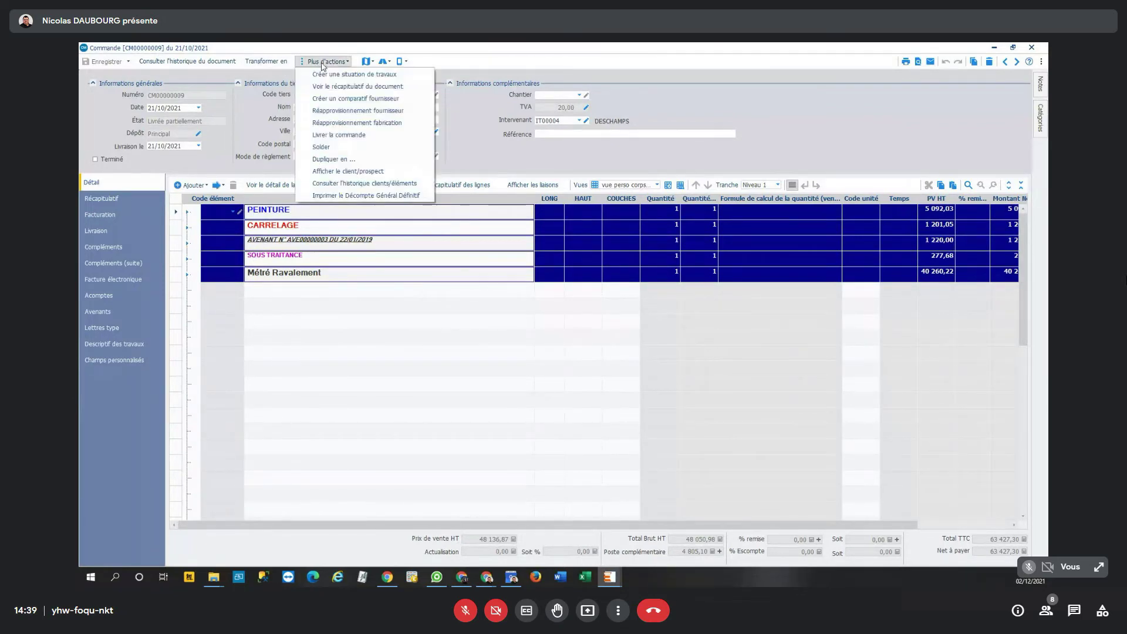
{"action": "left_click", "coordinate": [332, 86]}
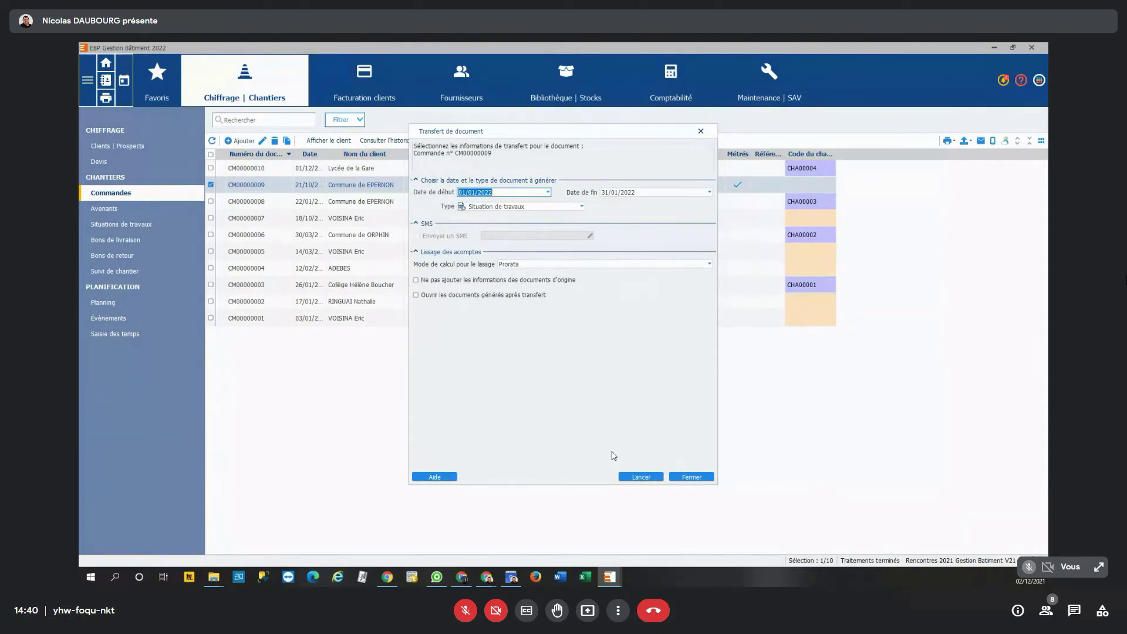
{"action": "left_click", "coordinate": [642, 478]}
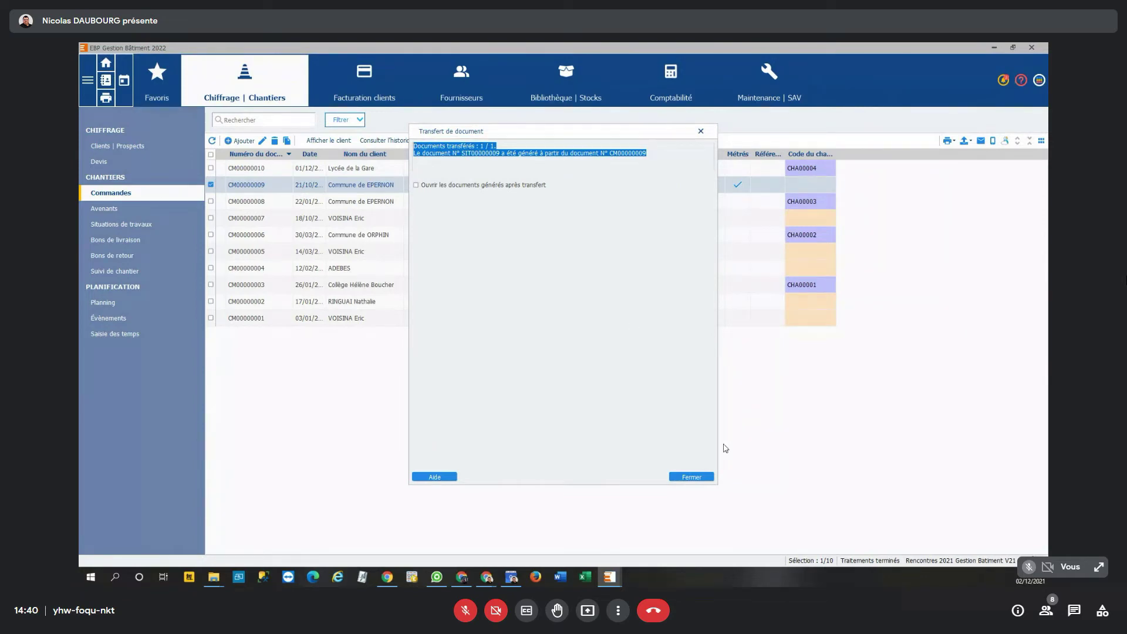
{"action": "left_click", "coordinate": [691, 477]}
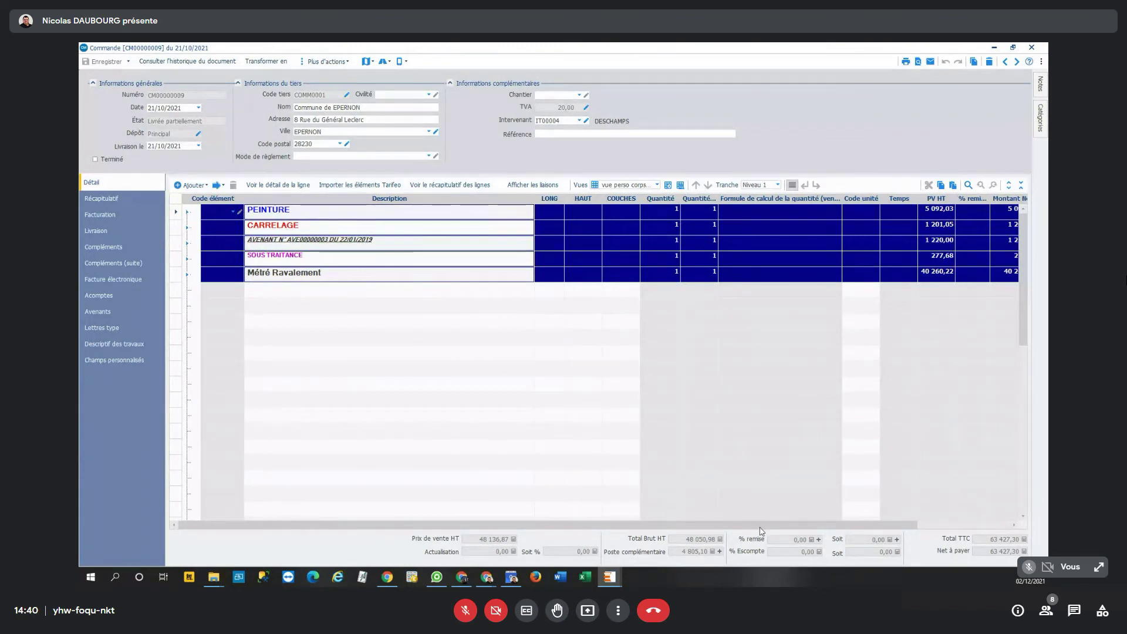
Open the works situation dated 01/01/2022 from the order's document history, and close the history
{"action": "mouse_move", "coordinate": [608, 578]}
{"action": "left_click", "coordinate": [178, 64]}
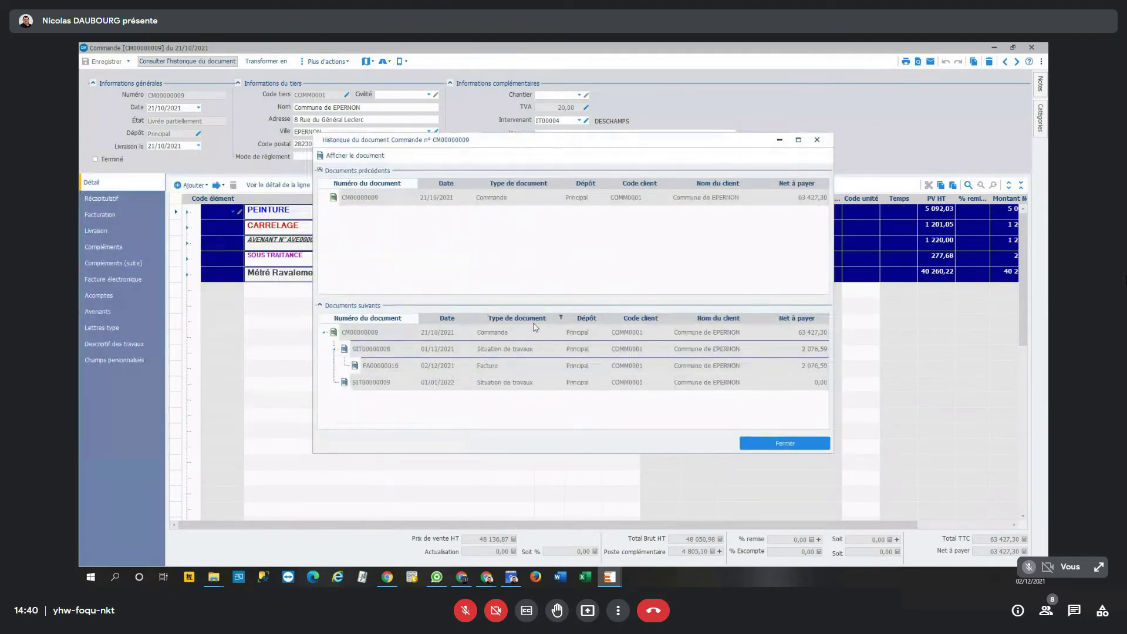
{"action": "left_click", "coordinate": [401, 384]}
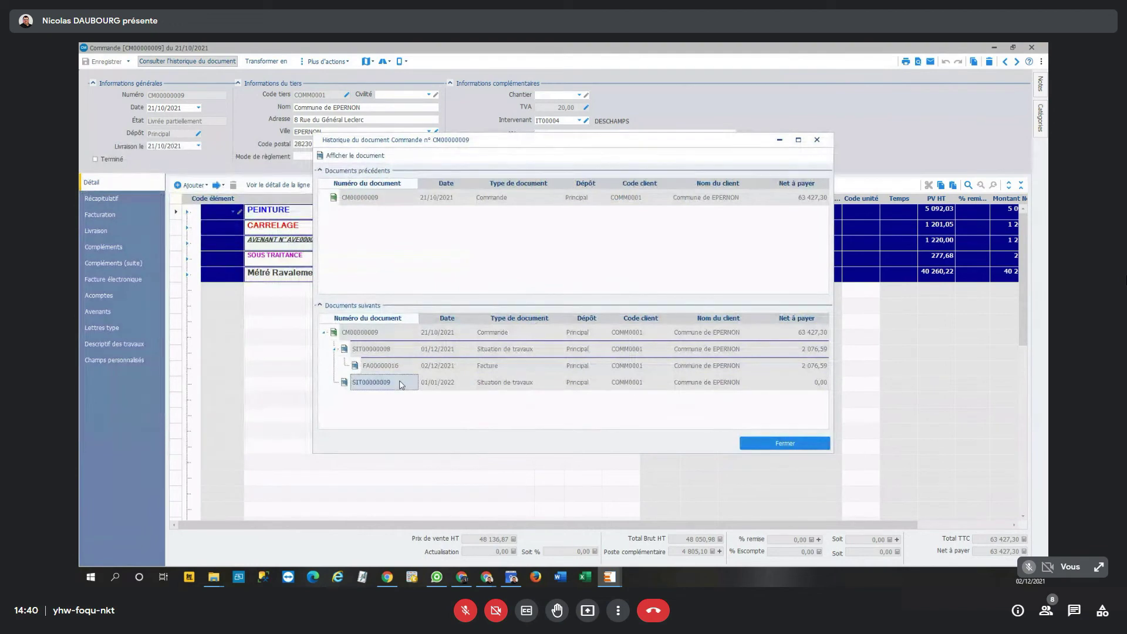
{"action": "left_click", "coordinate": [330, 157]}
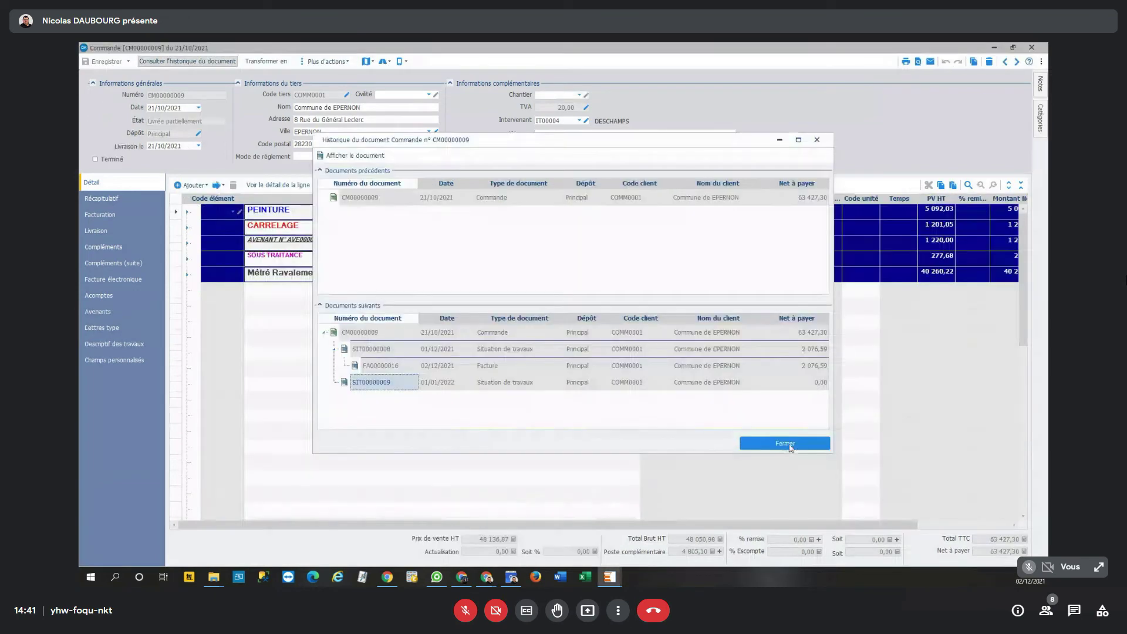
{"action": "left_click", "coordinate": [786, 443]}
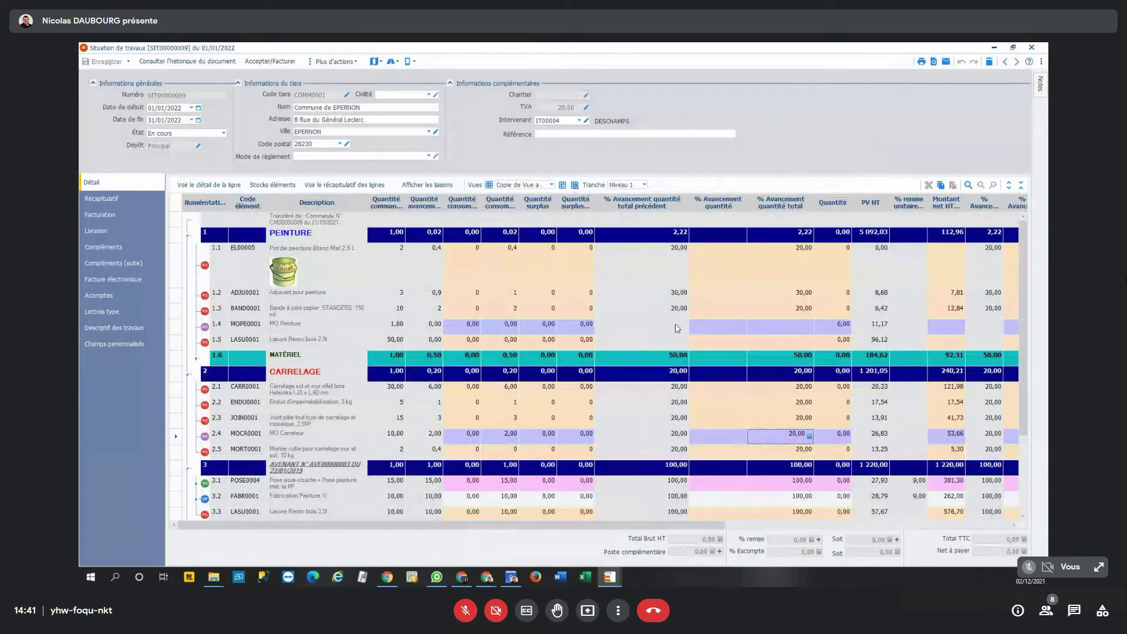
Set the paint additive's % Avancement quantité to 20 and the white paint pot's % Avancement quantité total to 100
{"action": "double_click", "coordinate": [184, 95]}
{"action": "left_click", "coordinate": [725, 296]}
{"action": "type", "text": "20"}
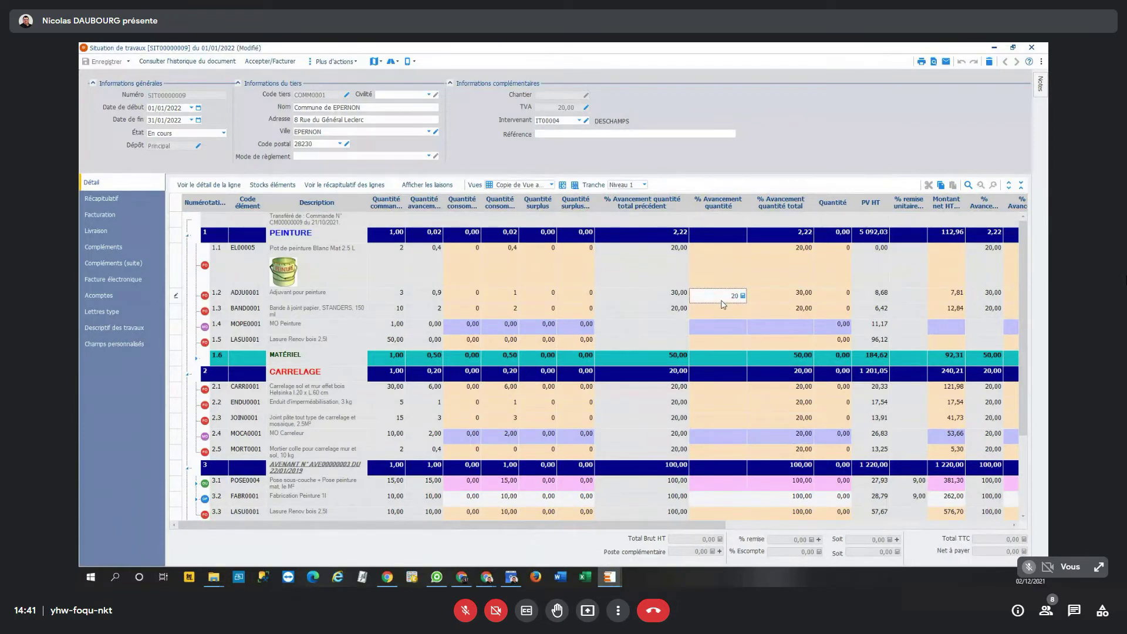
{"action": "key", "text": "Tab"}
{"action": "left_click", "coordinate": [786, 269]}
{"action": "type", "text": "100"}
{"action": "key", "text": "Tab"}
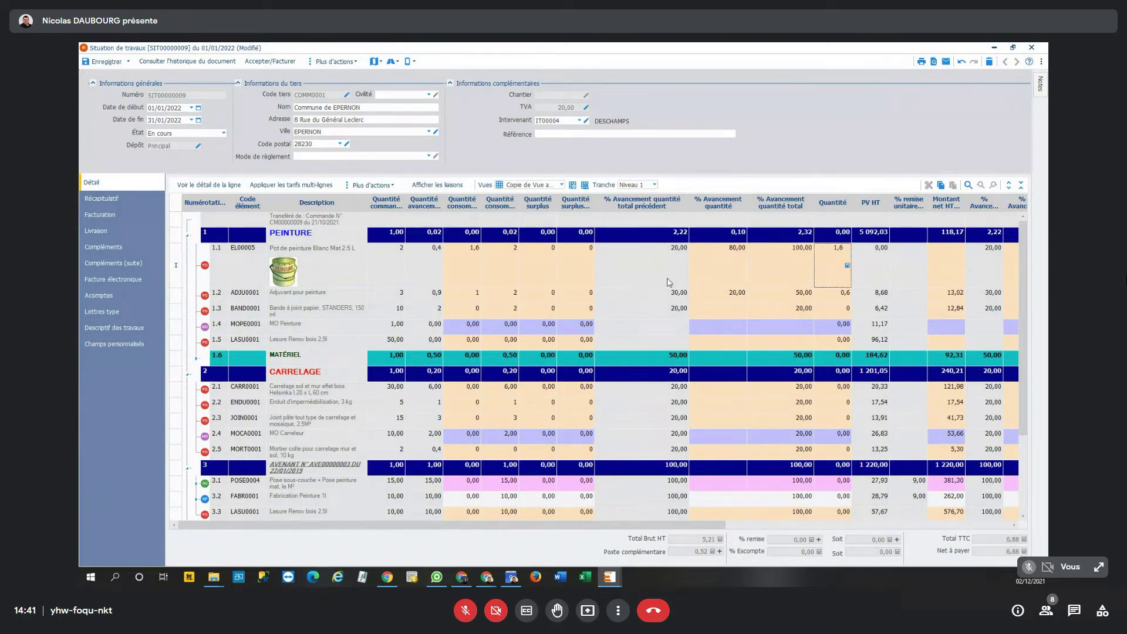
Try a % Avancement quantité total of 0 on the wood-effect tile line, and clear that line's % Avancement quantité
{"action": "left_click", "coordinate": [712, 390]}
{"action": "type", "text": "0"}
{"action": "key", "text": "Tab"}
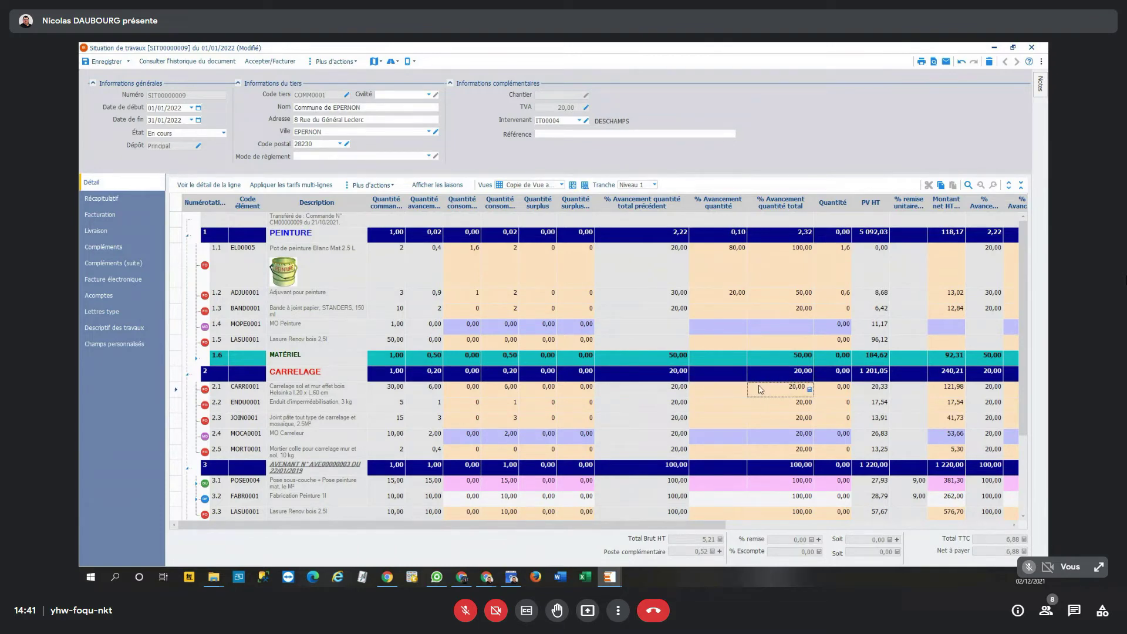
{"action": "type", "text": "0"}
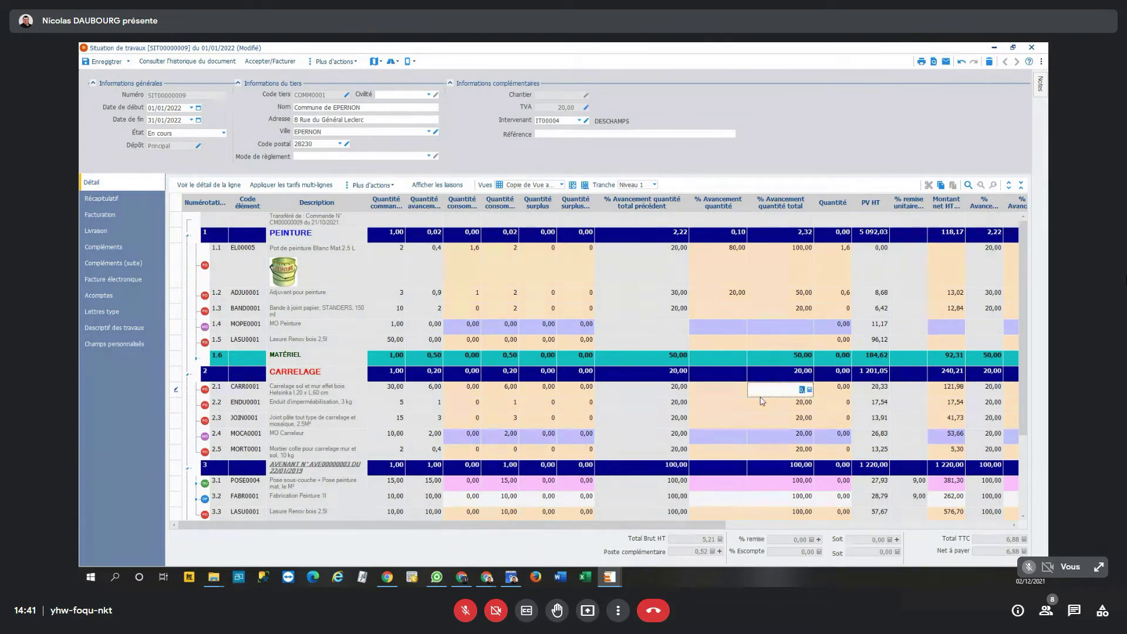
{"action": "key", "text": "Tab"}
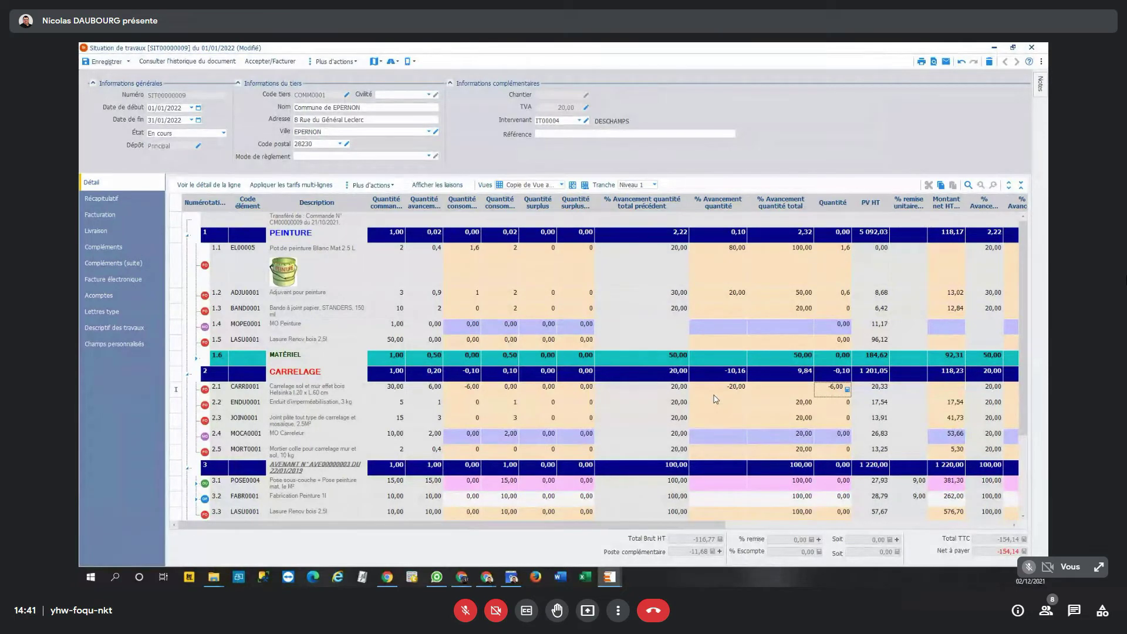
{"action": "key", "text": "shift+Tab"}
{"action": "key", "text": "Delete"}
{"action": "key", "text": "Tab"}
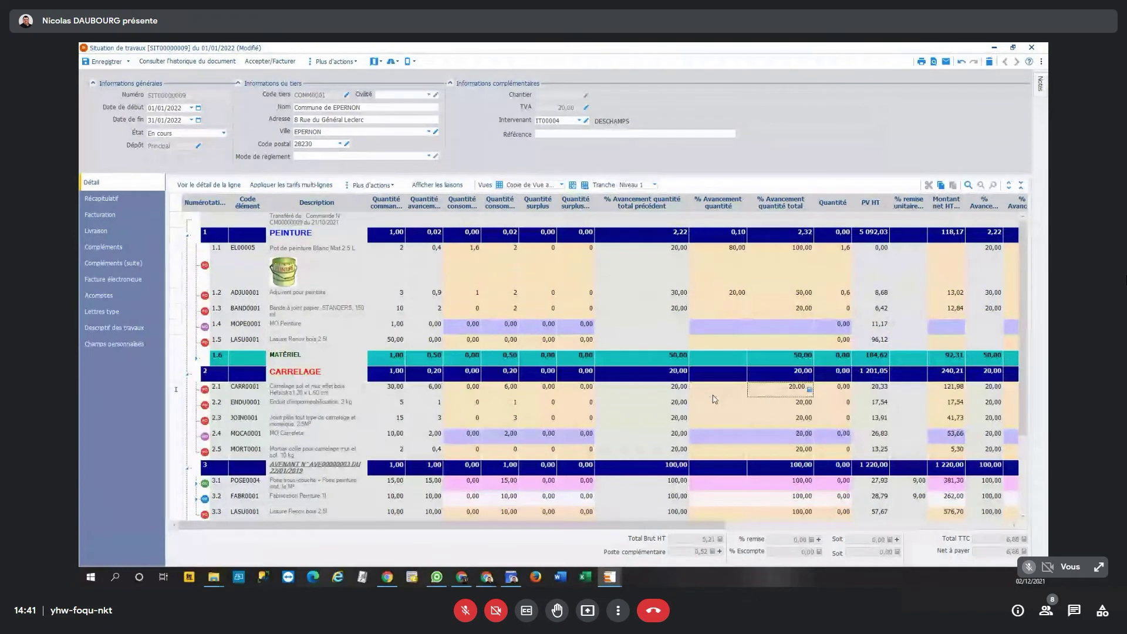
Set the % Avancement quantité total of the CARRELAGE section to 100
{"action": "left_click", "coordinate": [727, 369]}
{"action": "left_click", "coordinate": [773, 371]}
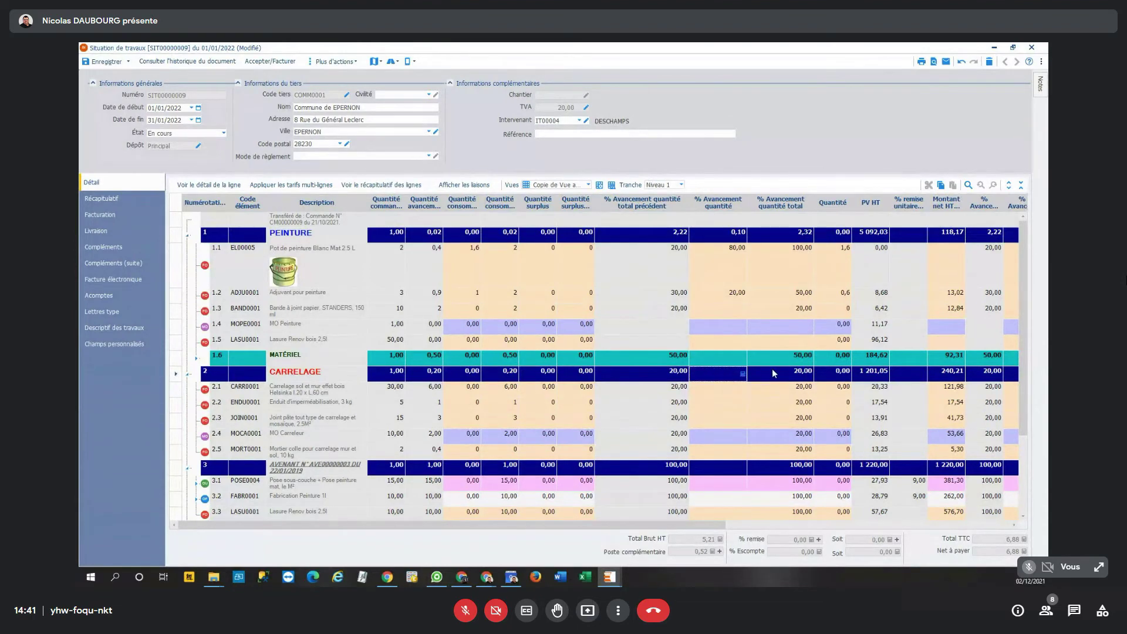
{"action": "type", "text": "100"}
{"action": "key", "text": "Tab"}
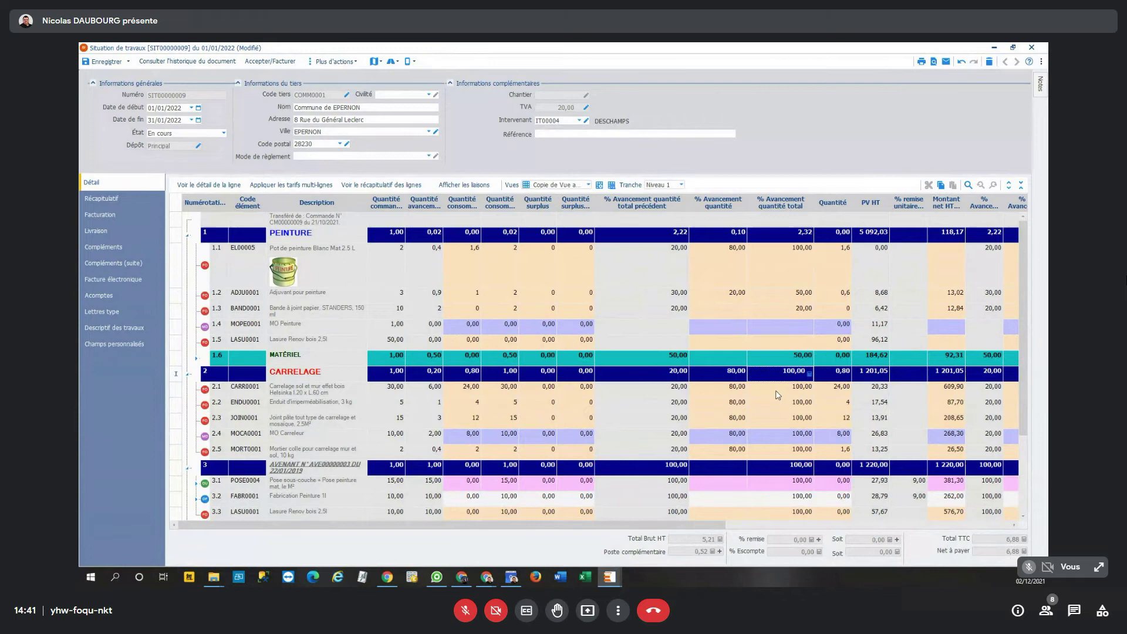
Set the % Avancement quantité of the SOUS TRAITANCE section to 50
{"action": "scroll", "coordinate": [772, 471], "scroll_direction": "down", "scroll_amount": 2}
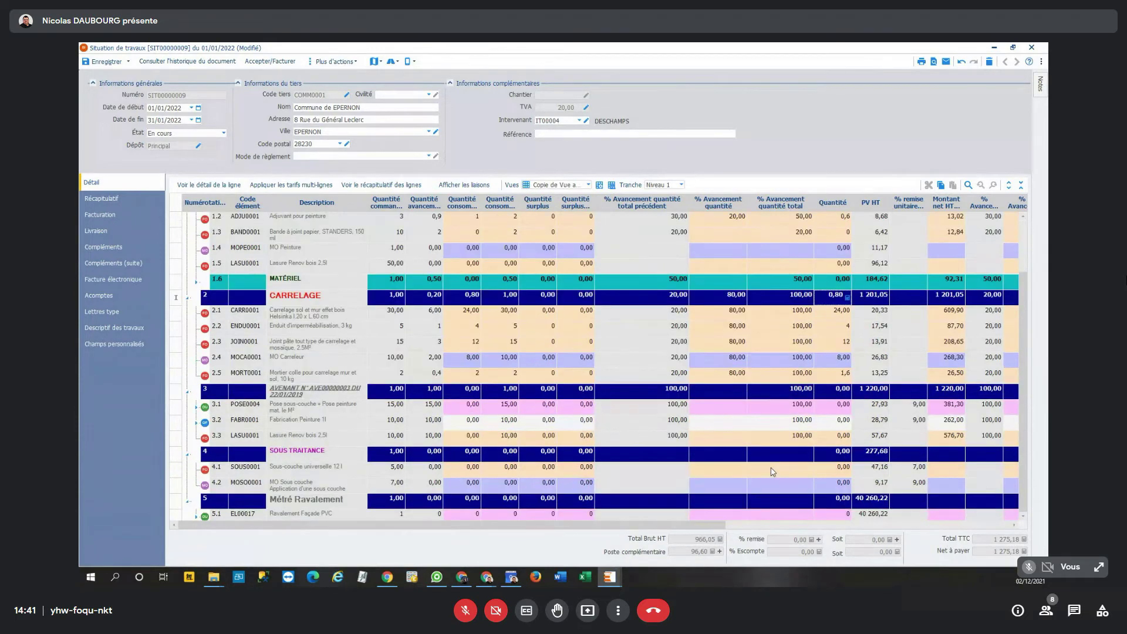
{"action": "scroll", "coordinate": [773, 471], "scroll_direction": "down", "scroll_amount": 1}
{"action": "left_click", "coordinate": [704, 437]}
{"action": "type", "text": "50"}
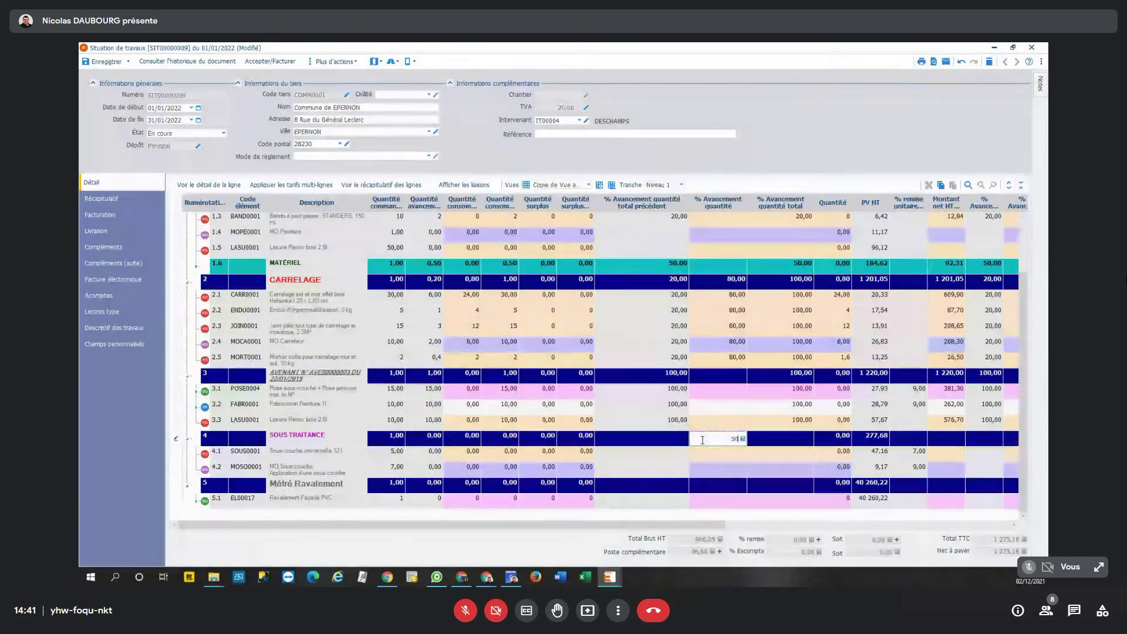
{"action": "key", "text": "Tab"}
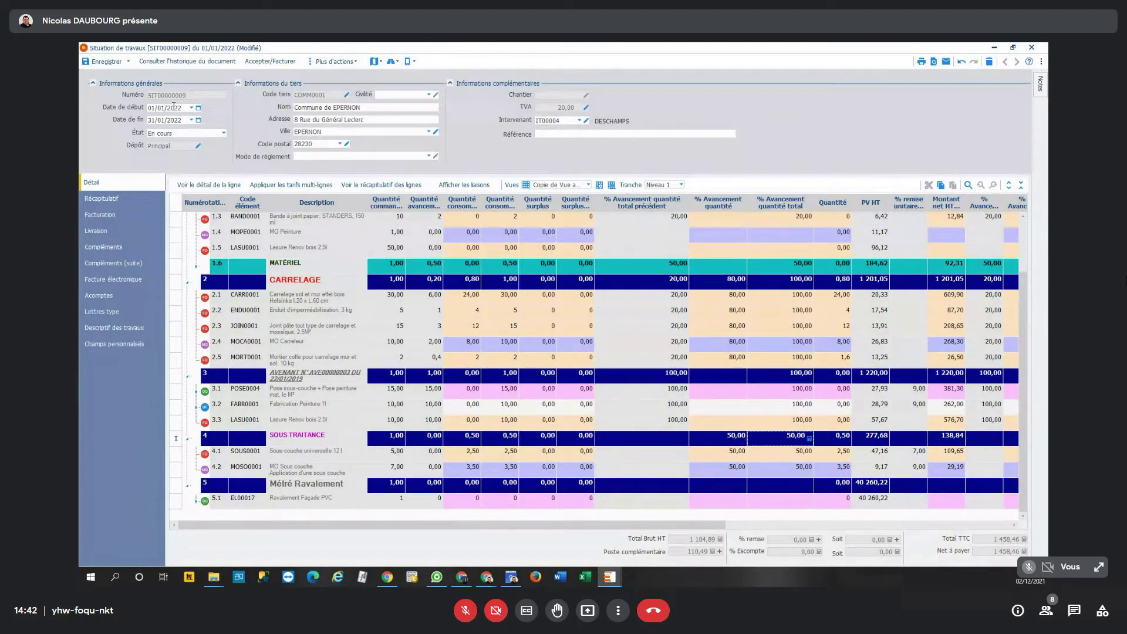
Save the January situation, generating its stock exit note dated 02/12/2021
{"action": "left_click", "coordinate": [104, 61]}
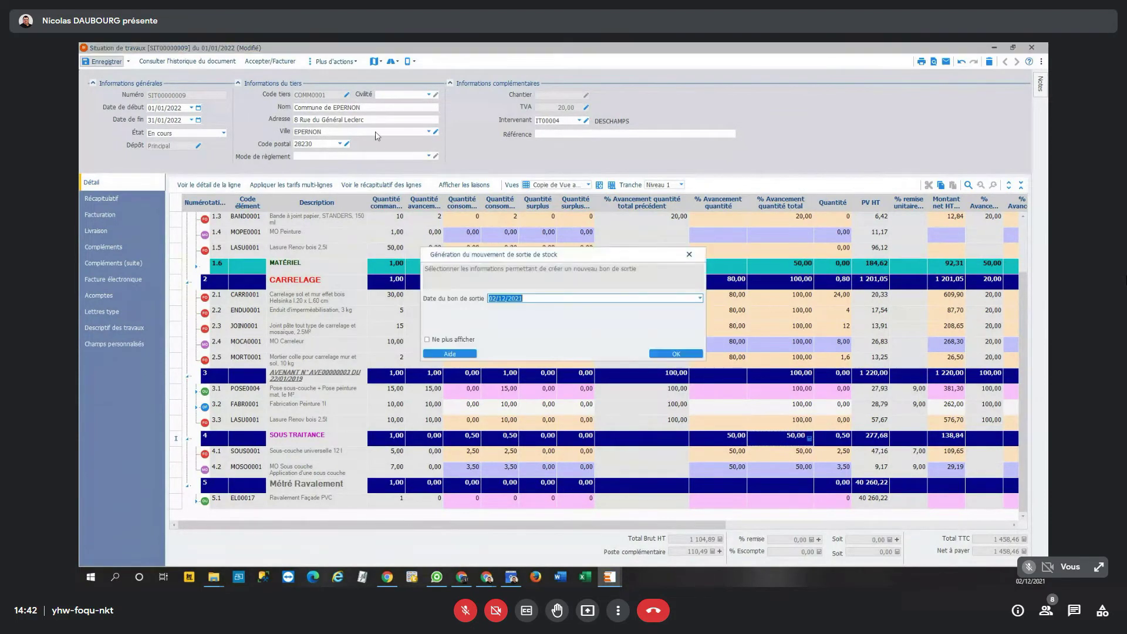
{"action": "left_click", "coordinate": [664, 354]}
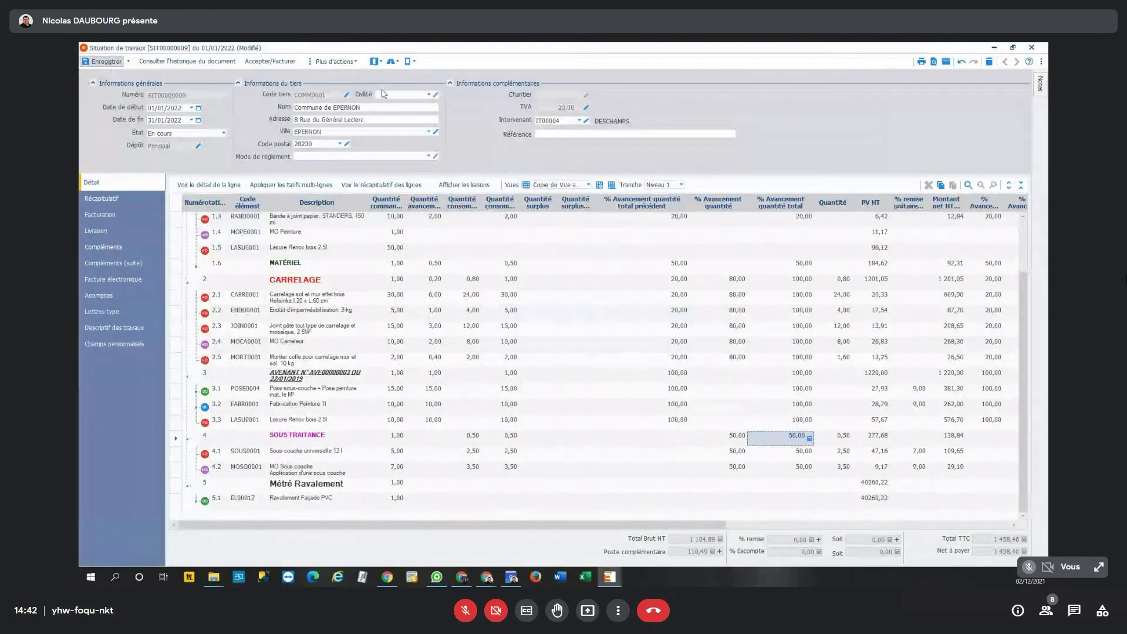
{"action": "key", "text": "ctrl+s"}
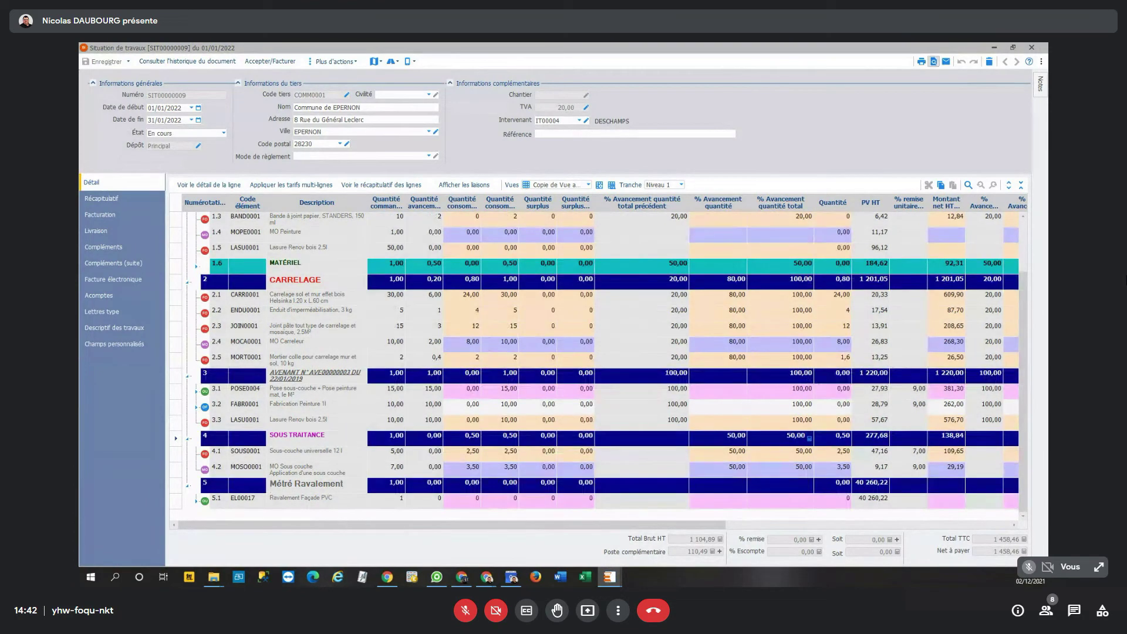
Preview the January situation with the model Situation de travaux quantitatif (Situation précédente) avec recap
{"action": "left_click_drag", "start_coordinate": [79, 154], "coordinate": [664, 43]}
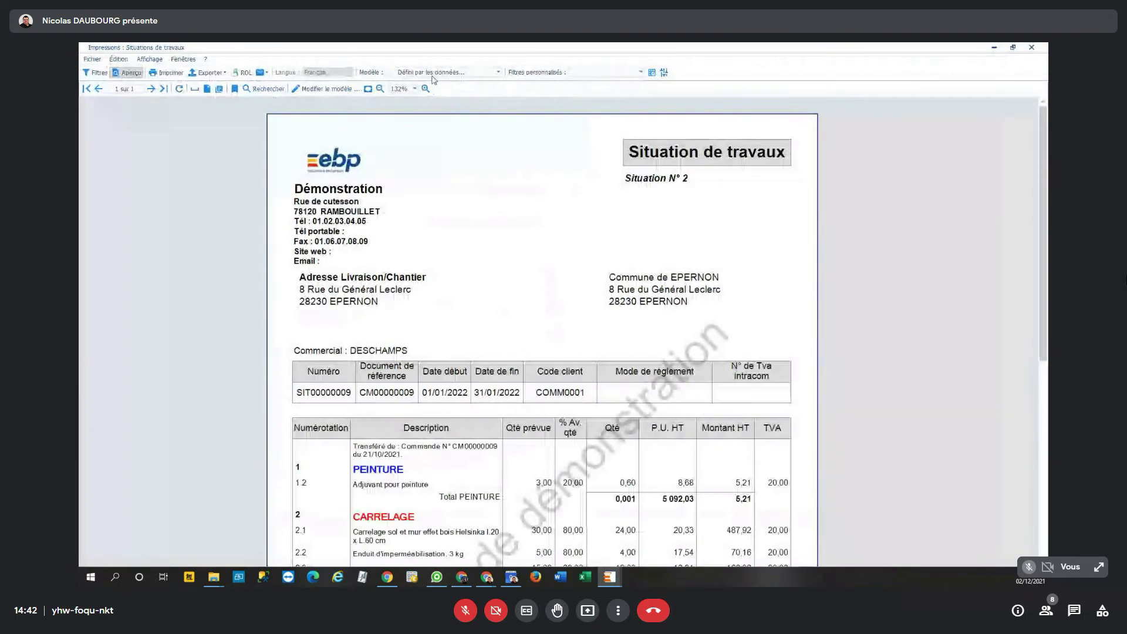
{"action": "left_click", "coordinate": [448, 72]}
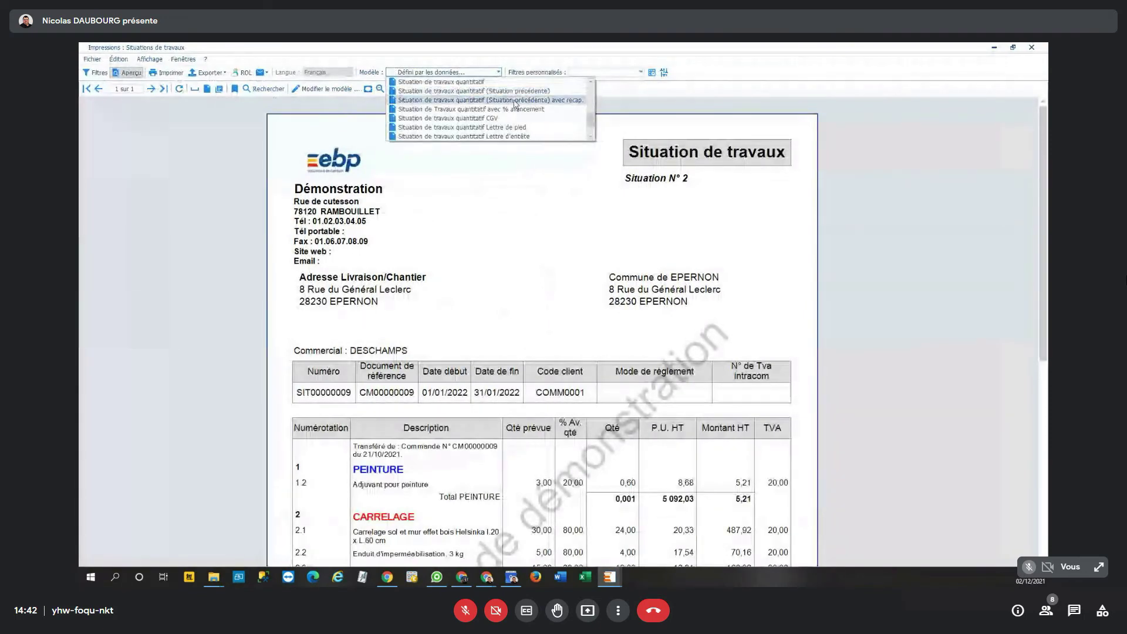
{"action": "left_click", "coordinate": [515, 102]}
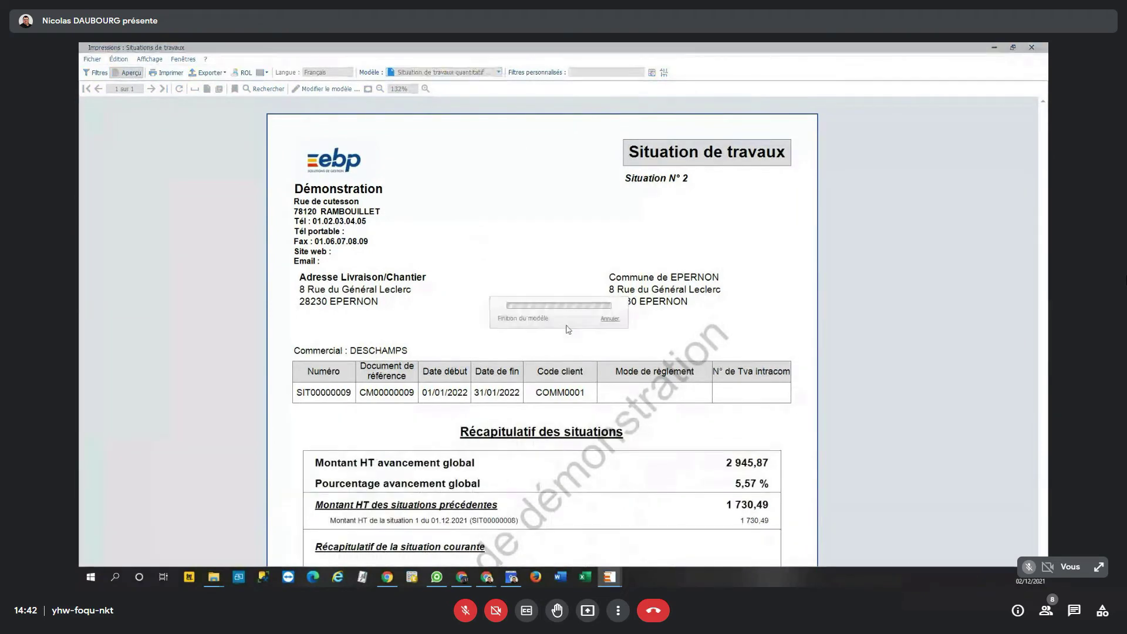
Examine the situation recap, progress lines and totals throughout the two-page preview, and return to the customer order
{"action": "scroll", "coordinate": [615, 332], "scroll_direction": "down", "scroll_amount": 1}
{"action": "scroll", "coordinate": [614, 332], "scroll_direction": "down", "scroll_amount": 1}
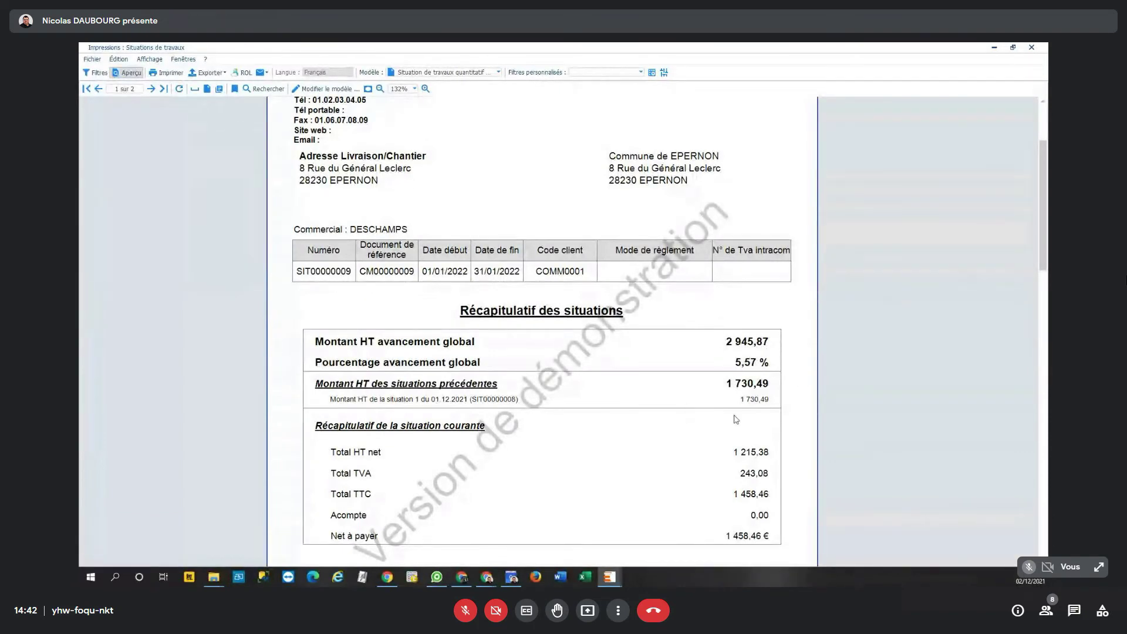
{"action": "scroll", "coordinate": [722, 480], "scroll_direction": "down", "scroll_amount": 6}
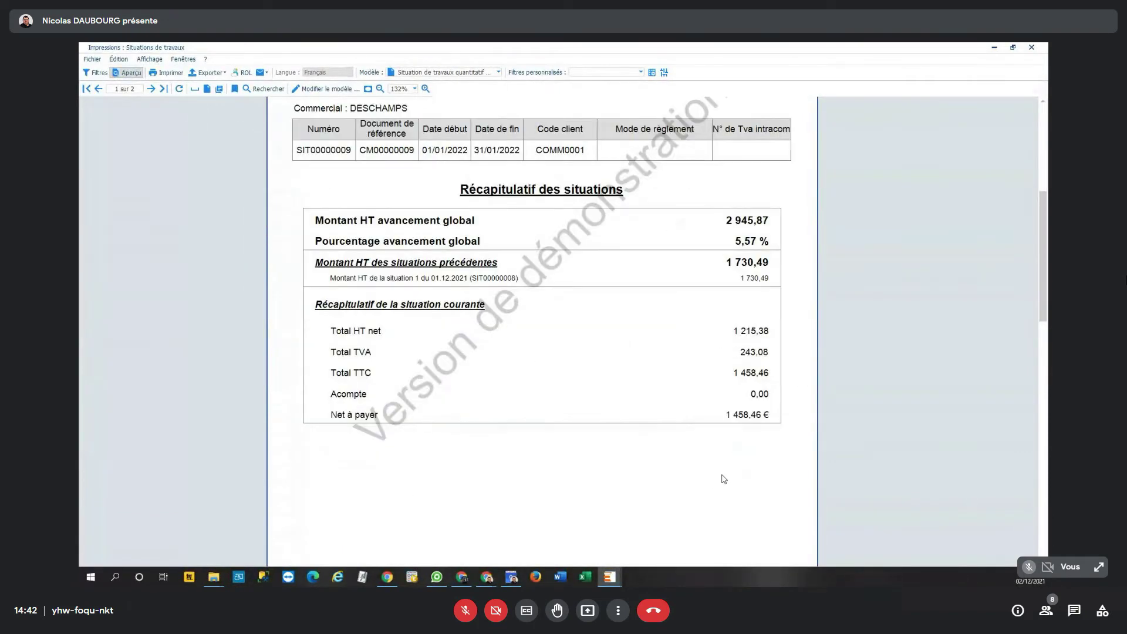
{"action": "scroll", "coordinate": [726, 476], "scroll_direction": "down", "scroll_amount": 3}
{"action": "scroll", "coordinate": [726, 476], "scroll_direction": "down", "scroll_amount": 5}
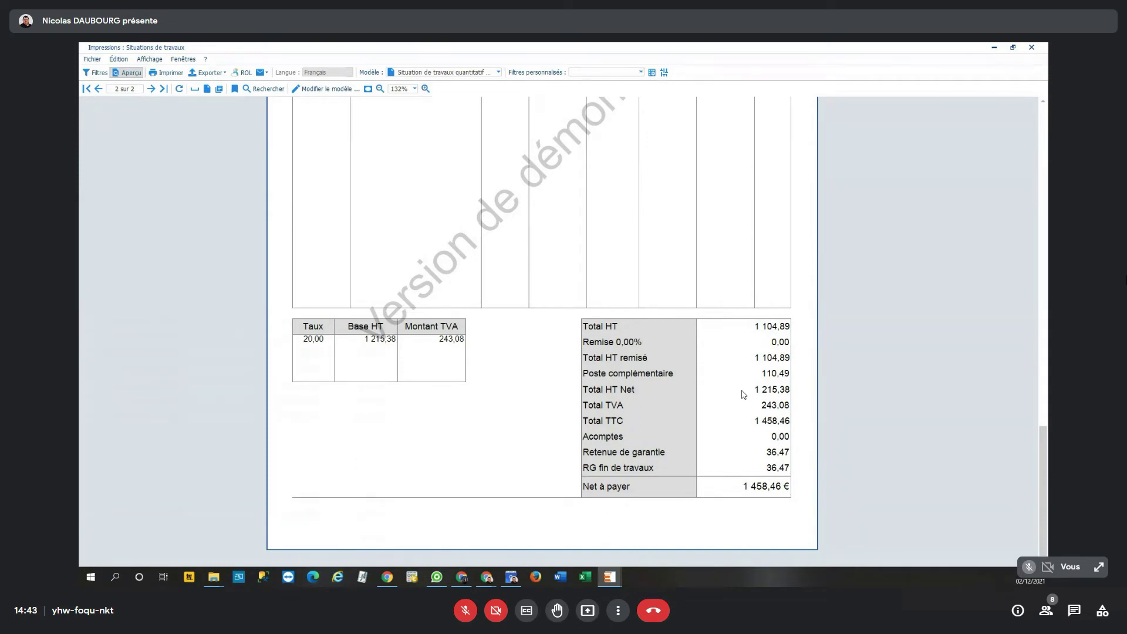
{"action": "scroll", "coordinate": [735, 411], "scroll_direction": "up", "scroll_amount": 4}
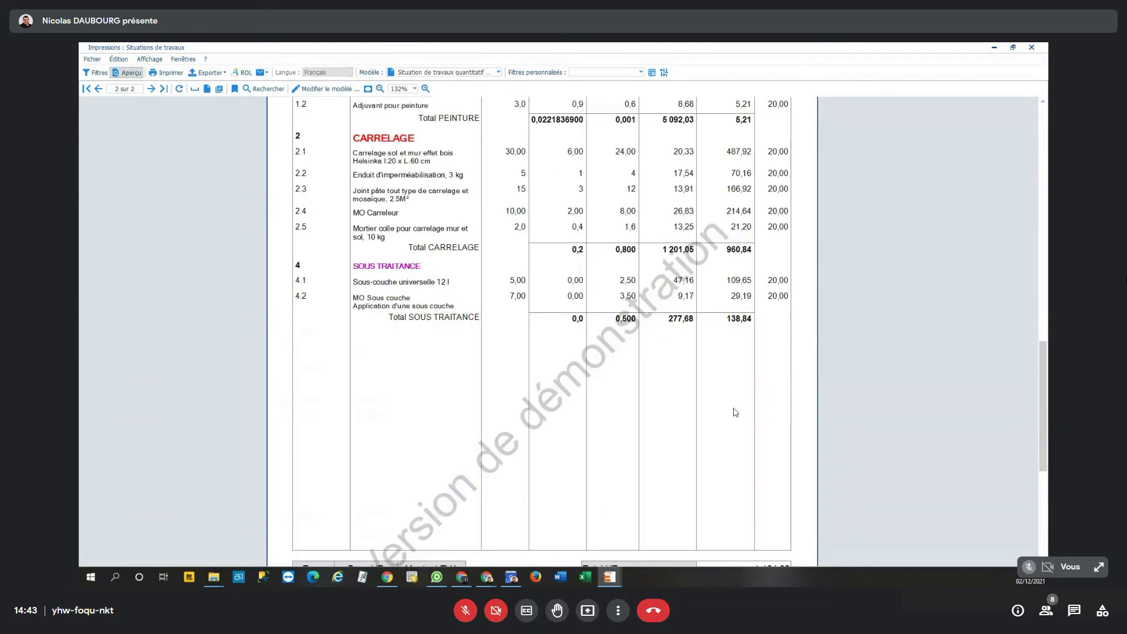
{"action": "scroll", "coordinate": [735, 413], "scroll_direction": "up", "scroll_amount": 10}
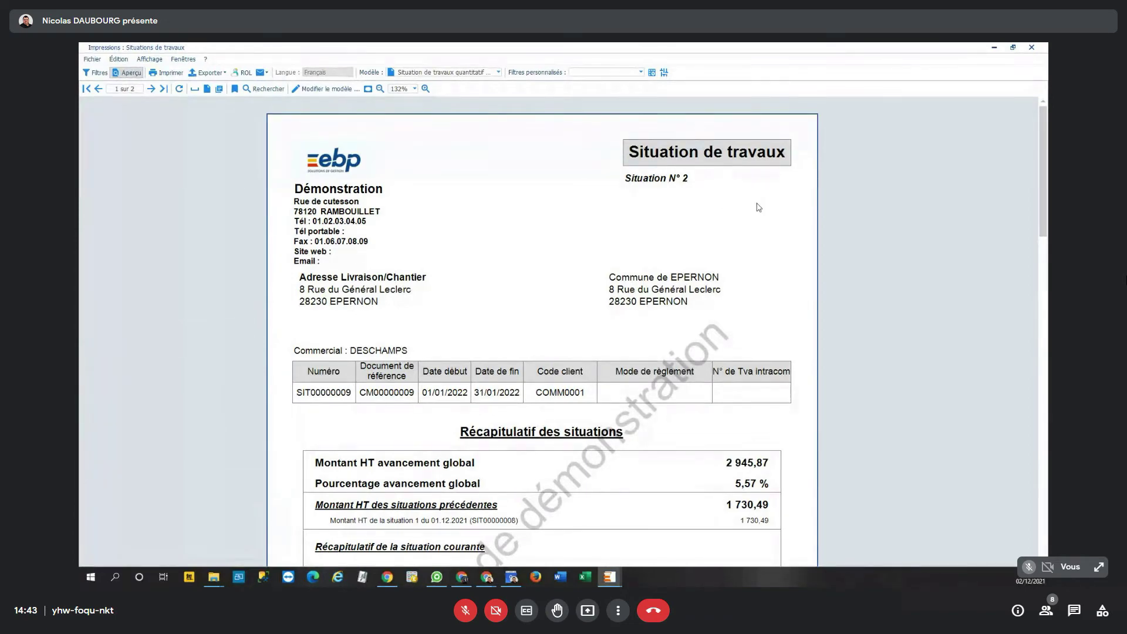
{"action": "left_click", "coordinate": [1032, 48]}
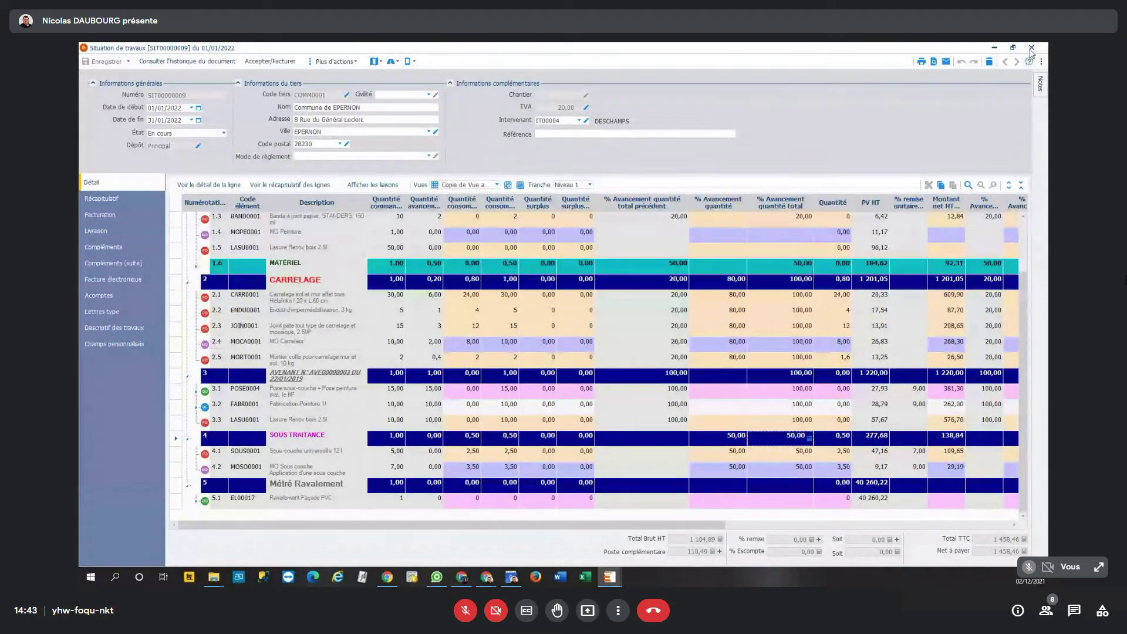
{"action": "left_click", "coordinate": [1031, 48]}
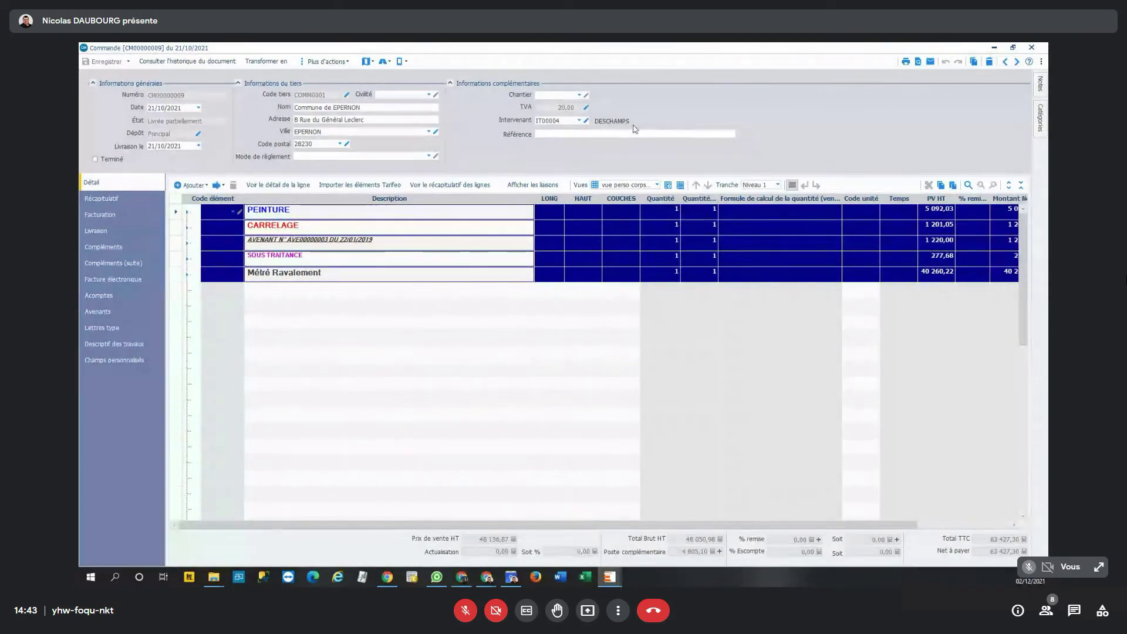
Start a new chantier for the customer order and assign it the Principal depot
{"action": "left_click", "coordinate": [580, 96]}
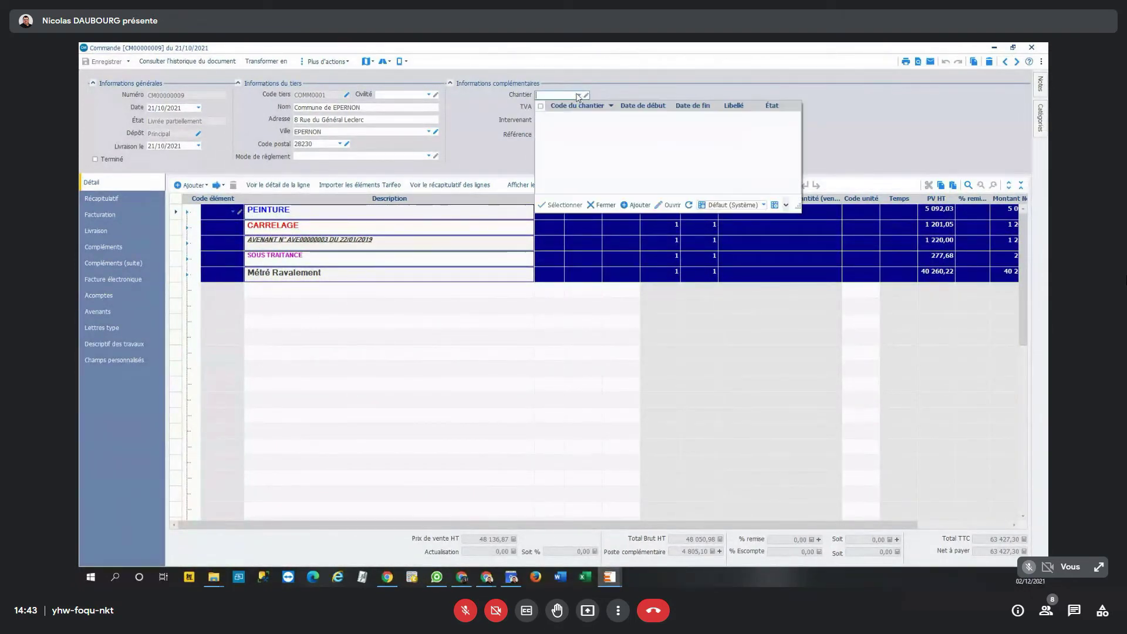
{"action": "left_click", "coordinate": [635, 204]}
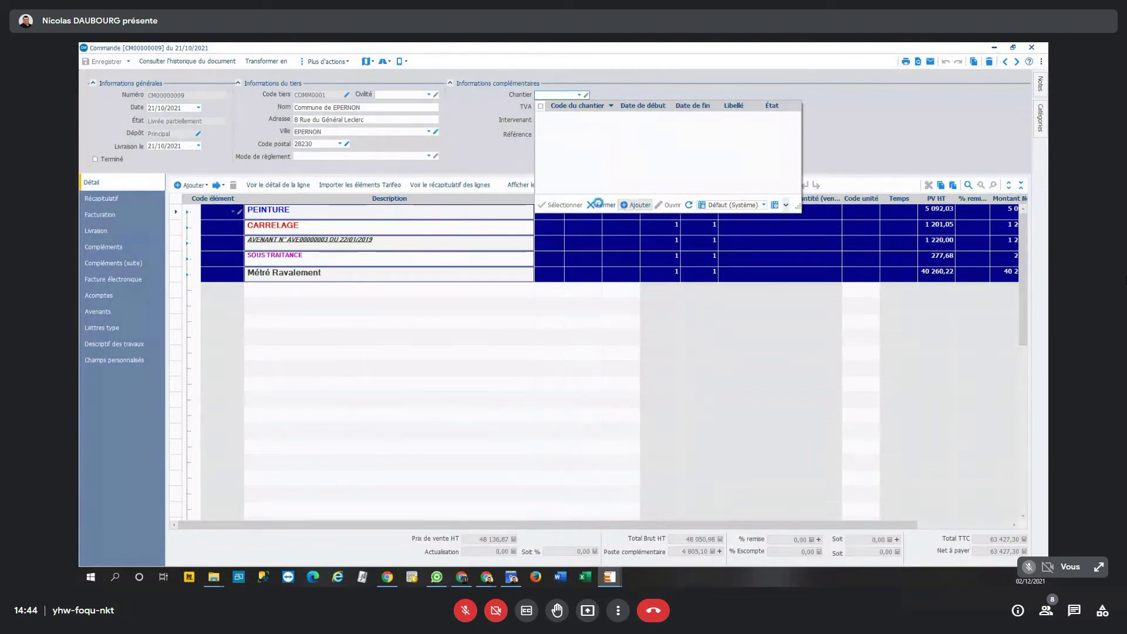
{"action": "left_click", "coordinate": [644, 206]}
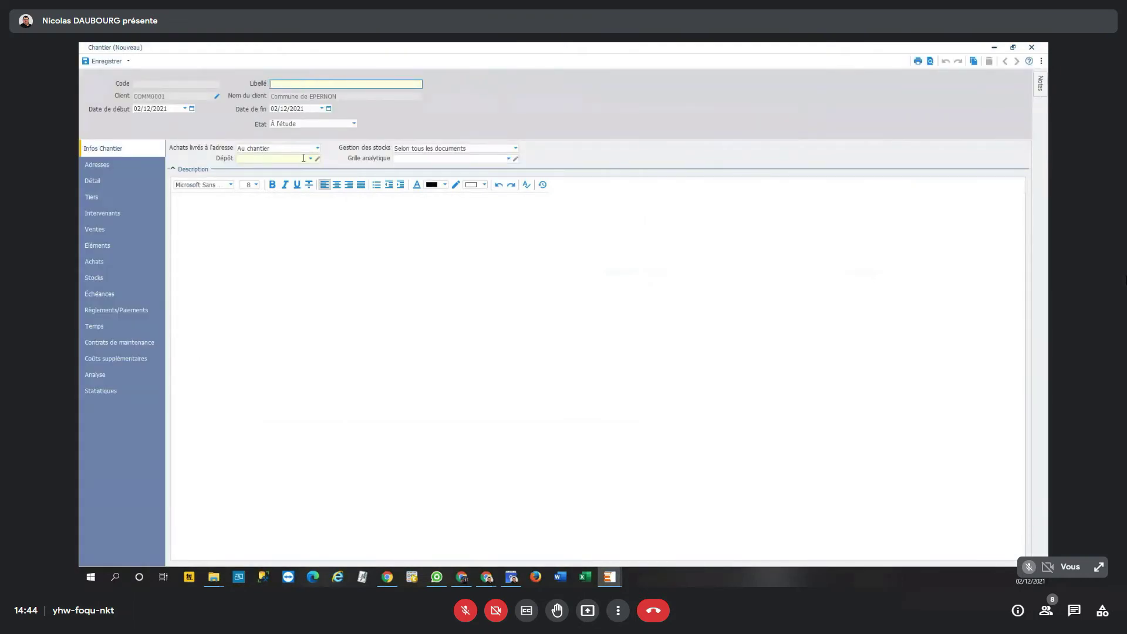
{"action": "left_click", "coordinate": [307, 158]}
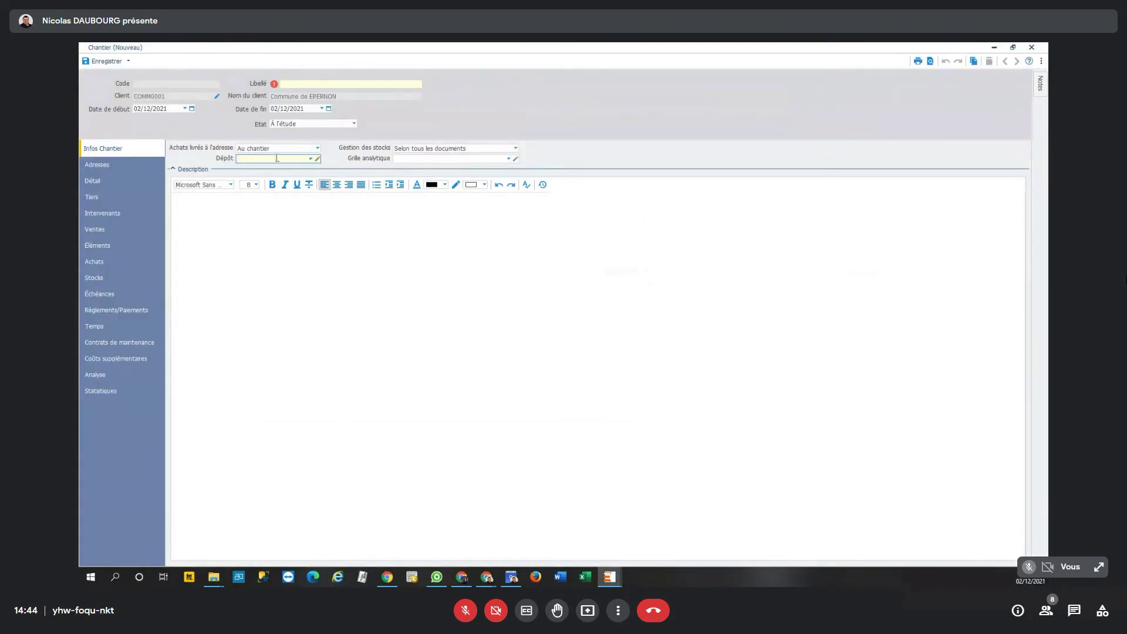
{"action": "left_click", "coordinate": [100, 181]}
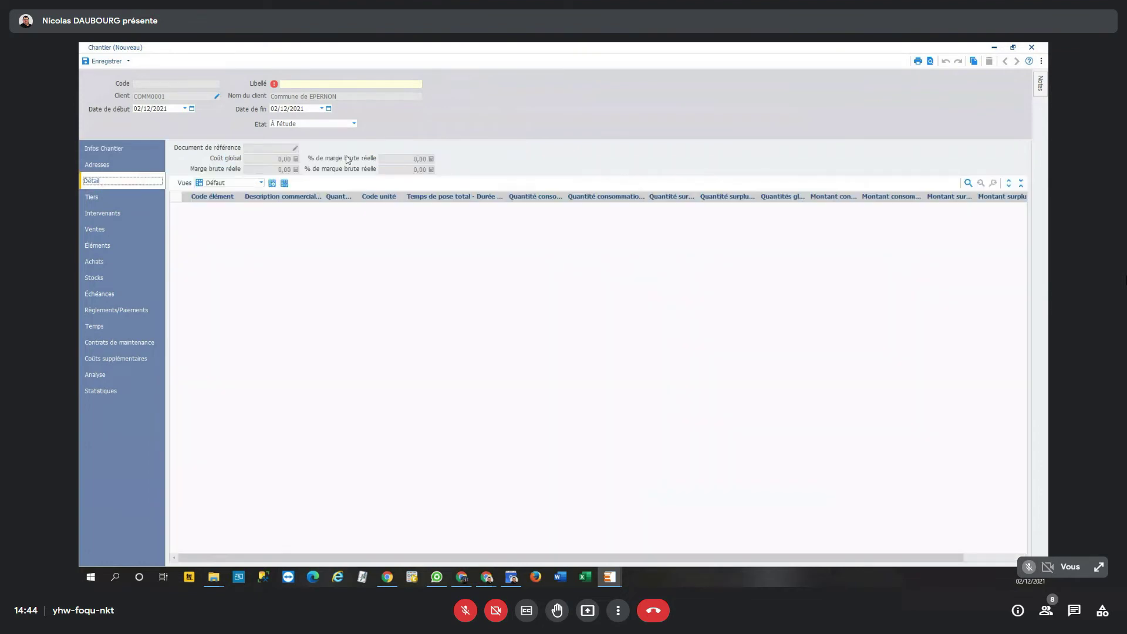
{"action": "left_click", "coordinate": [120, 149]}
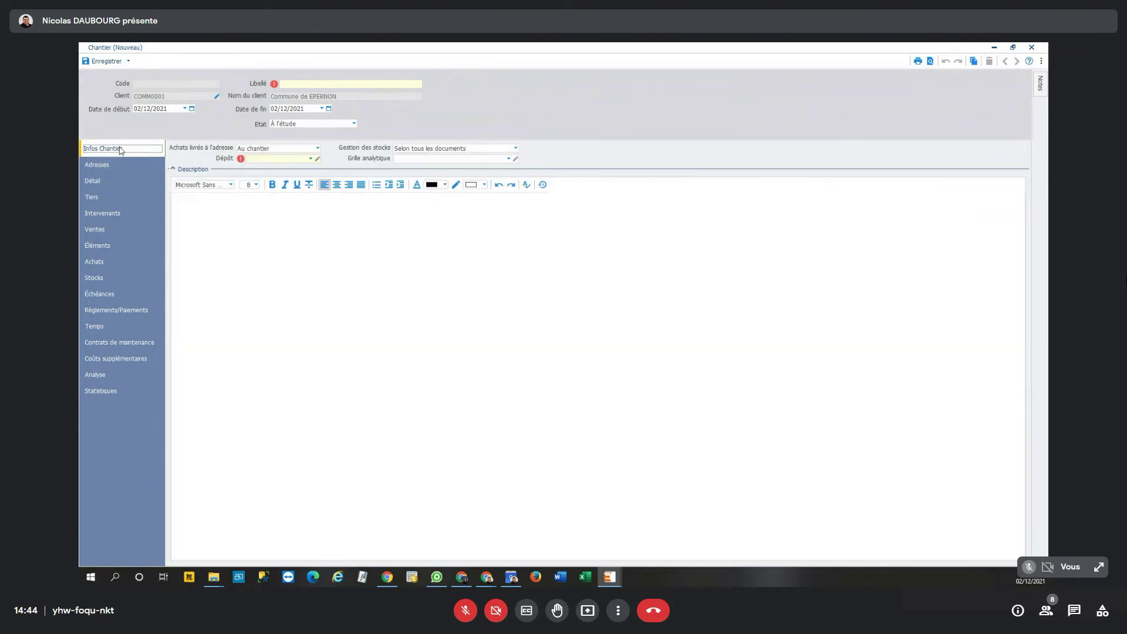
{"action": "left_click", "coordinate": [310, 158]}
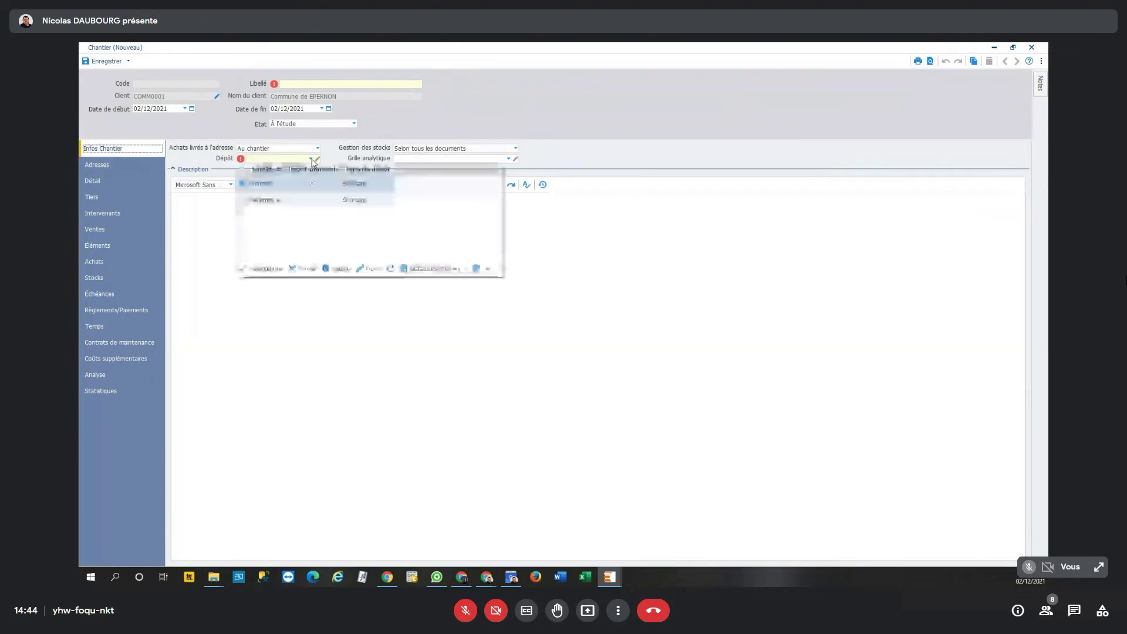
{"action": "left_click", "coordinate": [355, 187]}
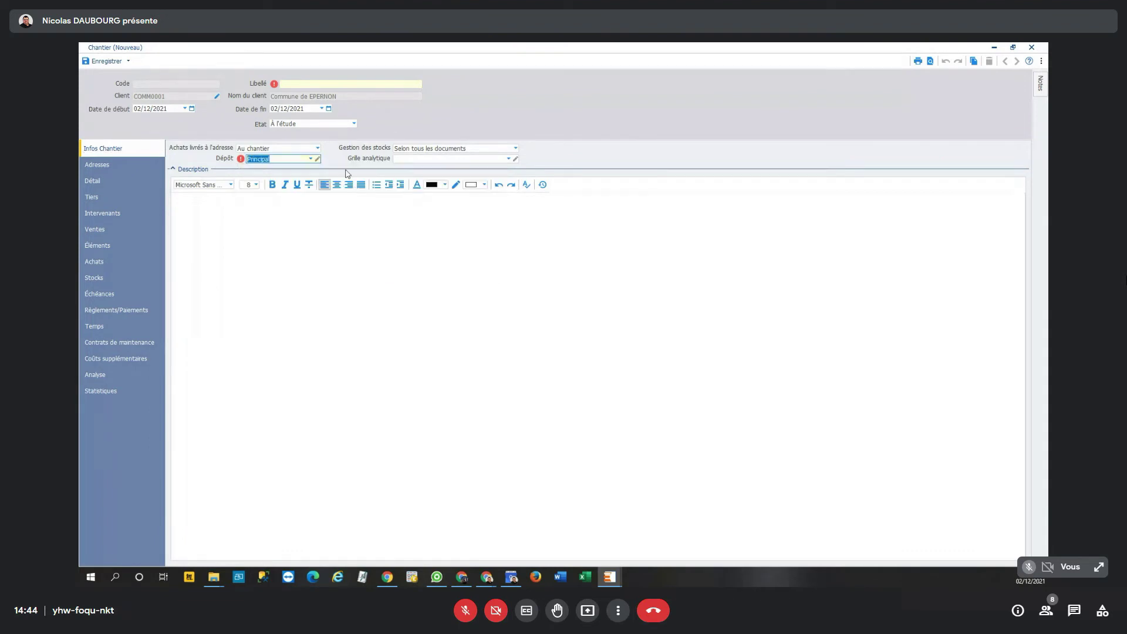
Label the chantier "chantier" followed by the presenter's first name, and save both the chantier and the order linked to it
{"action": "left_click", "coordinate": [354, 83]}
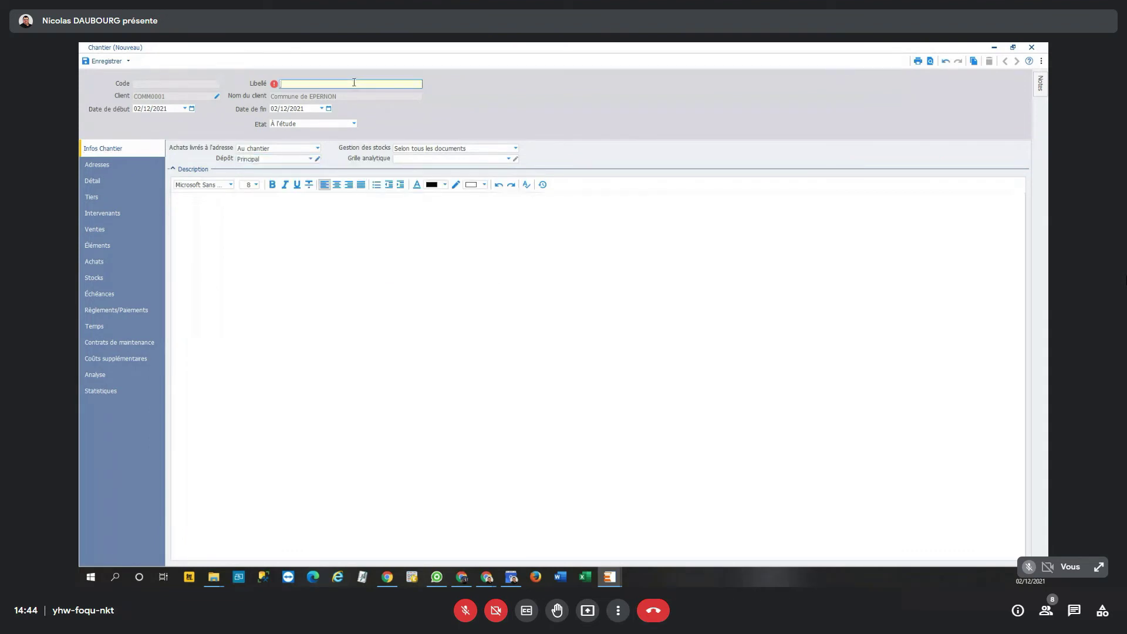
{"action": "type", "text": "chan"}
{"action": "type", "text": "tier nord"}
{"action": "key", "text": "ctrl+shift+Left"}
{"action": "type", "text": "Nico"}
{"action": "key", "text": "ctrl+s"}
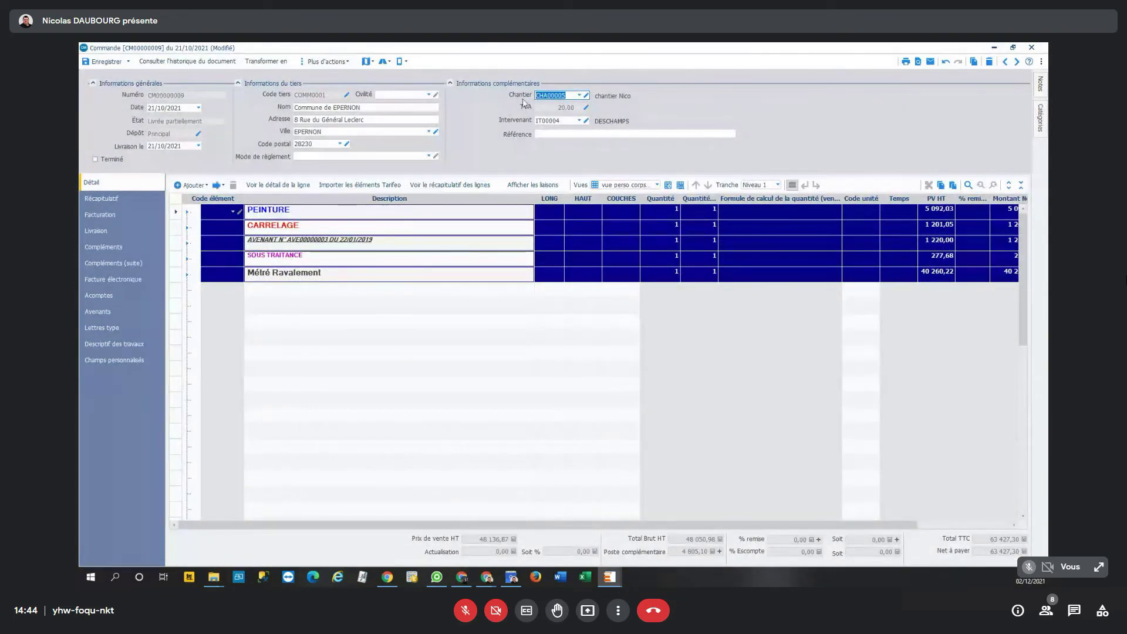
{"action": "left_click", "coordinate": [97, 66]}
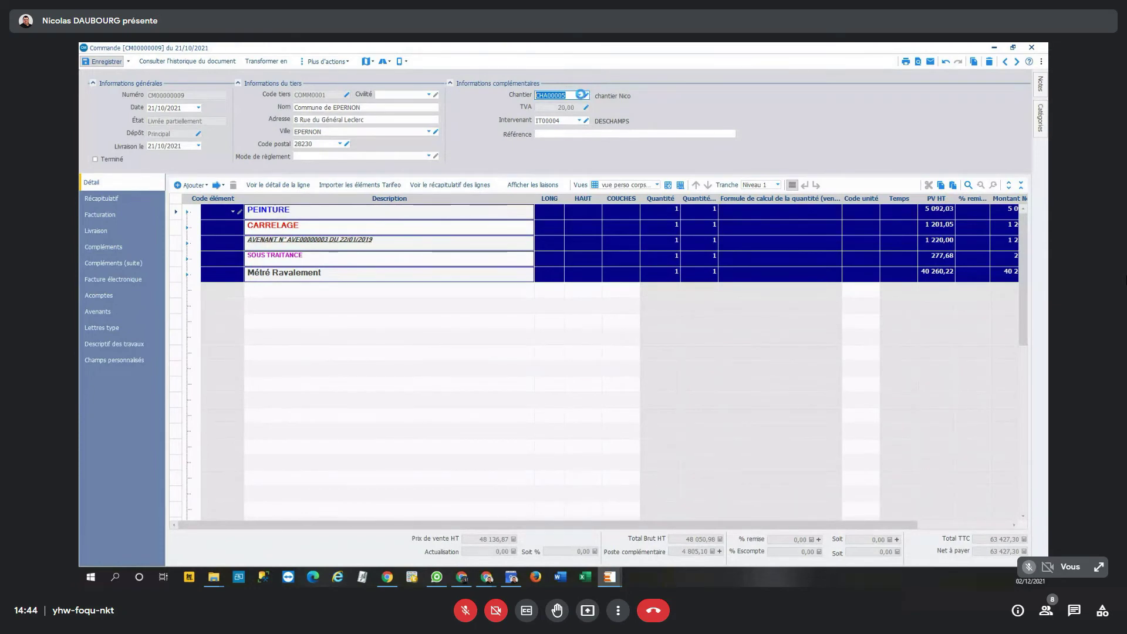
Open the order's linked chantier record and add the existing contact to its Contacts divers
{"action": "left_click", "coordinate": [584, 95]}
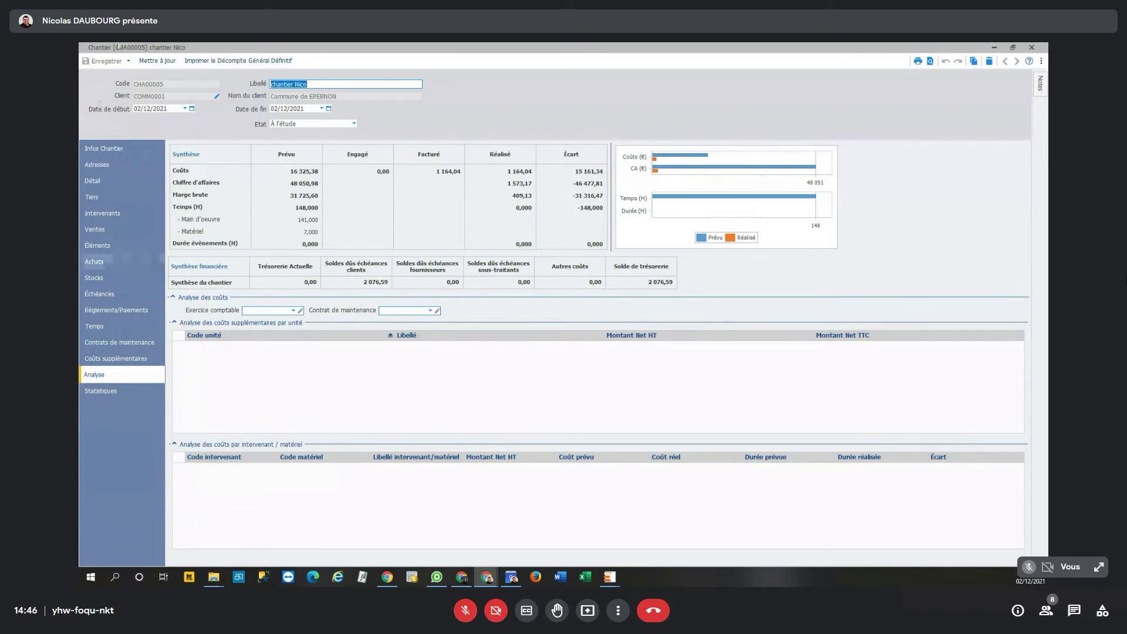
{"action": "left_click", "coordinate": [106, 210]}
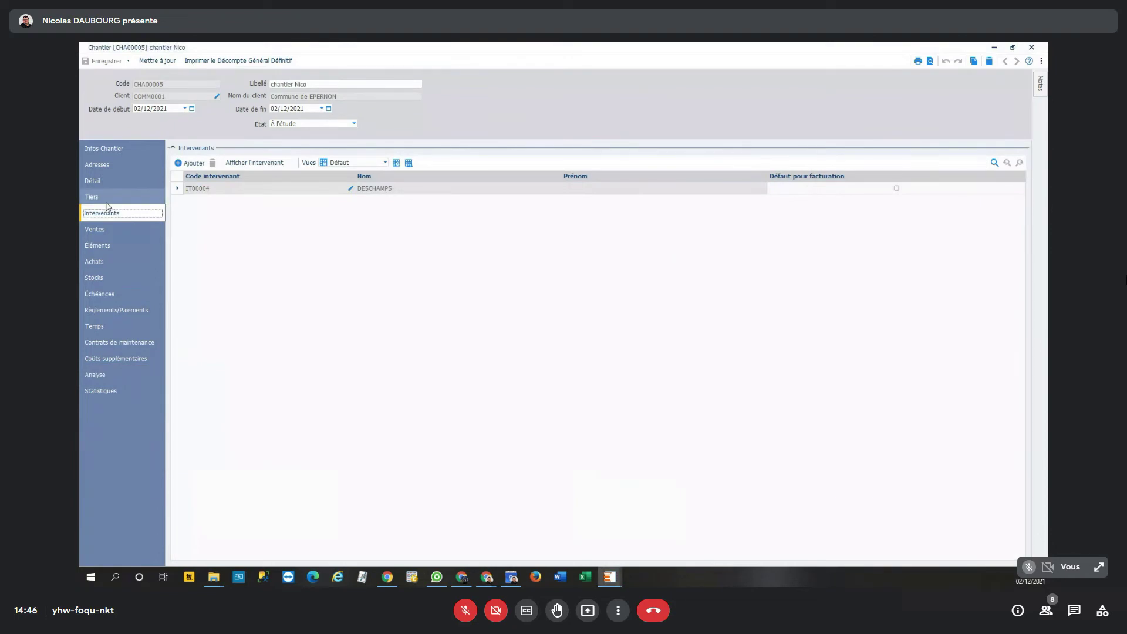
{"action": "left_click", "coordinate": [104, 194]}
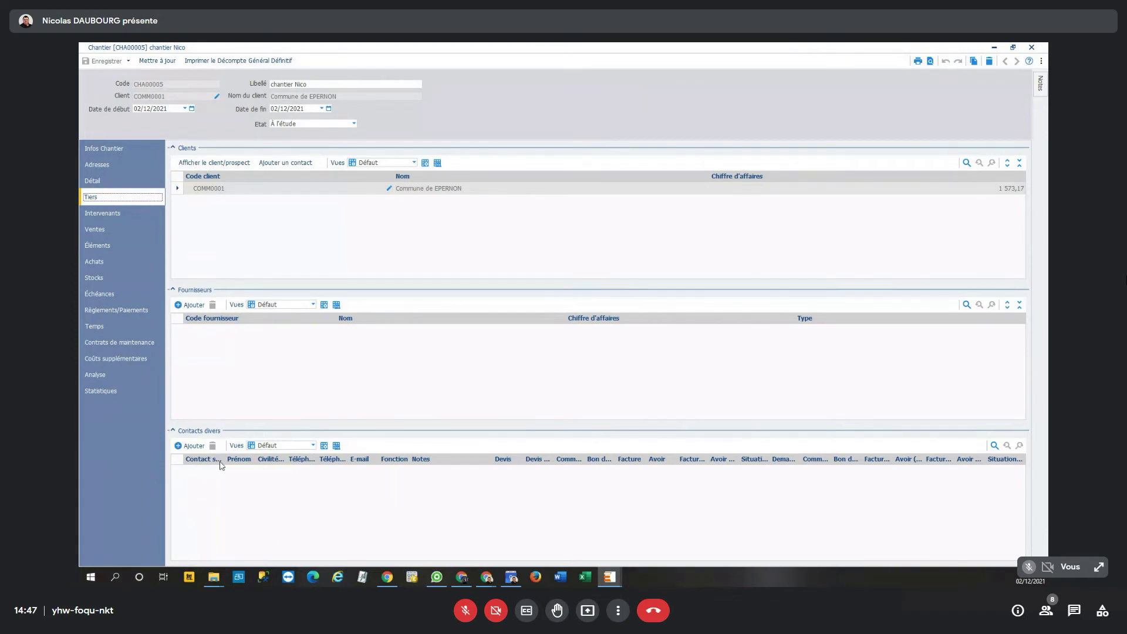
{"action": "left_click", "coordinate": [190, 446]}
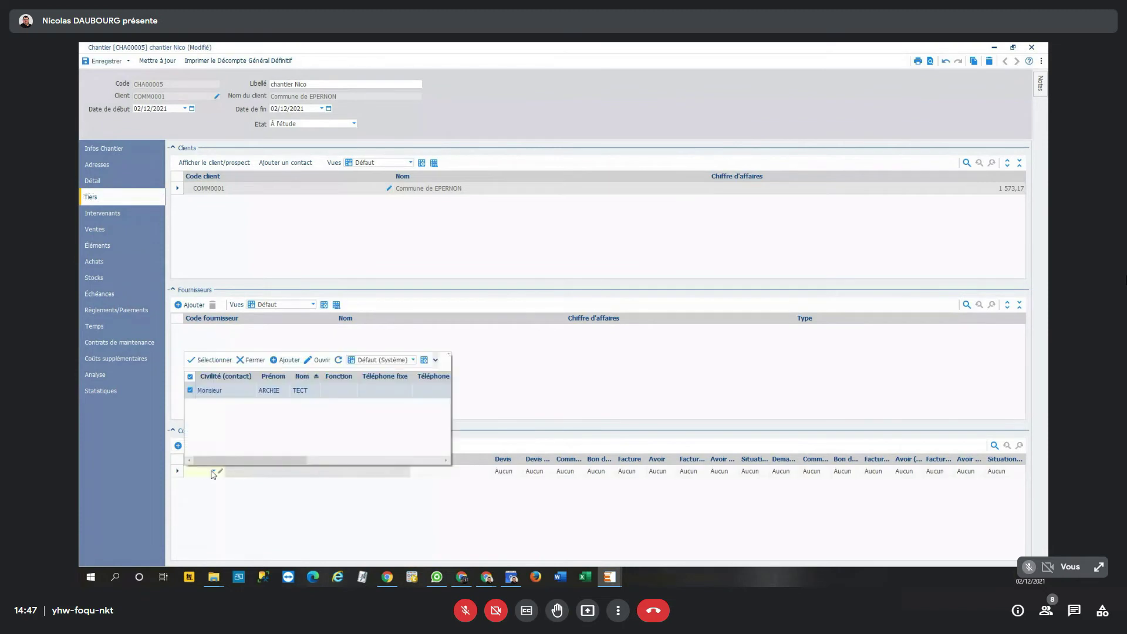
{"action": "left_click", "coordinate": [310, 393]}
{"action": "double_click", "coordinate": [310, 393]}
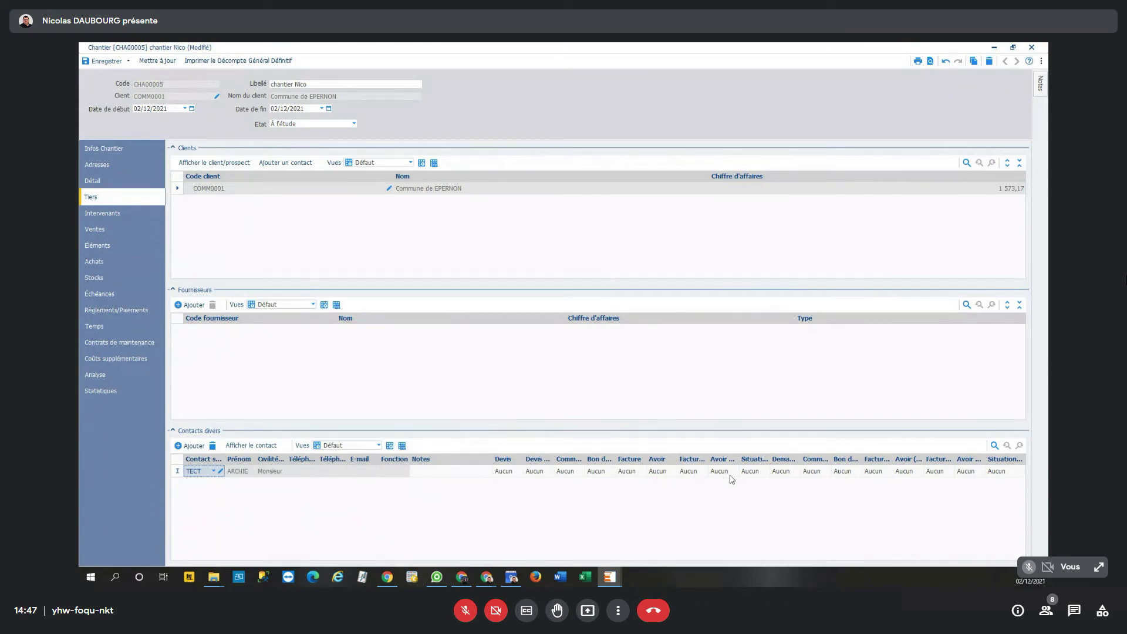
Set the contact's sending mode to E-mail CC for situations and to an e-mail option for the order column after "Dema…"
{"action": "left_click", "coordinate": [754, 473]}
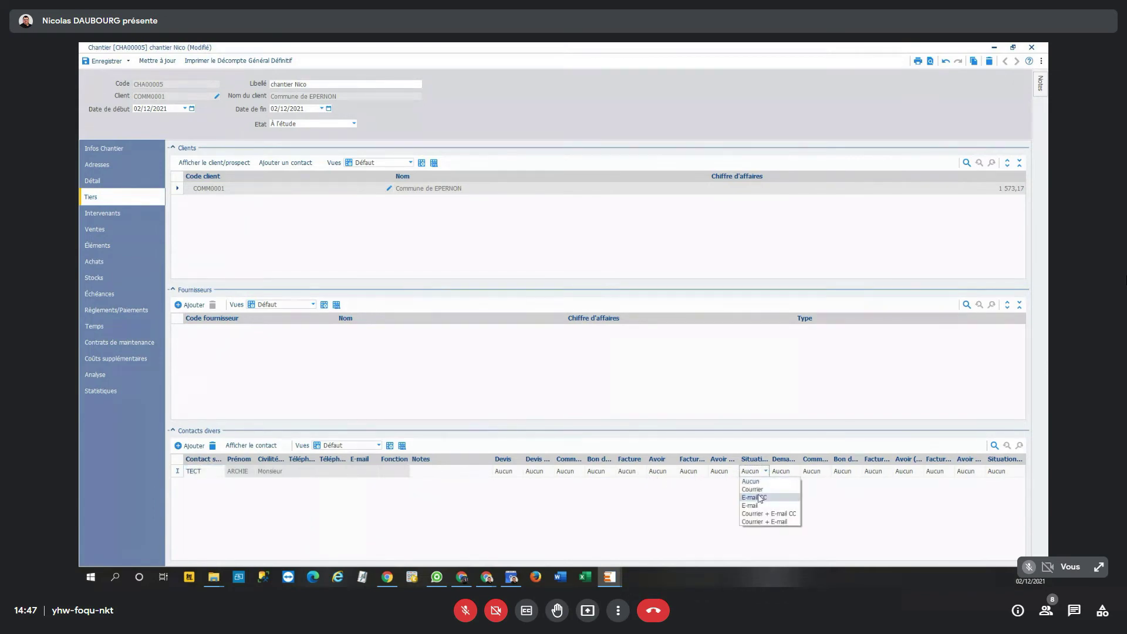
{"action": "left_click", "coordinate": [760, 497]}
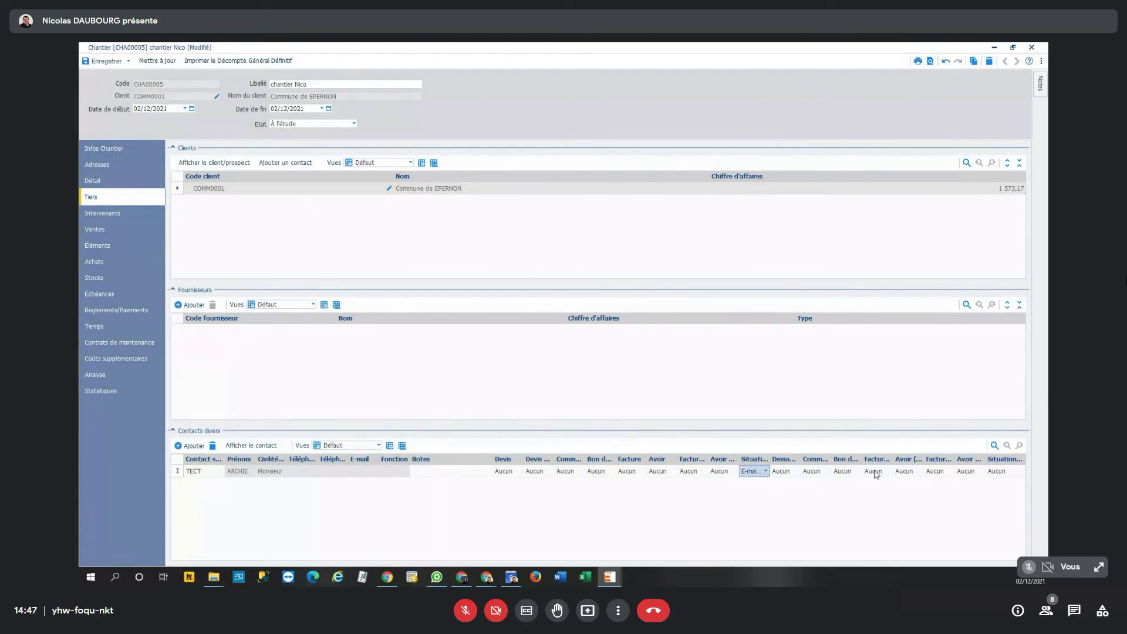
{"action": "left_click", "coordinate": [824, 472]}
{"action": "left_click", "coordinate": [825, 472]}
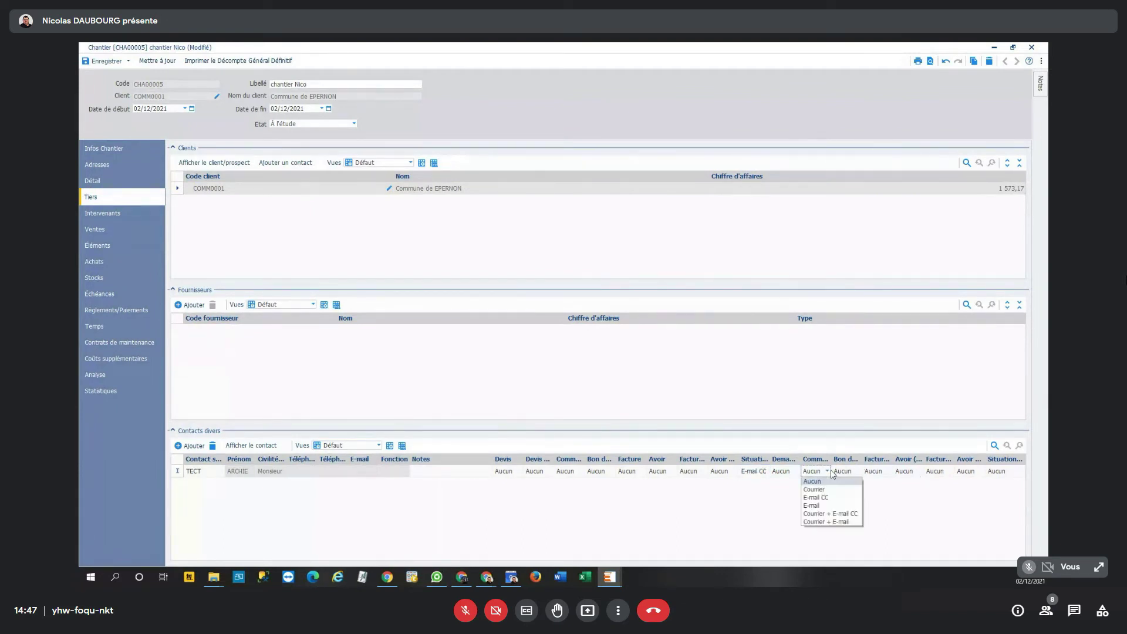
{"action": "left_click", "coordinate": [834, 503]}
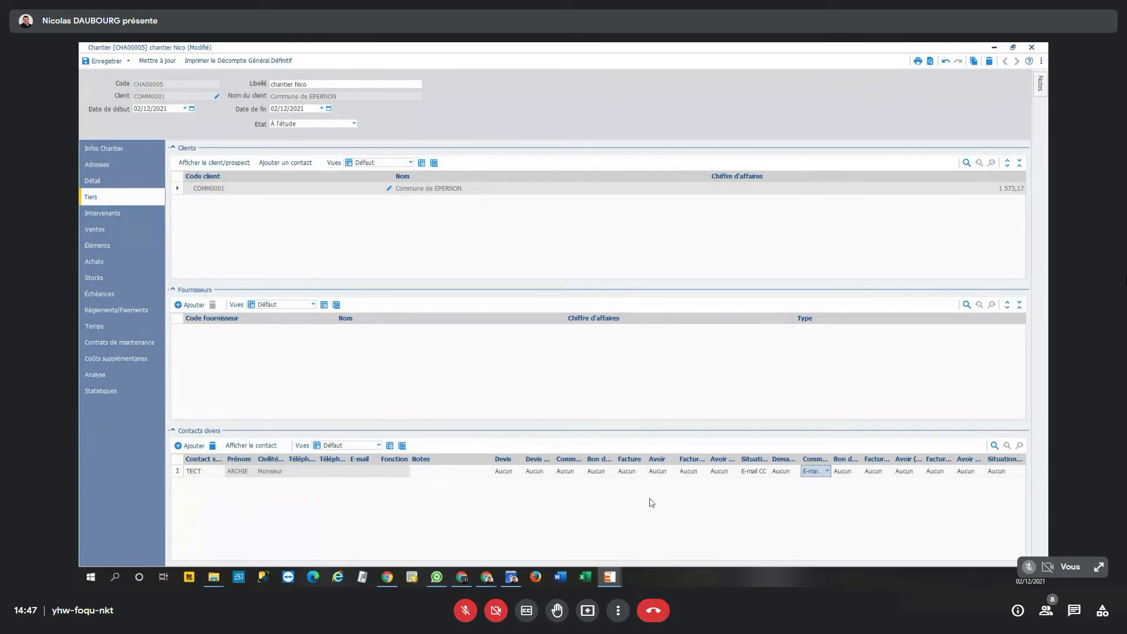
Trace the chantier's validated sales invoice back through its previous situation to the source order and its lines
{"action": "left_click", "coordinate": [99, 230]}
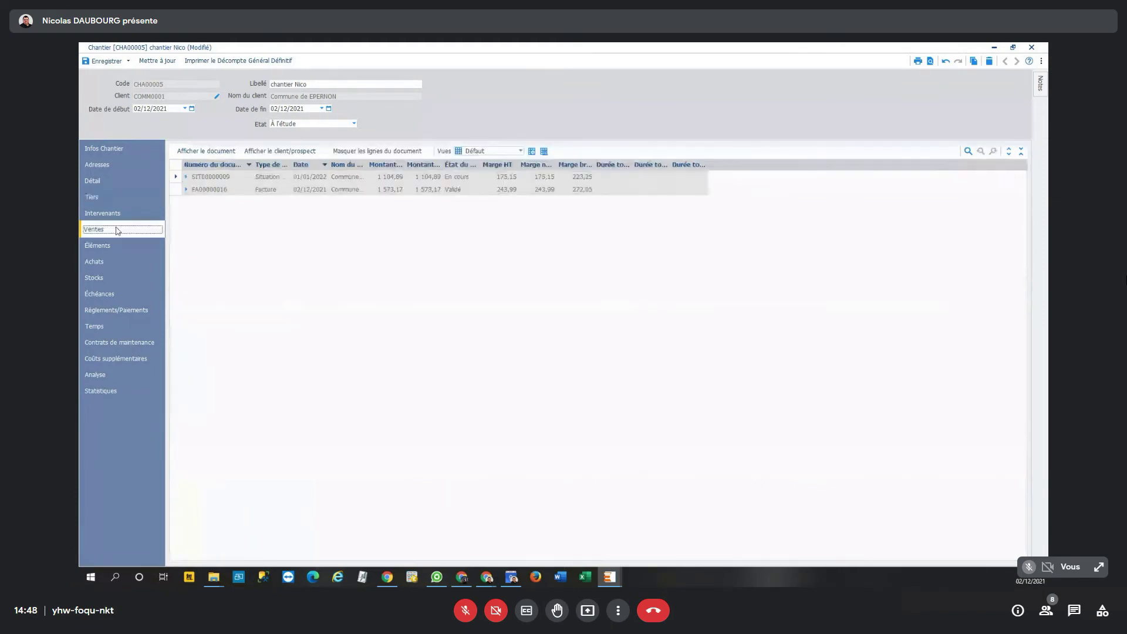
{"action": "left_click", "coordinate": [186, 189]}
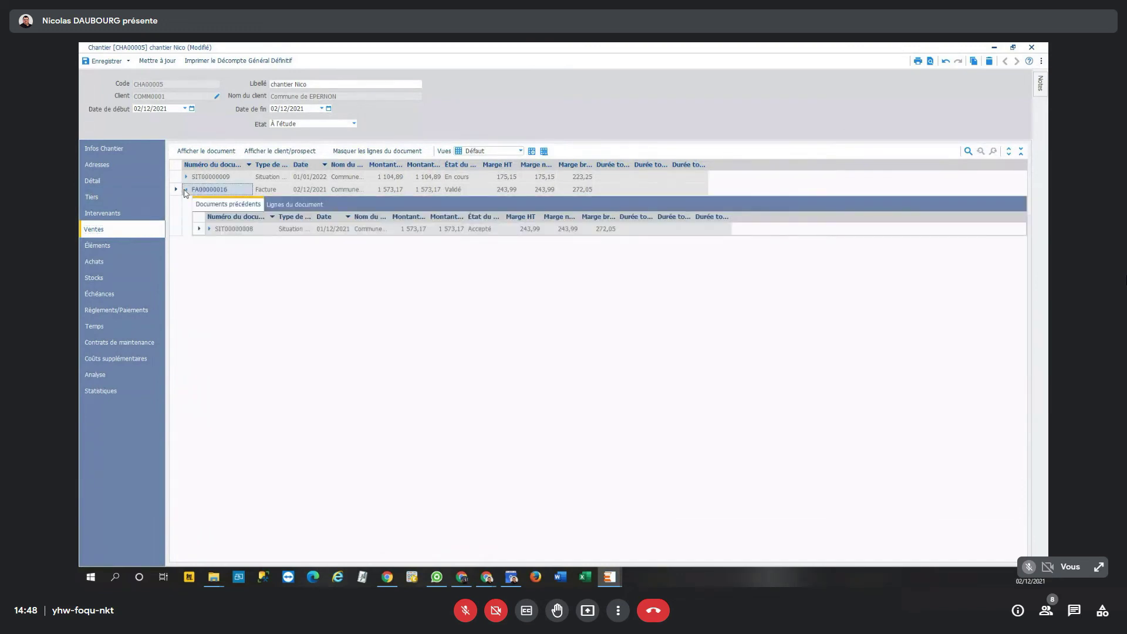
{"action": "left_click", "coordinate": [208, 228]}
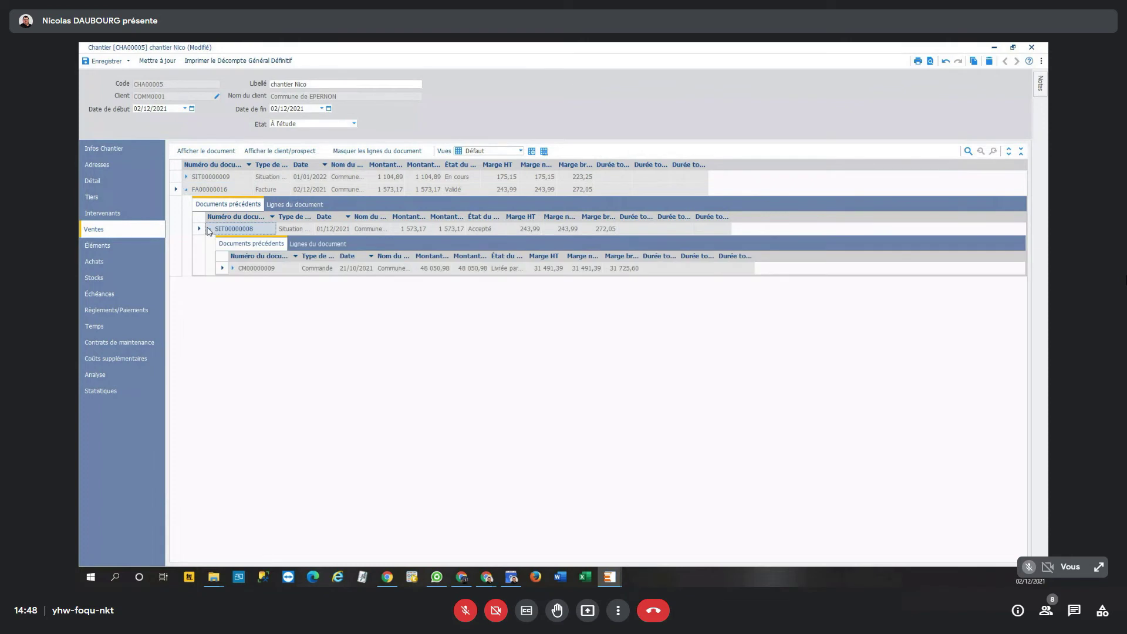
{"action": "left_click", "coordinate": [232, 269]}
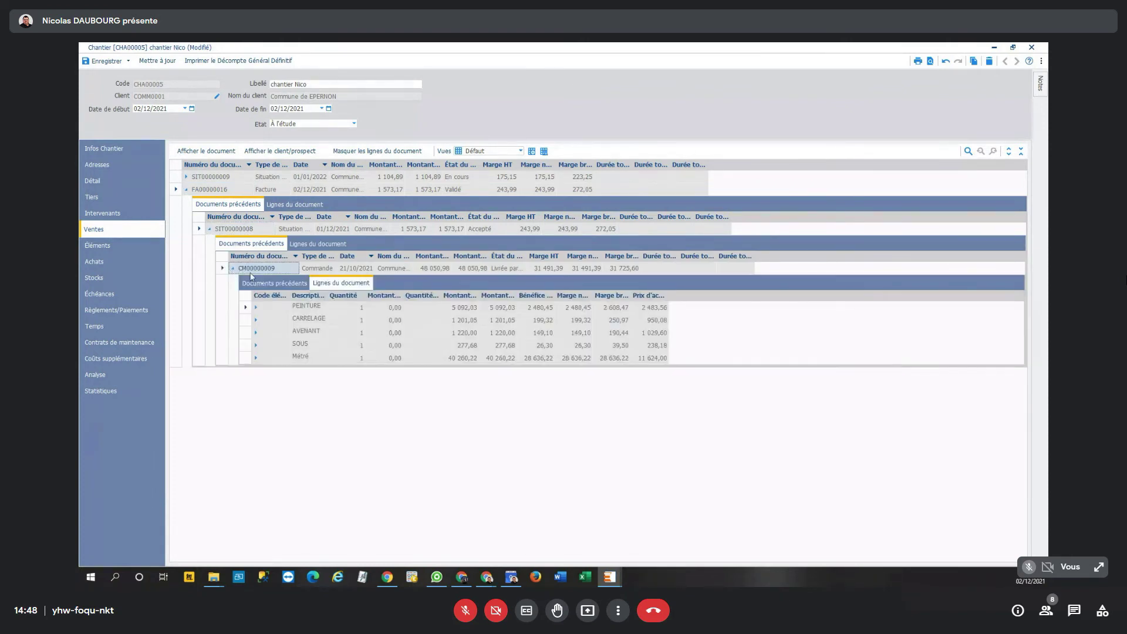
{"action": "left_click", "coordinate": [233, 268]}
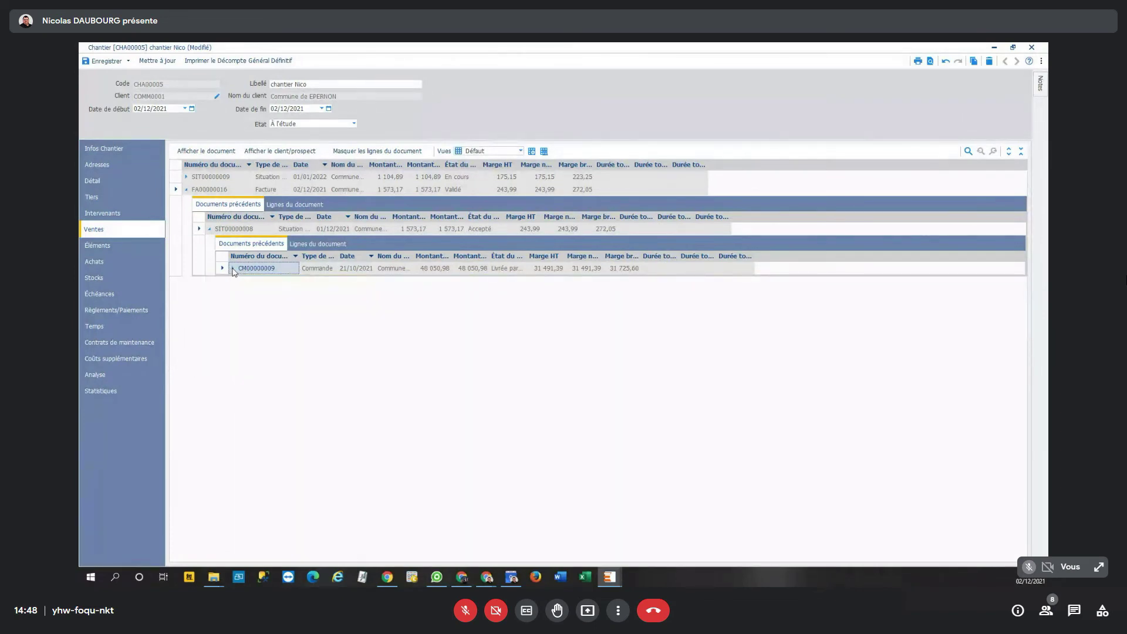
Examine the source order's lines and the chantier's purchases and due dates
{"action": "left_click", "coordinate": [233, 269]}
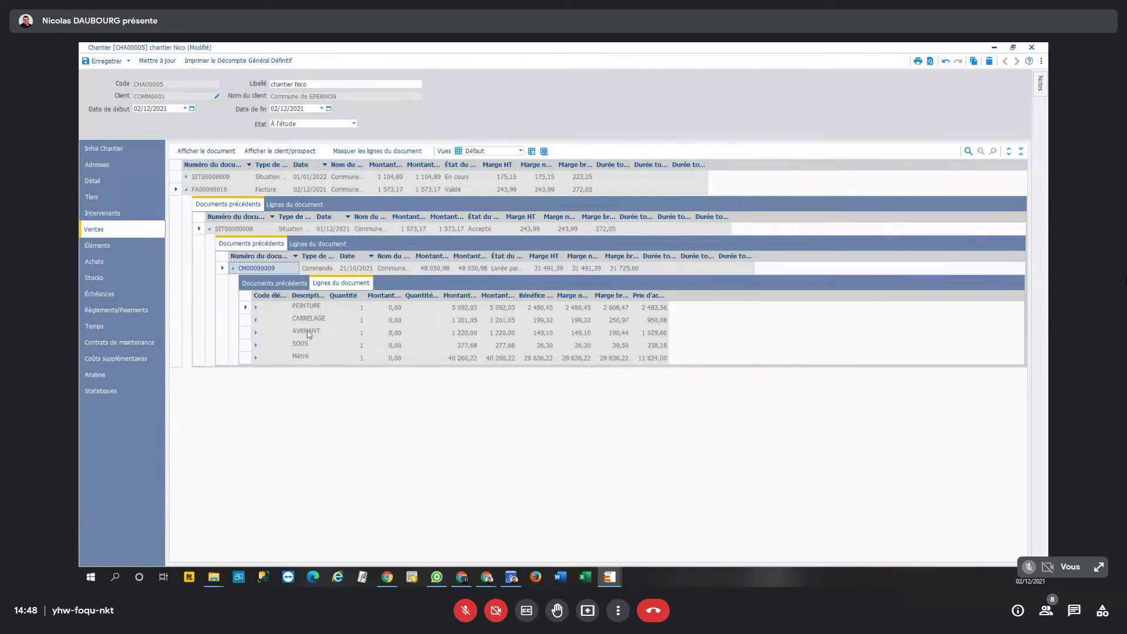
{"action": "left_click", "coordinate": [179, 190]}
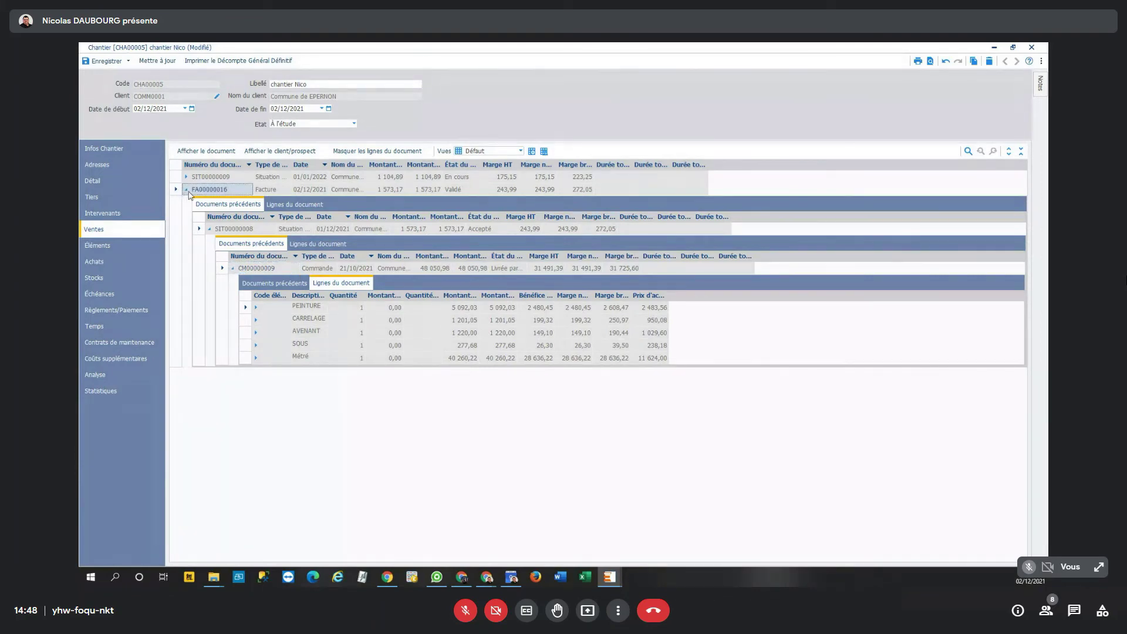
{"action": "left_click", "coordinate": [187, 190]}
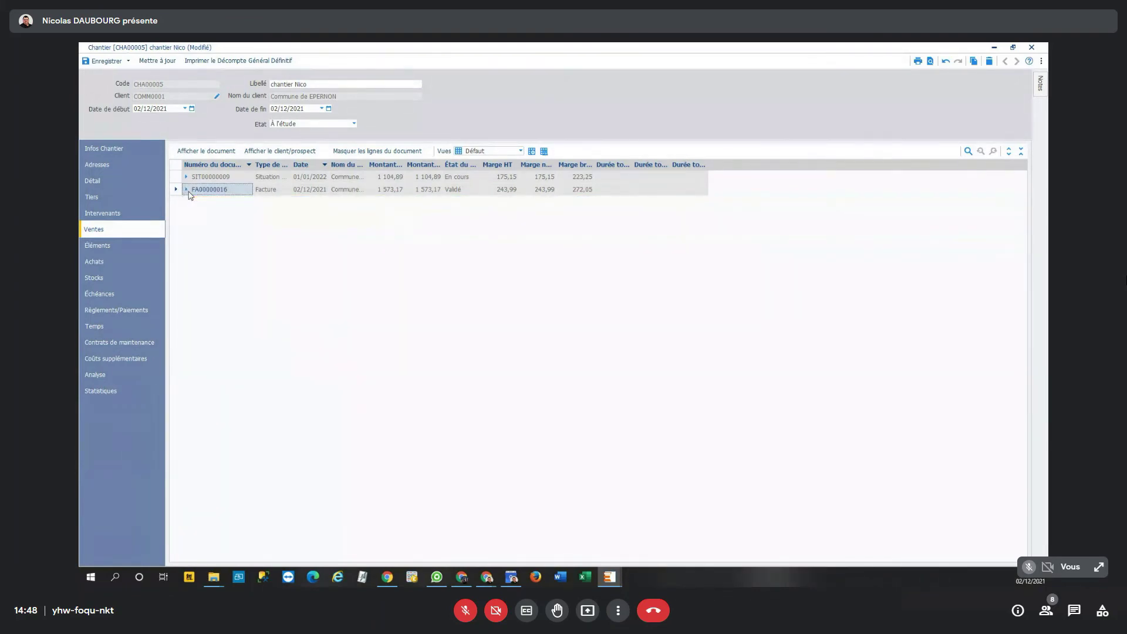
{"action": "left_click", "coordinate": [101, 260]}
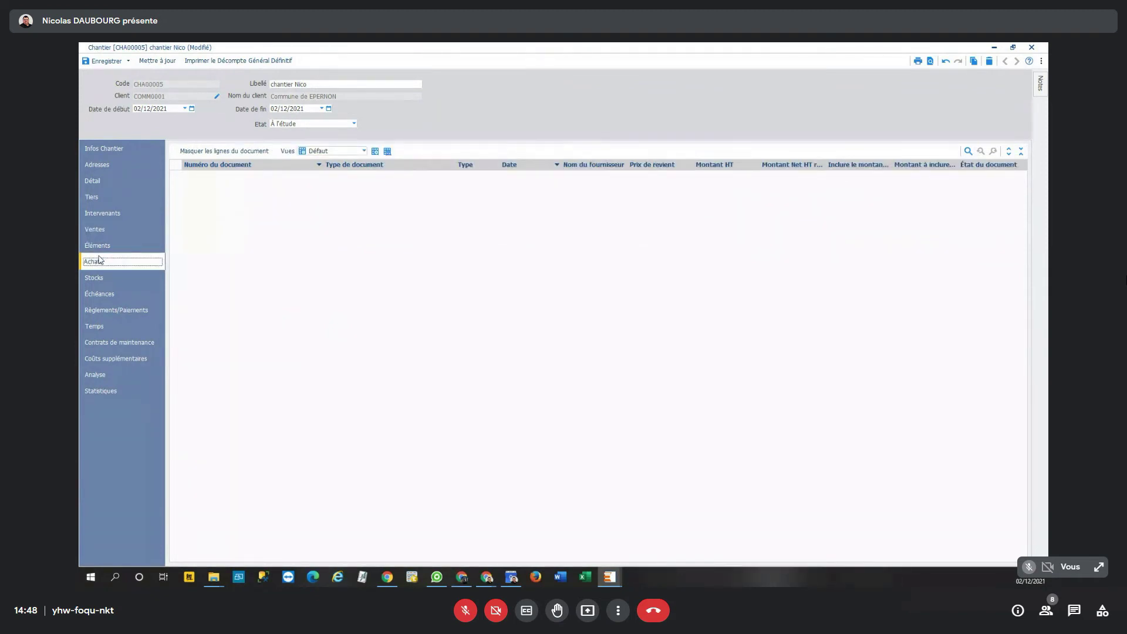
{"action": "left_click", "coordinate": [99, 297]}
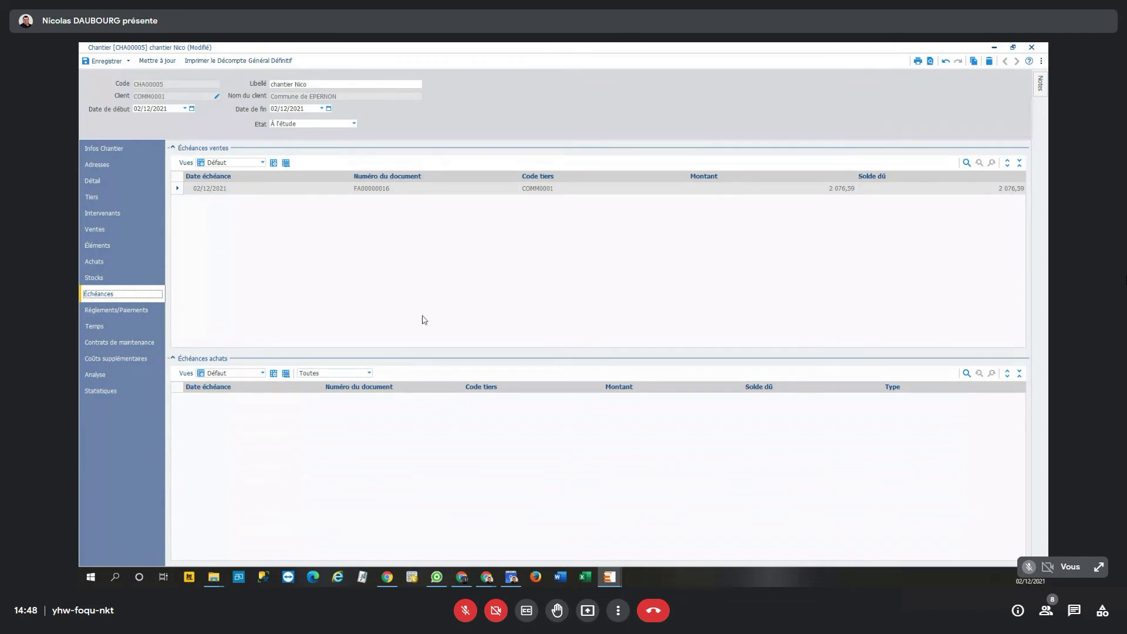
Add an additional cost to the chantier labelled "A/R récup palette" with quantity 2 and unit price 10
{"action": "left_click", "coordinate": [134, 361]}
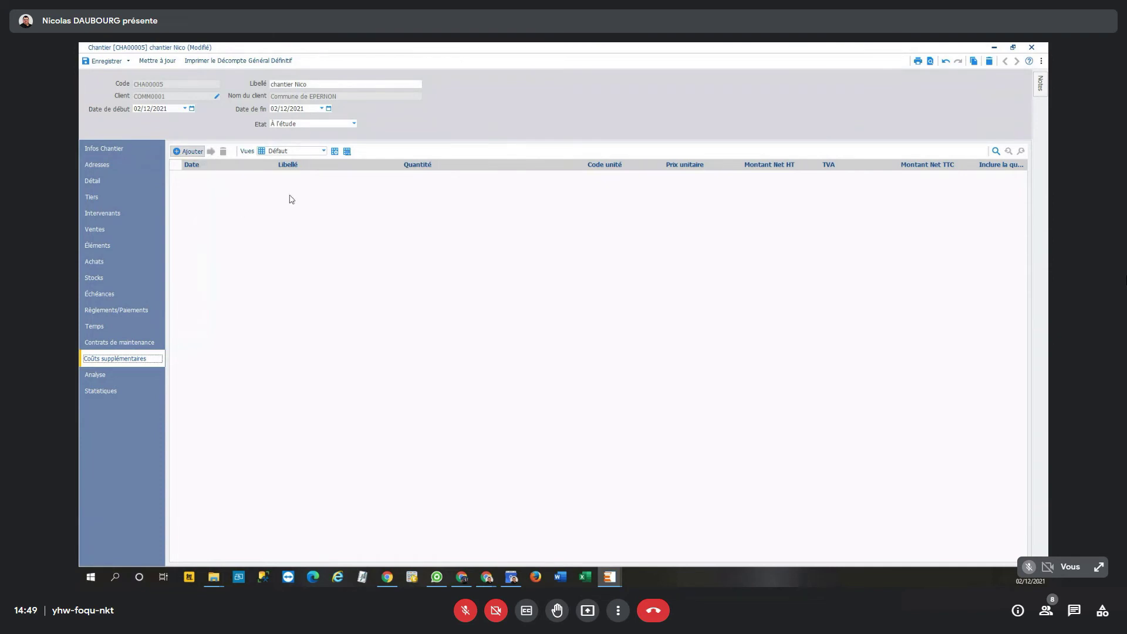
{"action": "left_click", "coordinate": [339, 179]}
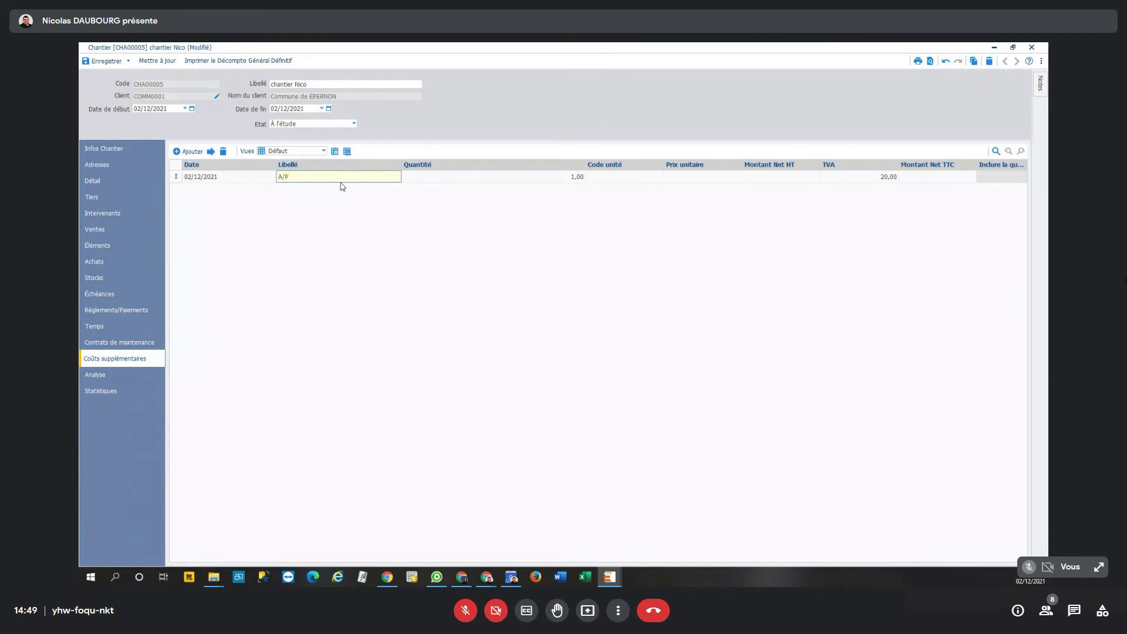
{"action": "type", "text": "A/R récup palette"}
{"action": "key", "text": "Tab"}
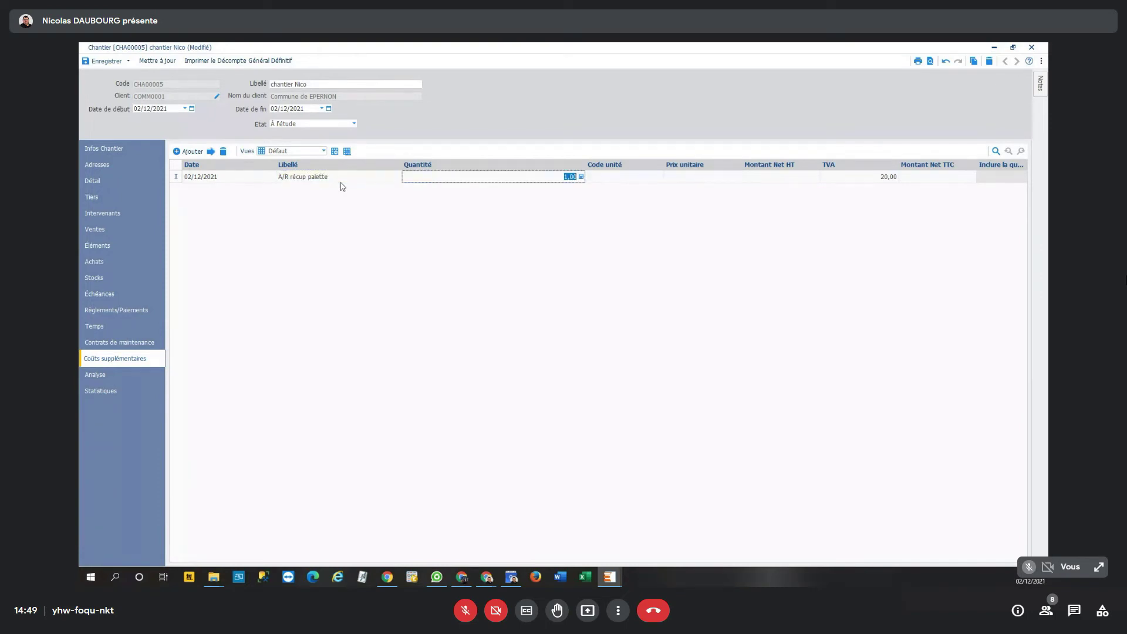
{"action": "type", "text": "2"}
{"action": "key", "text": "Tab"}
{"action": "key", "text": "Tab"}
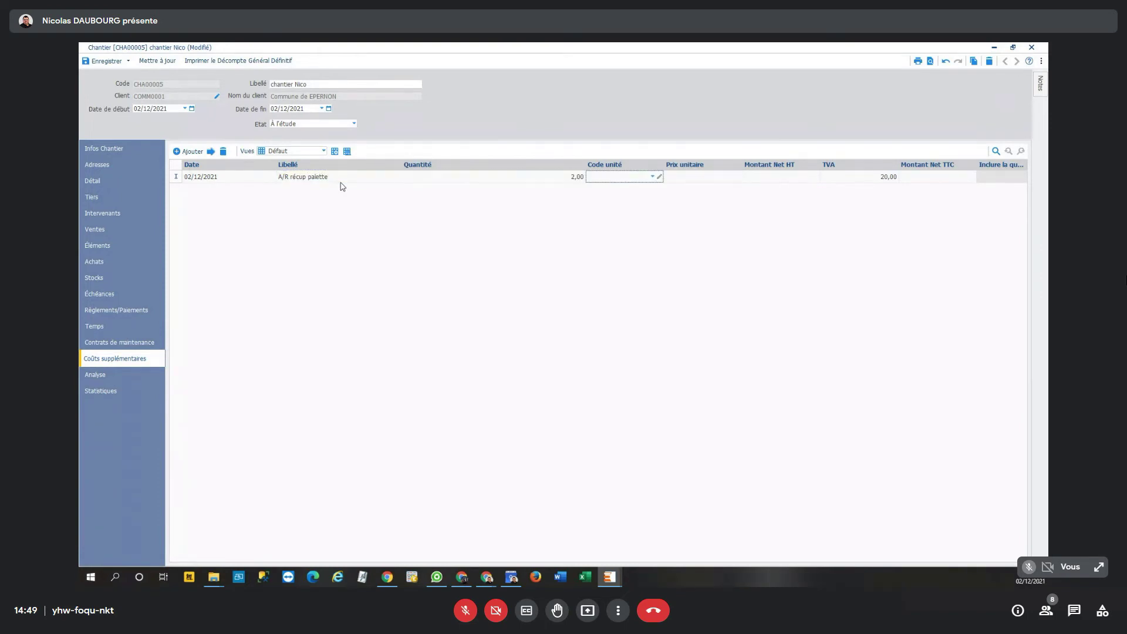
{"action": "type", "text": "10"}
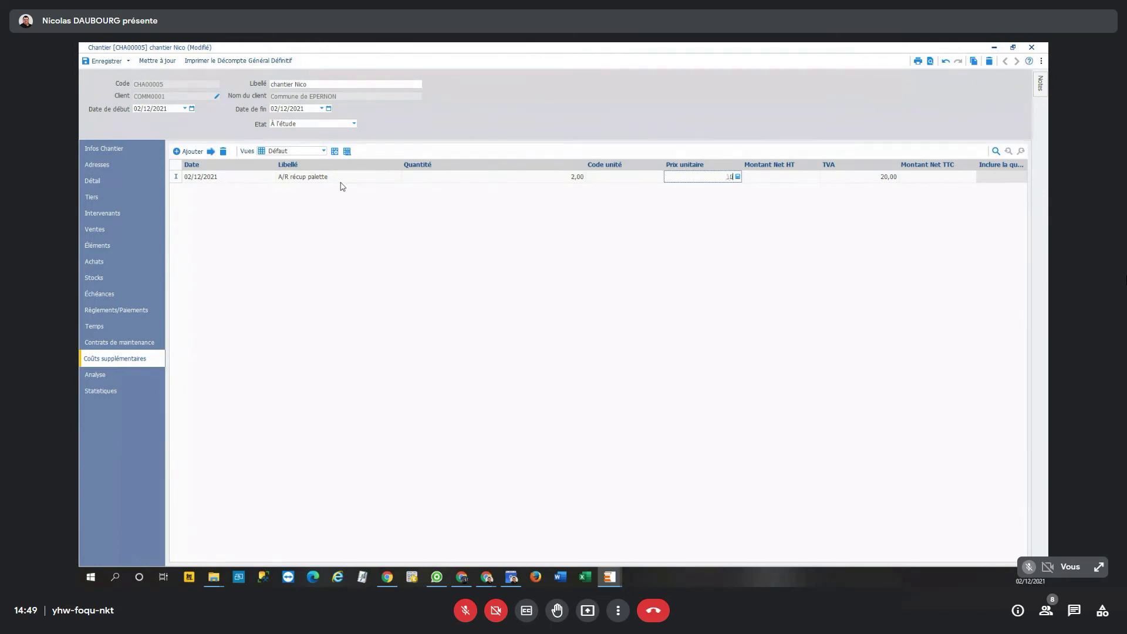
{"action": "key", "text": "Tab"}
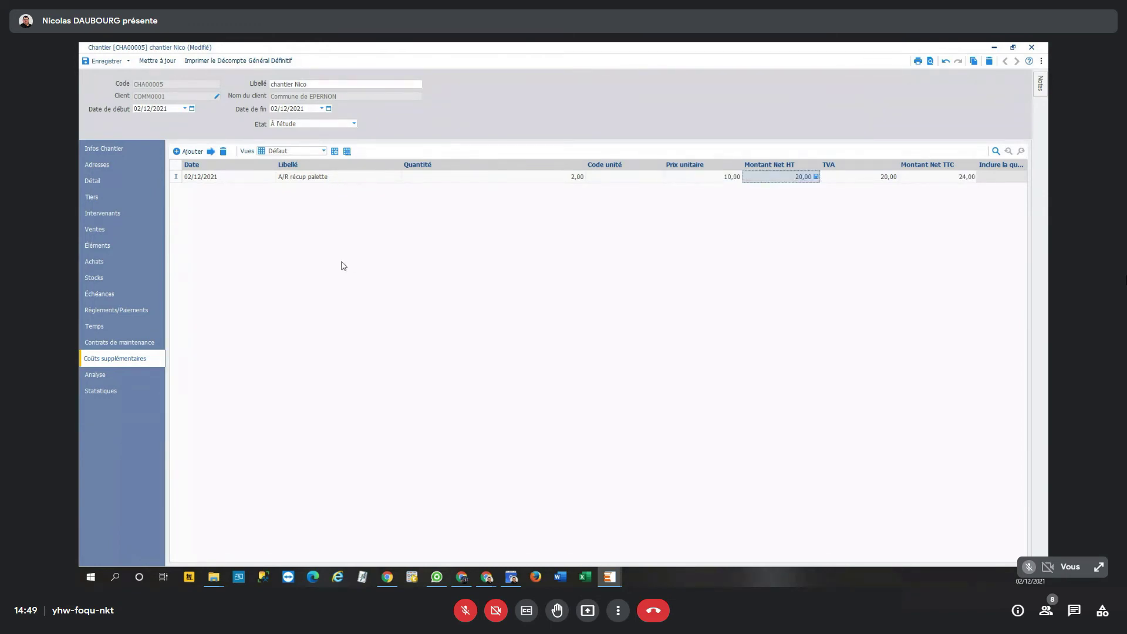
Check the additional cost in the chantier's analysis and save the chantier
{"action": "left_click", "coordinate": [106, 375]}
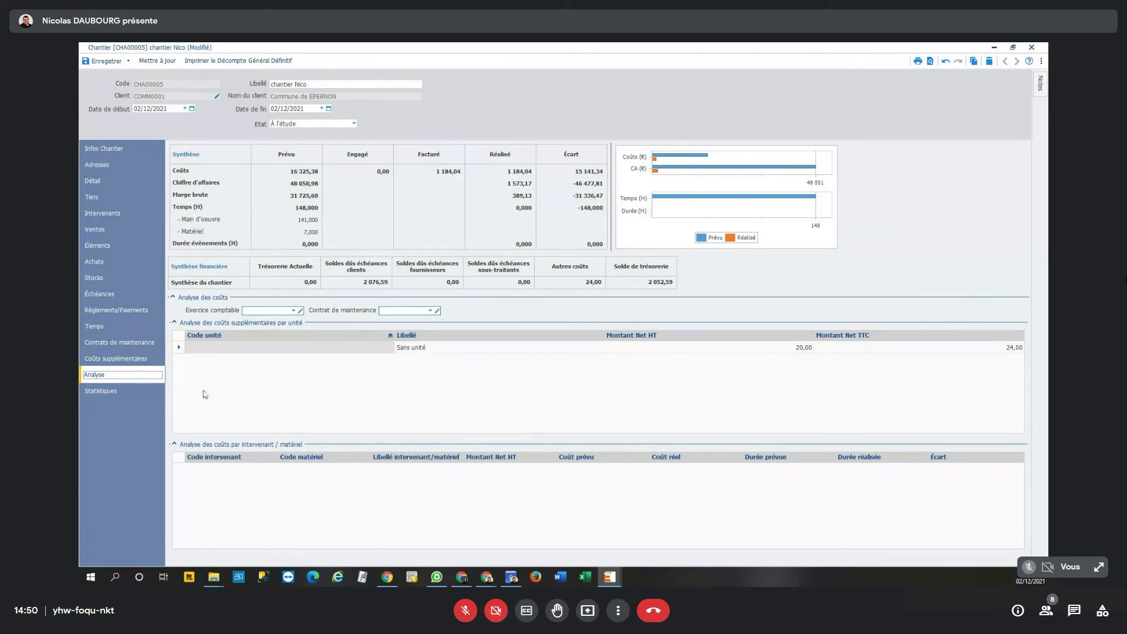
{"action": "left_click", "coordinate": [150, 360]}
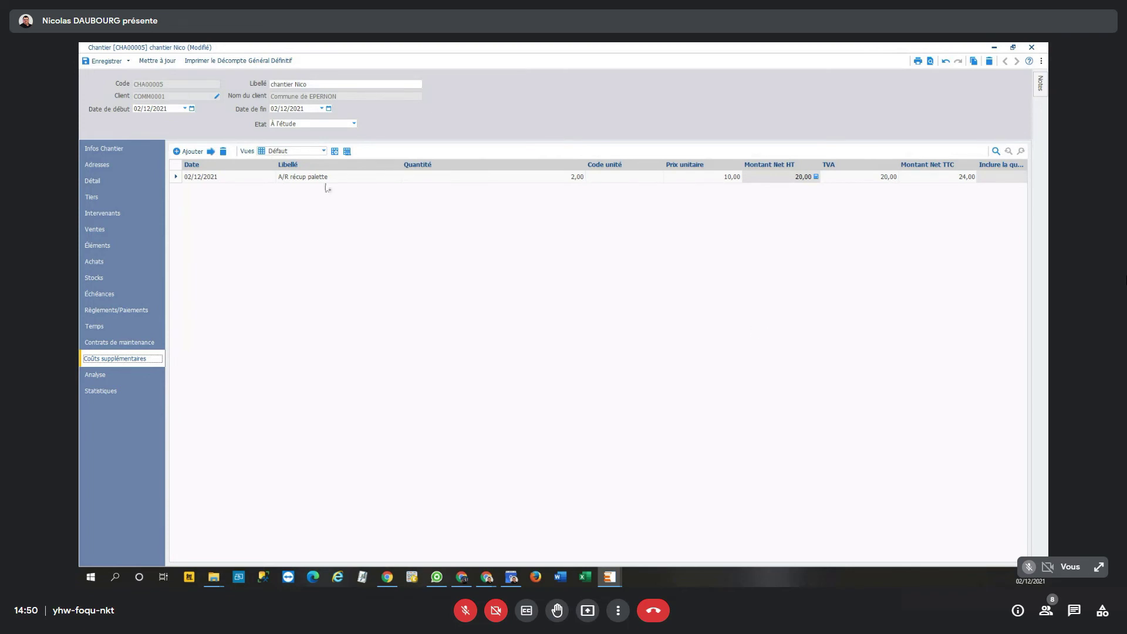
{"action": "left_click", "coordinate": [96, 60]}
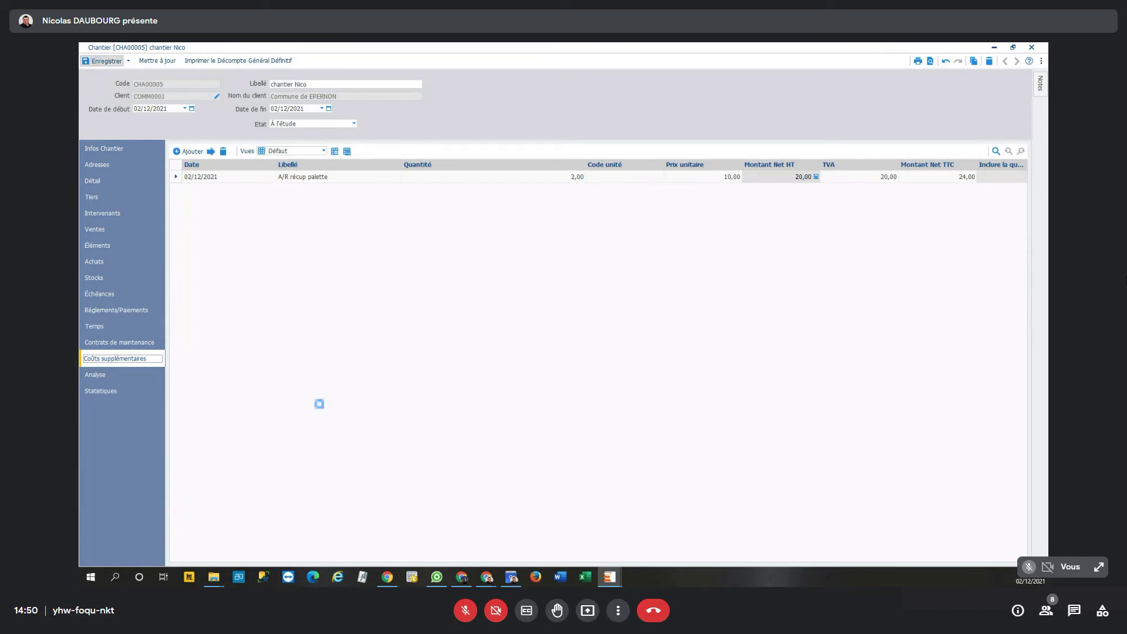
Open the time entry grid from the chantier, widen its Code du chantier column and save the modified view
{"action": "left_click", "coordinate": [125, 330]}
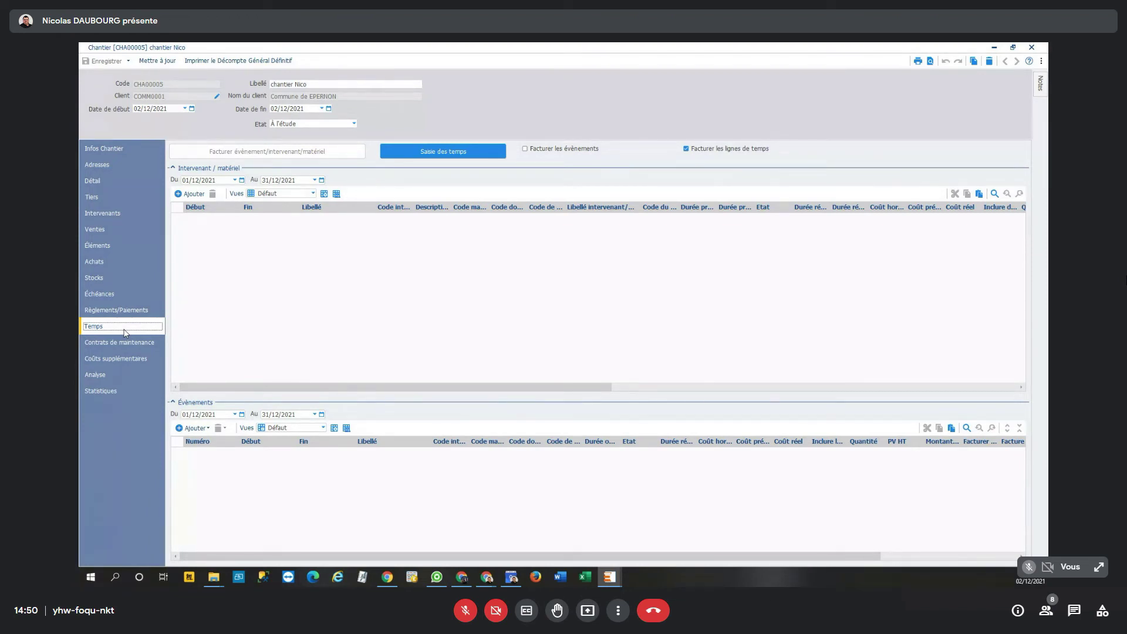
{"action": "left_click", "coordinate": [472, 153]}
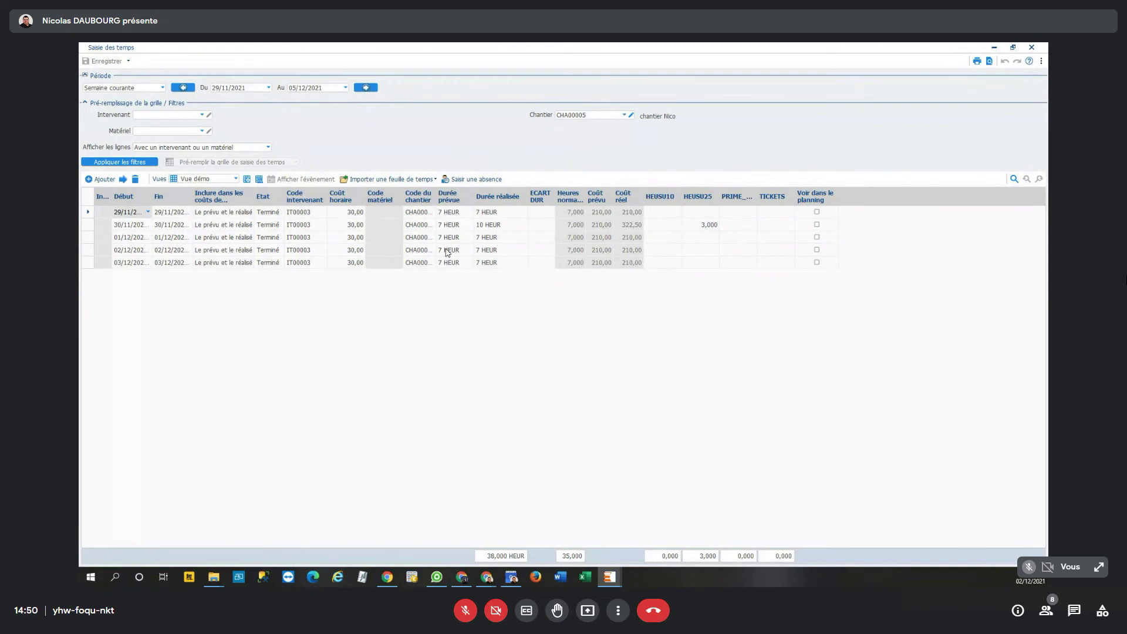
{"action": "left_click_drag", "start_coordinate": [436, 199], "coordinate": [480, 204]}
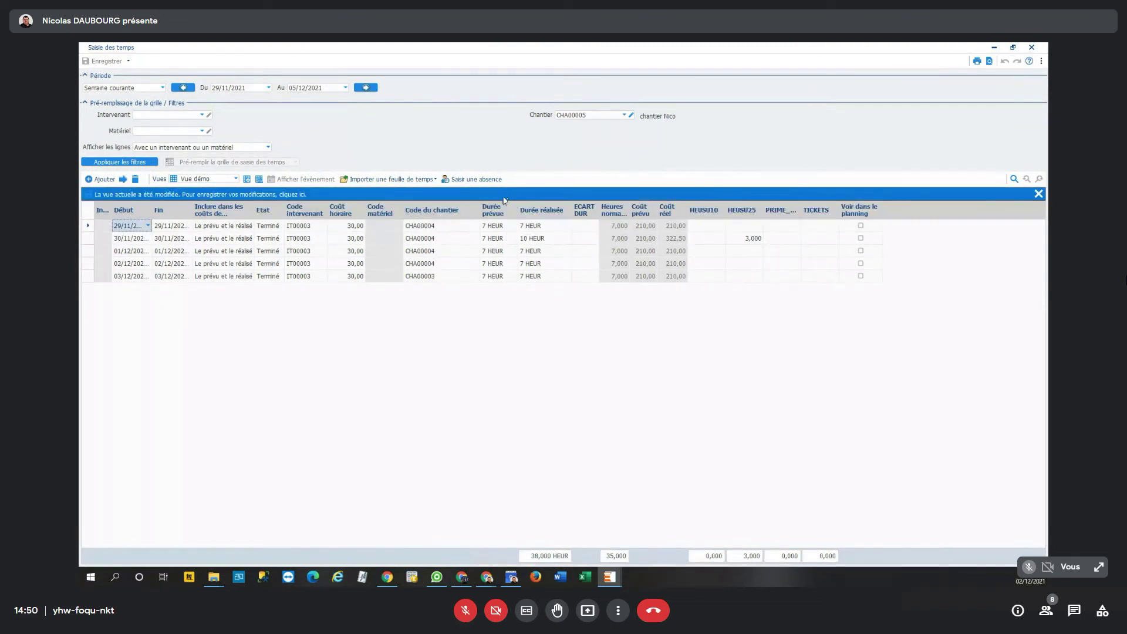
{"action": "left_click", "coordinate": [498, 193]}
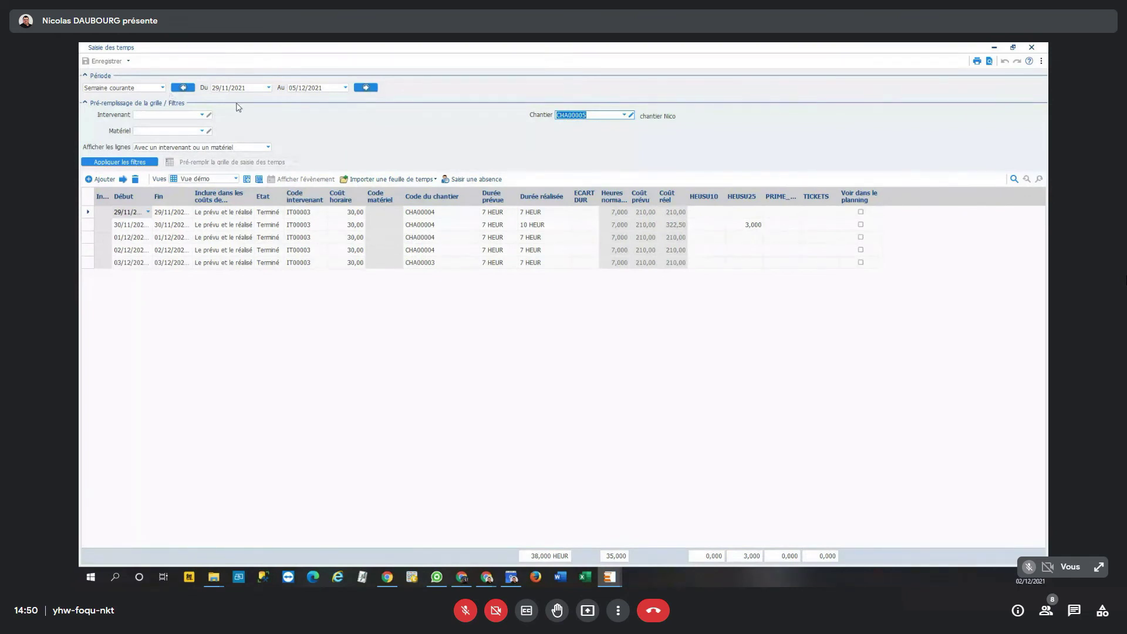
Filter the time entries on the second listed intervenant and pre-fill the grid with one entry line per day over the period
{"action": "left_click", "coordinate": [202, 115]}
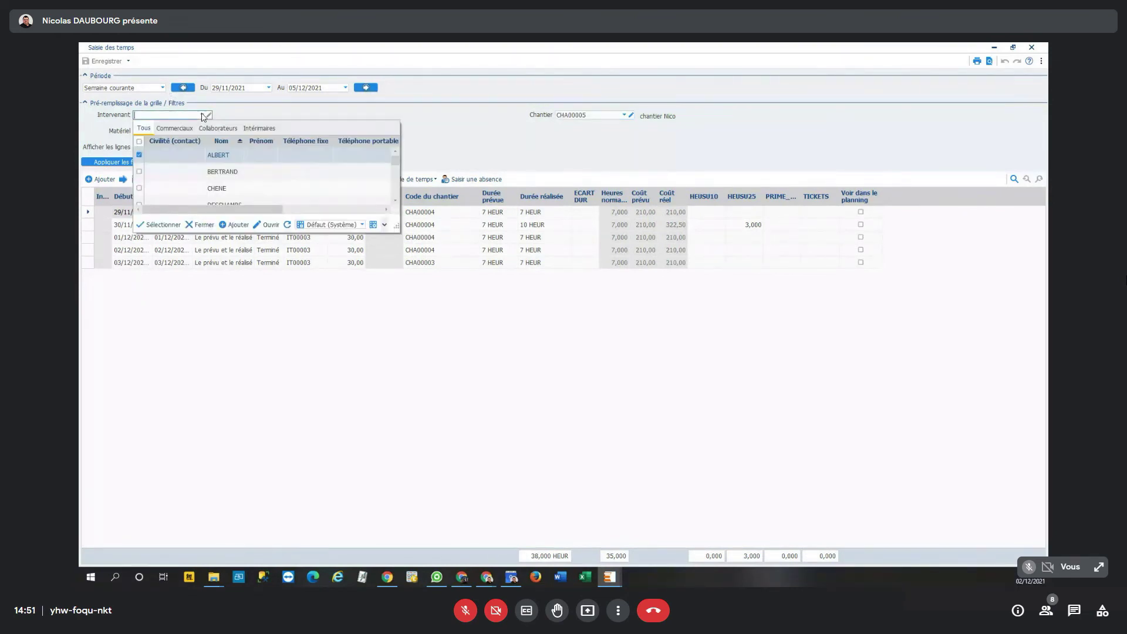
{"action": "double_click", "coordinate": [243, 171]}
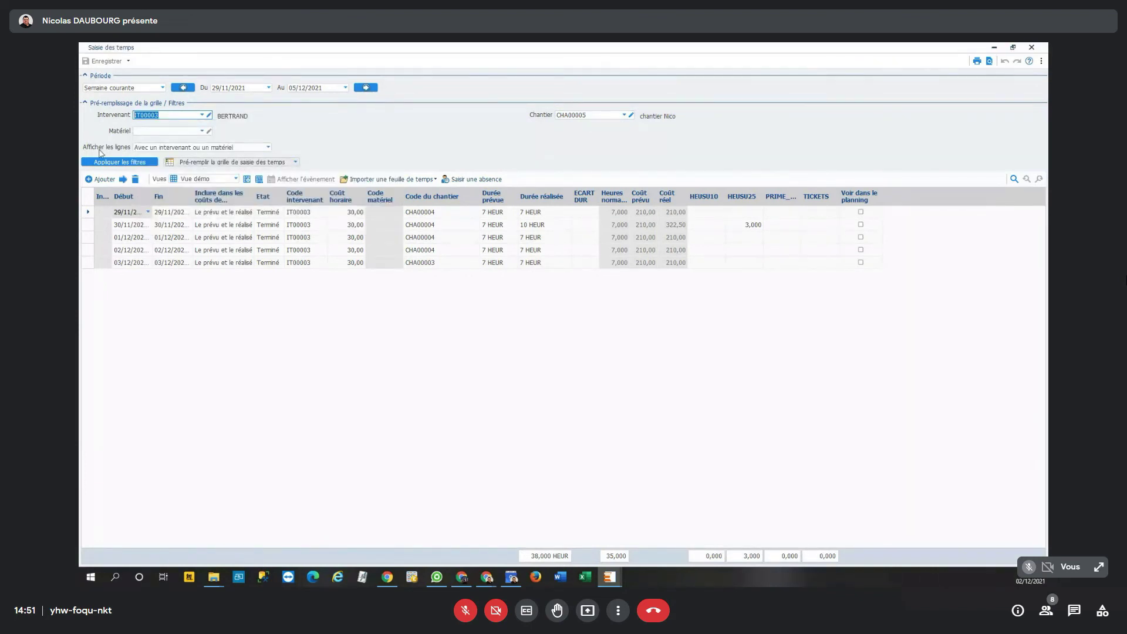
{"action": "left_click", "coordinate": [116, 163]}
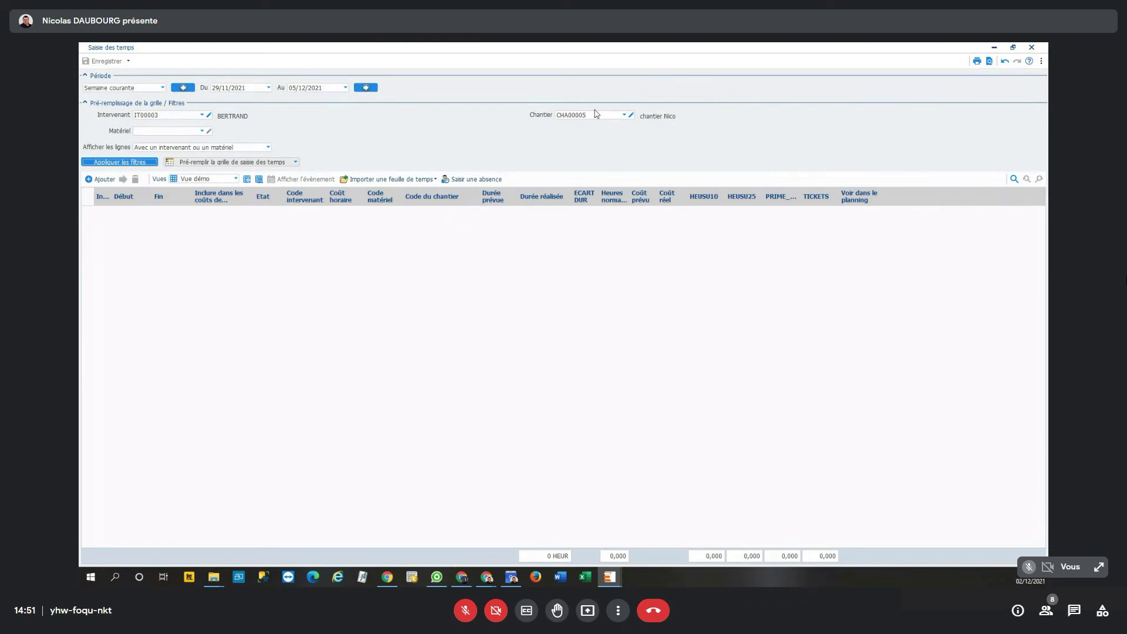
{"action": "left_click", "coordinate": [295, 163]}
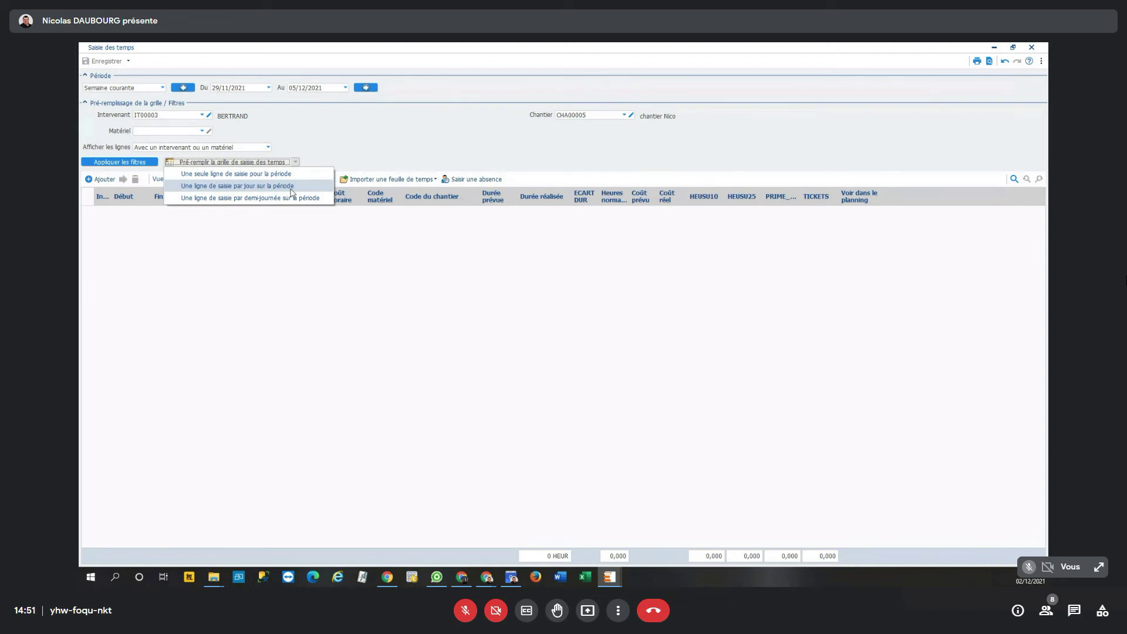
{"action": "left_click", "coordinate": [292, 186]}
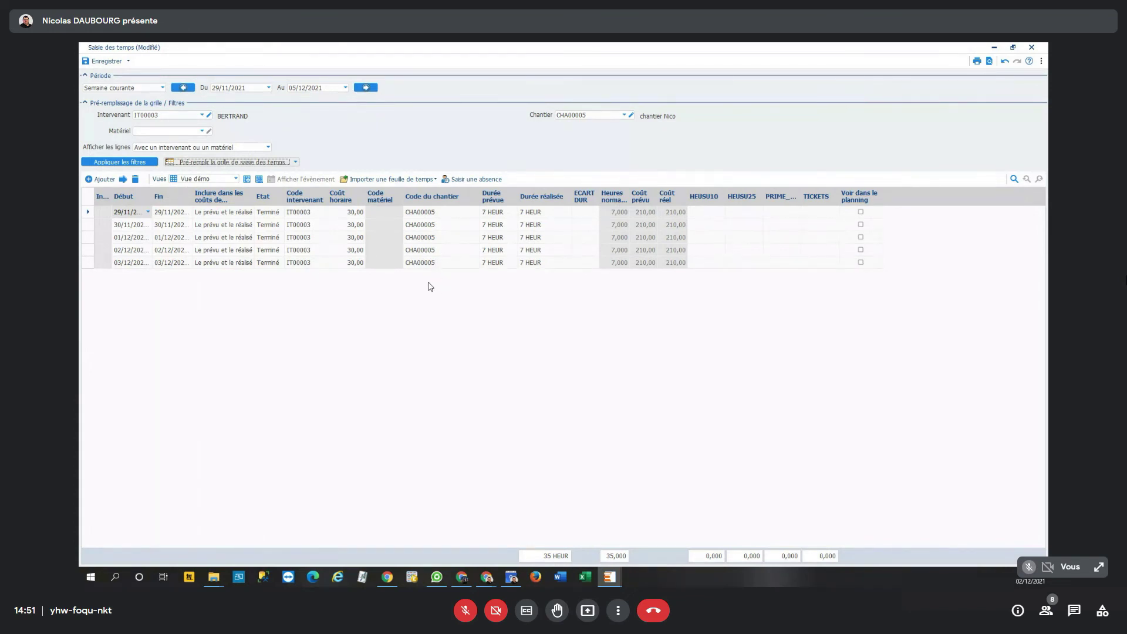
Assign the 02/12/2021 time line to chantier CHA00004
{"action": "left_click", "coordinate": [458, 254]}
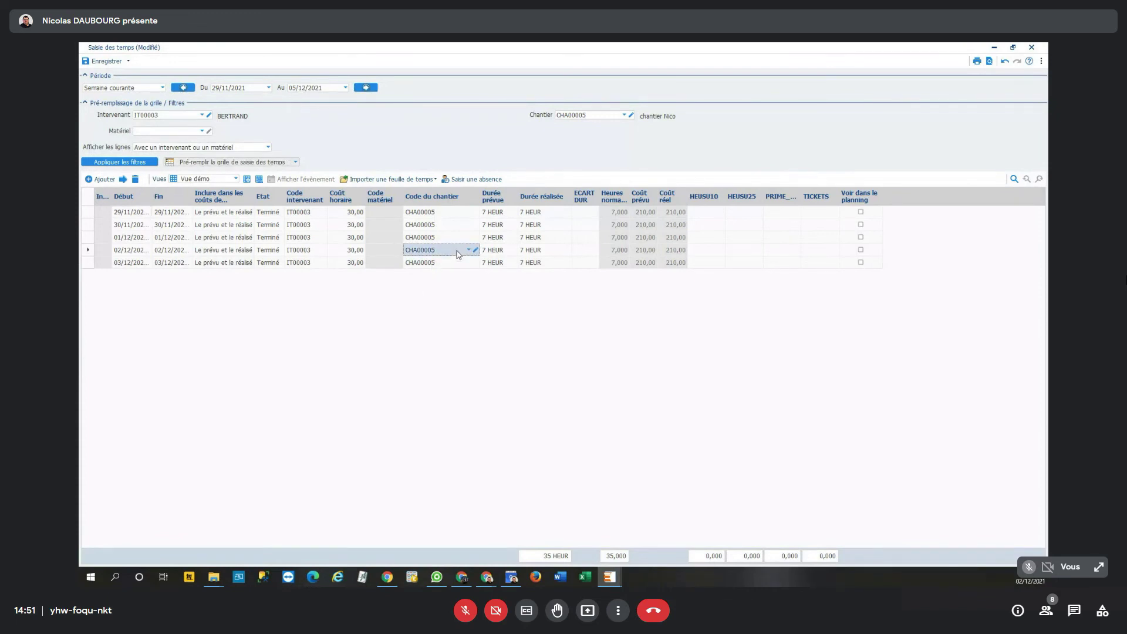
{"action": "left_click", "coordinate": [471, 251]}
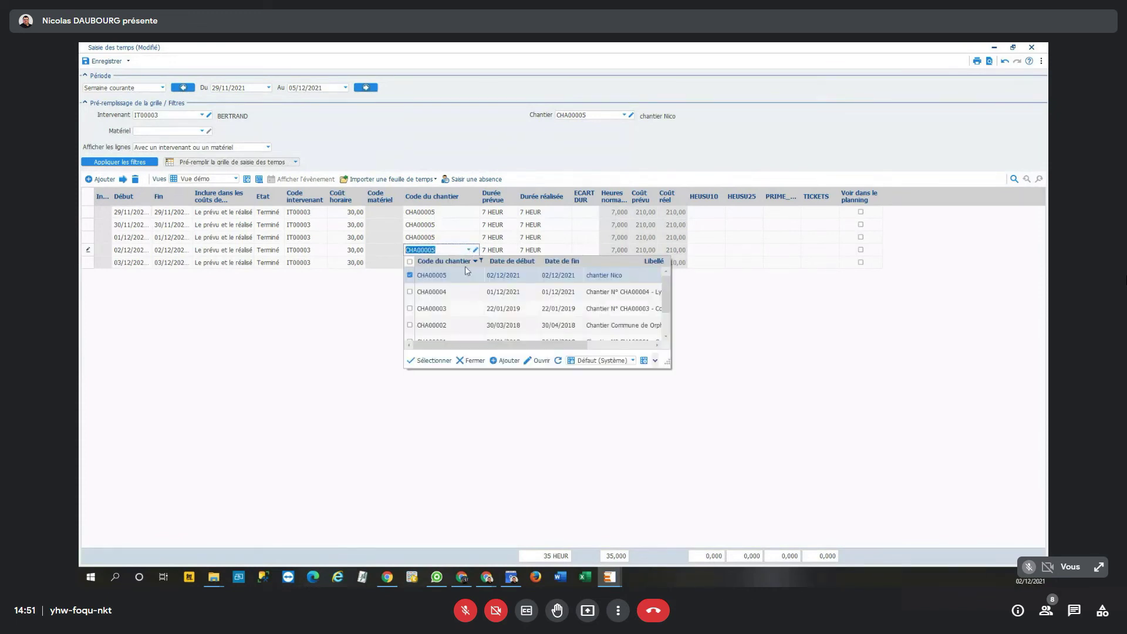
{"action": "left_click", "coordinate": [446, 298]}
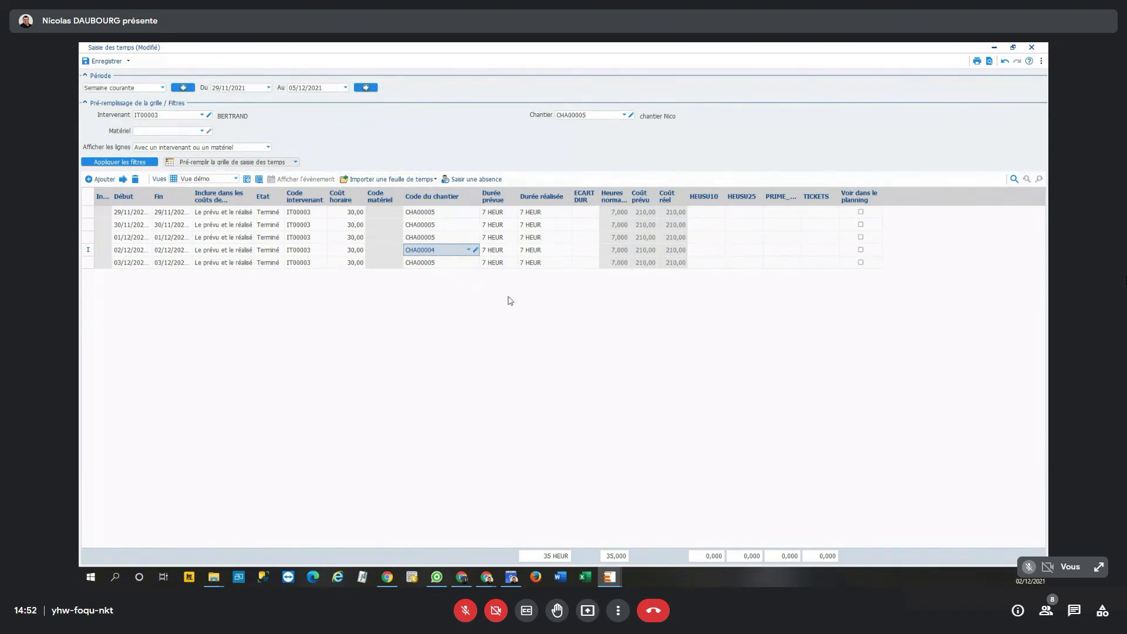
Set the 30/11/2021 line's actual duration to 10 hours with 3 HEUSU25 overtime hours, and save the time entries
{"action": "left_click", "coordinate": [525, 226]}
{"action": "type", "text": "10"}
{"action": "key", "text": "Tab"}
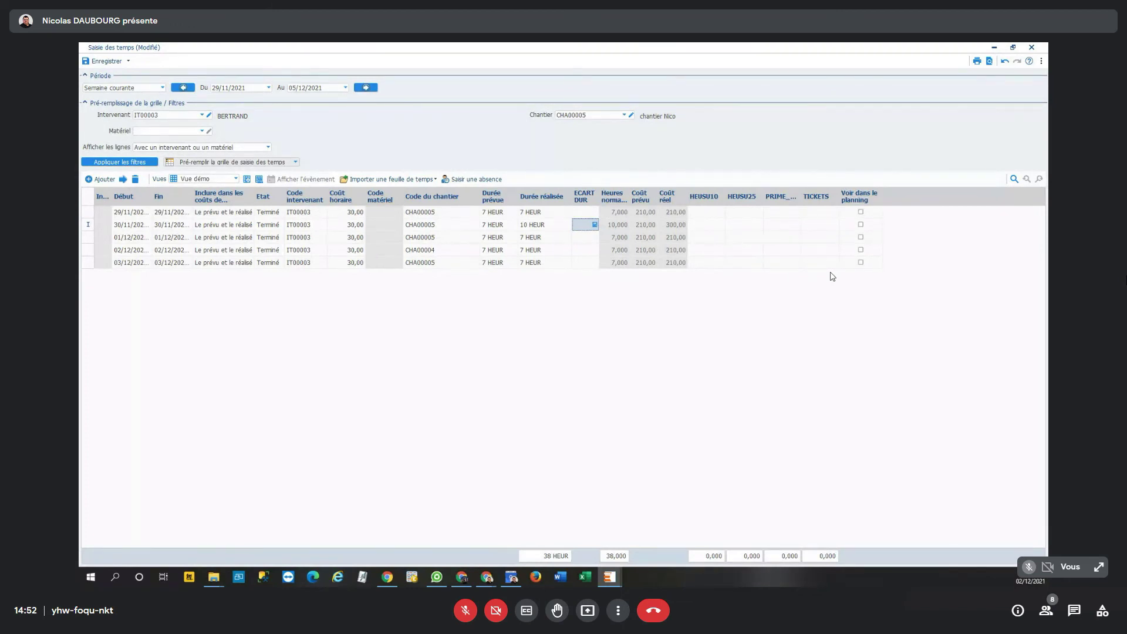
{"action": "key", "text": "Tab"}
{"action": "key", "text": "Tab"}
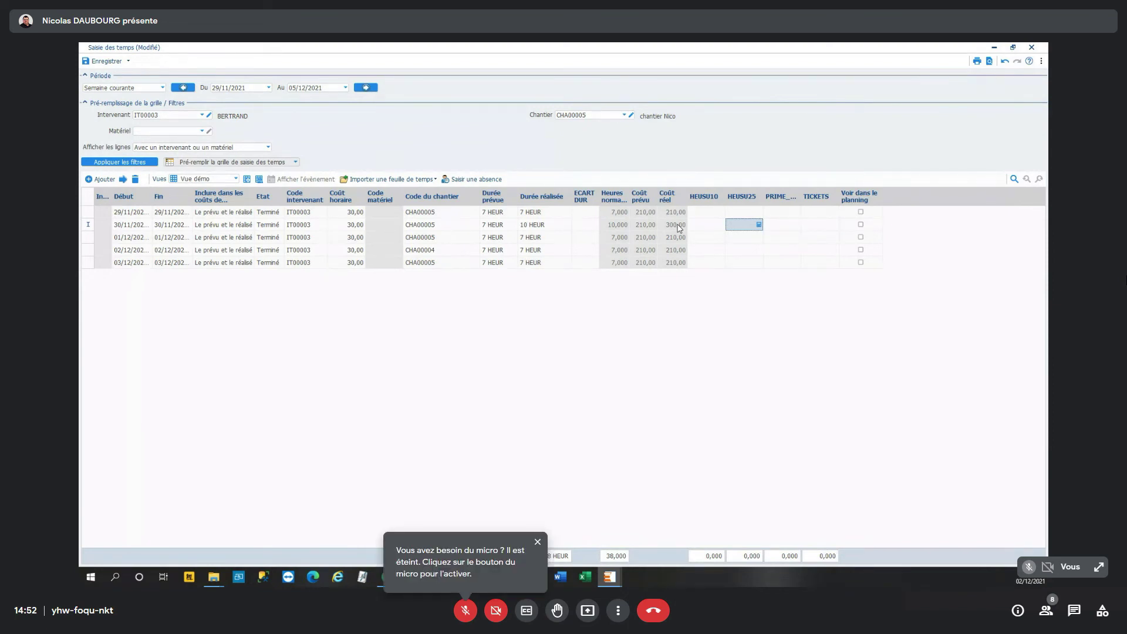
{"action": "type", "text": "3"}
{"action": "key", "text": "Tab"}
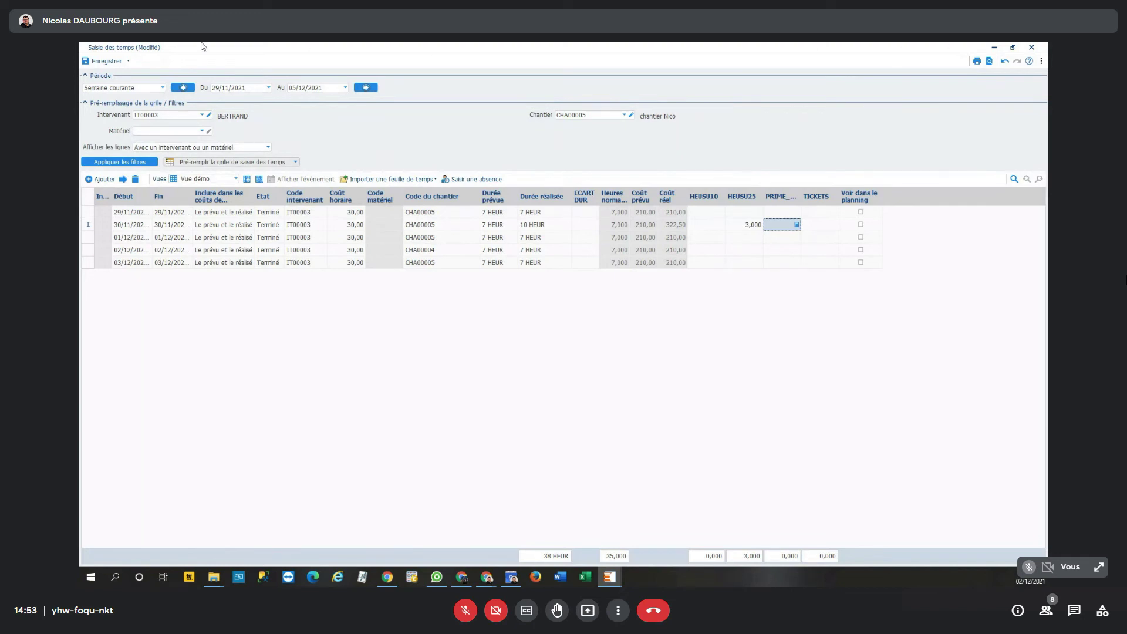
{"action": "left_click", "coordinate": [119, 61]}
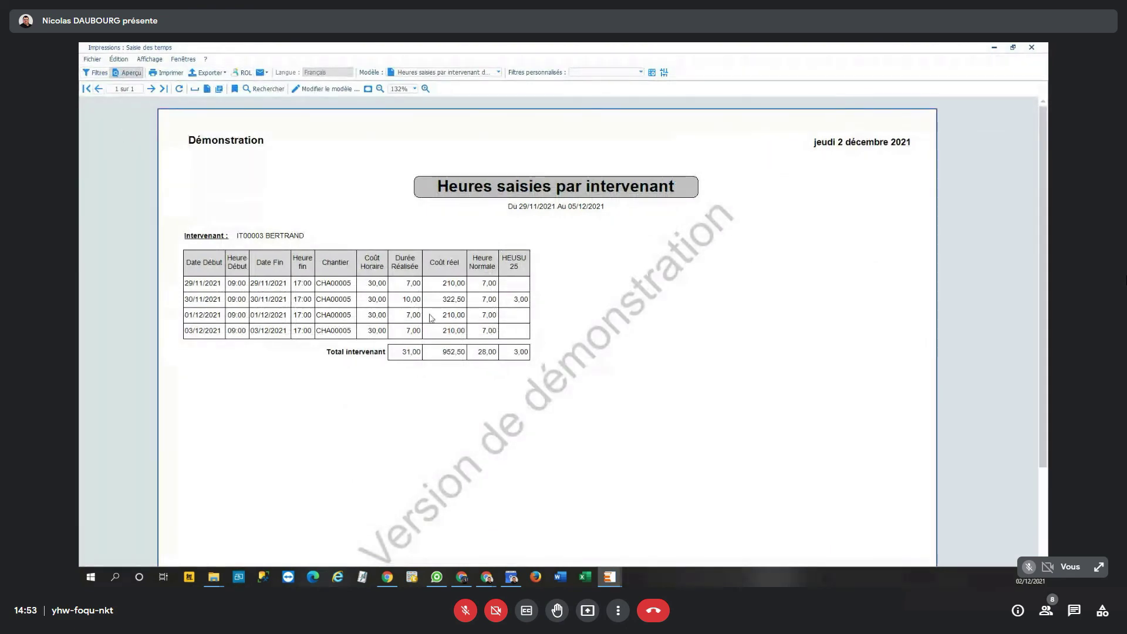
Set the period filter of the hours-by-intervenant report to Mois courant
{"action": "left_click", "coordinate": [95, 74]}
{"action": "left_click", "coordinate": [134, 126]}
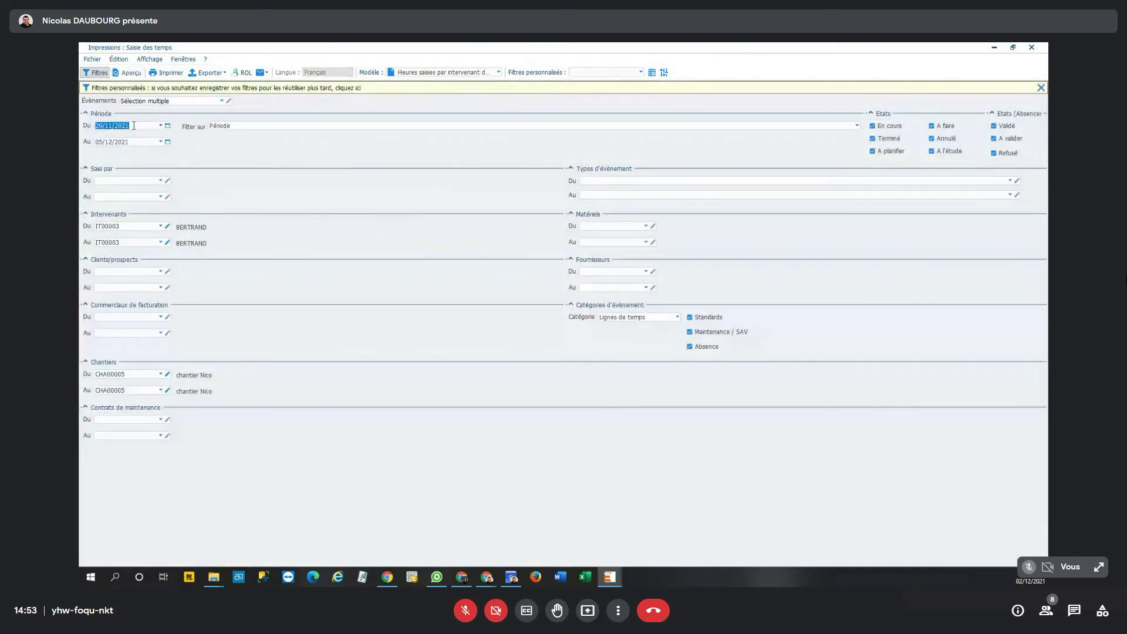
{"action": "left_click", "coordinate": [168, 126]}
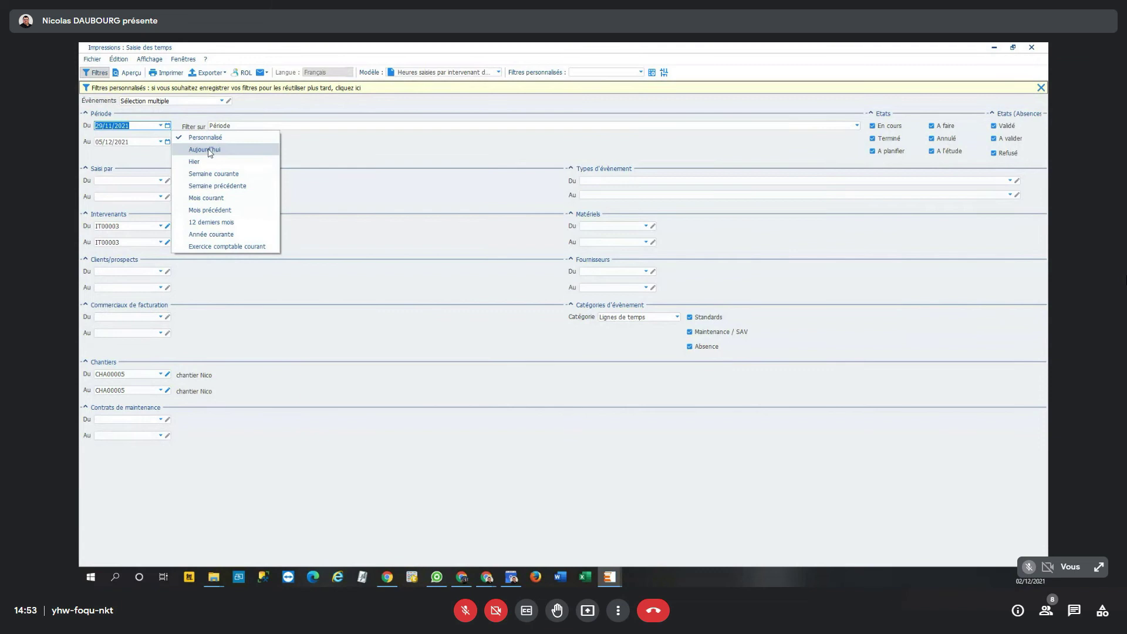
{"action": "left_click", "coordinate": [226, 199]}
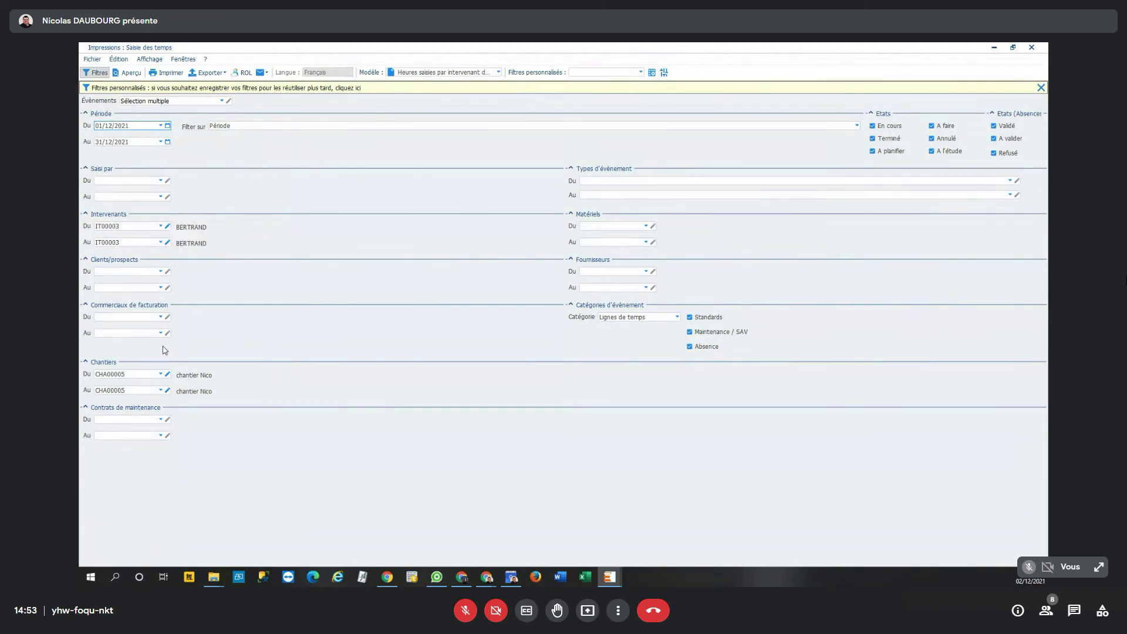
Clear the Chantiers range and the Événements selection from the report's filters
{"action": "left_click", "coordinate": [117, 374]}
{"action": "key", "text": "BackSpace"}
{"action": "key", "text": "Tab"}
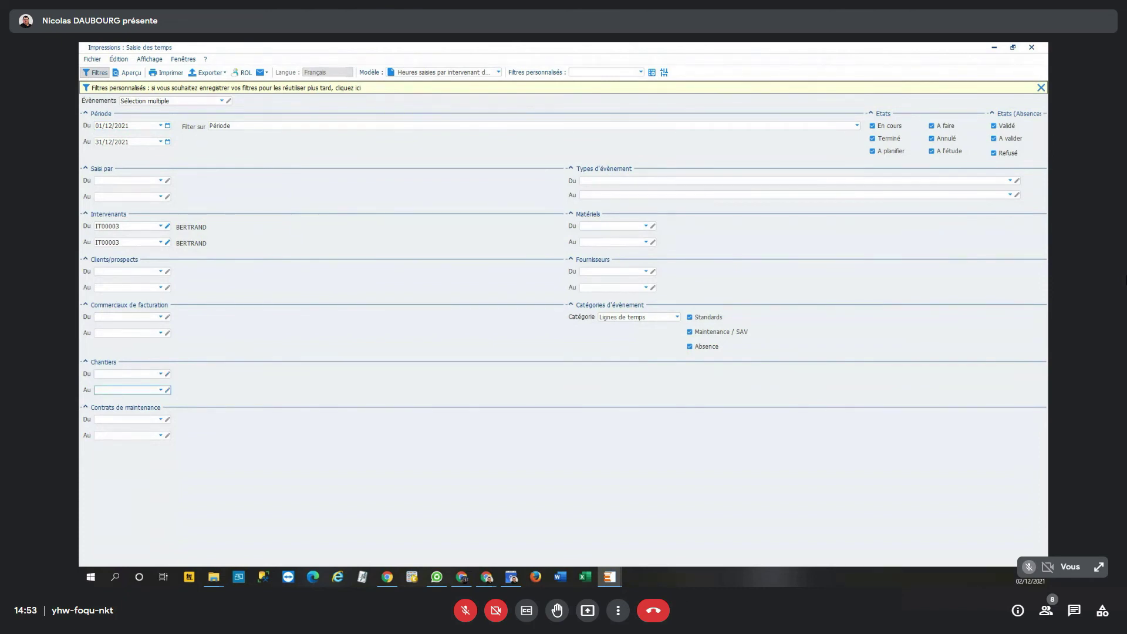
{"action": "left_click", "coordinate": [185, 100]}
{"action": "key", "text": "BackSpace"}
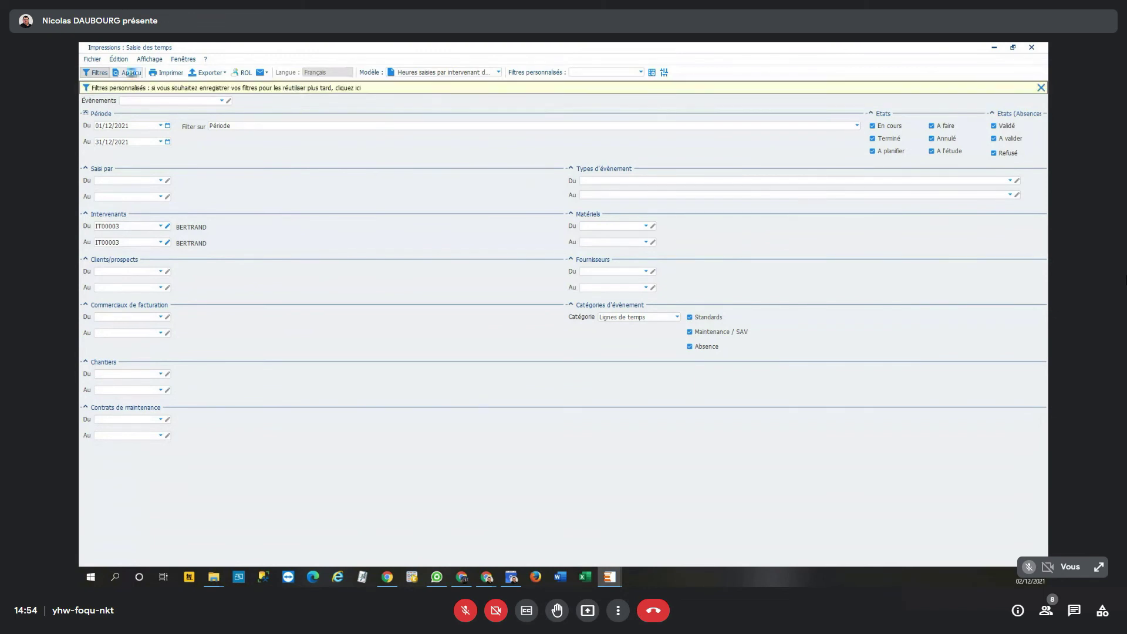
Preview the hours-by-intervenant report and examine its lines and total
{"action": "left_click", "coordinate": [130, 72]}
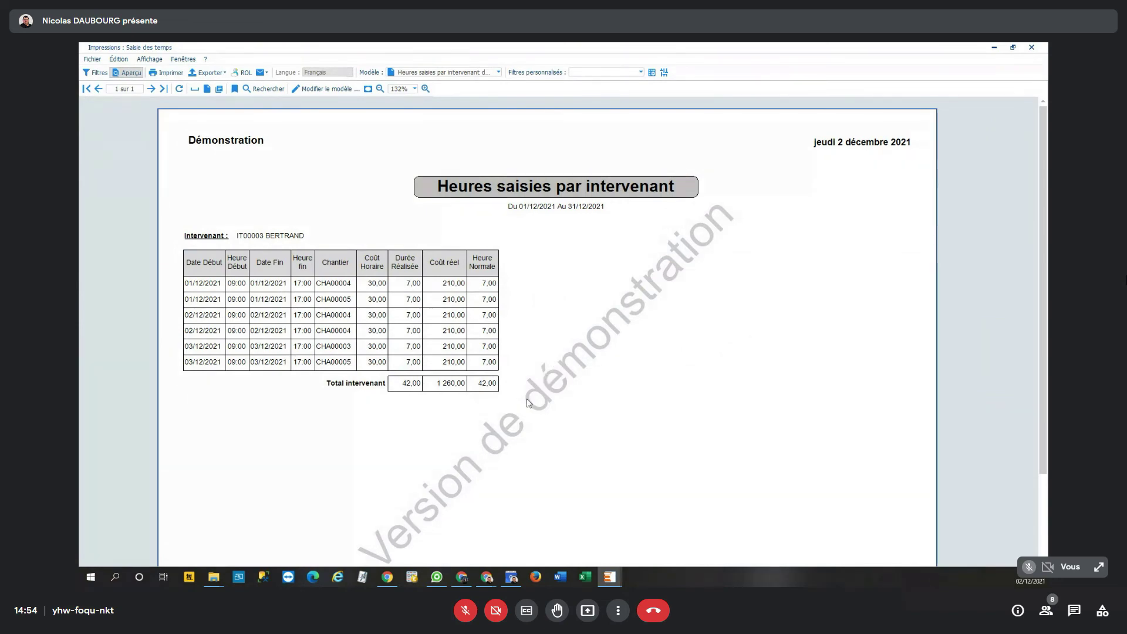
{"action": "scroll", "coordinate": [599, 301], "scroll_direction": "down", "scroll_amount": 3}
{"action": "scroll", "coordinate": [599, 306], "scroll_direction": "up", "scroll_amount": 3}
Clear the starting intervenant from the report's filters and preview the report again
{"action": "left_click", "coordinate": [103, 76]}
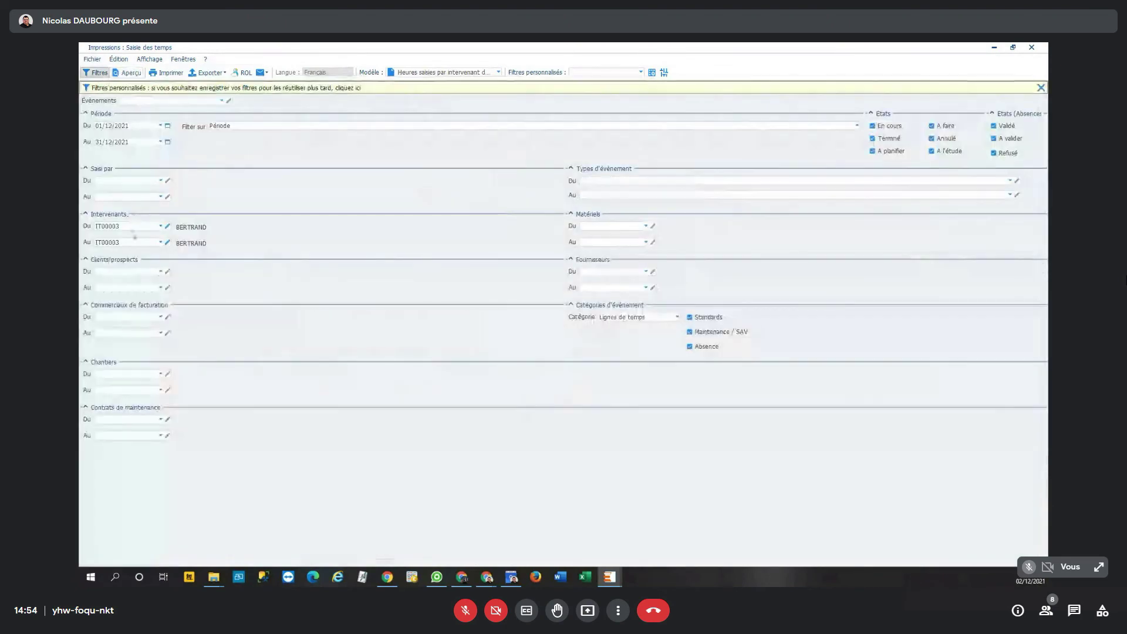
{"action": "left_click", "coordinate": [137, 228]}
{"action": "double_click", "coordinate": [137, 228]}
{"action": "key", "text": "BackSpace"}
{"action": "key", "text": "Tab"}
{"action": "left_click", "coordinate": [128, 73]}
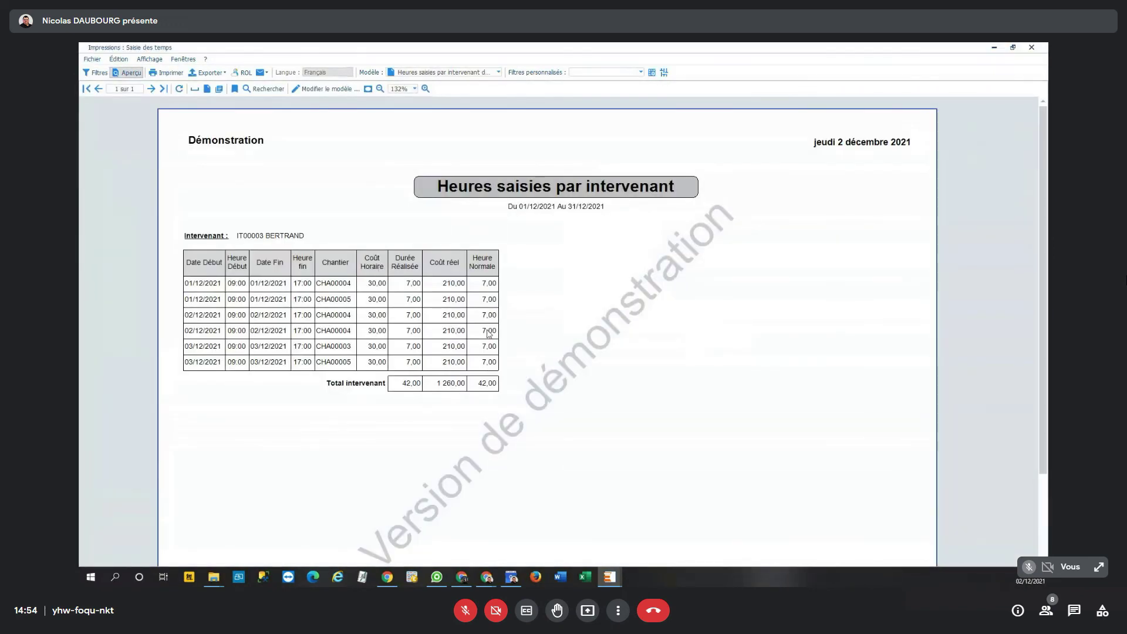
{"action": "scroll", "coordinate": [593, 363], "scroll_direction": "down", "scroll_amount": 3}
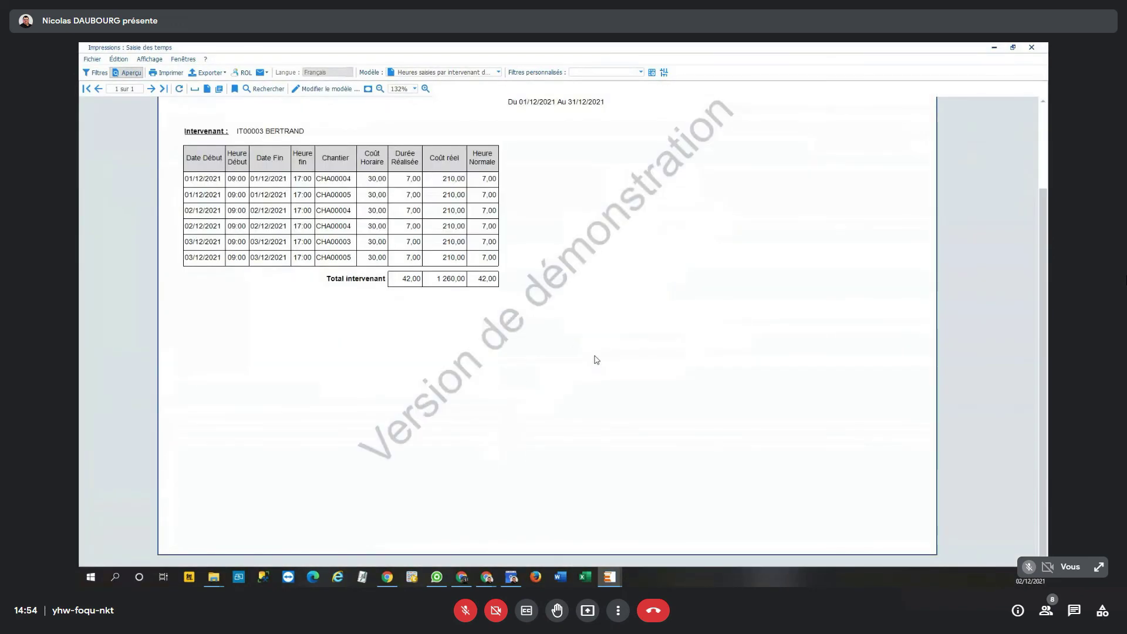
{"action": "scroll", "coordinate": [595, 361], "scroll_direction": "up", "scroll_amount": 3}
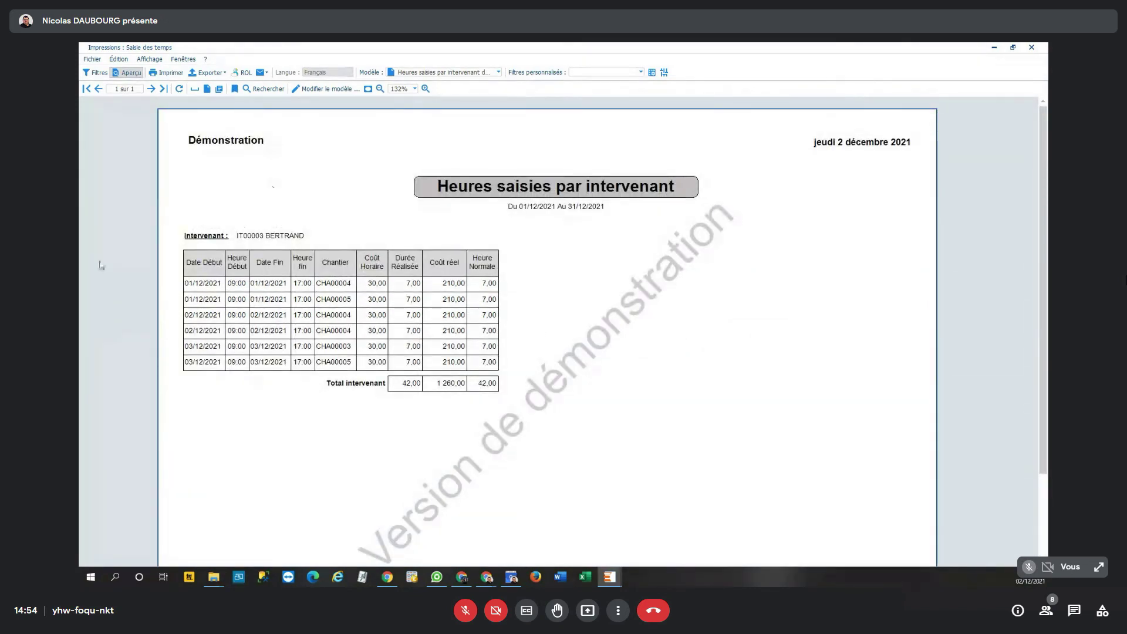
Preview the hours with the "1 - Heures intervenants détaillé + heures supplémentaires + total absences" model, and close the report and the time entry
{"action": "left_click", "coordinate": [478, 74]}
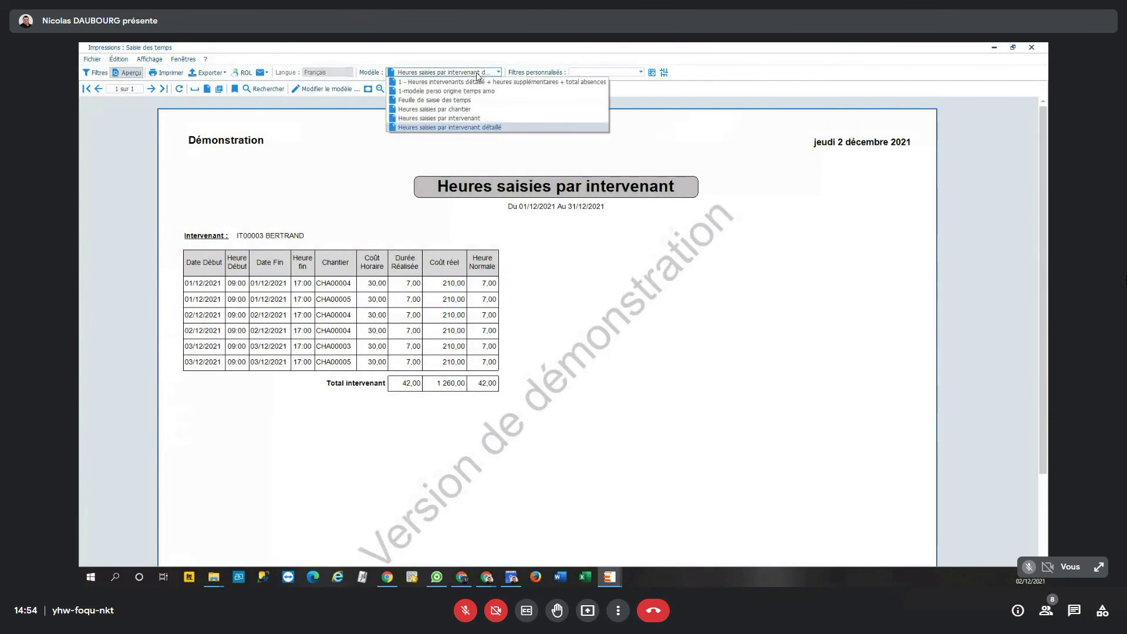
{"action": "left_click", "coordinate": [507, 128]}
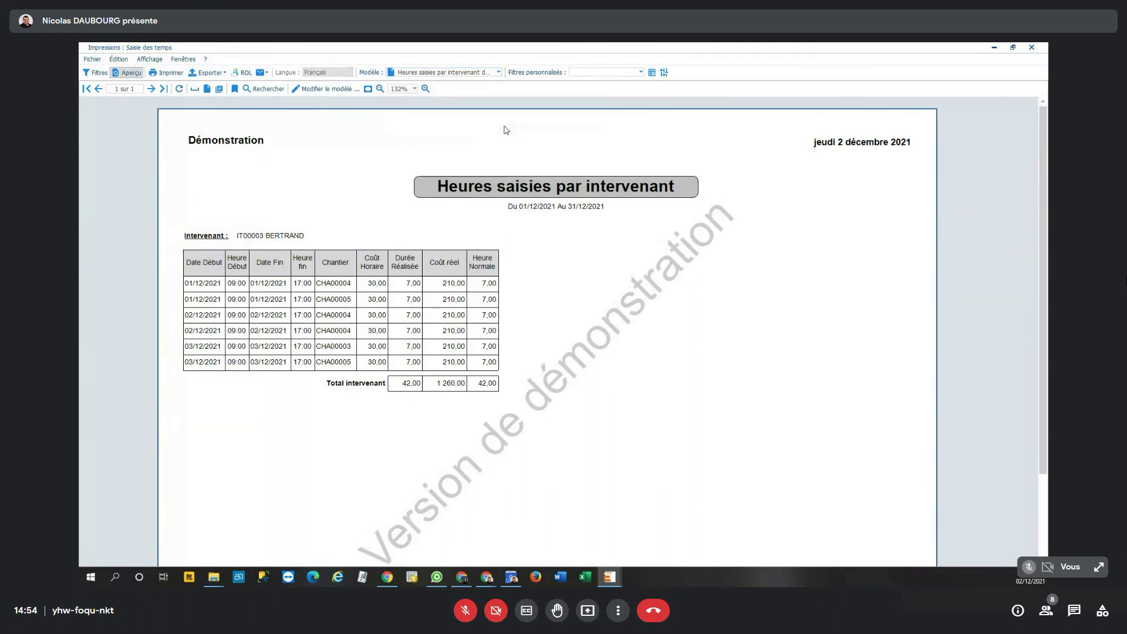
{"action": "left_click", "coordinate": [461, 73]}
{"action": "left_click", "coordinate": [464, 83]}
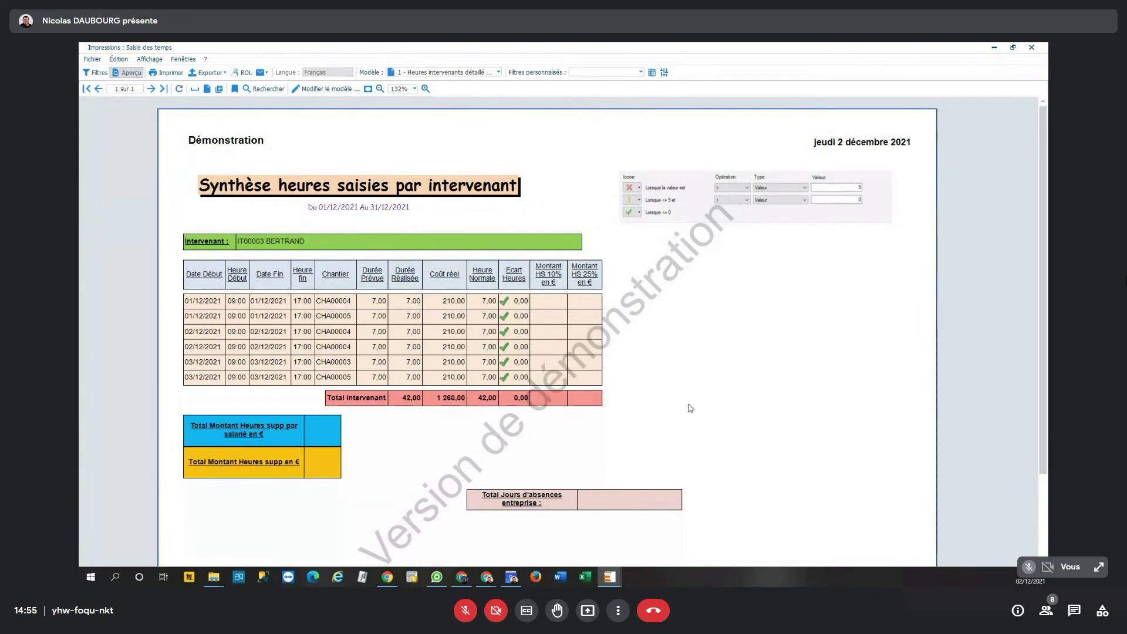
{"action": "left_click", "coordinate": [1031, 47]}
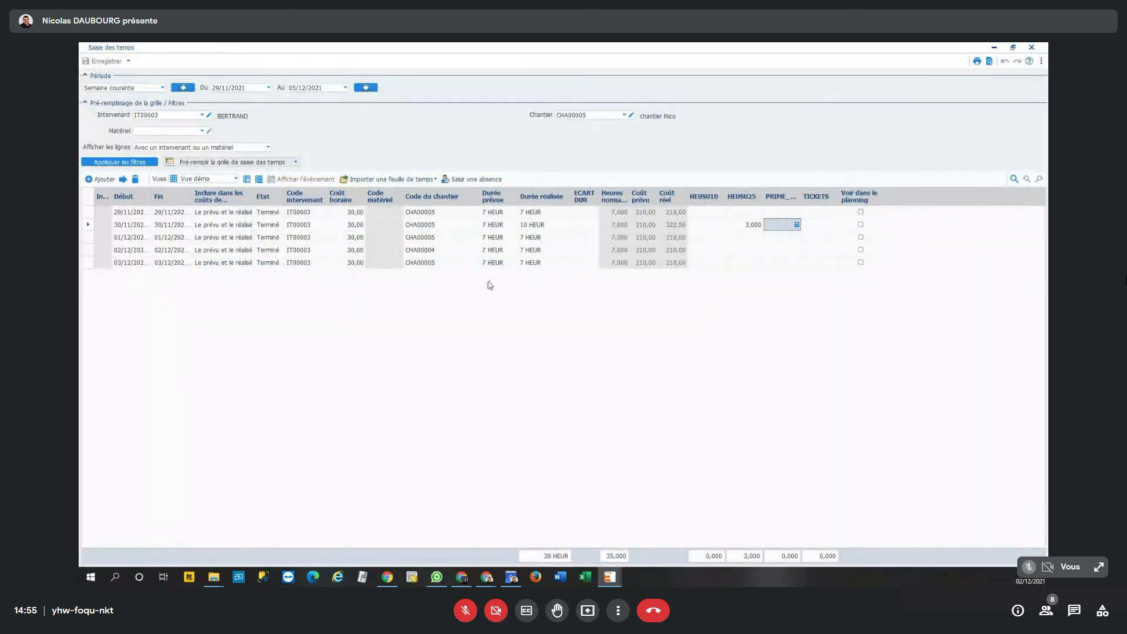
{"action": "left_click", "coordinate": [1034, 47]}
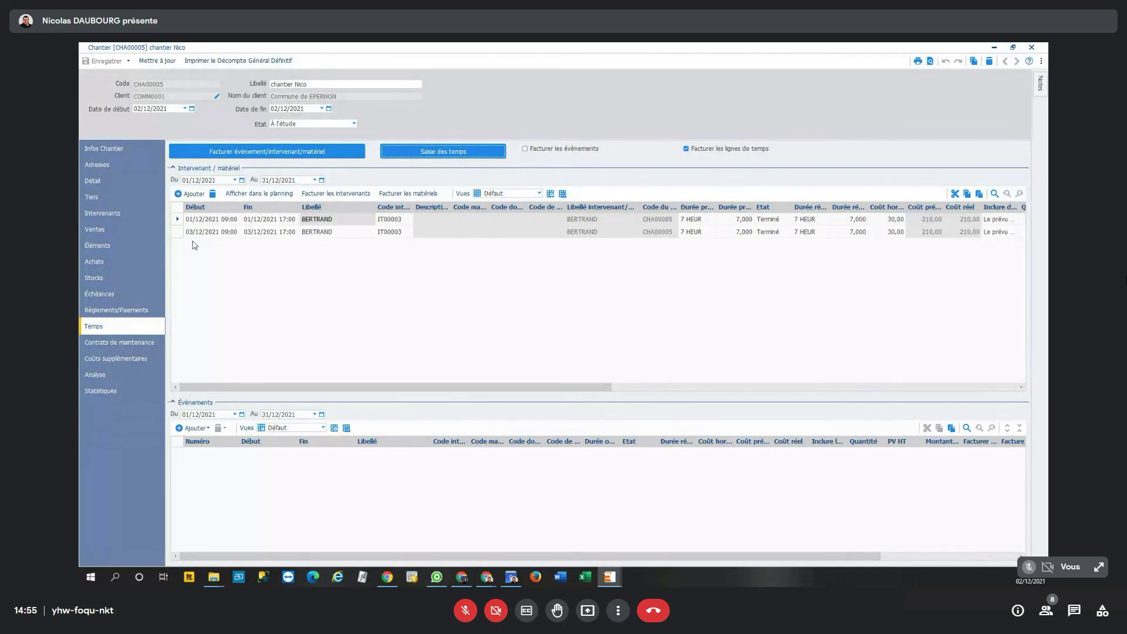
Set the start date of chantier CHA00005's intervenant/matériel lines to 01/12/2001, and examine the Temps (H) variance in its analysis
{"action": "left_click", "coordinate": [219, 180]}
{"action": "type", "text": "0"}
{"action": "type", "text": "1/1"}
{"action": "key", "text": "Tab"}
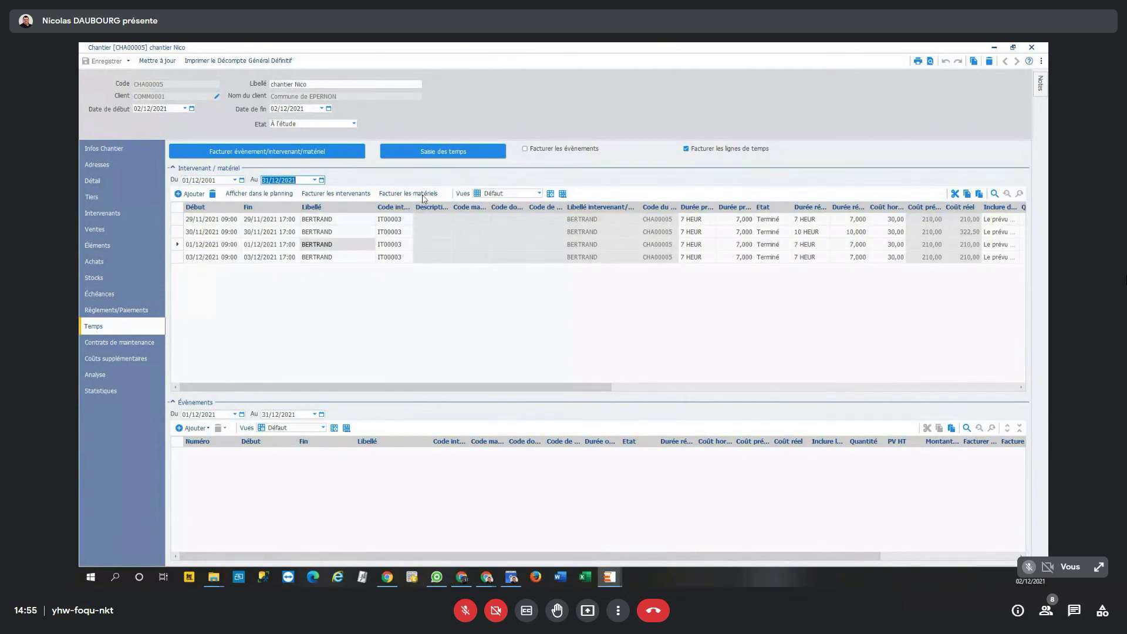
{"action": "left_click", "coordinate": [113, 376]}
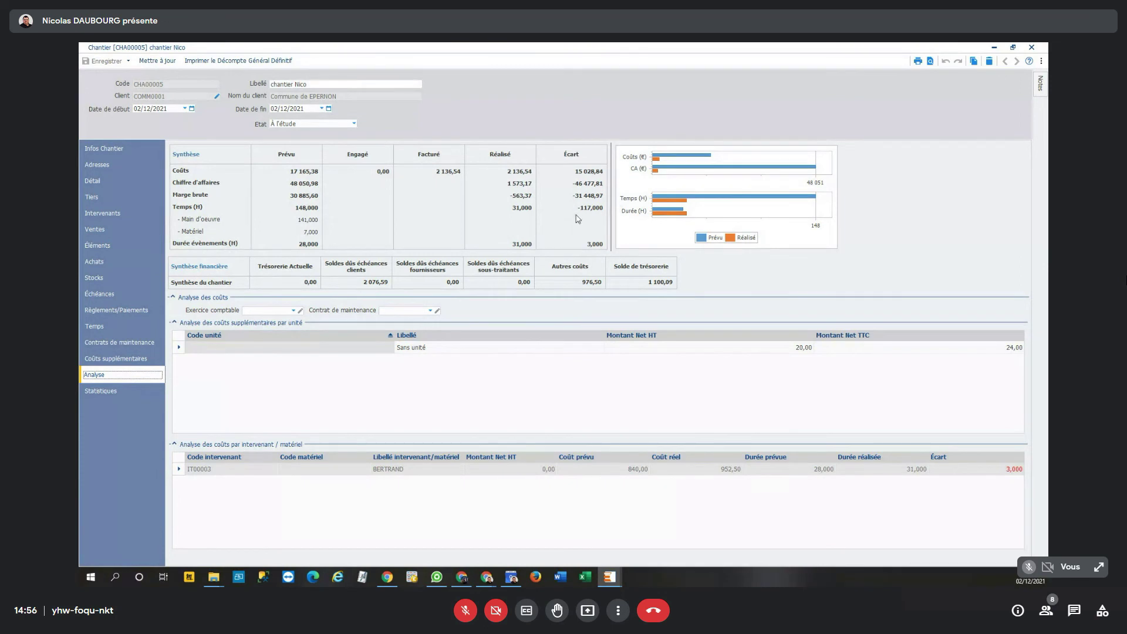
{"action": "left_click_drag", "start_coordinate": [577, 208], "coordinate": [608, 208]}
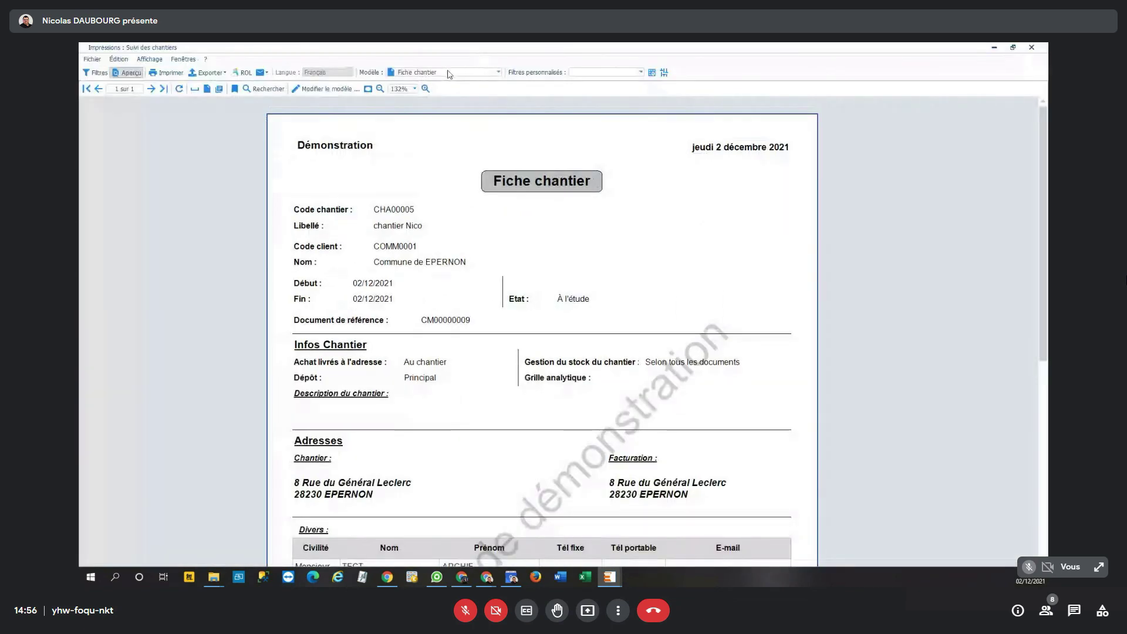
Preview the chantier report with the "Analyse des chantiers avec synthèse" model, examine its cost recaps and summary, and close it
{"action": "left_click", "coordinate": [448, 72]}
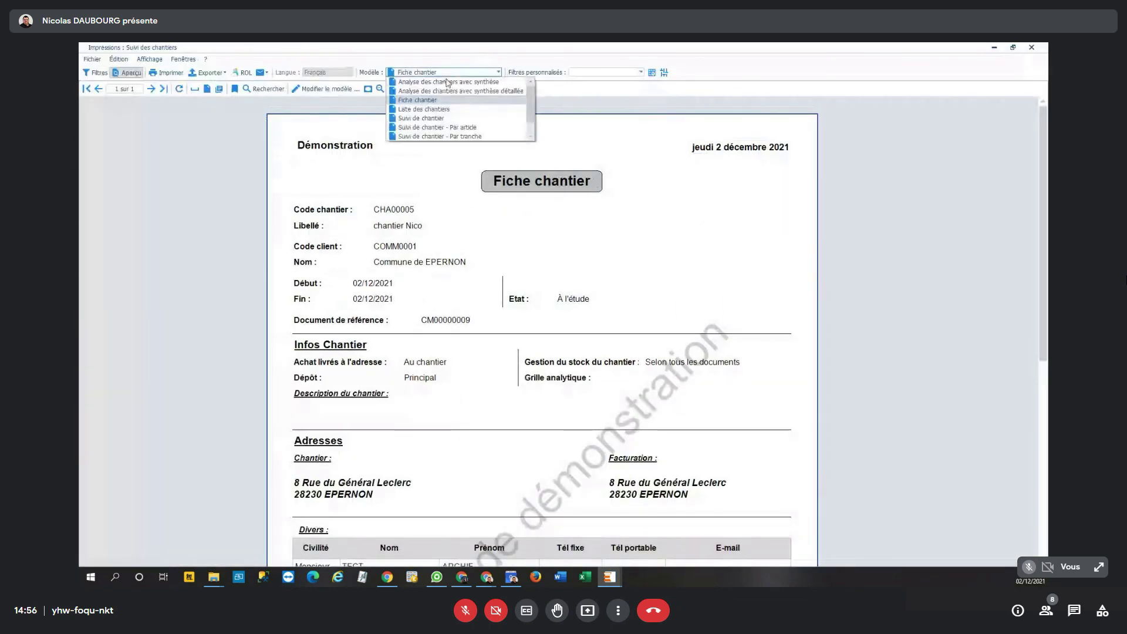
{"action": "left_click", "coordinate": [449, 82]}
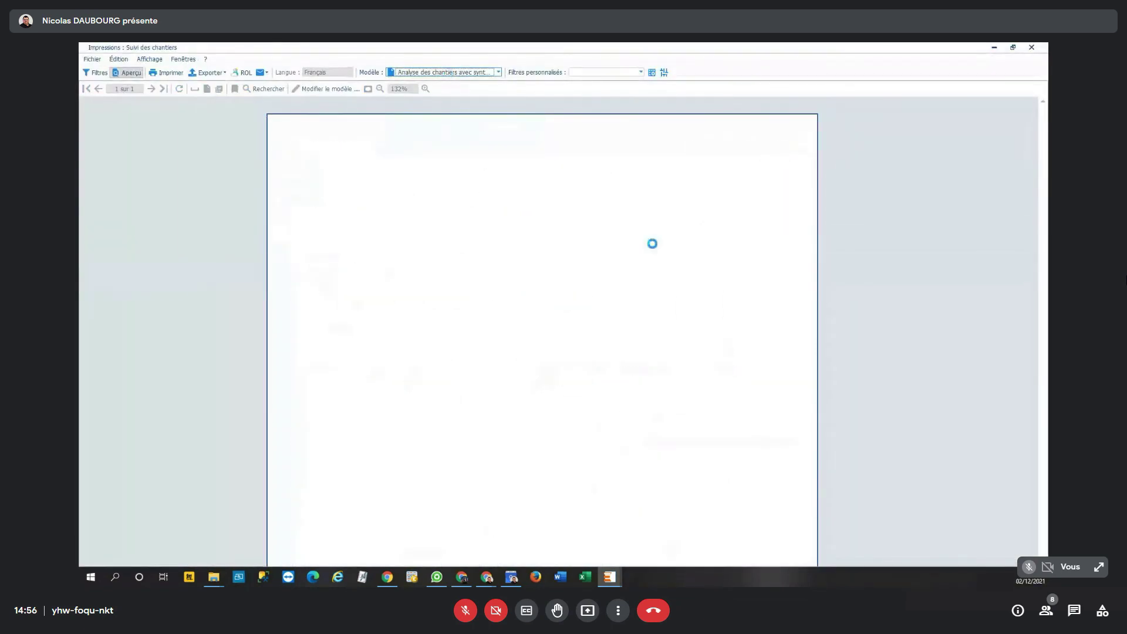
{"action": "scroll", "coordinate": [674, 267], "scroll_direction": "down", "scroll_amount": 3}
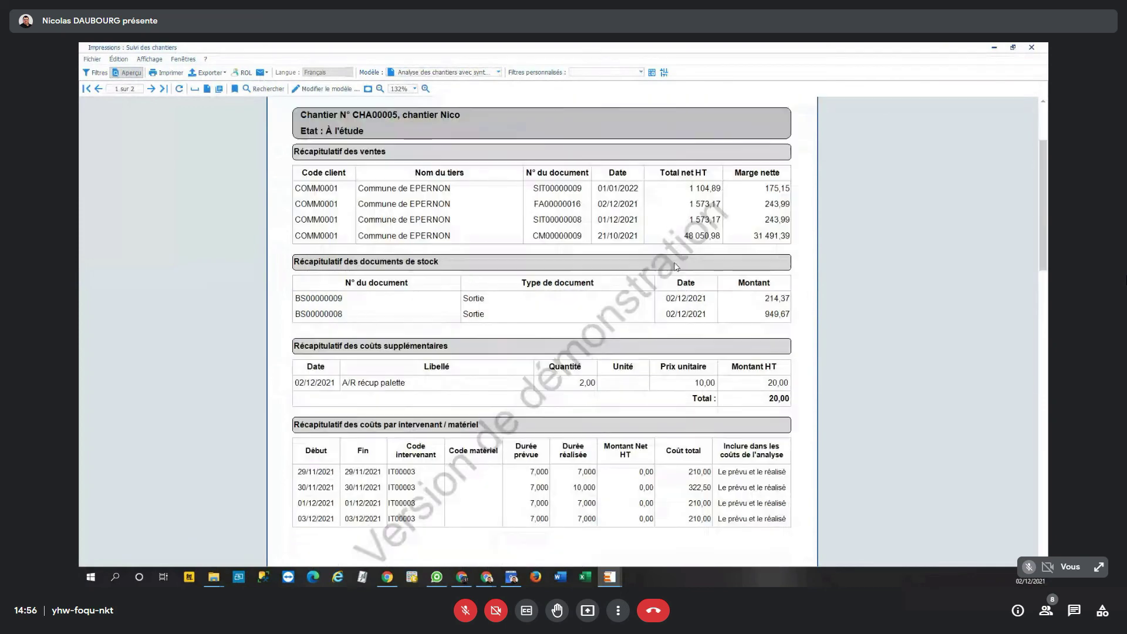
{"action": "scroll", "coordinate": [674, 267], "scroll_direction": "up", "scroll_amount": 1}
{"action": "scroll", "coordinate": [589, 311], "scroll_direction": "down", "scroll_amount": 2}
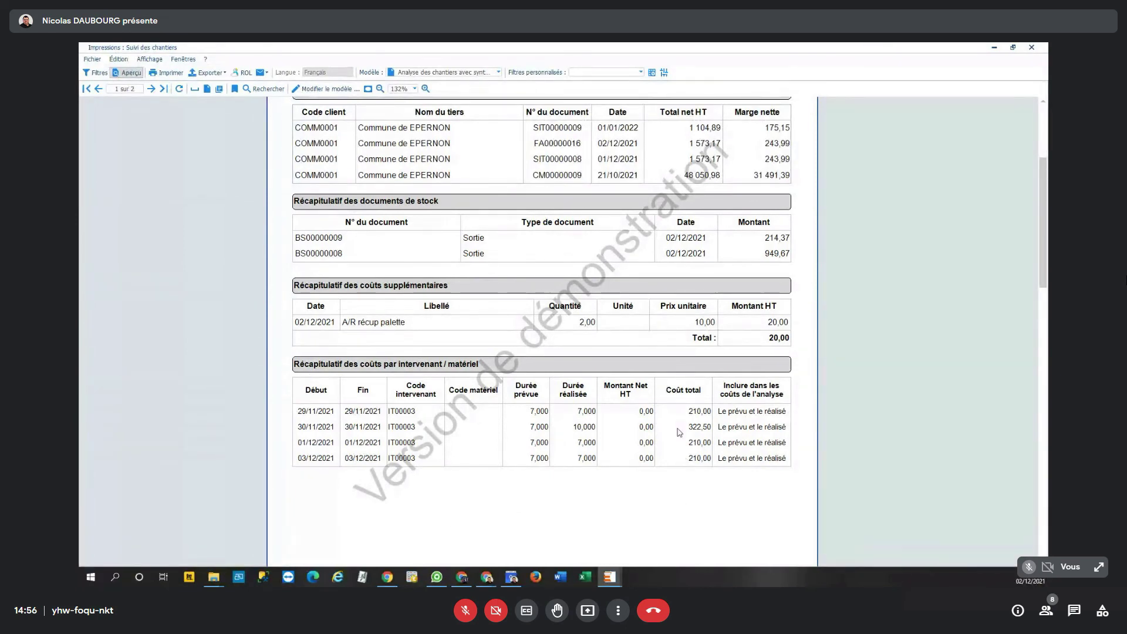
{"action": "scroll", "coordinate": [696, 429], "scroll_direction": "down", "scroll_amount": 1}
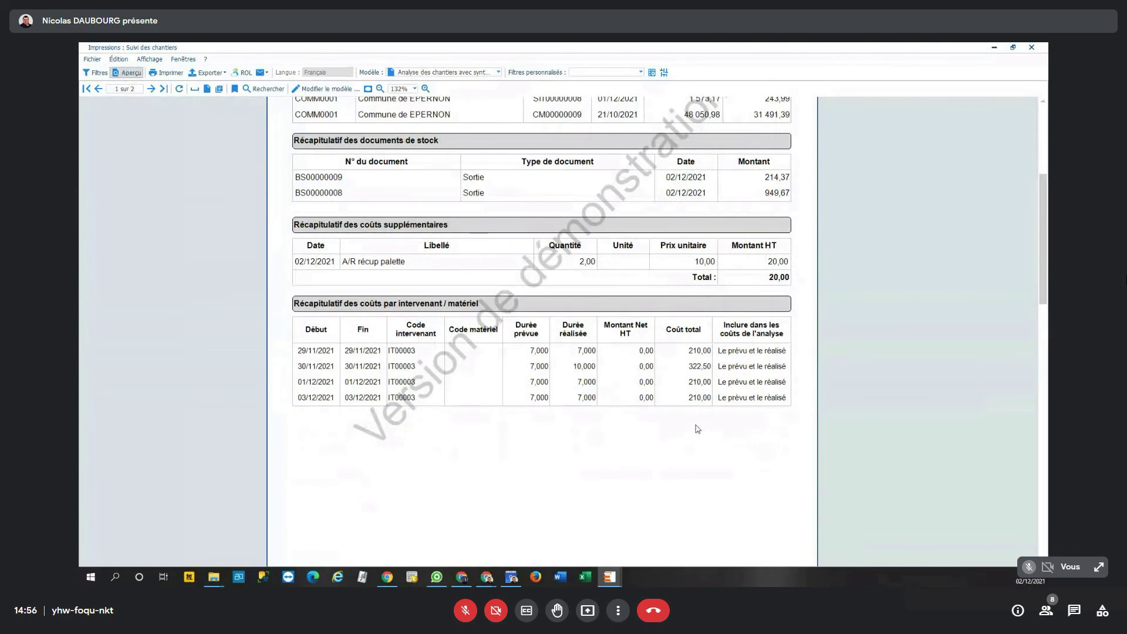
{"action": "scroll", "coordinate": [699, 426], "scroll_direction": "down", "scroll_amount": 5}
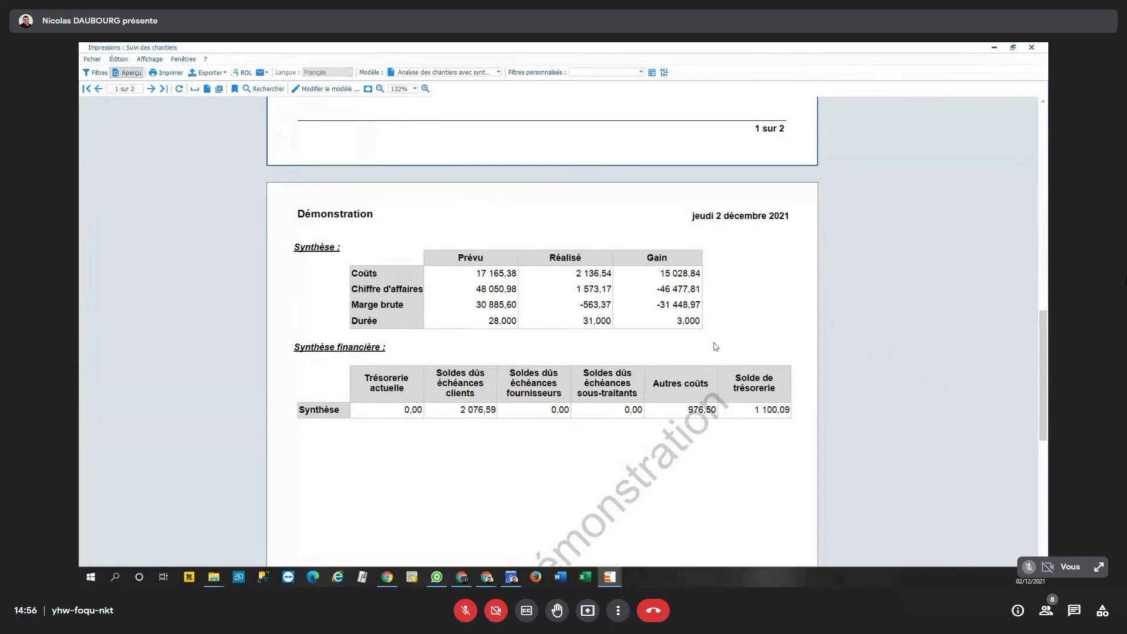
{"action": "left_click", "coordinate": [1032, 47]}
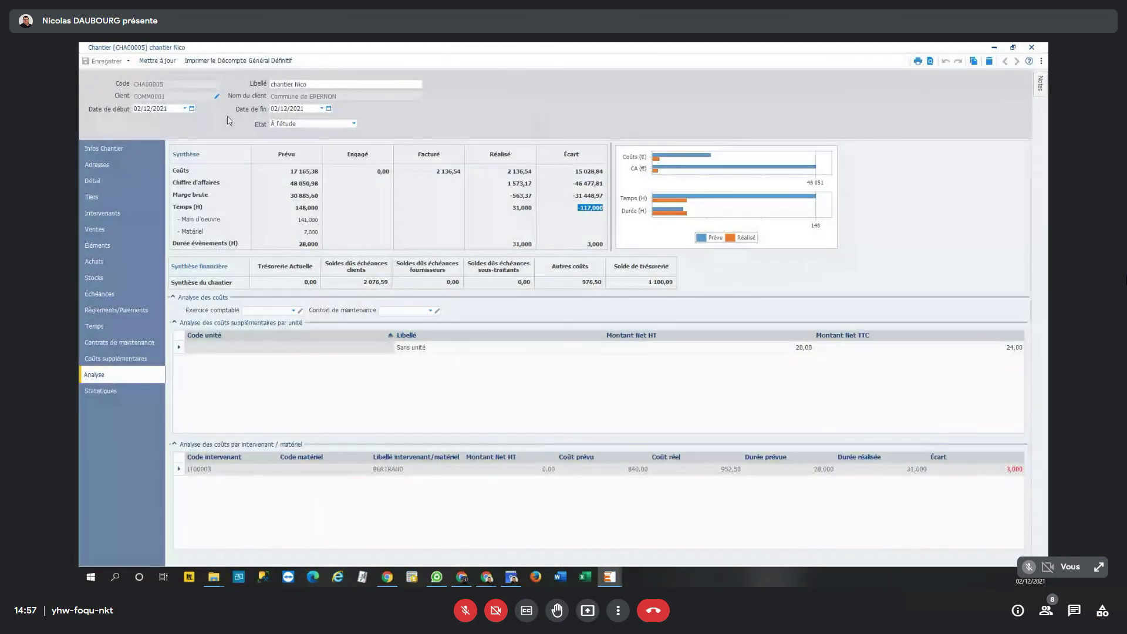
Preview the chantier's Décompte Général Définitif, examine its situations, prorata account and remaining-to-invoice sections, and close it
{"action": "left_click", "coordinate": [228, 62]}
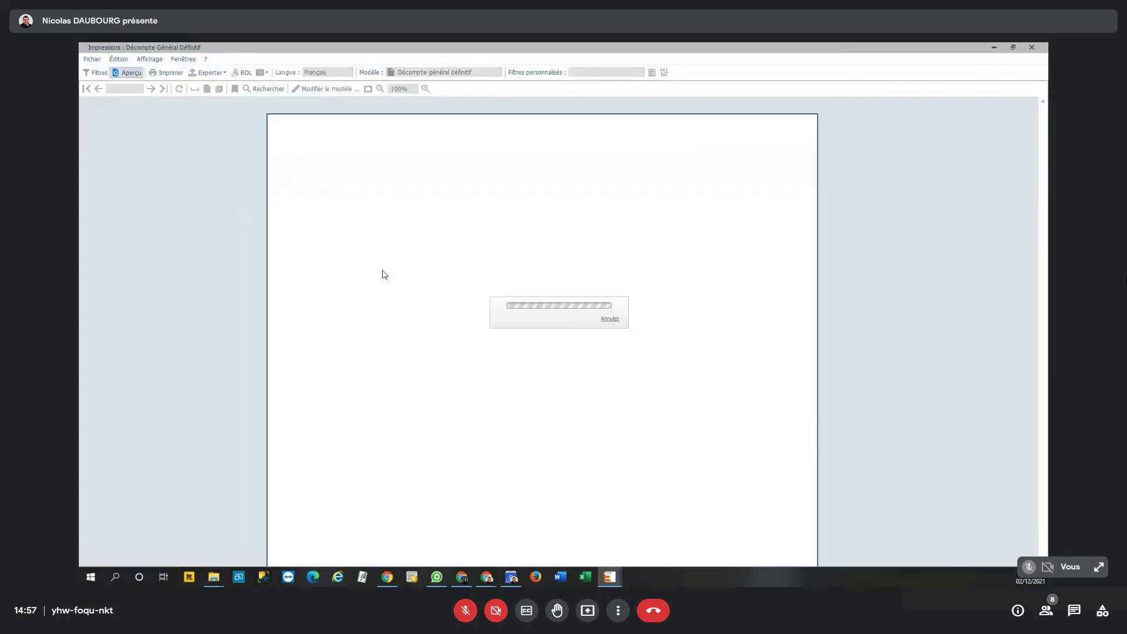
{"action": "scroll", "coordinate": [570, 355], "scroll_direction": "down", "scroll_amount": 3}
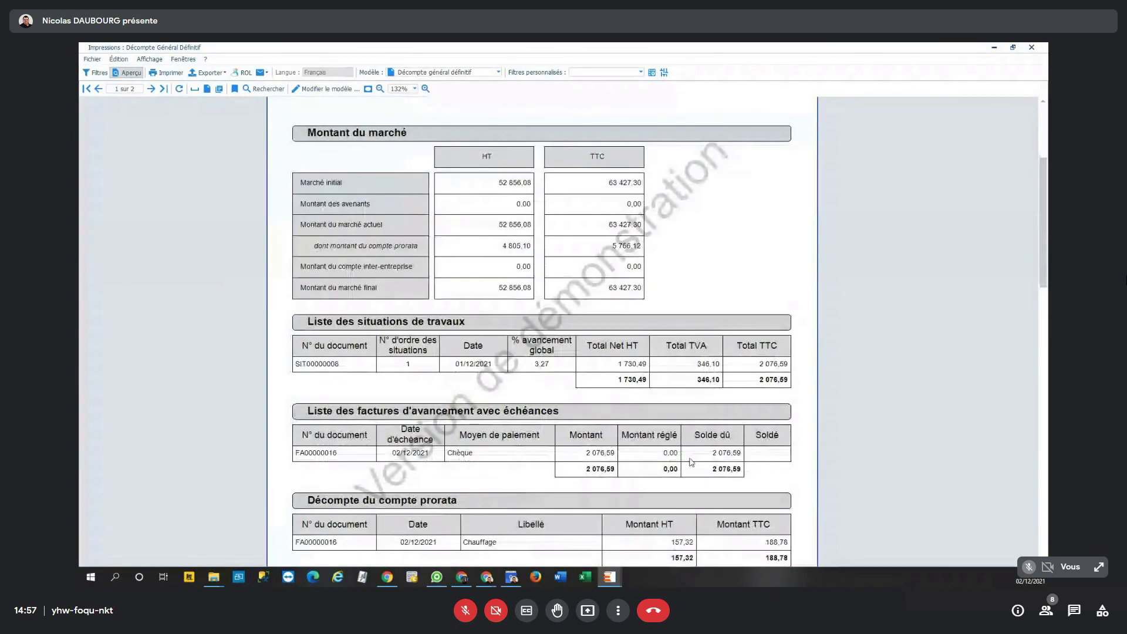
{"action": "scroll", "coordinate": [696, 444], "scroll_direction": "down", "scroll_amount": 2}
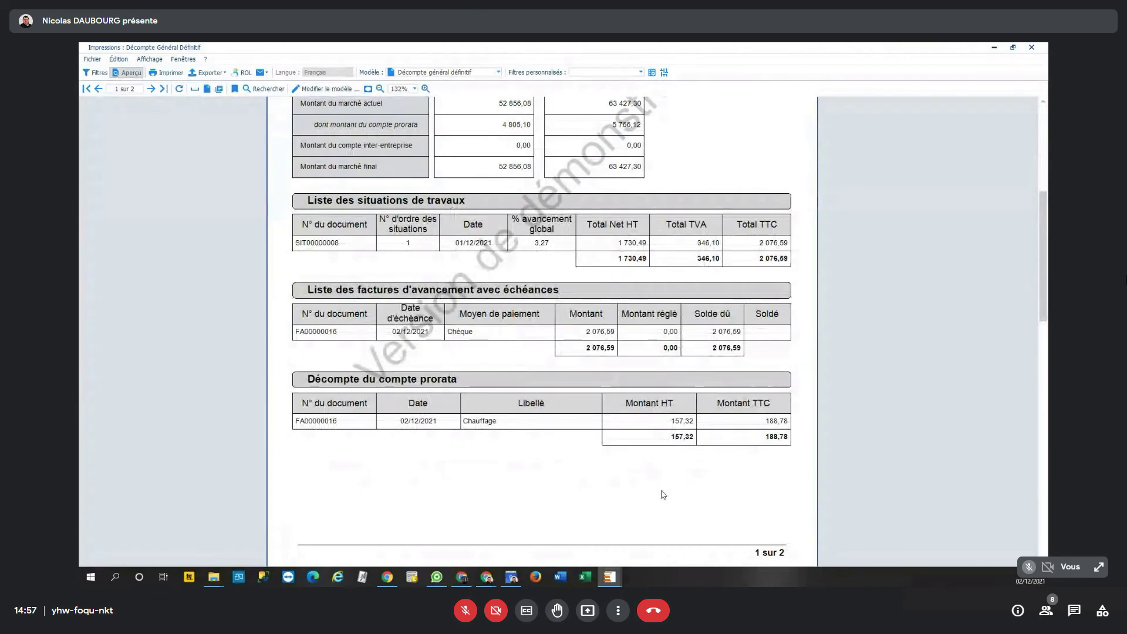
{"action": "scroll", "coordinate": [663, 481], "scroll_direction": "down", "scroll_amount": 7}
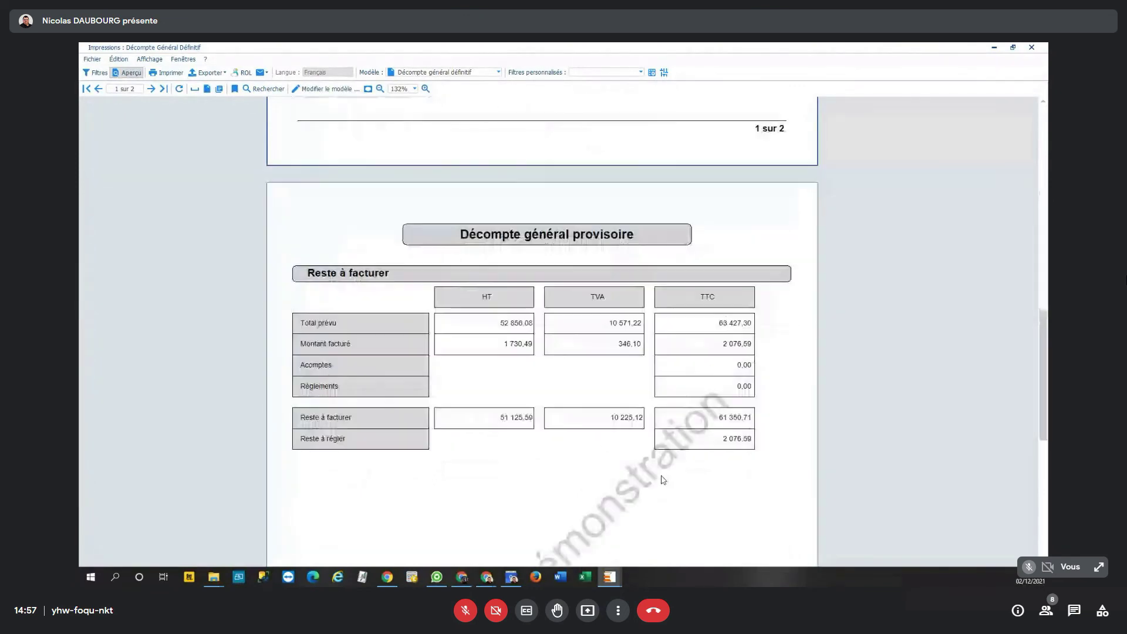
{"action": "scroll", "coordinate": [662, 478], "scroll_direction": "up", "scroll_amount": 4}
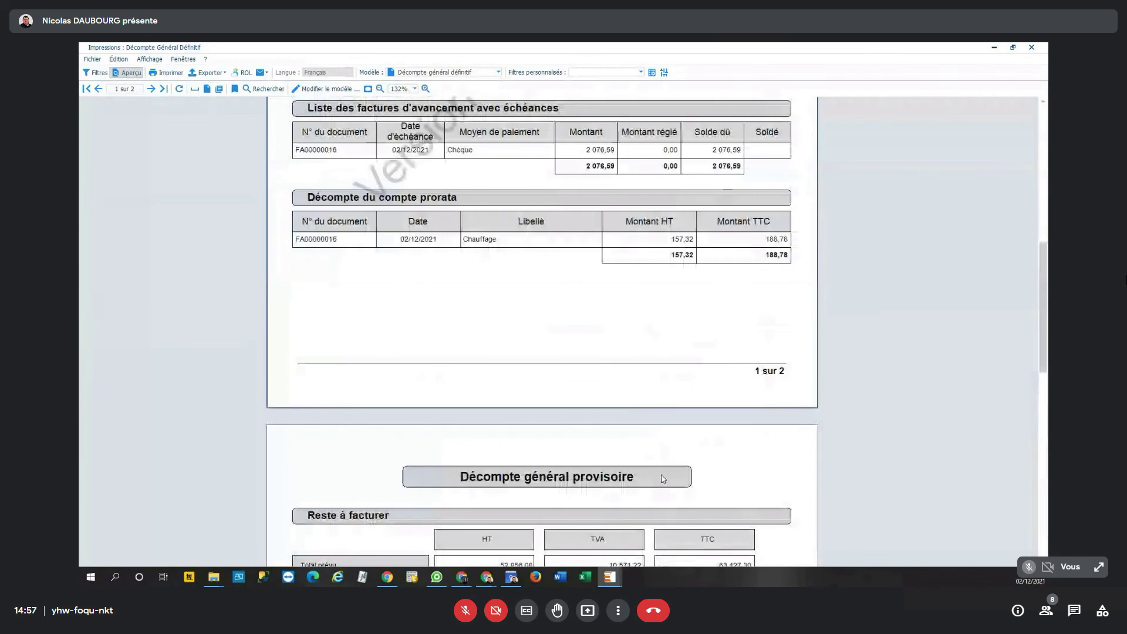
{"action": "scroll", "coordinate": [662, 478], "scroll_direction": "up", "scroll_amount": 1}
{"action": "scroll", "coordinate": [663, 477], "scroll_direction": "down", "scroll_amount": 6}
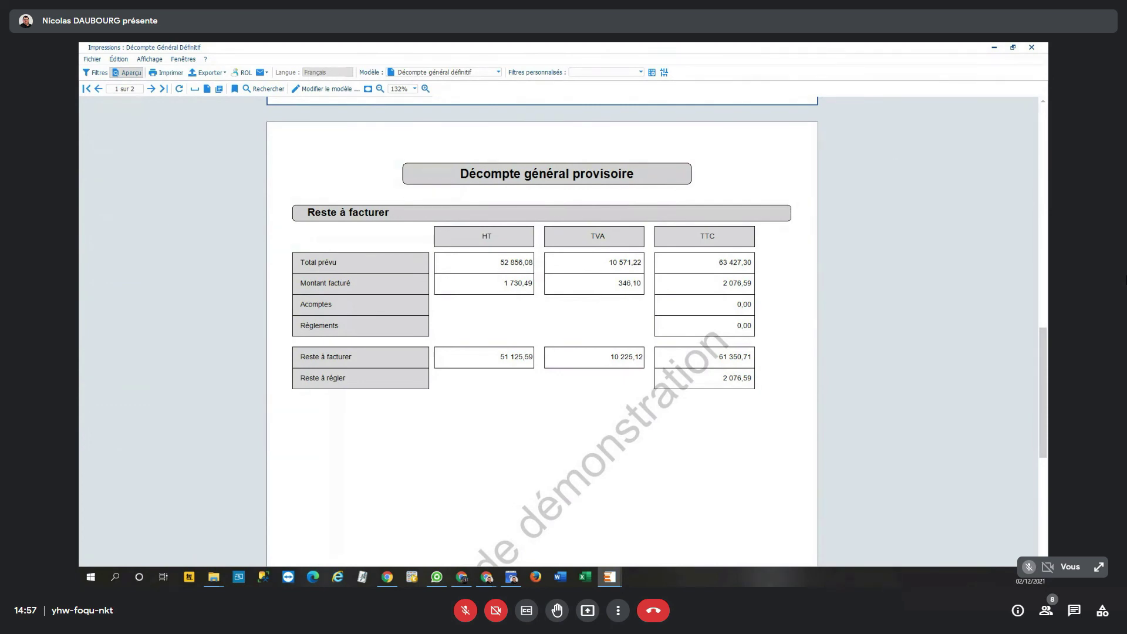
{"action": "left_click", "coordinate": [1031, 47]}
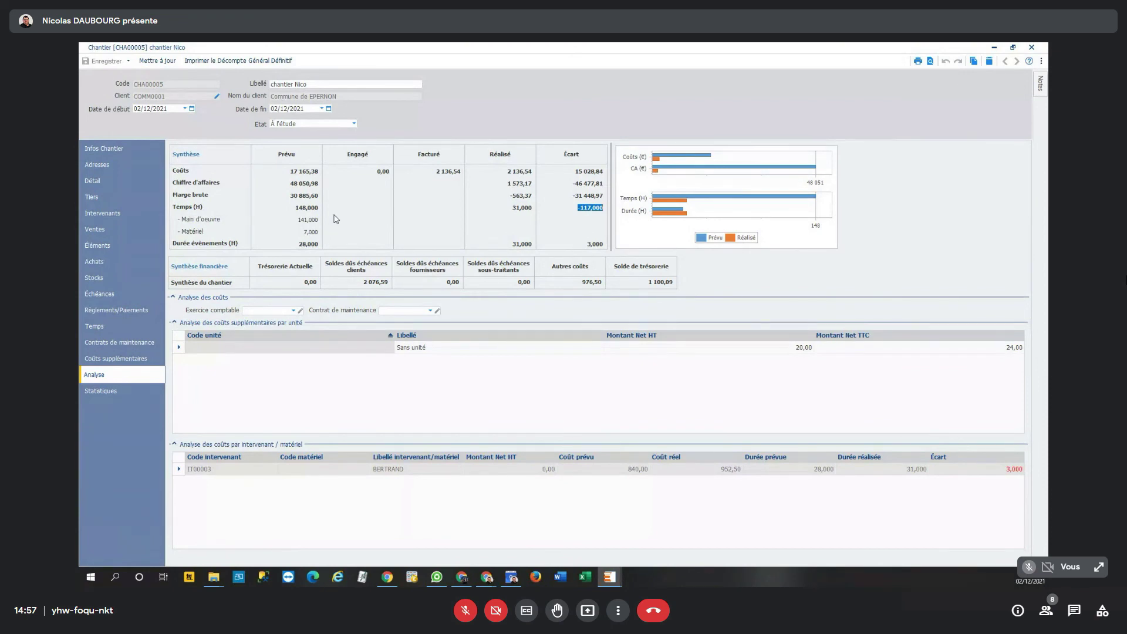
Close the chantier and its order, and display the Suivi de chantier list
{"action": "left_click", "coordinate": [1028, 49]}
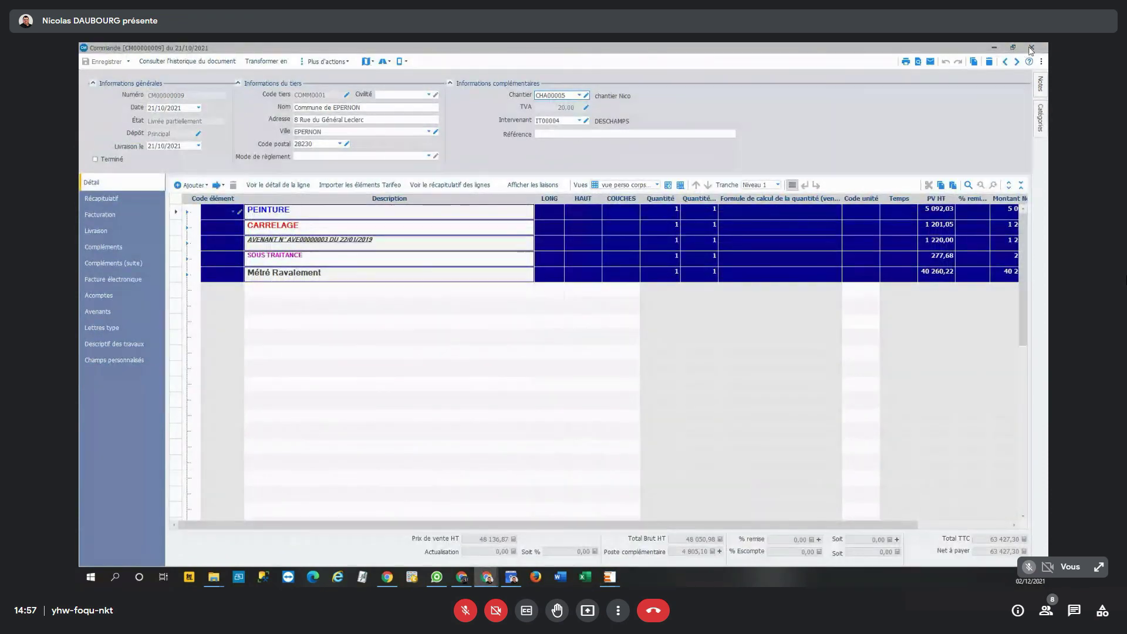
{"action": "left_click", "coordinate": [1029, 48]}
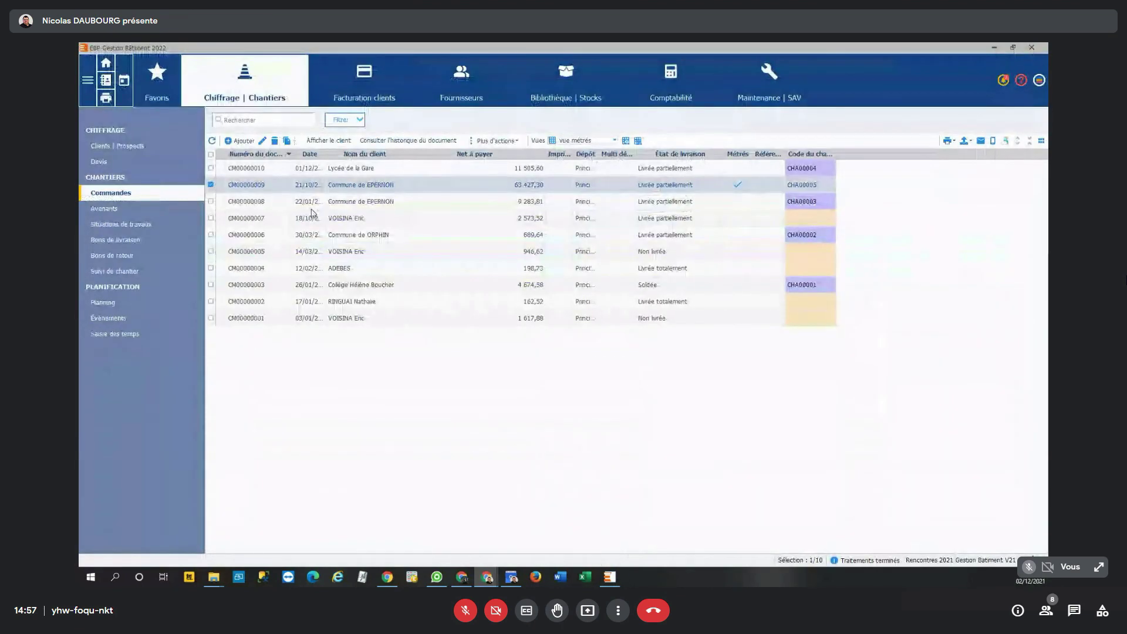
{"action": "left_click", "coordinate": [123, 272]}
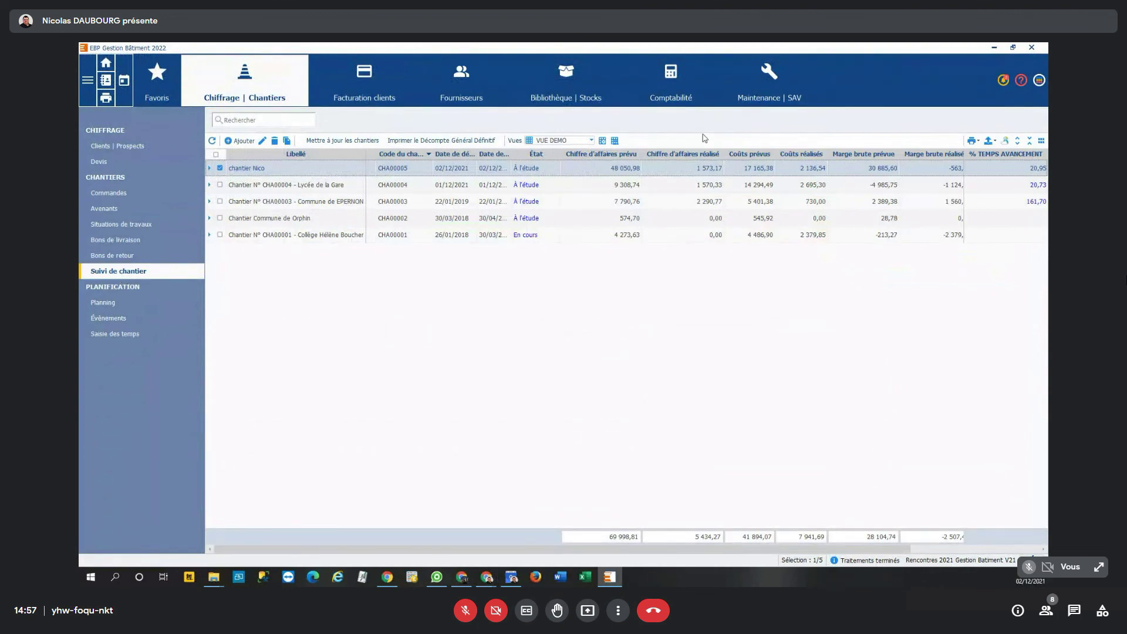
Compare the chantier list's Défaut view with VUE DEMO, and examine the margin and time columns in VUE DEMO
{"action": "left_click", "coordinate": [548, 141]}
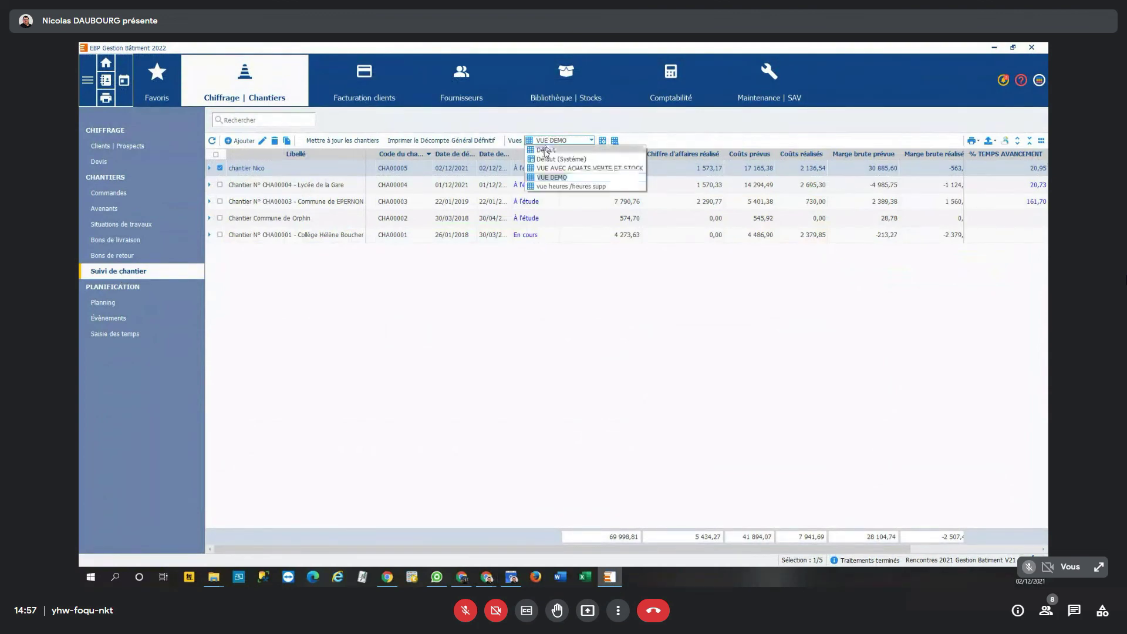
{"action": "left_click", "coordinate": [545, 150]}
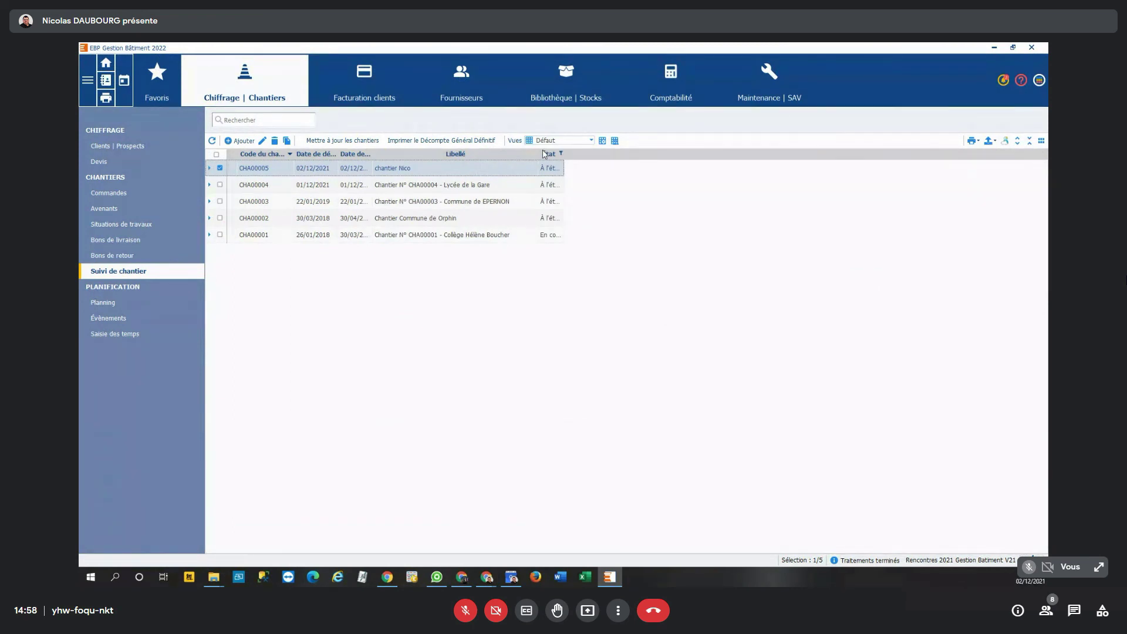
{"action": "left_click", "coordinate": [555, 141]}
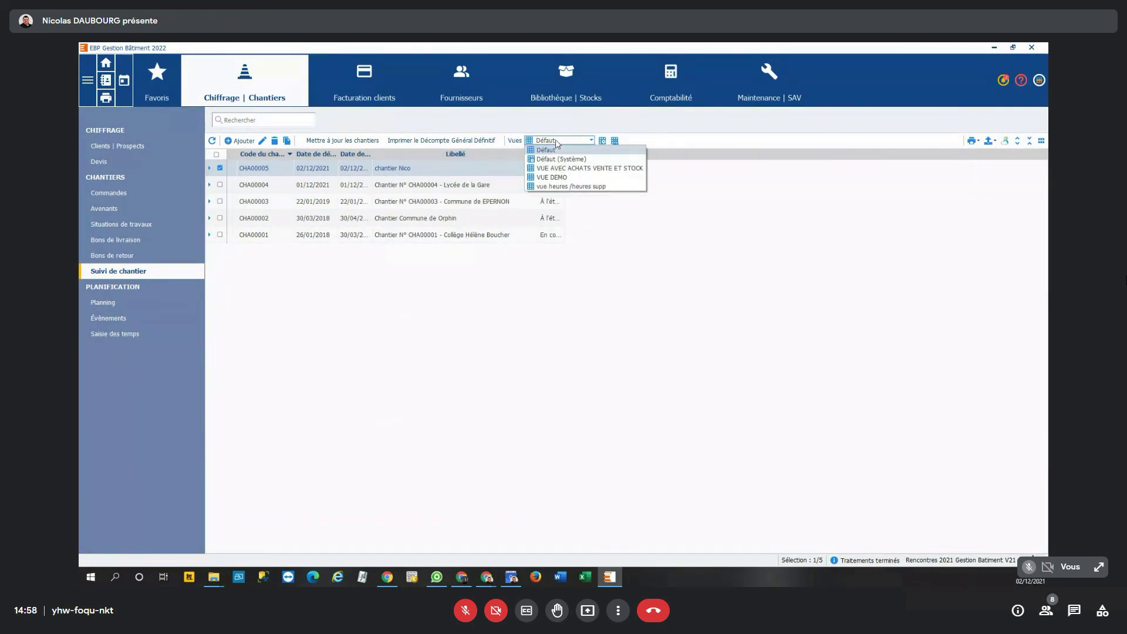
{"action": "left_click", "coordinate": [553, 179]}
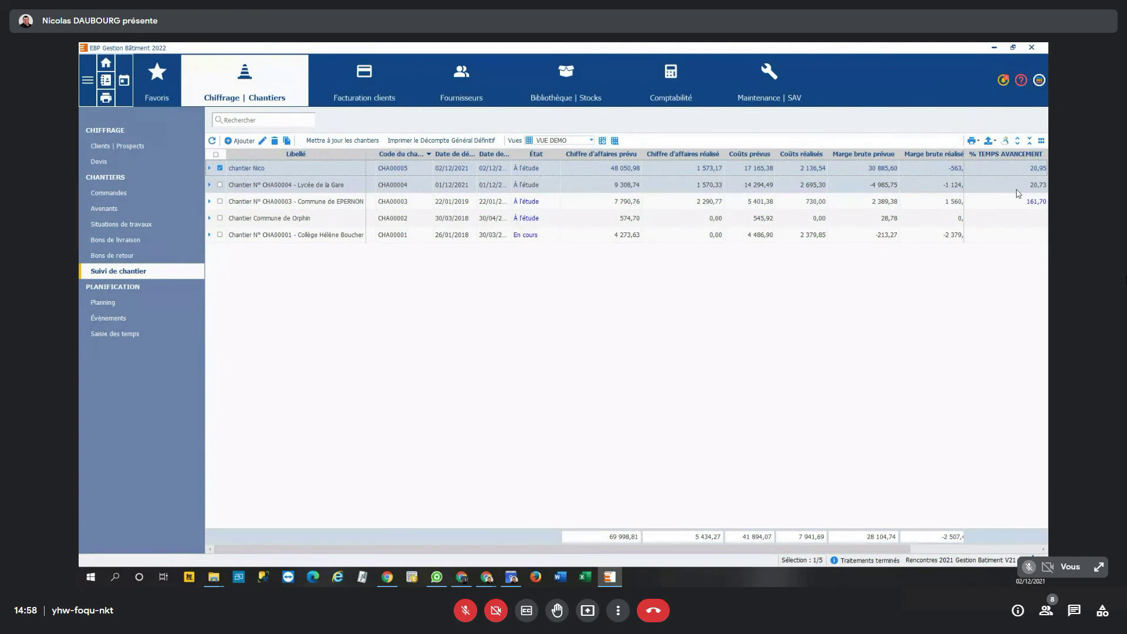
{"action": "scroll", "coordinate": [1018, 192], "scroll_direction": "right", "scroll_amount": 3}
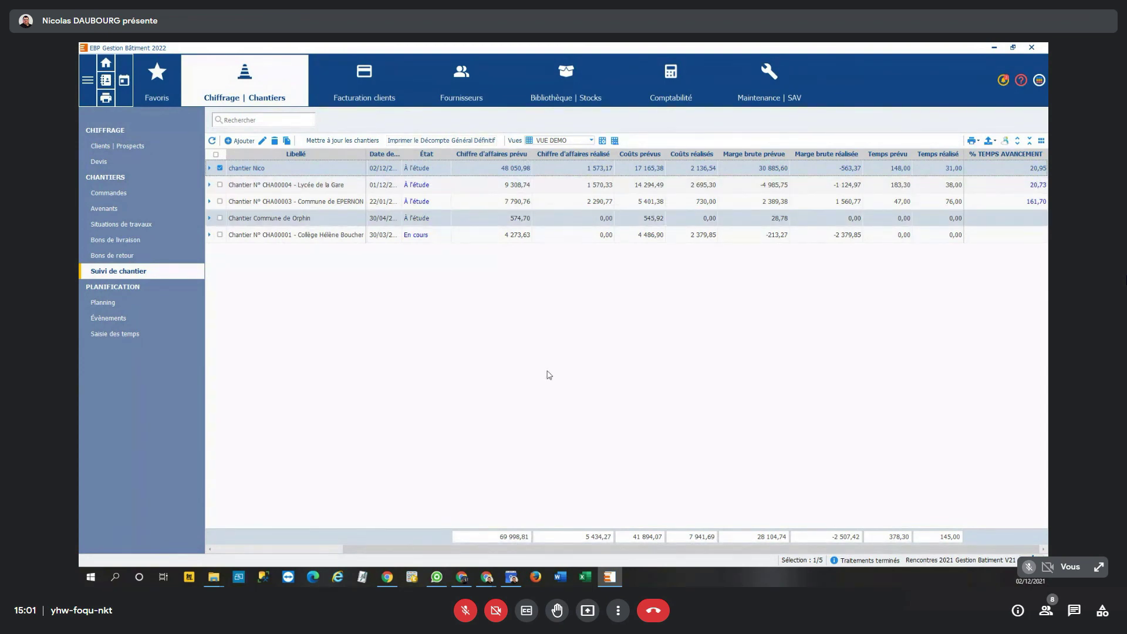
Display the home page's Tableau de bord and switch it to the "Tableau de bord (Système)" layout
{"action": "left_click", "coordinate": [106, 66]}
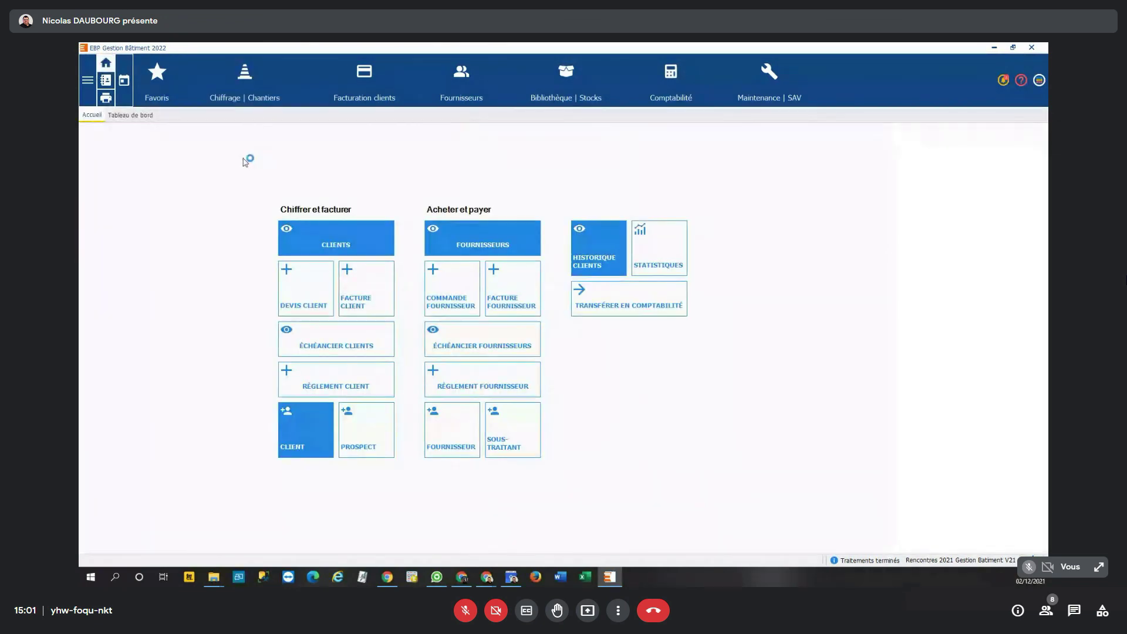
{"action": "left_click", "coordinate": [138, 115]}
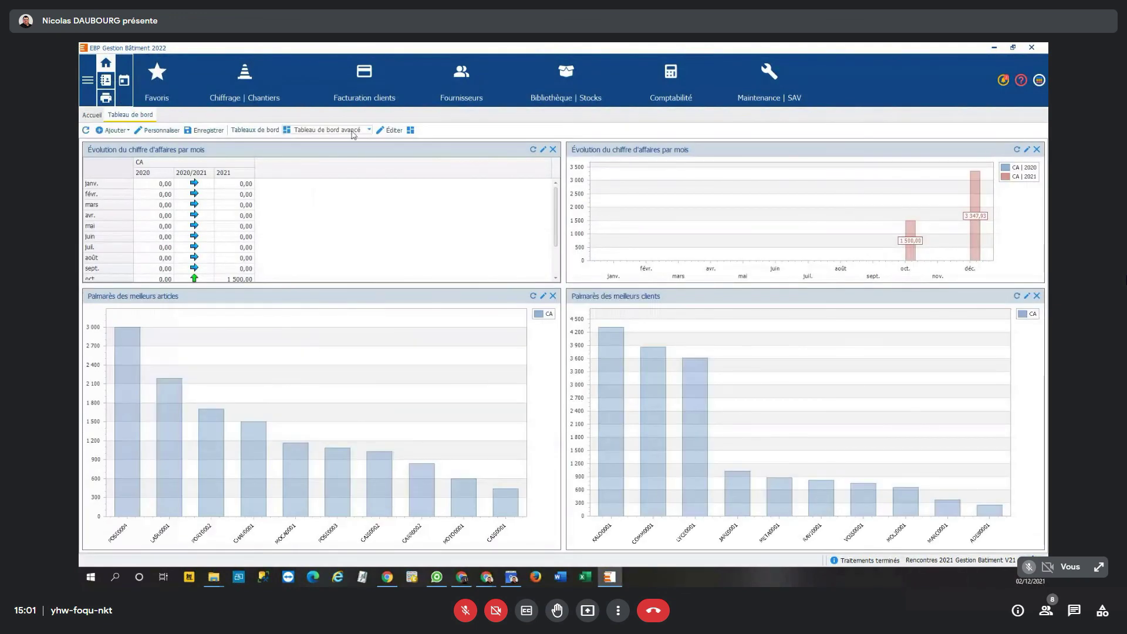
{"action": "left_click", "coordinate": [352, 133]}
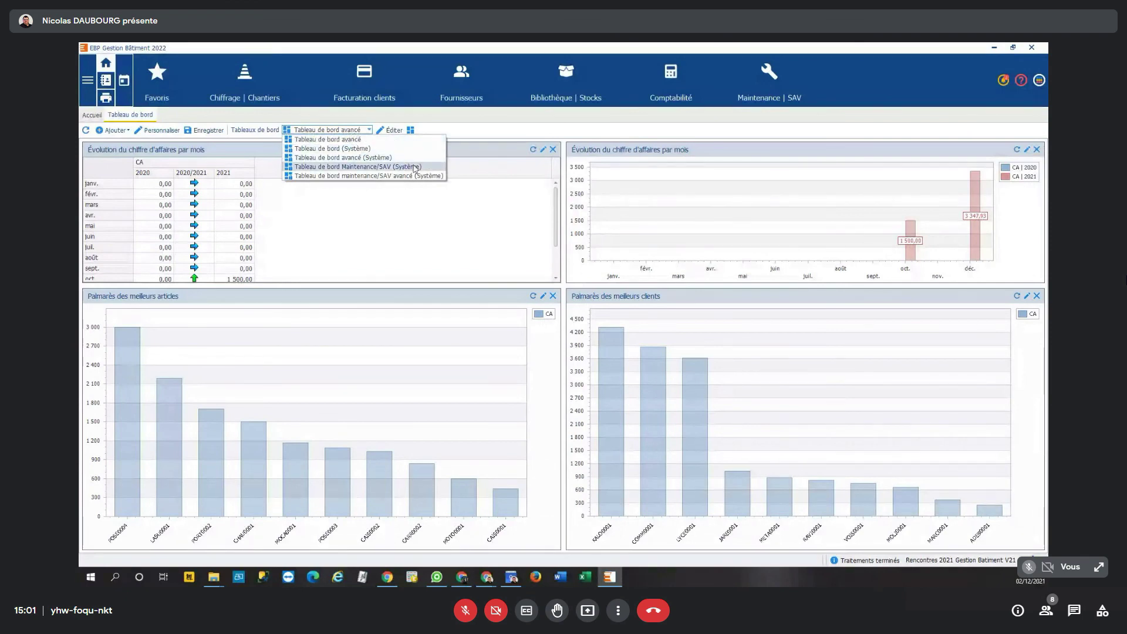
{"action": "left_click", "coordinate": [368, 148]}
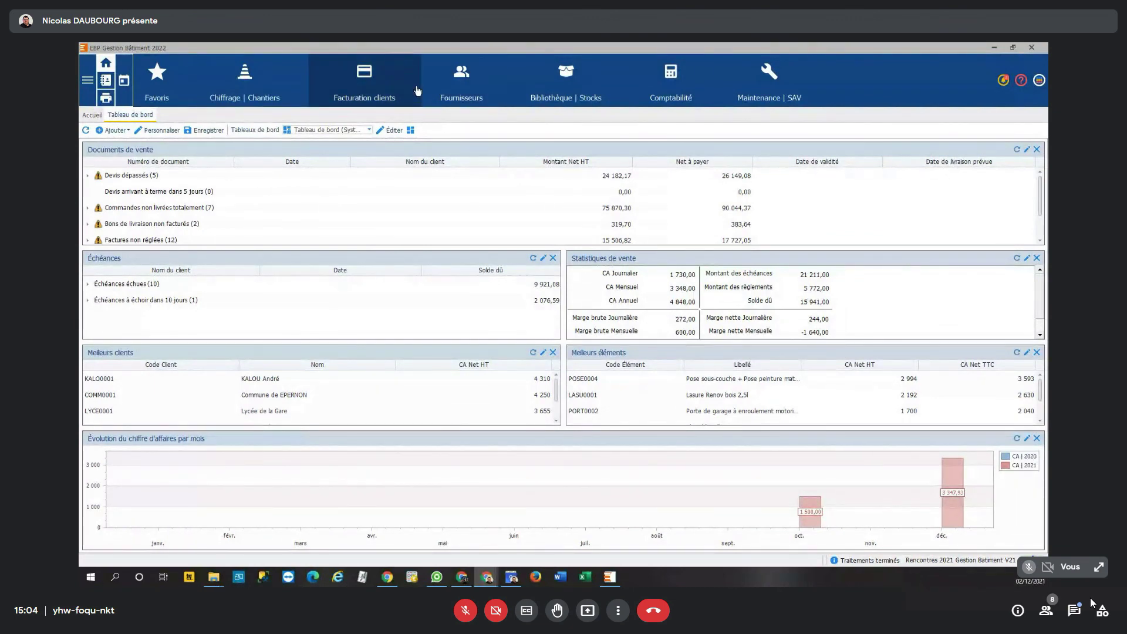
Display the Comparatif fournisseurs list of cost studies in the suppliers section
{"action": "left_click", "coordinate": [470, 91]}
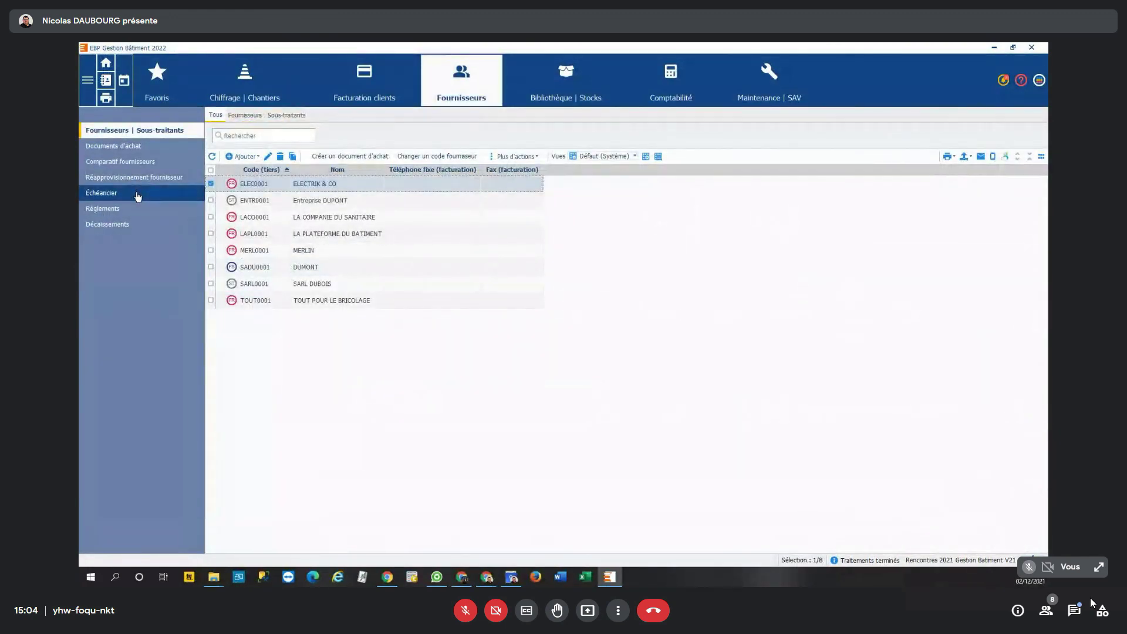
{"action": "left_click", "coordinate": [145, 163]}
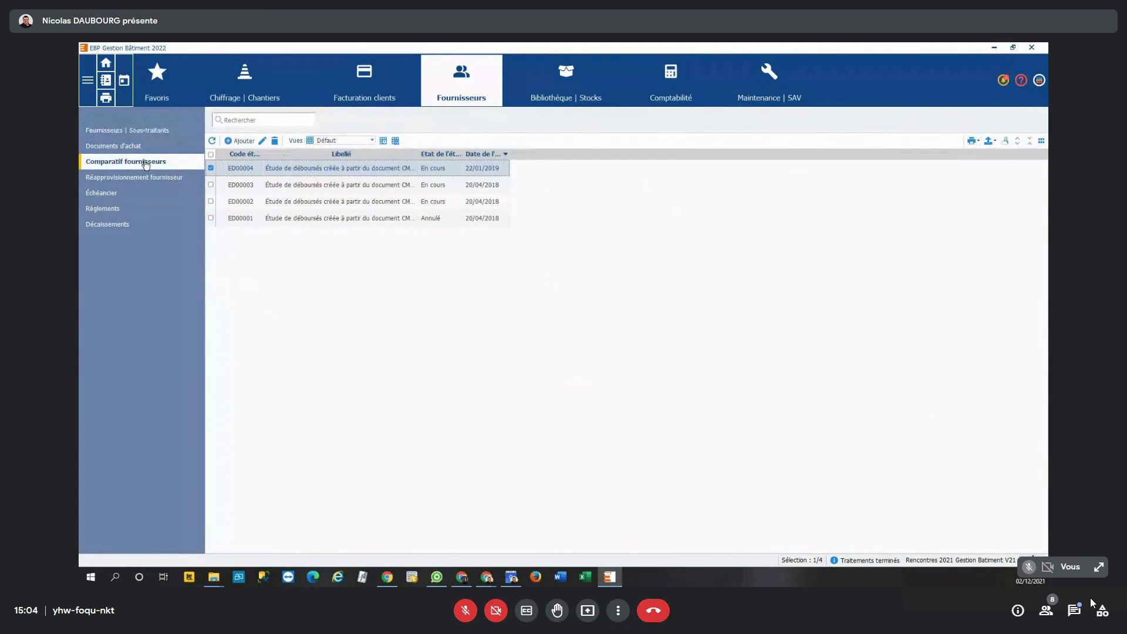